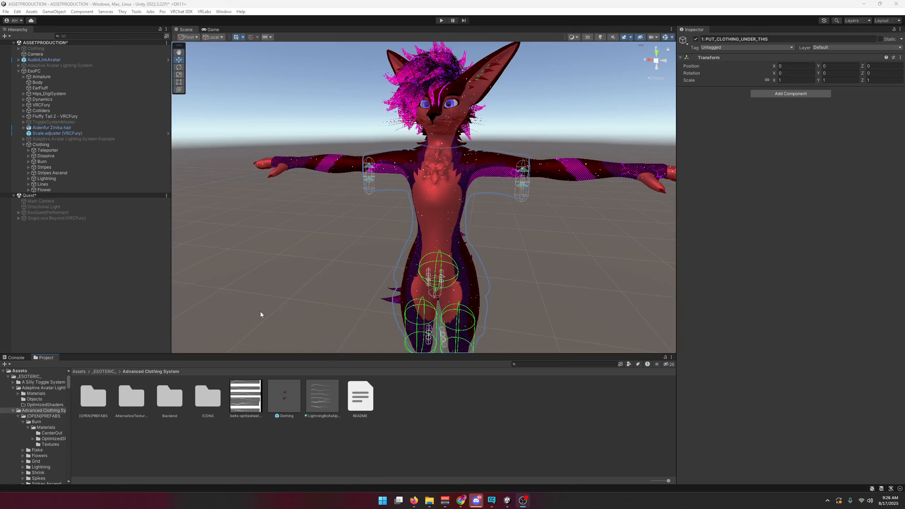
Clear the current selection and open the [OPEN]PREFABS folder of the Advanced Clothing System
click(182, 11)
click(120, 314)
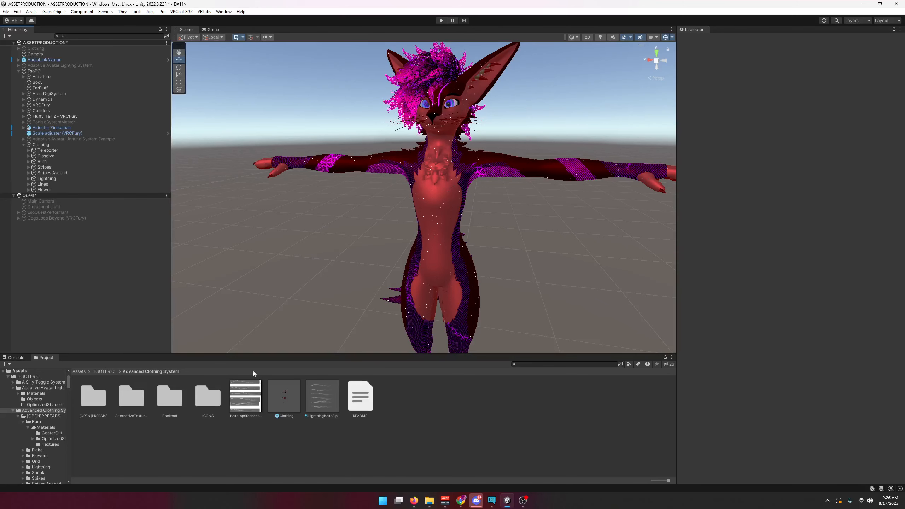
click(249, 396)
ctrl+click(285, 402)
click(192, 419)
double_click(100, 404)
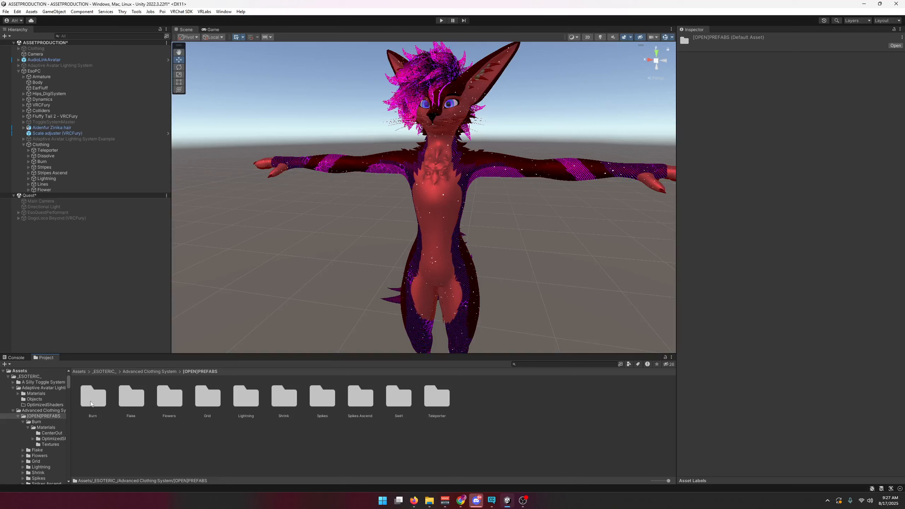
Examine the clothing effect folders in [OPEN]PREFABS, from Burn and Flake to Lightning and Teleporter
click(91, 400)
shift+click(208, 405)
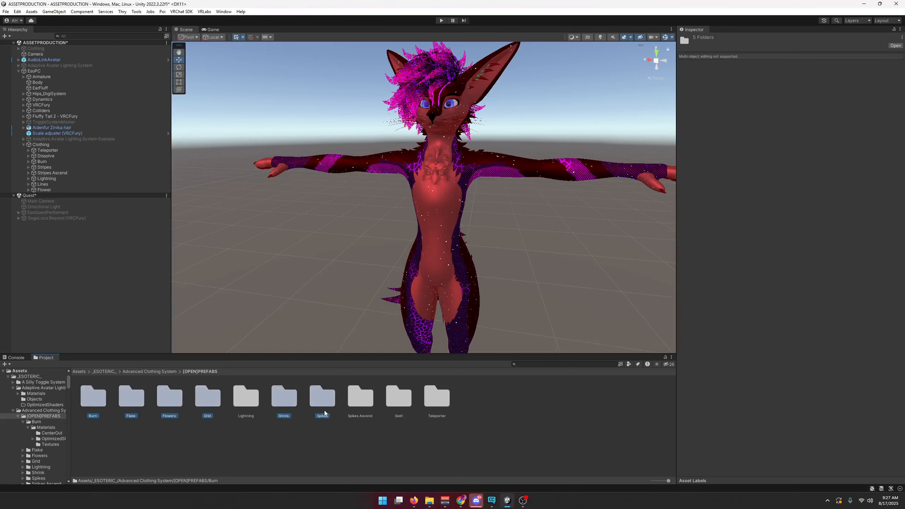
click(348, 459)
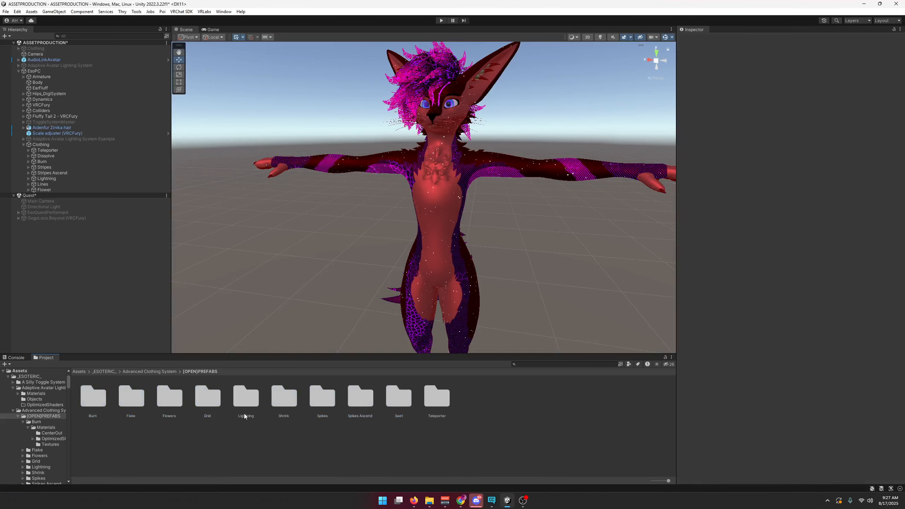
click(244, 413)
click(290, 458)
click(432, 417)
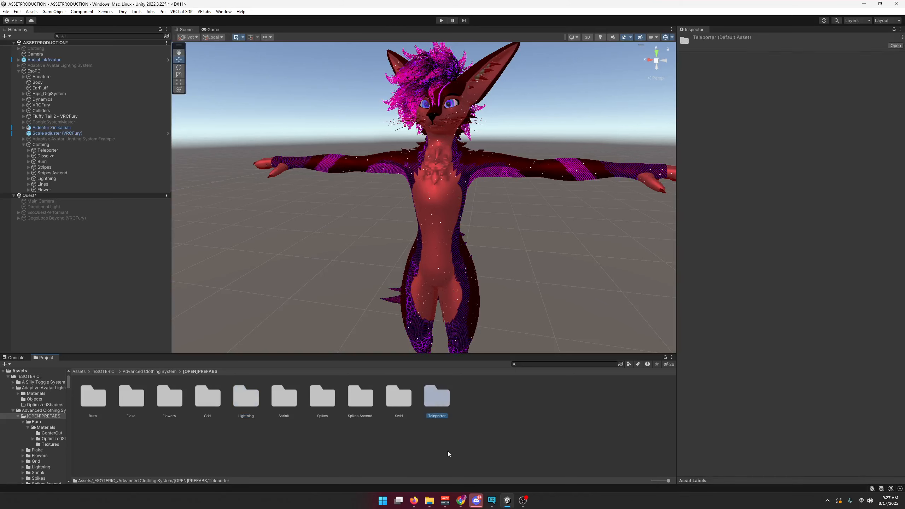
click(435, 454)
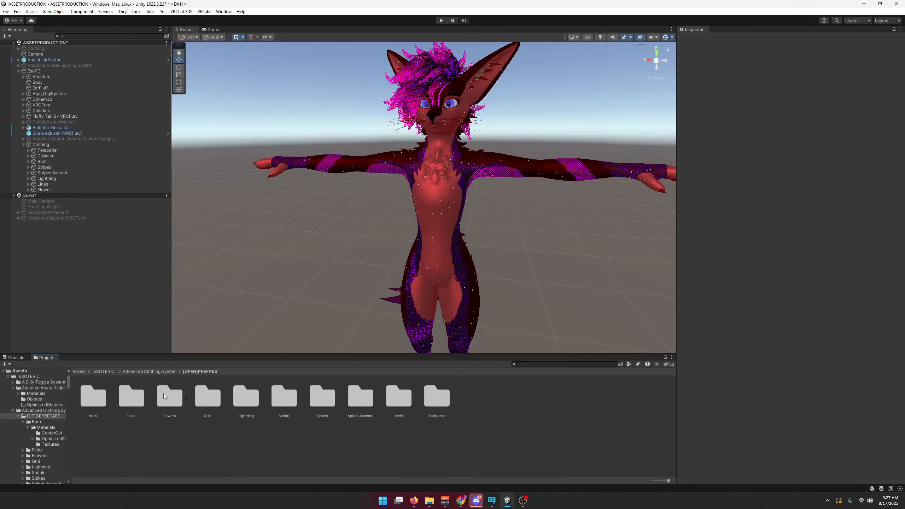
click(437, 398)
click(419, 455)
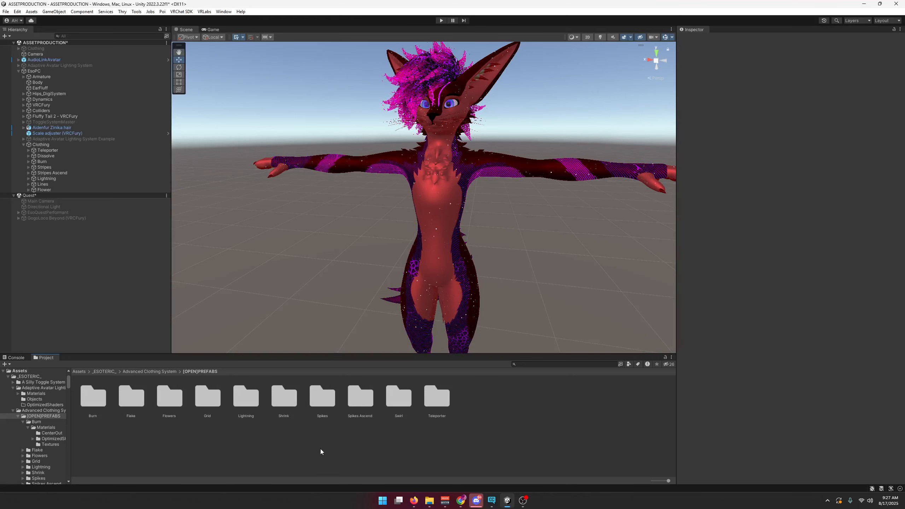
click(96, 398)
shift+click(224, 408)
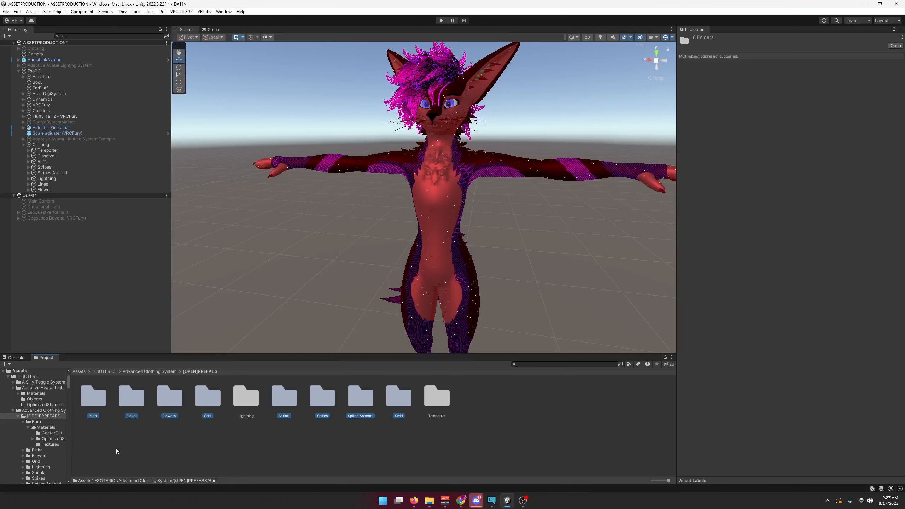
Add the DRAGTOAVI[Burn] prefab from the Burn folder under the EsoPC avatar and expand it
double_click(93, 399)
click(126, 398)
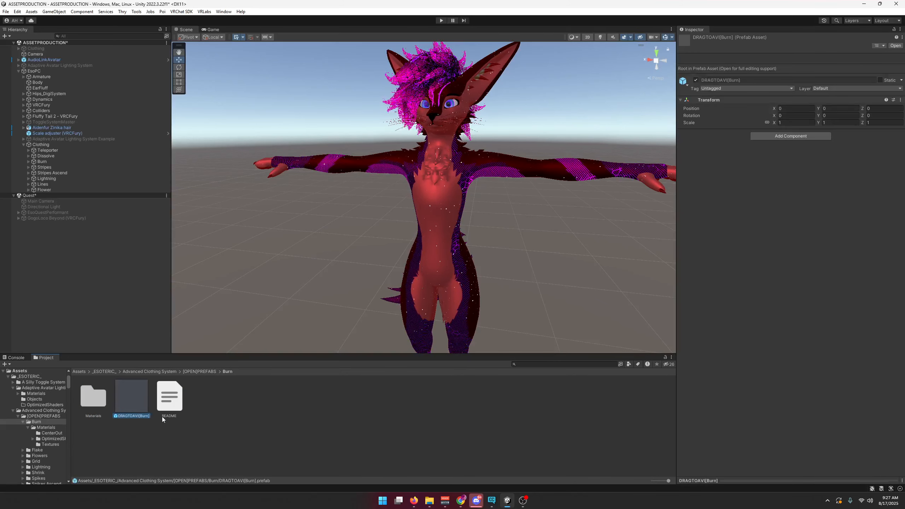
mouse_move(131, 390)
mouse_down()
mouse_move(57, 172)
mouse_move(36, 72)
mouse_up()
click(24, 196)
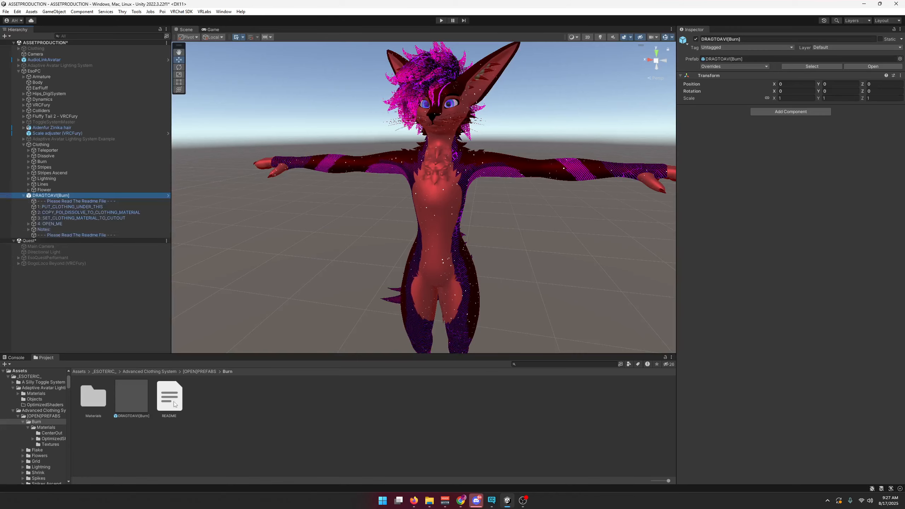
Read the Burn README instructions on adding the prefab and placing clothing under PUT_CLOTHING_UNDER_THIS
click(169, 395)
drag(681, 126, 779, 124)
click(717, 116)
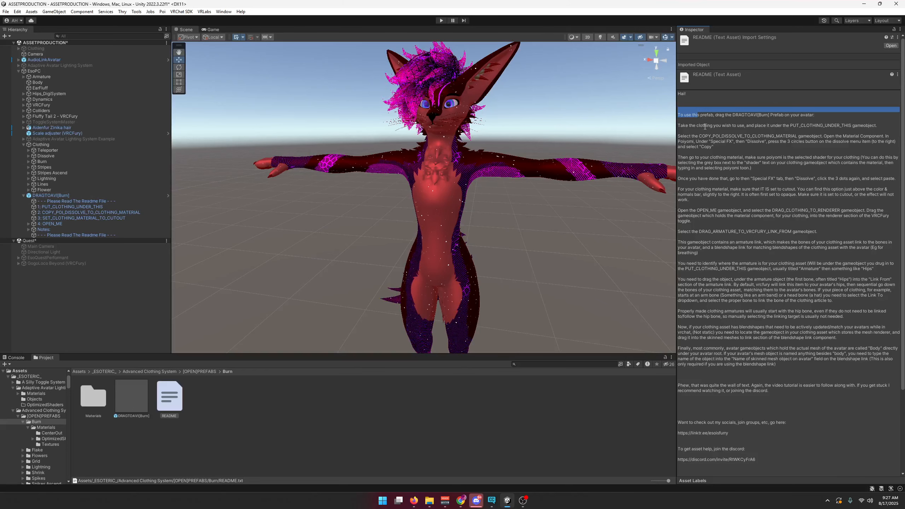
drag(704, 126, 818, 125)
click(819, 156)
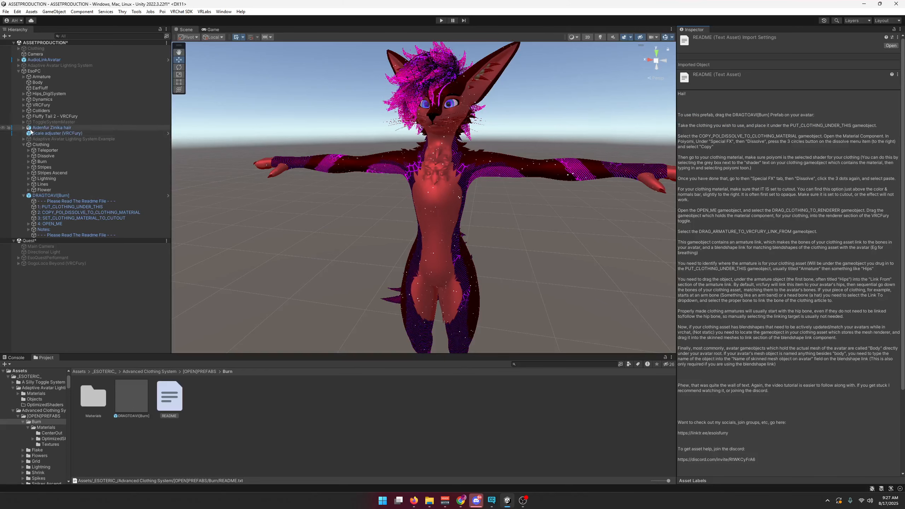
Expand the existing Burn clothing set and select T-Shirt Open Back and Swatpants under its PUT_CLOTHING_UNDER_THIS object
click(40, 161)
click(28, 162)
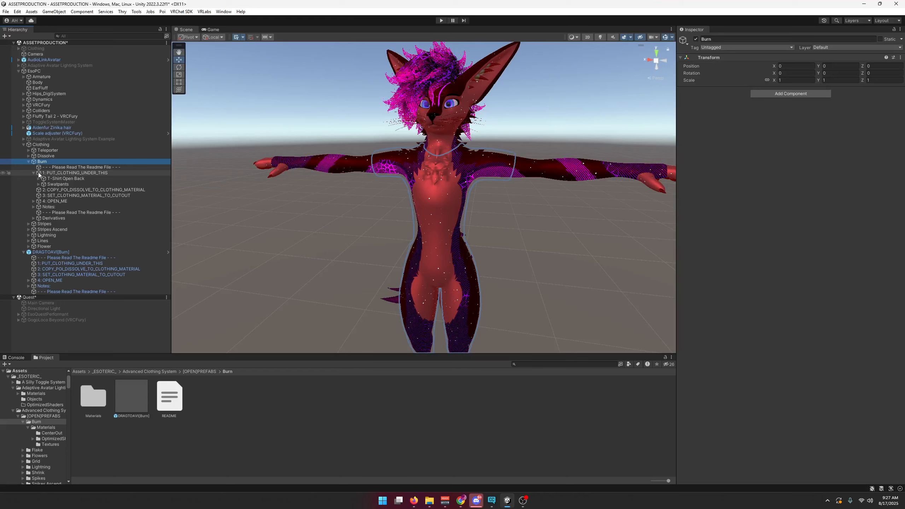
click(34, 173)
click(61, 178)
shift+click(59, 184)
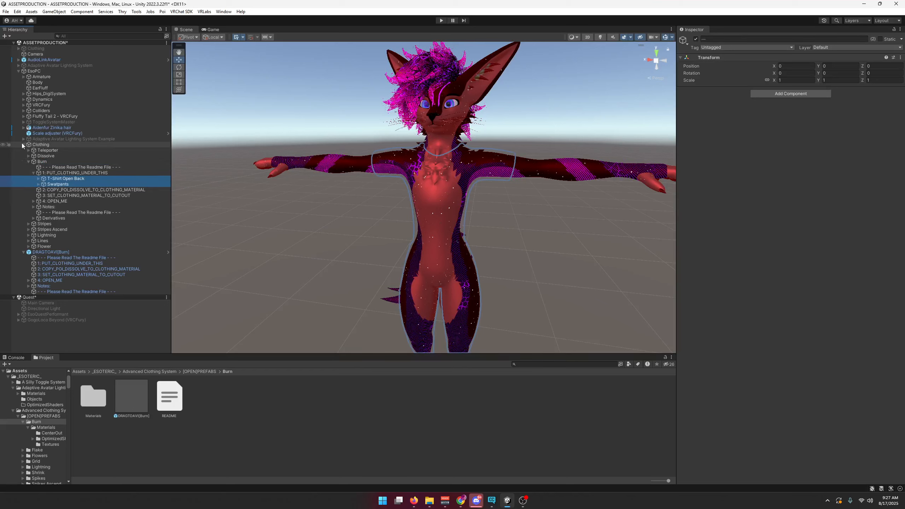
click(23, 144)
click(52, 161)
drag(52, 163, 45, 172)
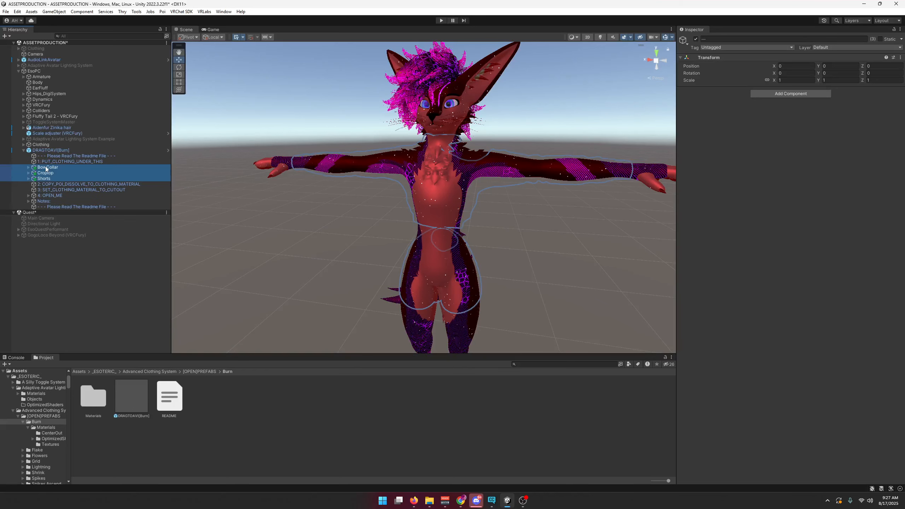
key(ctrl+z)
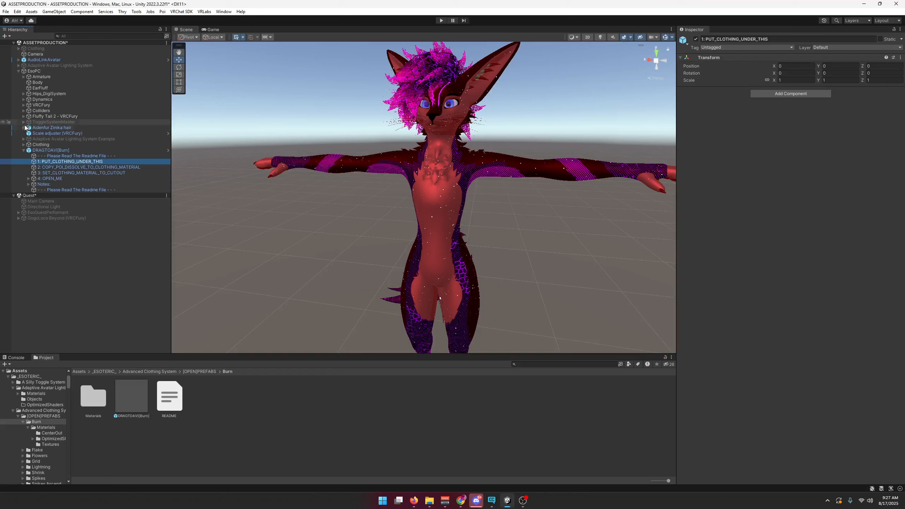
Copy T-Shirt Open Back and Swatpants from the existing Burn set into the PUT_CLOTHING_UNDER_THIS object of DRAGTOAVI[Burn]
click(24, 144)
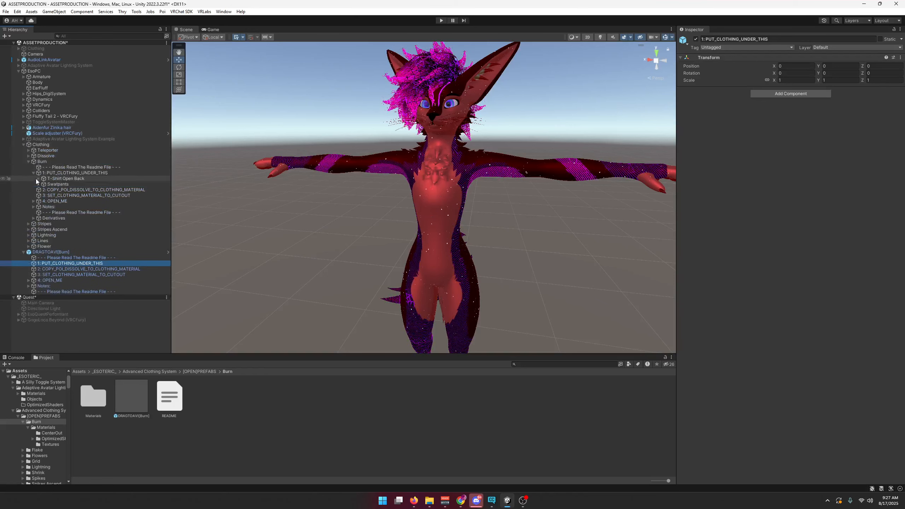
shift+click(53, 179)
click(56, 179)
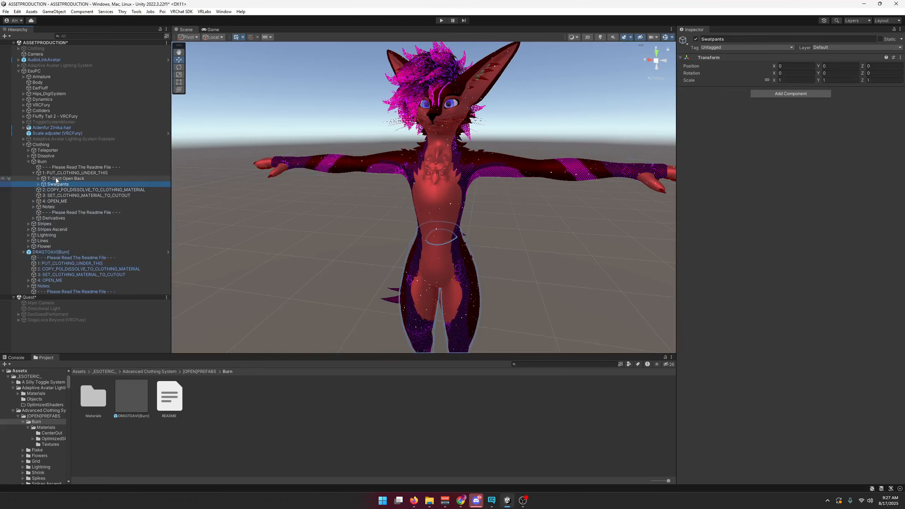
shift+click(57, 183)
drag(58, 181, 50, 265)
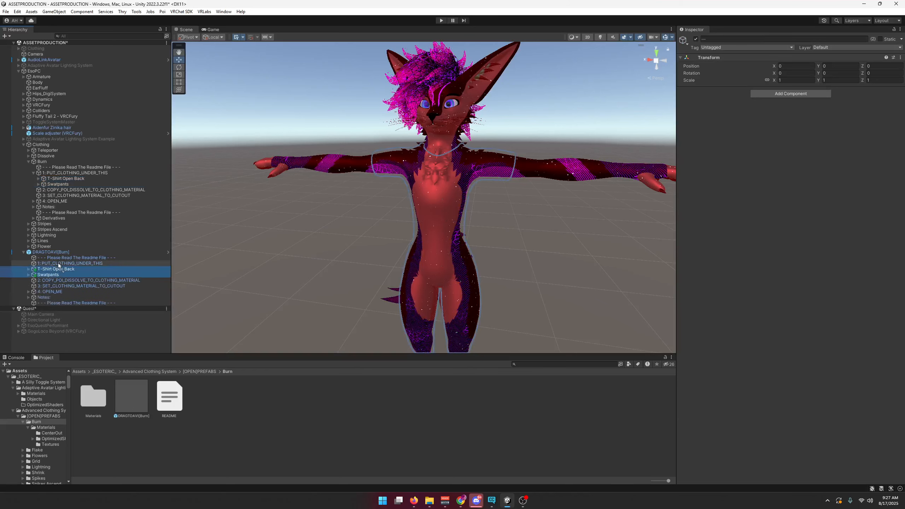
click(29, 161)
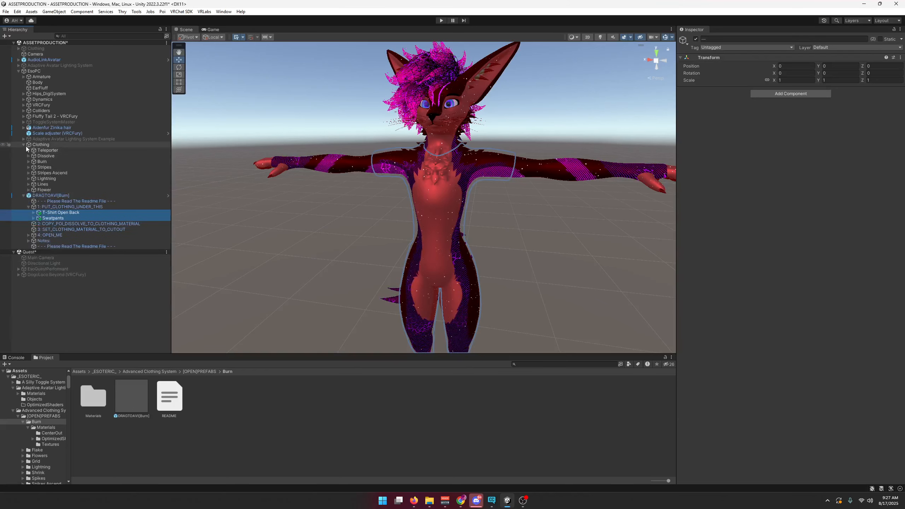
click(23, 144)
Unlock the Sweatpants-Gradient1 material on the SweatPants mesh and disable its Dissolve effect
click(34, 173)
click(59, 184)
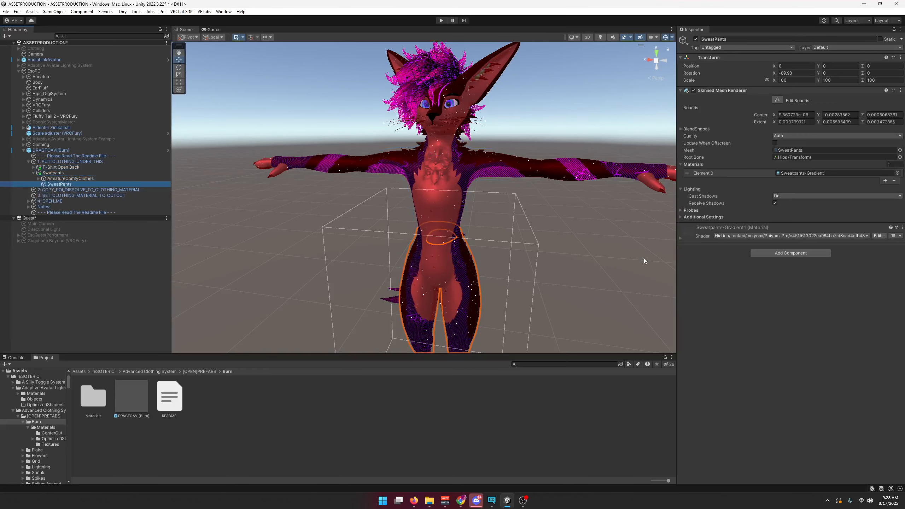
click(701, 238)
click(748, 268)
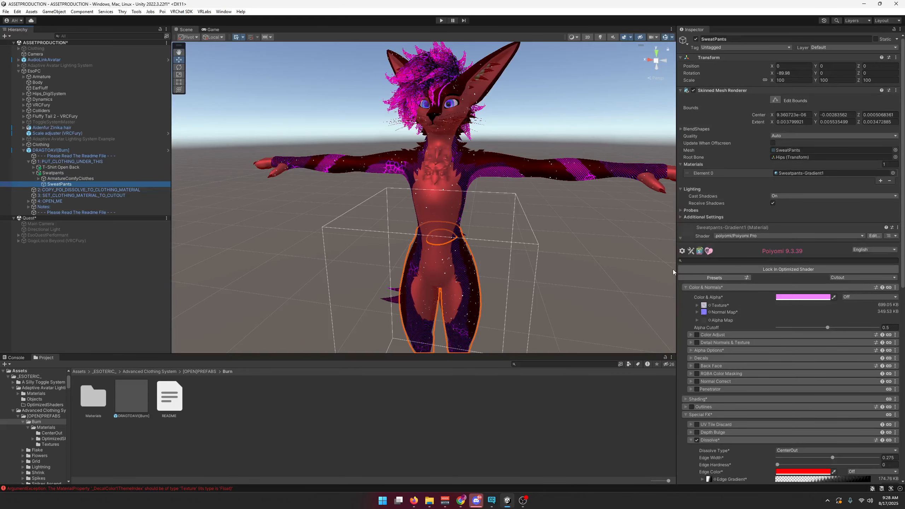
scroll(716, 370, down, 4)
click(696, 365)
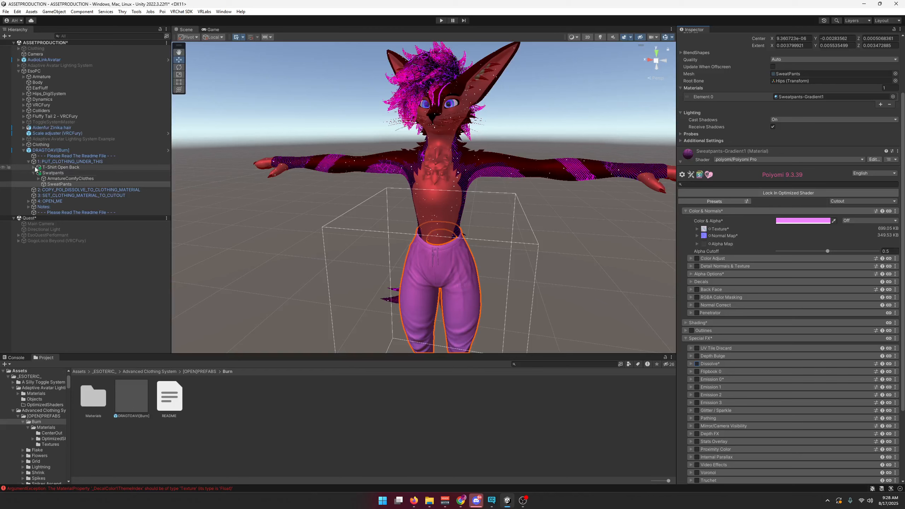
Unlock the Tshirt-Gradient1 material on the TshirtOpenBack mesh and disable its Dissolve effect
click(35, 167)
click(61, 178)
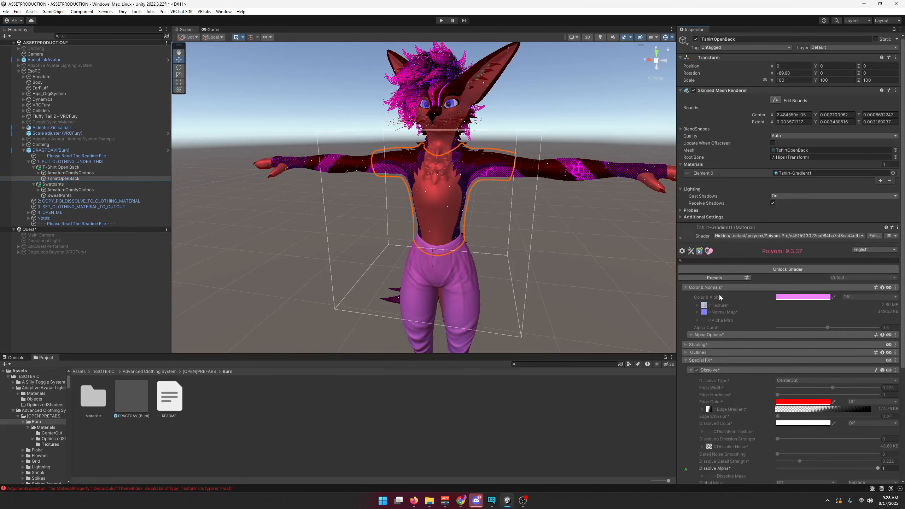
scroll(718, 371, down, 1)
scroll(717, 371, down, 2)
click(696, 384)
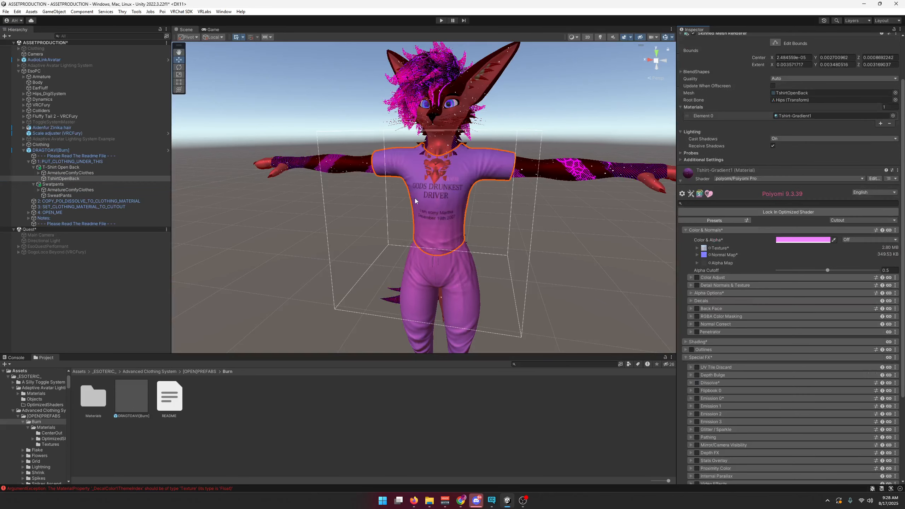
click(236, 156)
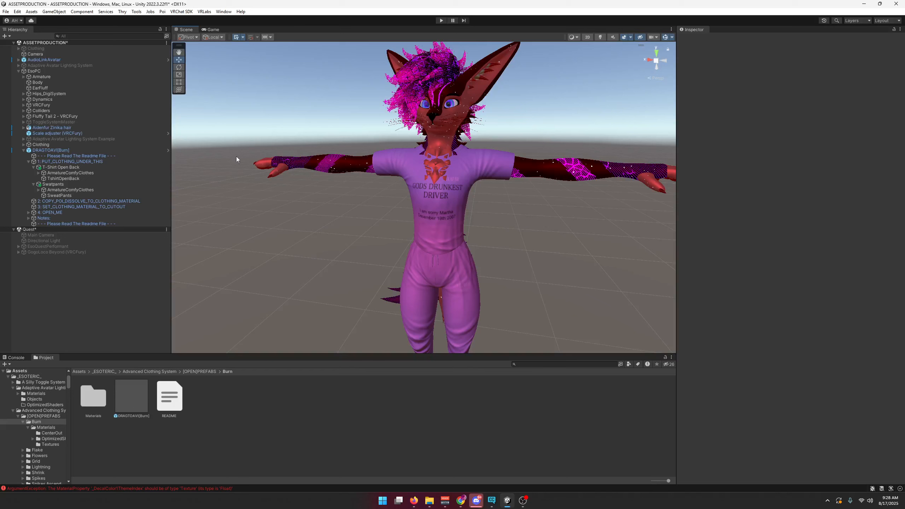
Read the Burn README section on copying the Dissolve settings to the clothing material
click(24, 150)
click(23, 150)
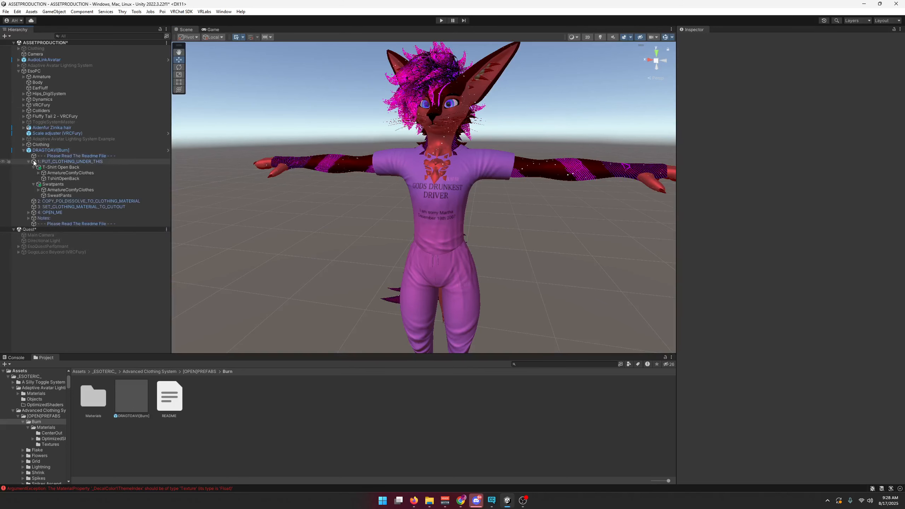
click(170, 396)
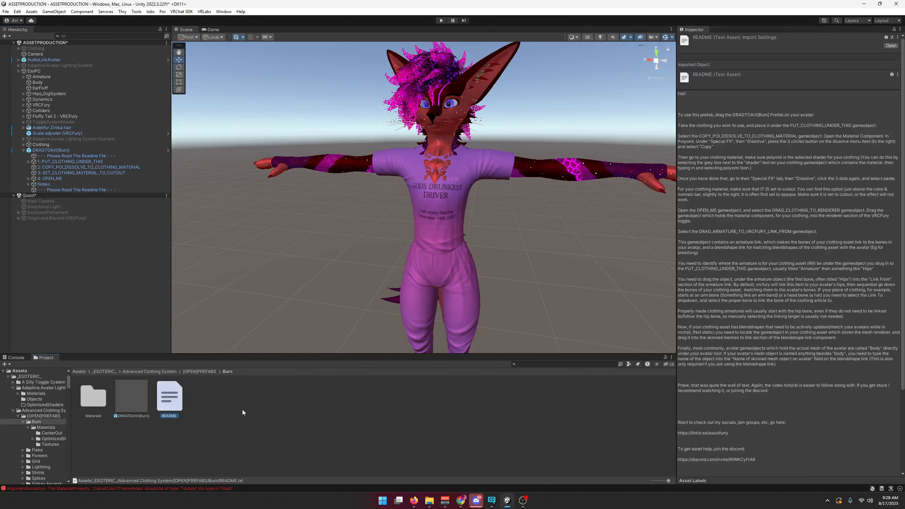
drag(712, 151, 775, 143)
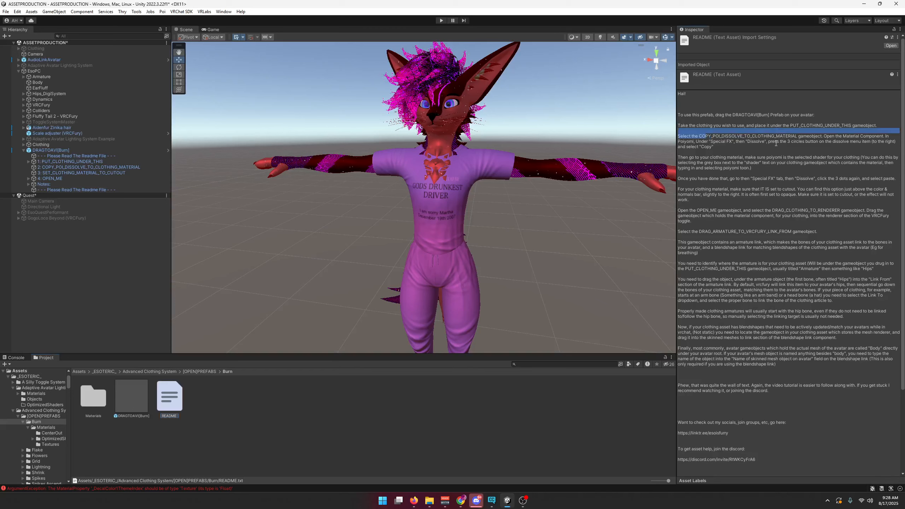
click(785, 138)
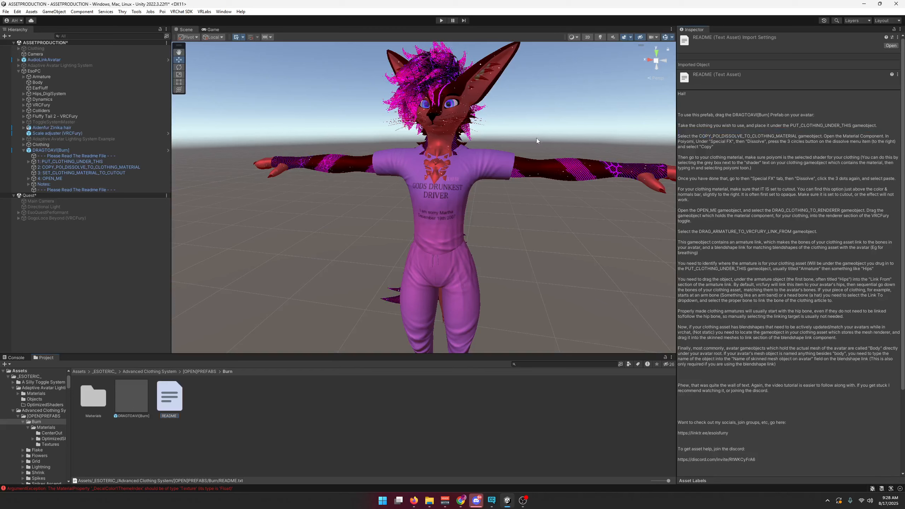
Unlock the Burn material on the COPY_POI_DISSOLVE_TO_CLOTHING_MATERIAL object and copy its Dissolve settings
click(53, 166)
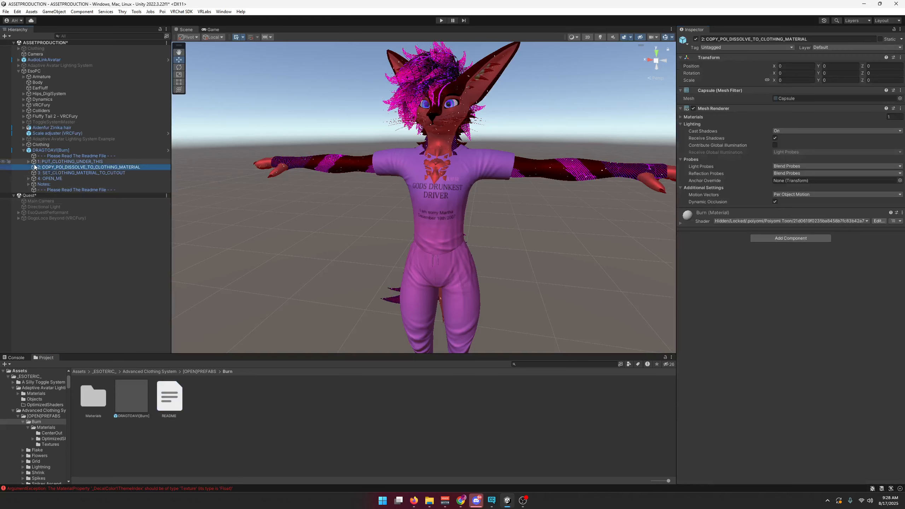
click(709, 227)
scroll(736, 379, down, 3)
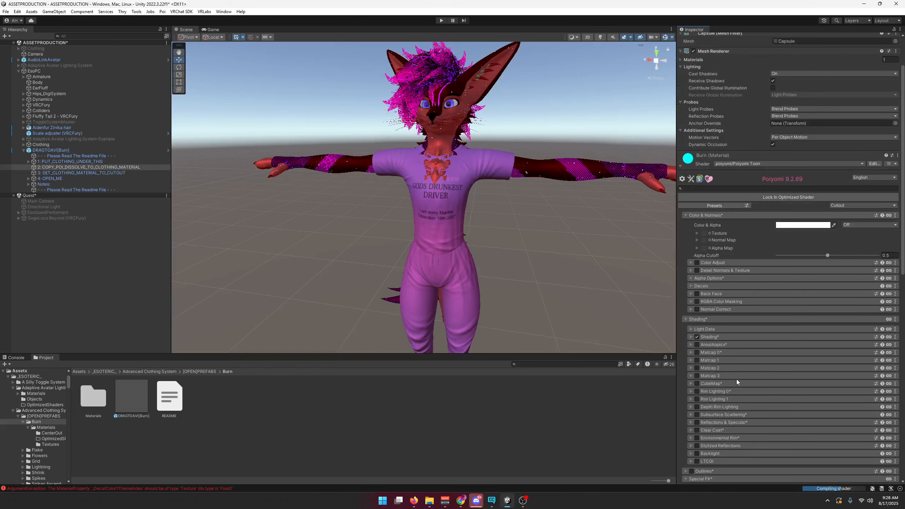
scroll(736, 380, down, 4)
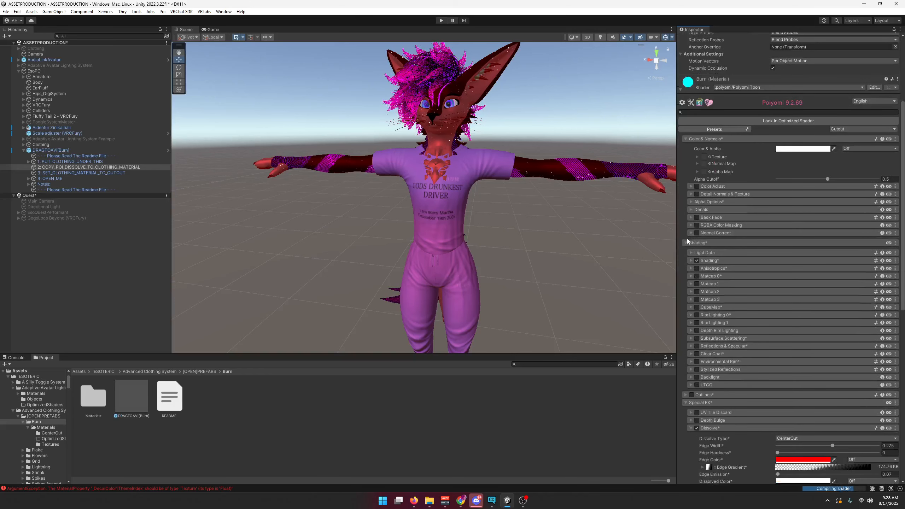
click(687, 242)
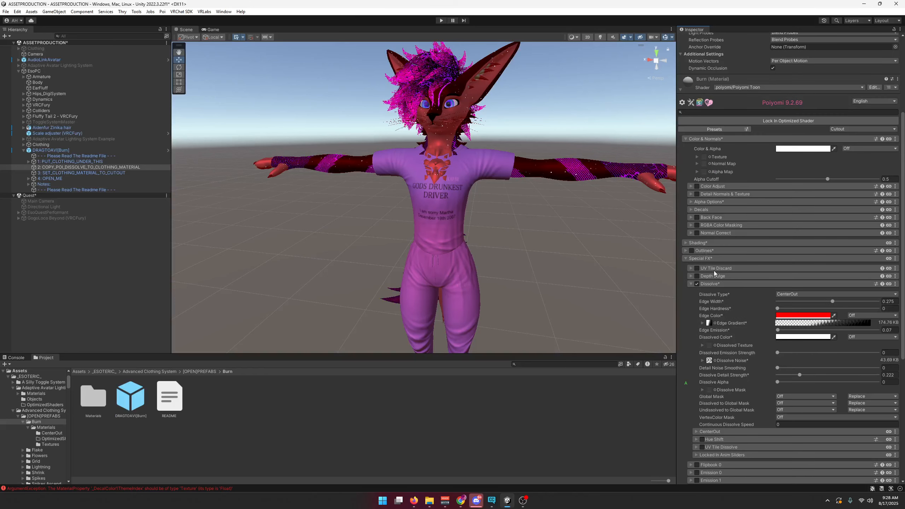
click(894, 284)
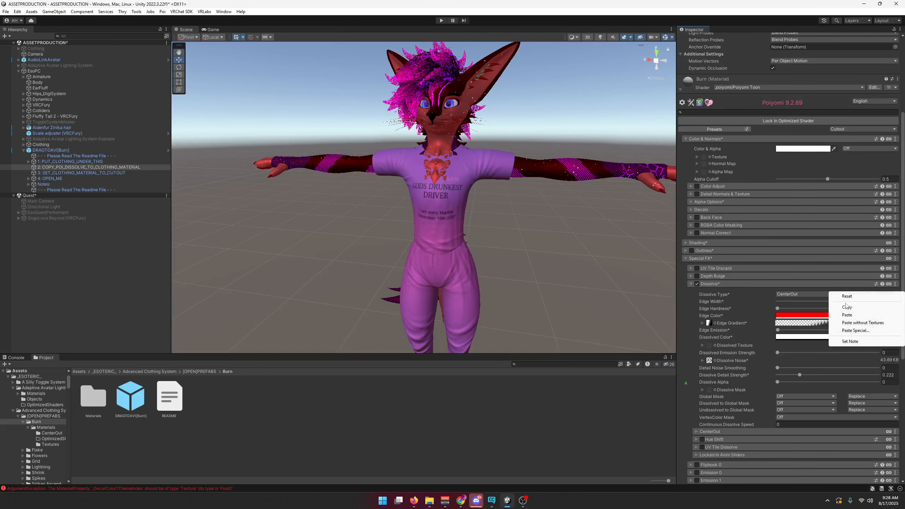
click(845, 307)
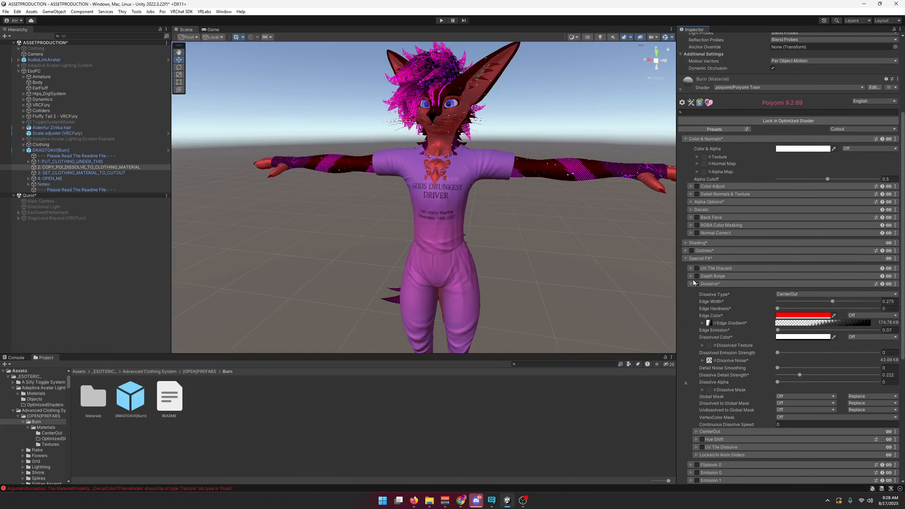
click(692, 283)
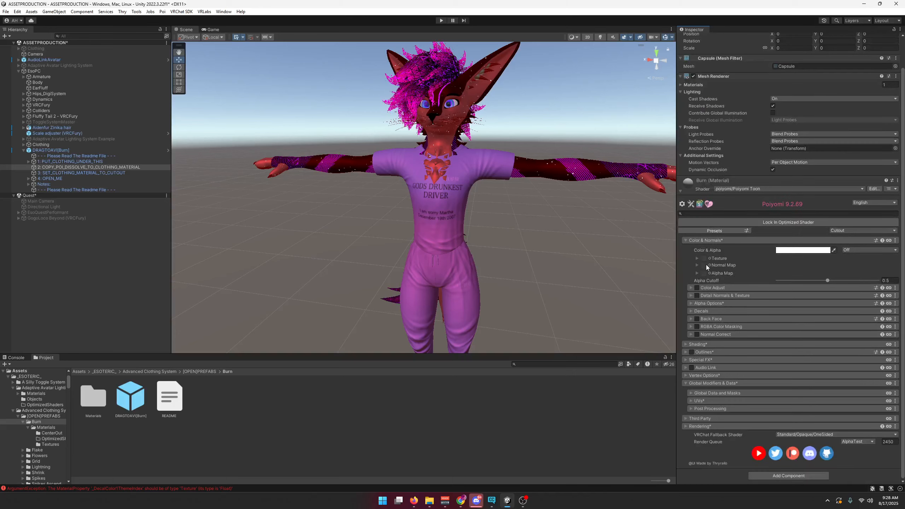
Paste the copied Dissolve settings into the Sweatpants-Gradient1 material of the SweatPants mesh and check the pasted values
click(28, 162)
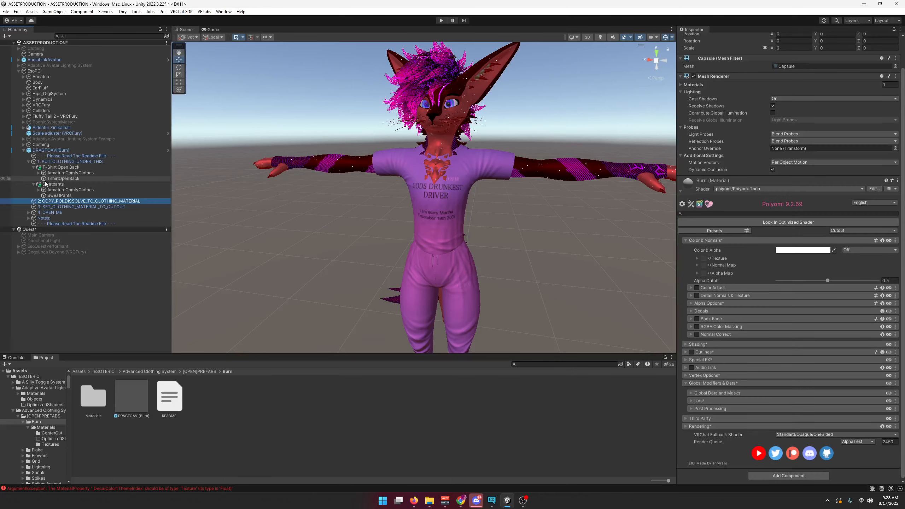
click(50, 196)
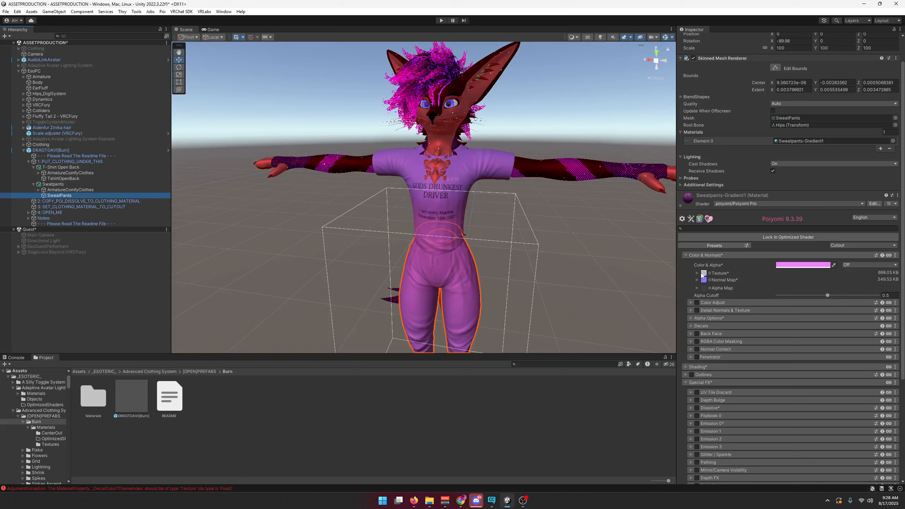
click(711, 255)
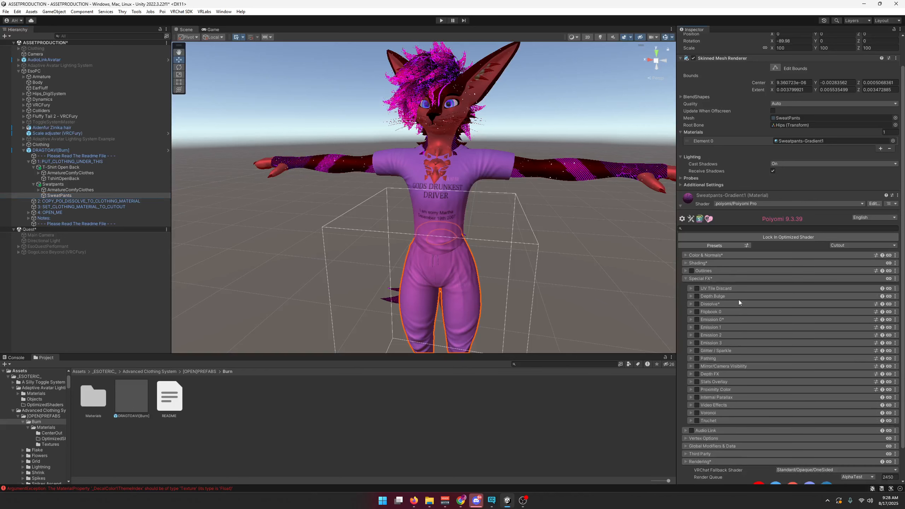
click(894, 304)
click(865, 335)
click(706, 304)
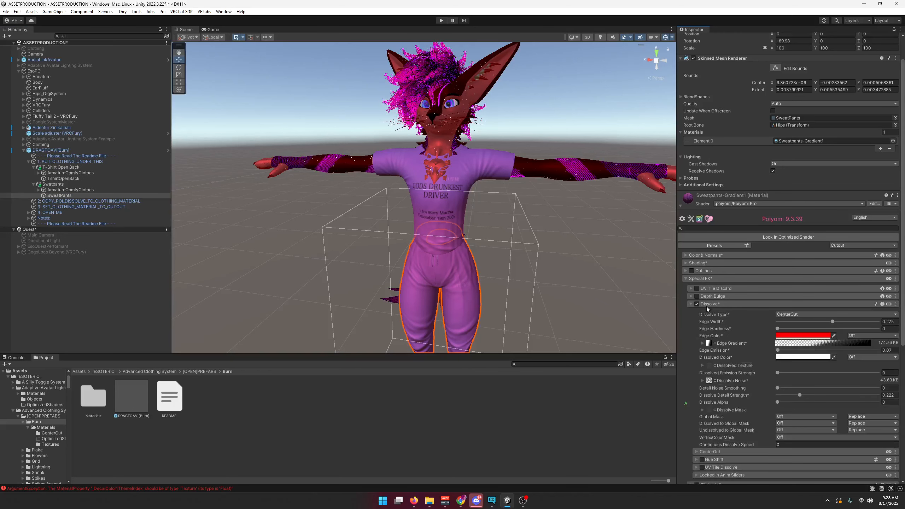
click(703, 304)
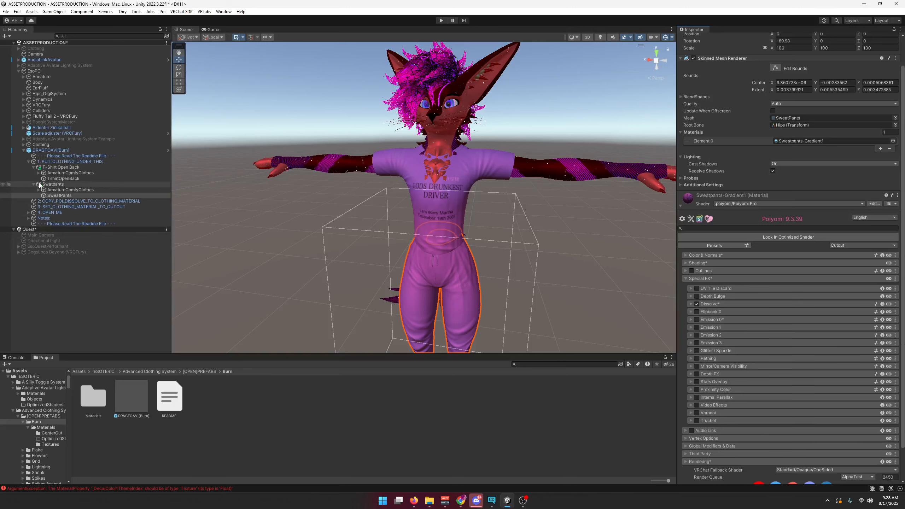
Paste the copied Dissolve settings into the Tshirt-Gradient1 material of the TshirtOpenBack mesh and expand them
click(61, 178)
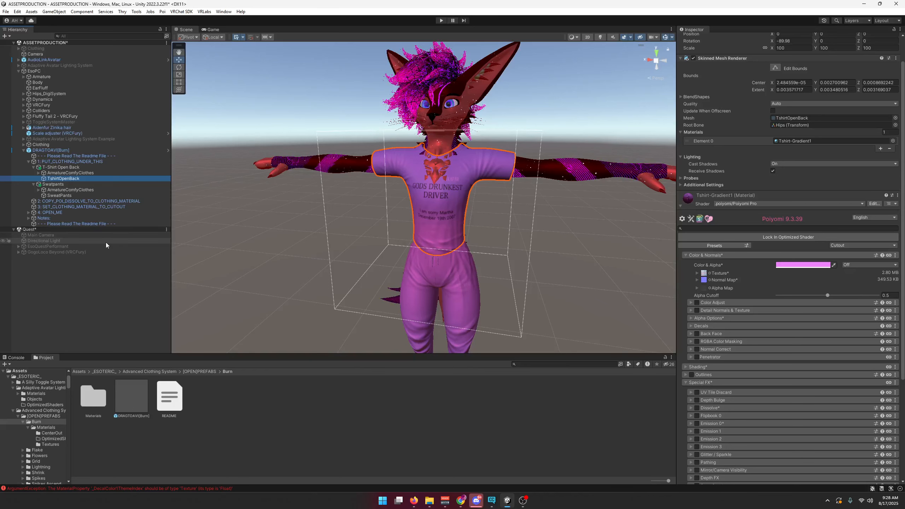
scroll(808, 414, down, 5)
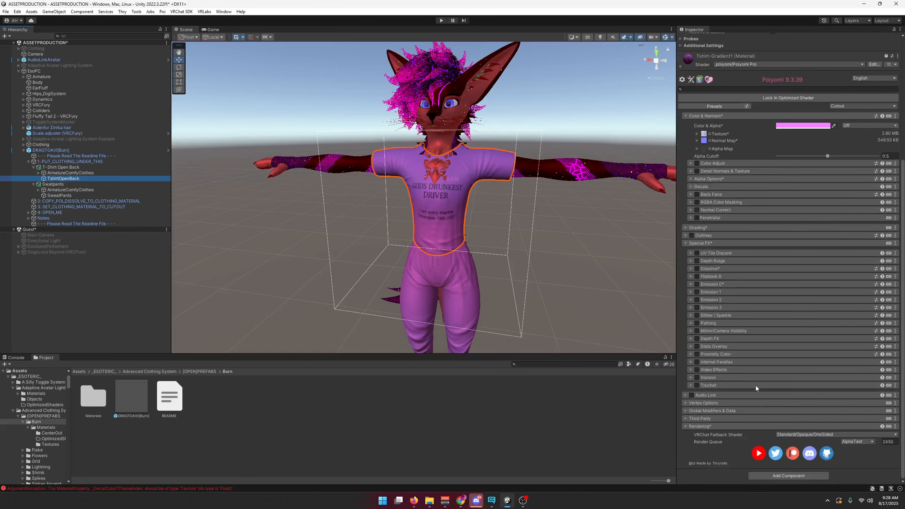
click(888, 270)
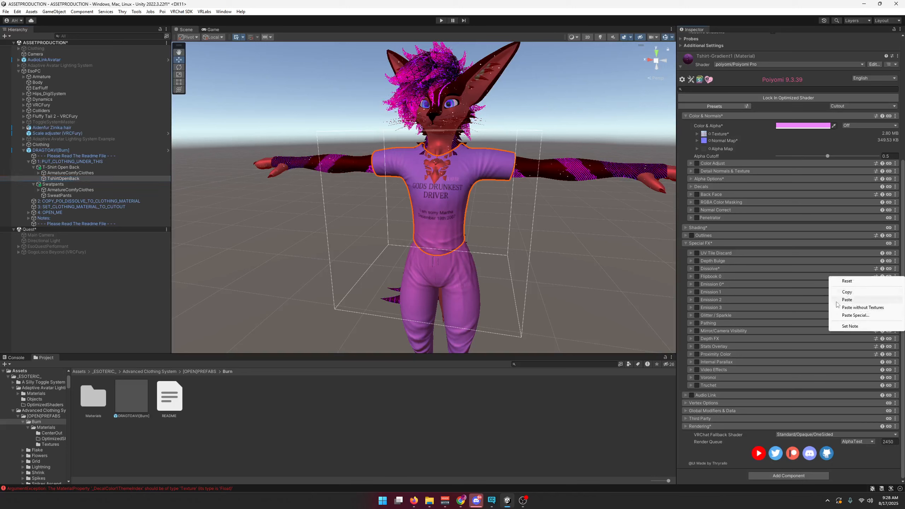
click(855, 299)
click(717, 269)
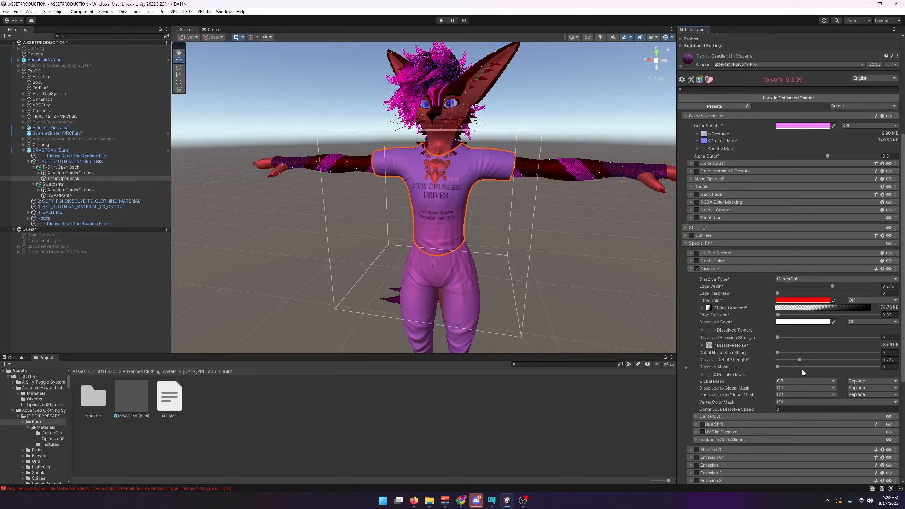
Set the Dissolve Alpha of the Tshirt-Gradient1 material to 0.145 to preview the burn on the T-shirt
mouse_move(788, 366)
mouse_down()
mouse_move(835, 365)
mouse_move(782, 374)
mouse_move(802, 367)
mouse_move(781, 370)
mouse_move(791, 366)
mouse_up()
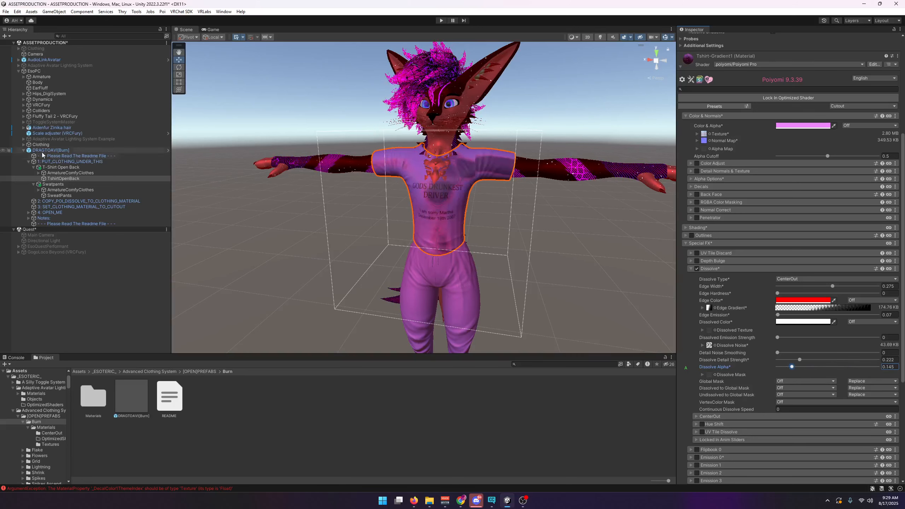
click(23, 144)
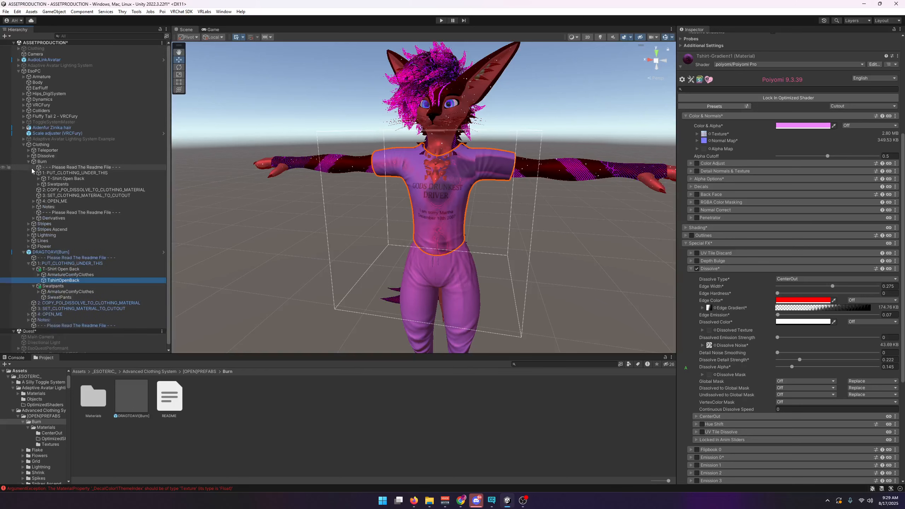
click(23, 145)
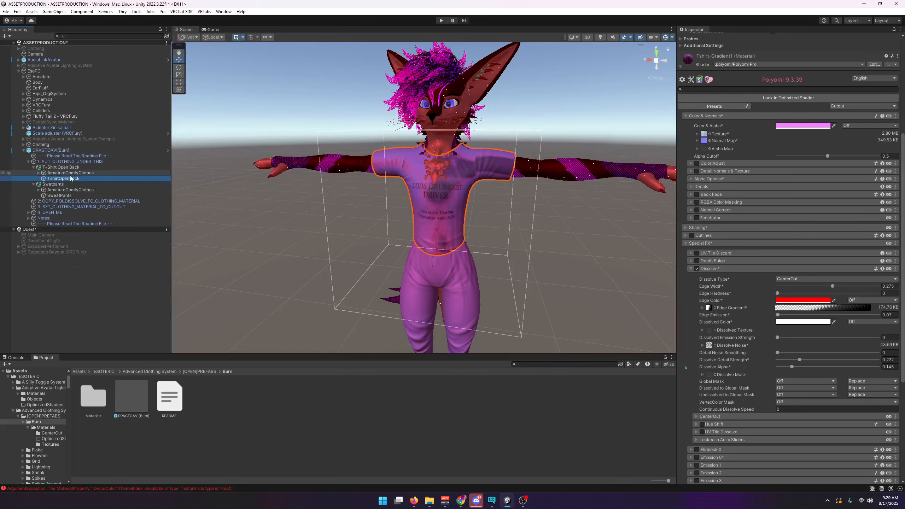
Read the Burn README passage on making Poiyomi the selected shader for the clothing material
click(174, 393)
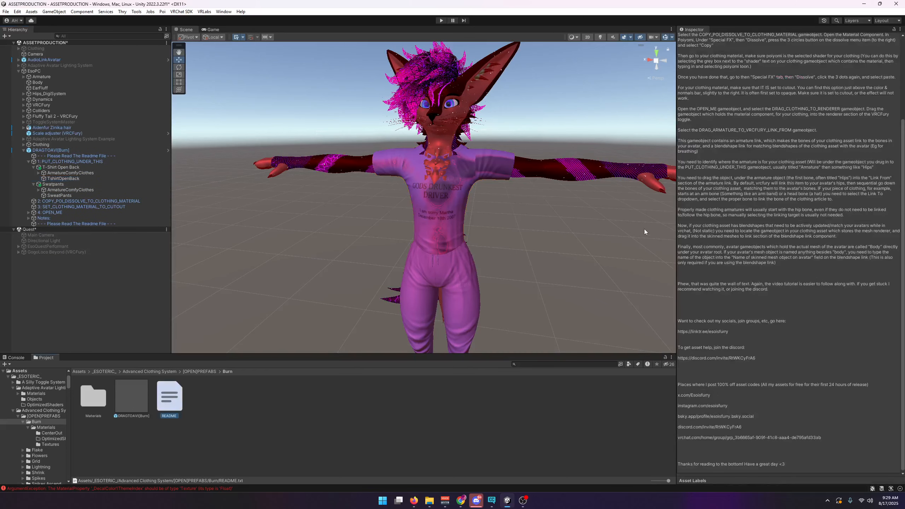
scroll(751, 124, up, 5)
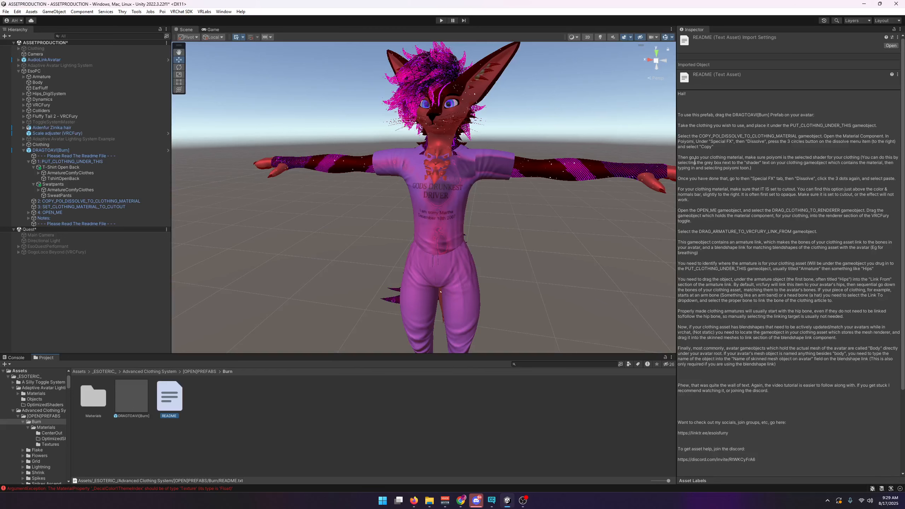
drag(695, 158, 774, 164)
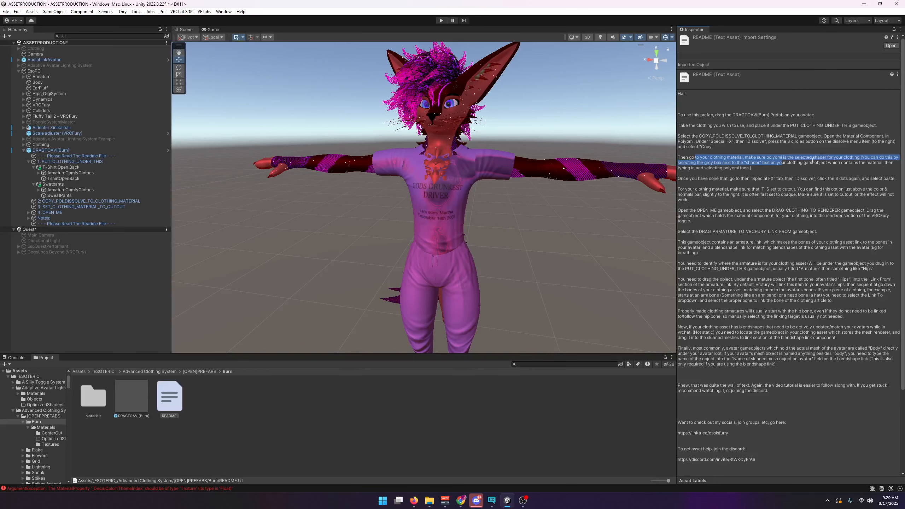
click(828, 161)
triple_click(850, 159)
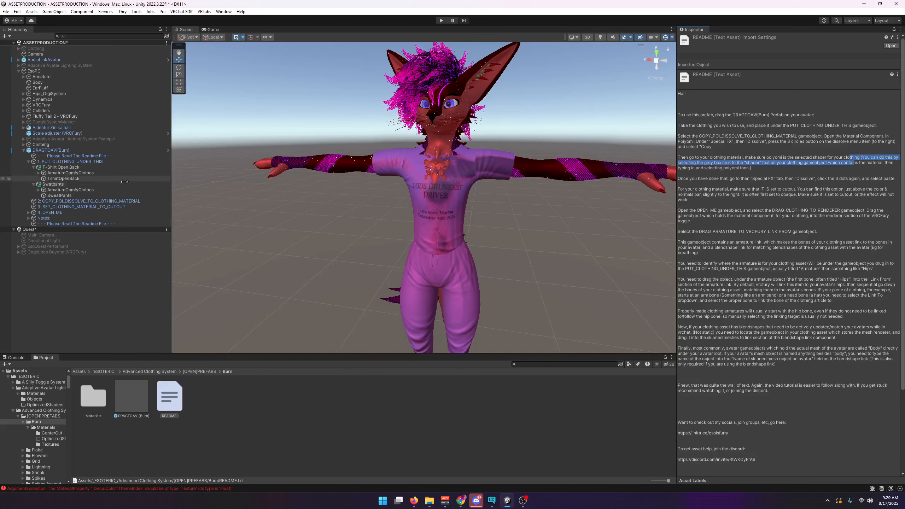
Switch the Sweatpants-Gradient1 material on the SweatPants mesh to the Standard shader and frame the sweatpants
click(118, 195)
click(734, 236)
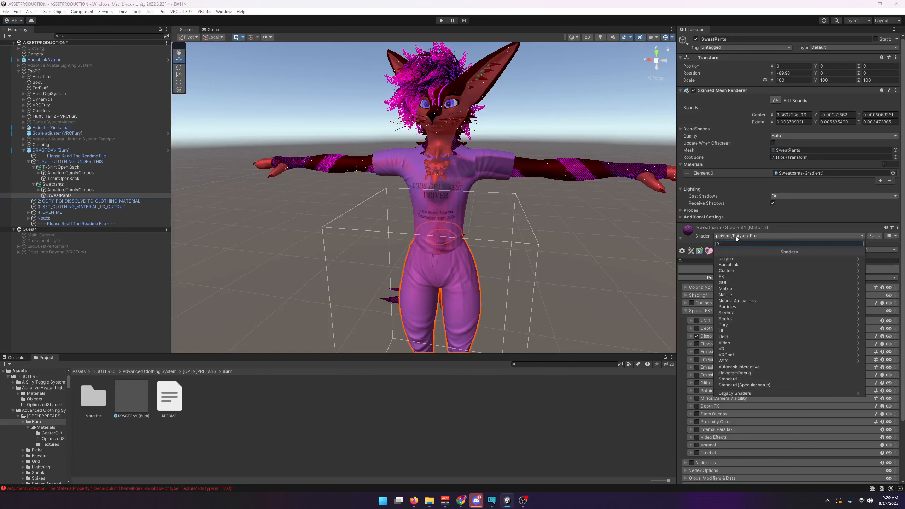
text(standard)
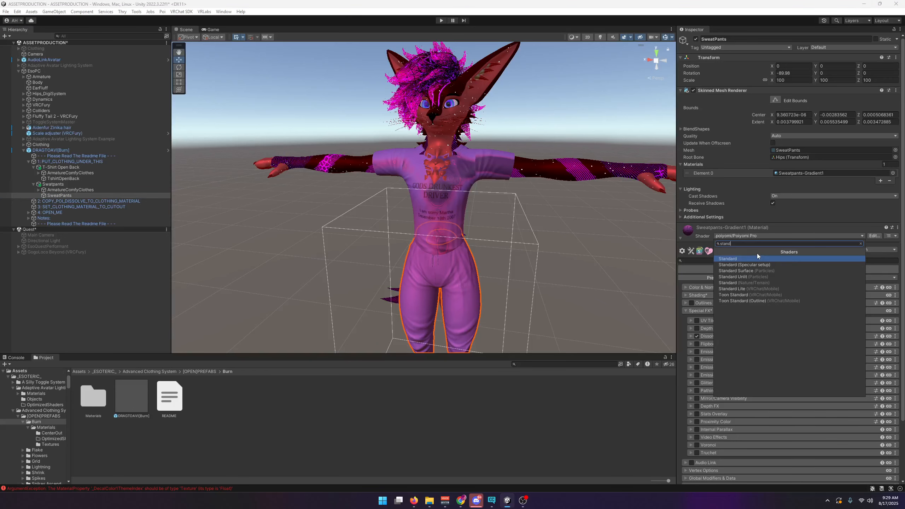
click(751, 259)
click(697, 234)
key(f)
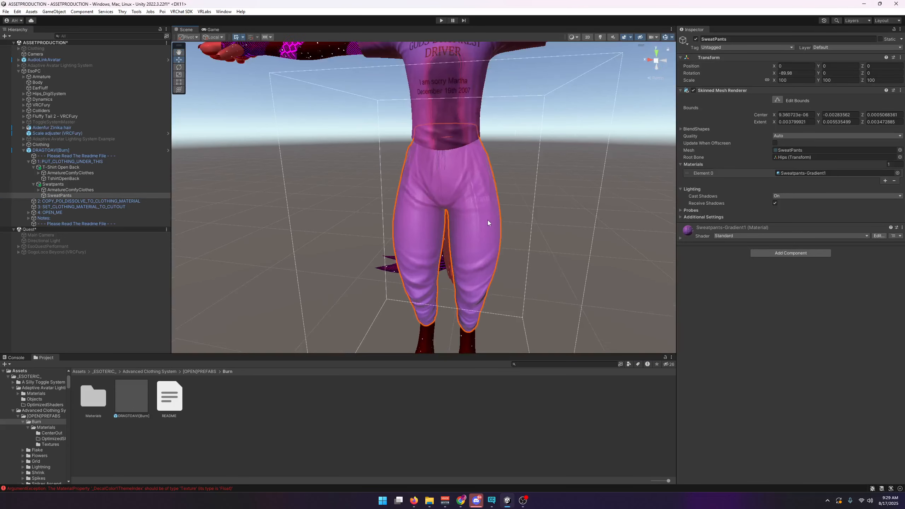
Switch the Sweatpants-Gradient1 material back to the Poiyomi Pro shader and look through the other Poiyomi variants
click(723, 236)
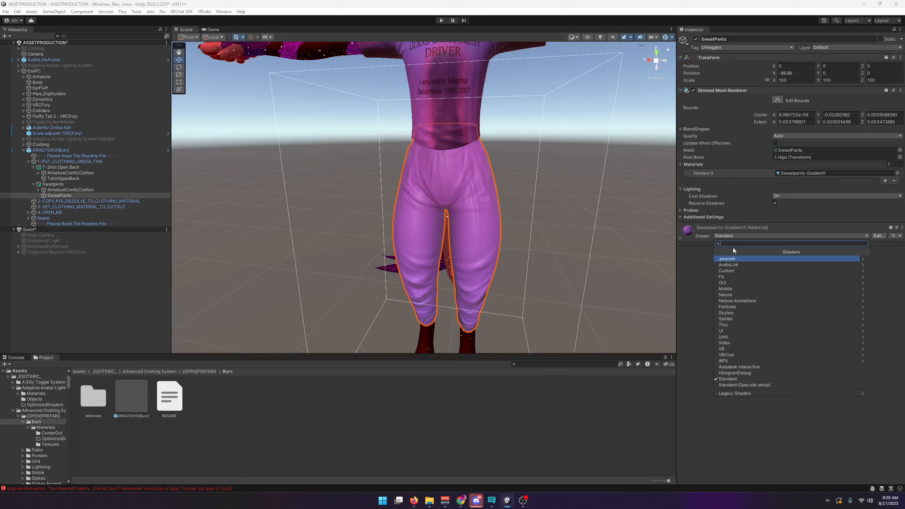
click(729, 259)
click(738, 265)
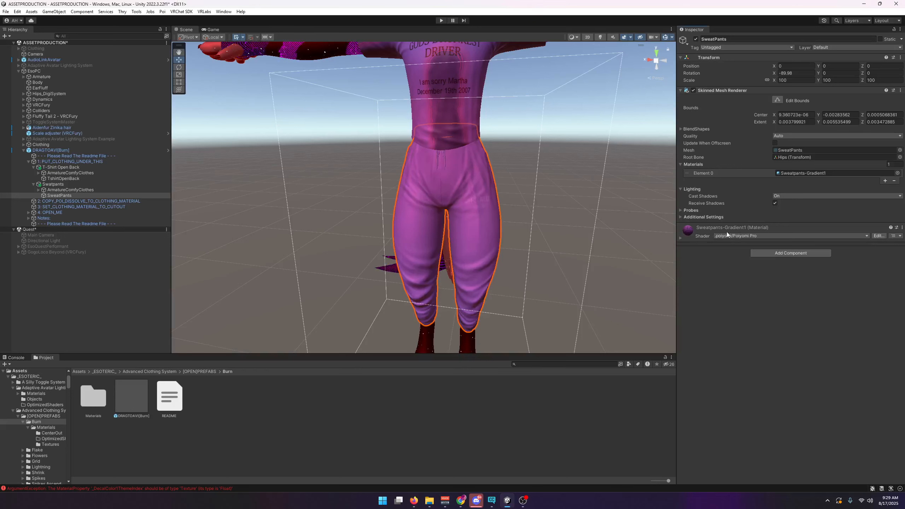
click(716, 237)
click(729, 259)
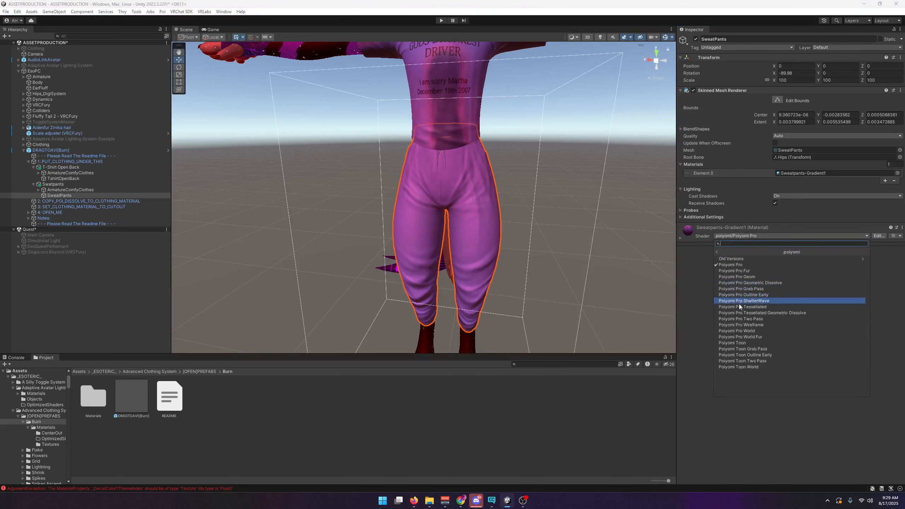
click(703, 270)
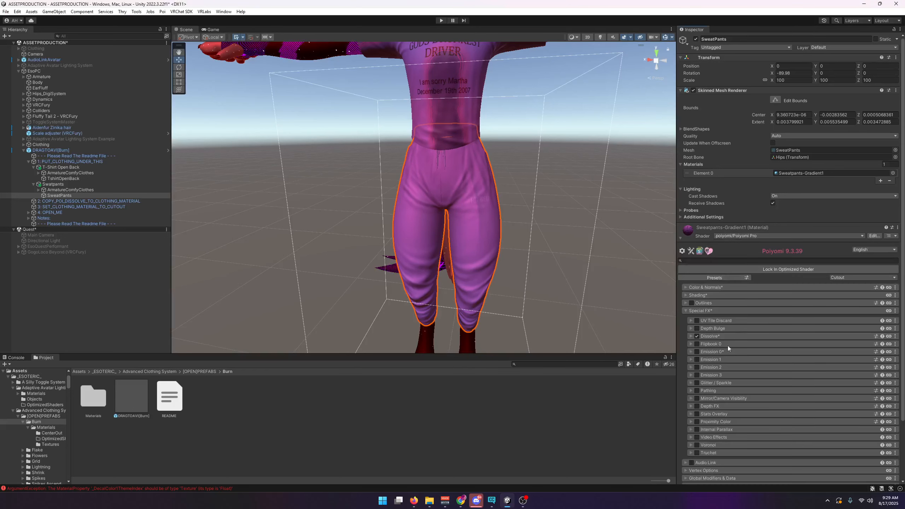
Preview the burn on the sweatpants by varying the Dissolve Alpha of Sweatpants-Gradient1 and returning it to 0
scroll(727, 345, down, 3)
click(723, 280)
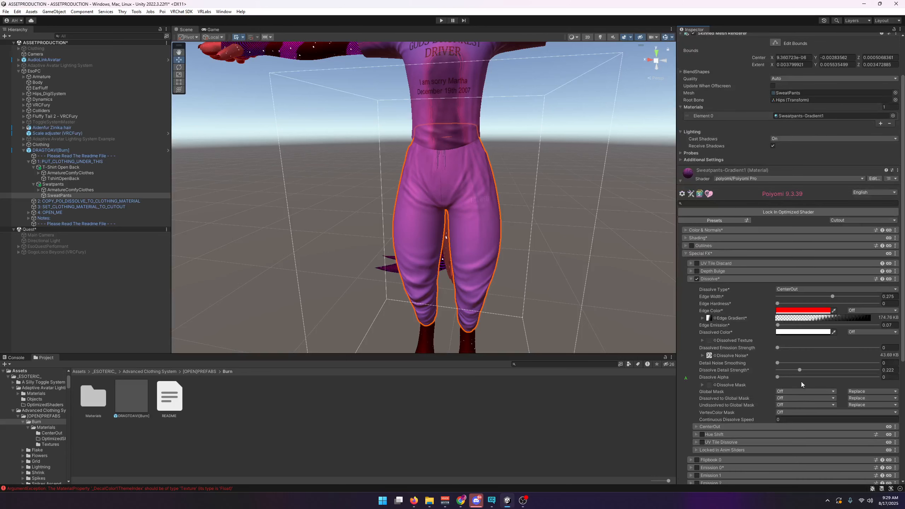
drag(800, 378, 778, 377)
Read the README passage on Cutout mode and bring up the Tshirt-Gradient1 material on TshirtOpenBack to check its rendering mode
click(179, 399)
scroll(787, 134, up, 3)
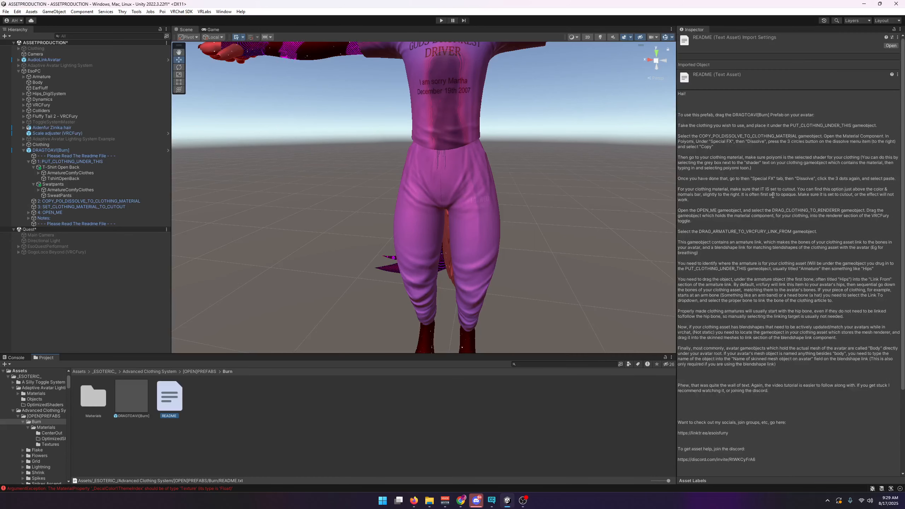
click(423, 236)
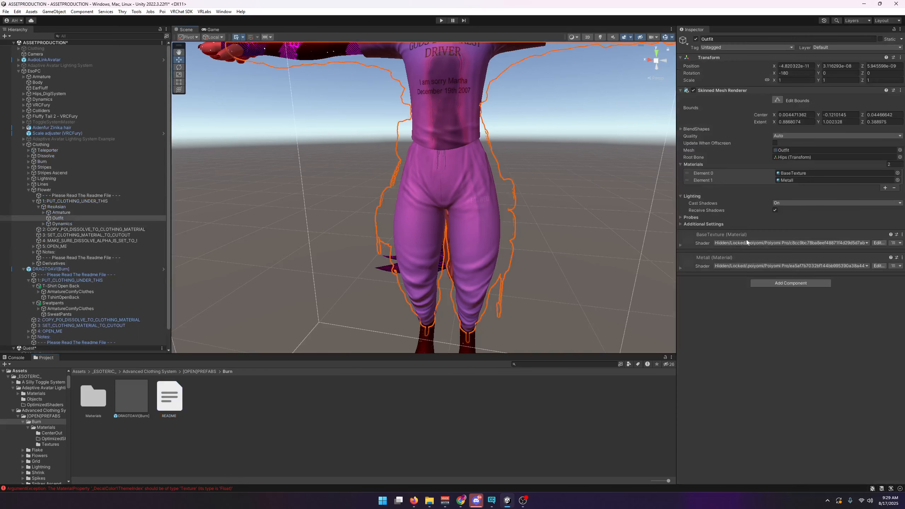
click(24, 144)
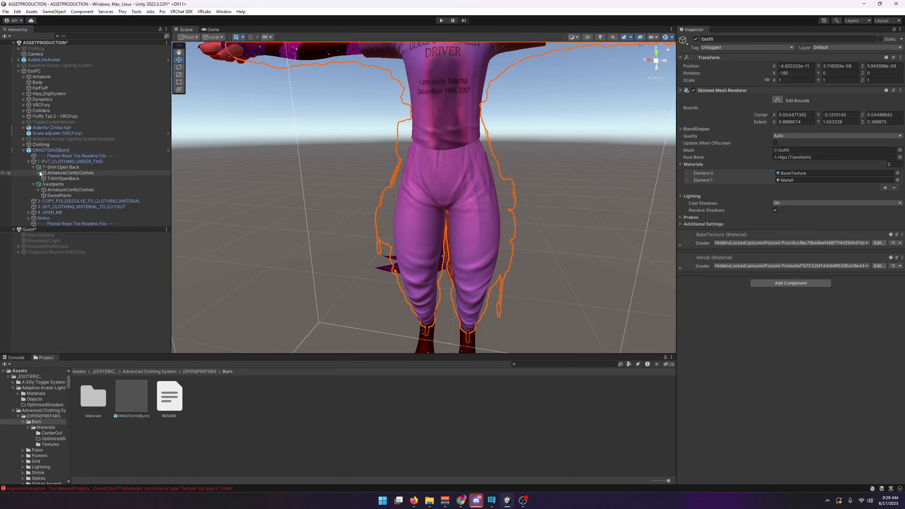
click(63, 178)
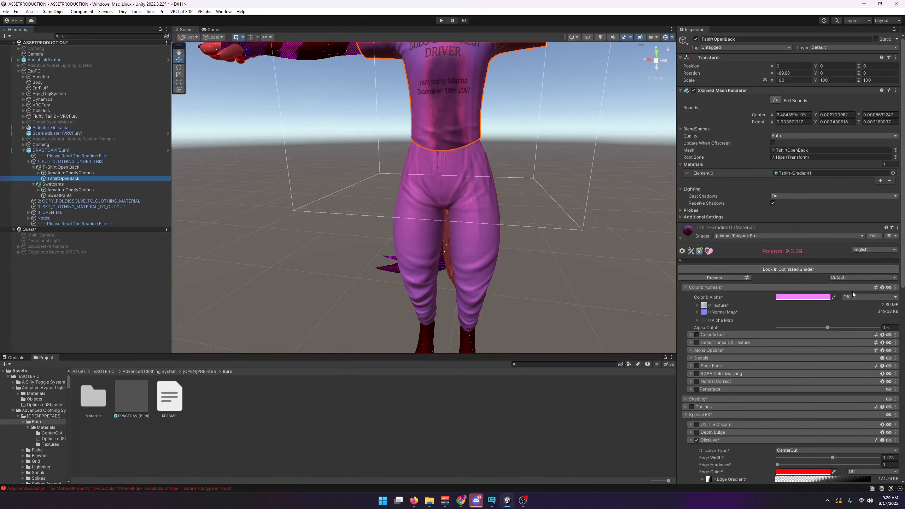
Try the rendering mode of Tshirt-Gradient1 in Opaque and Cutout, leaving it on Opaque
click(846, 277)
click(836, 289)
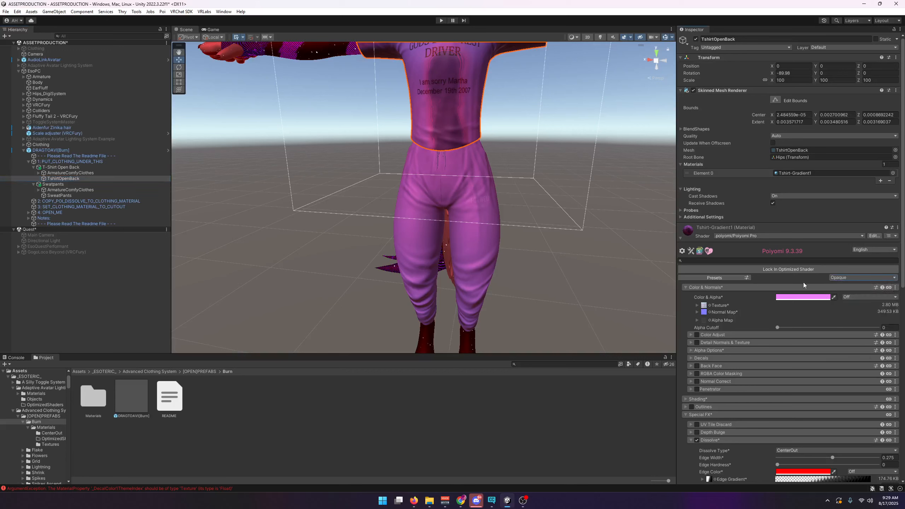
click(837, 278)
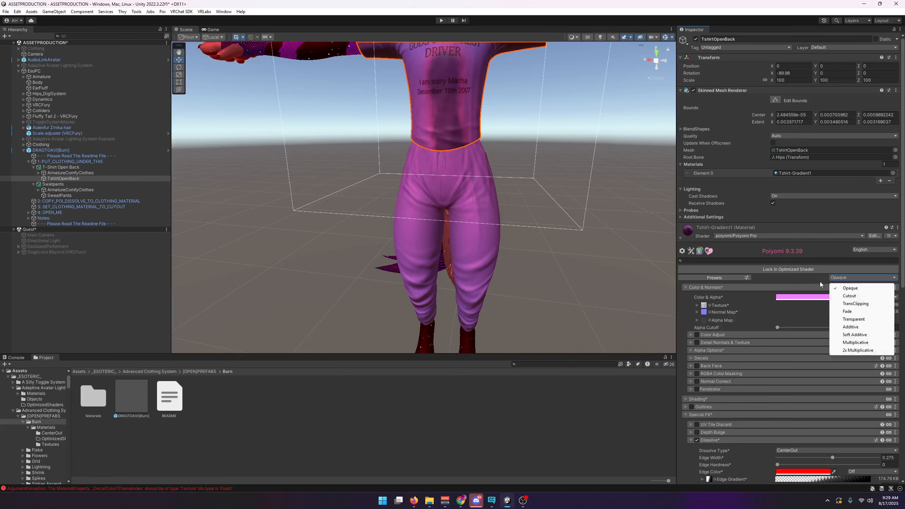
click(854, 296)
click(846, 280)
click(854, 289)
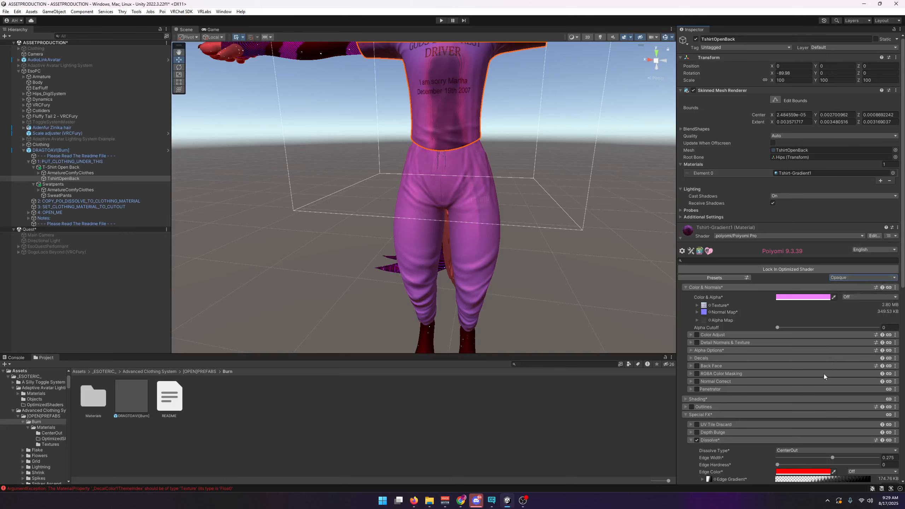
Preview the burn on the T-shirt in Opaque mode by raising Dissolve Alpha to about 0.715 and returning it to 0
scroll(815, 381, down, 5)
scroll(814, 386, down, 3)
drag(790, 367, 850, 374)
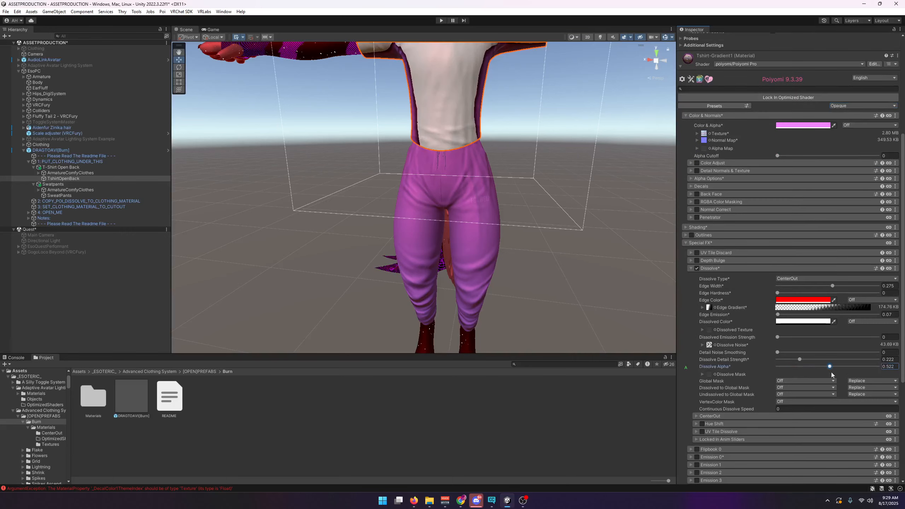
middle_drag(560, 121, 559, 268)
scroll(551, 265, up, 3)
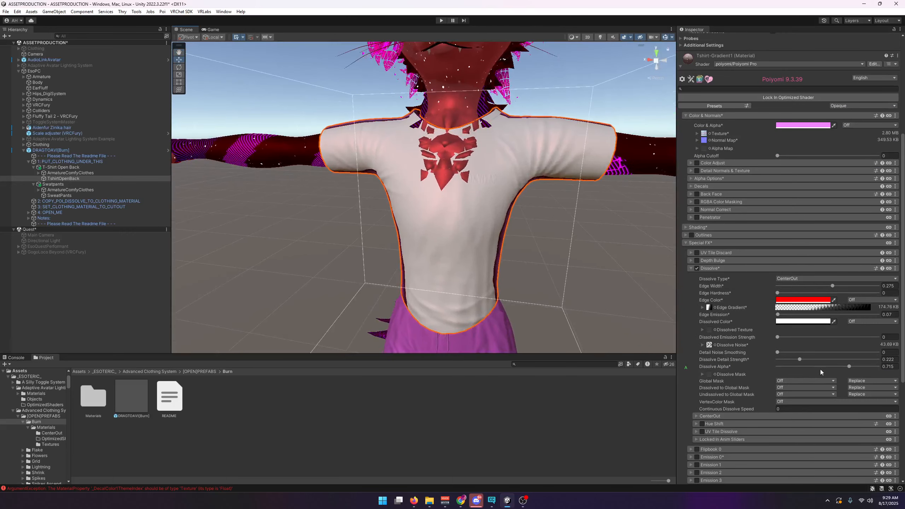
drag(820, 370, 753, 363)
Set the Tshirt-Gradient1 rendering mode back to Cutout and preview the dissolve, returning Dissolve Alpha to 0
click(862, 105)
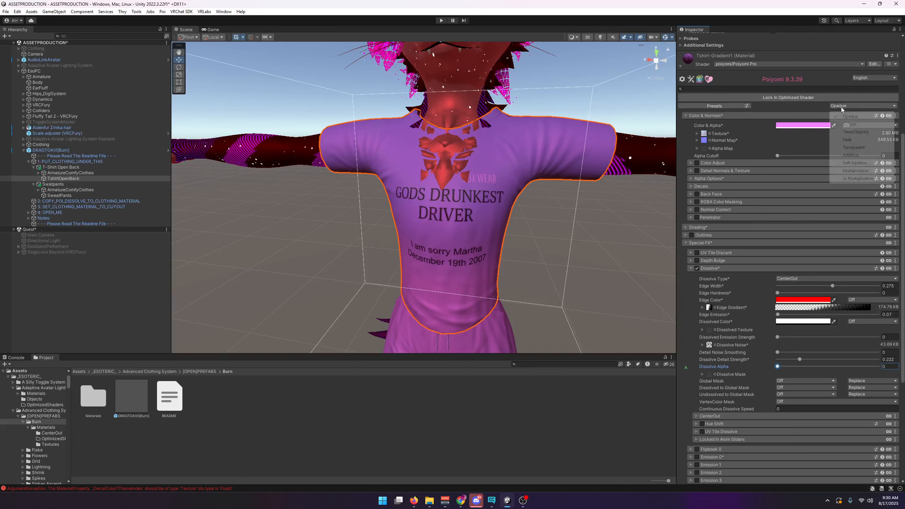
click(841, 128)
drag(793, 366, 751, 369)
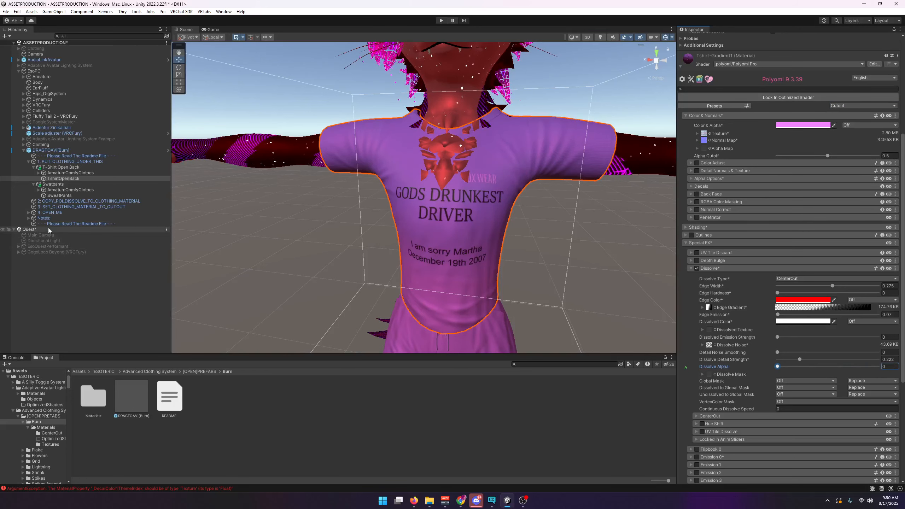
Read the README passages on pasting the Dissolve settings, Cutout mode and the DRAG_CLOTHING_TO_RENDERER gameobject under OPEN_ME
click(165, 404)
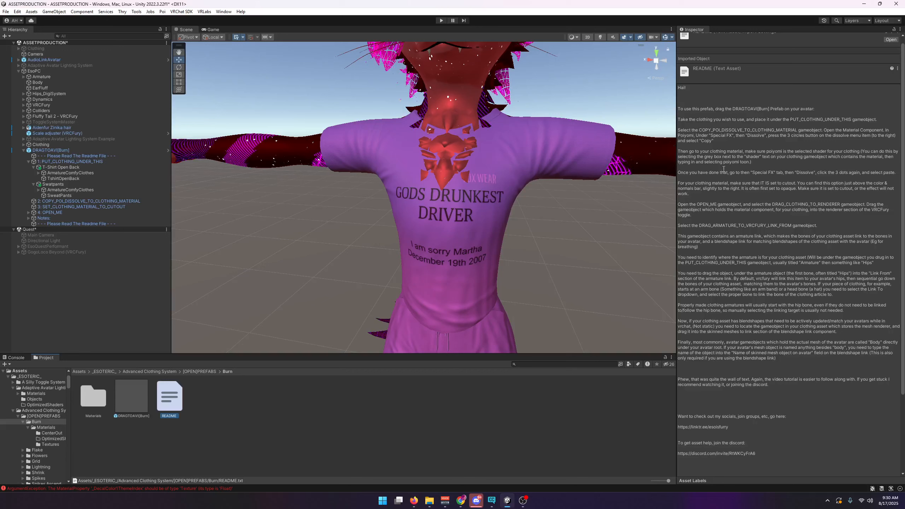
drag(696, 173, 896, 174)
click(791, 183)
drag(705, 182, 786, 212)
click(734, 216)
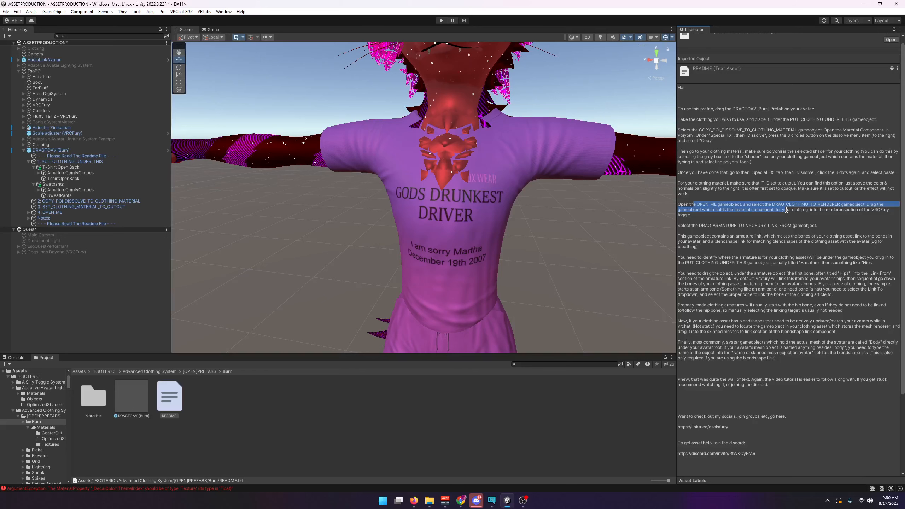
click(781, 210)
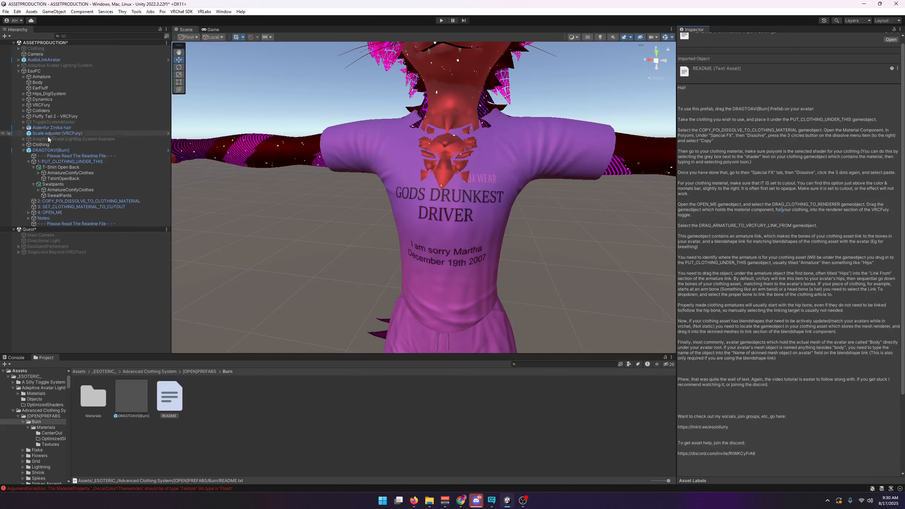
Go through the numbered setup objects of DRAGTOAVI[Burn] and inspect the VRCFury Toggle on DRAG_CLOTHING_TO_RENDERER inside 4: OPEN_ME
click(29, 161)
click(57, 167)
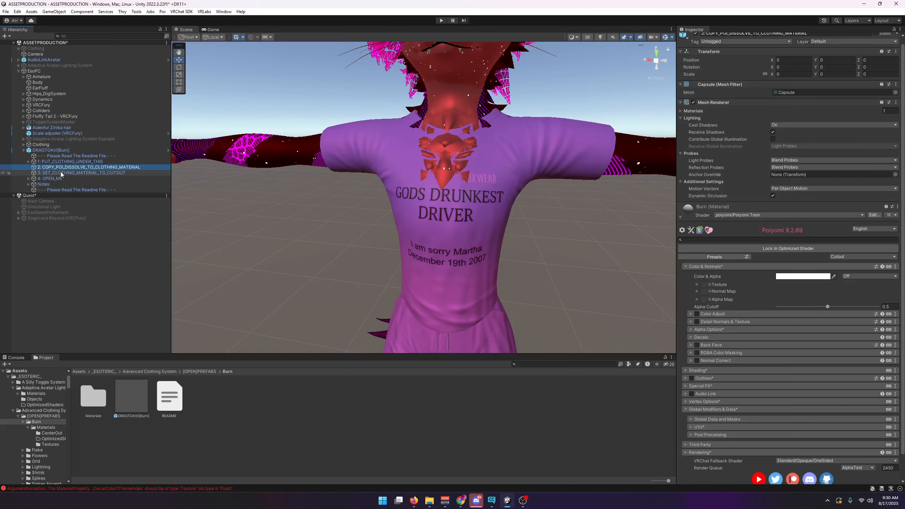
click(61, 172)
click(57, 178)
click(28, 178)
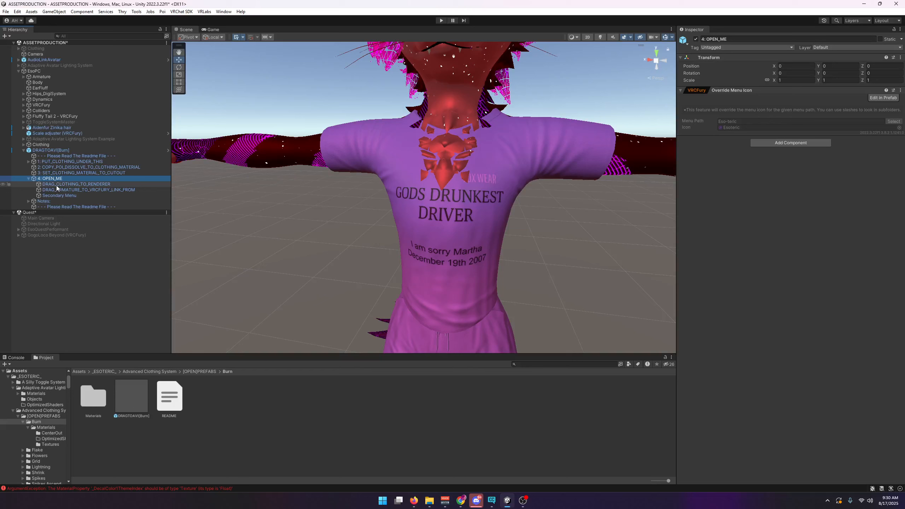
click(57, 184)
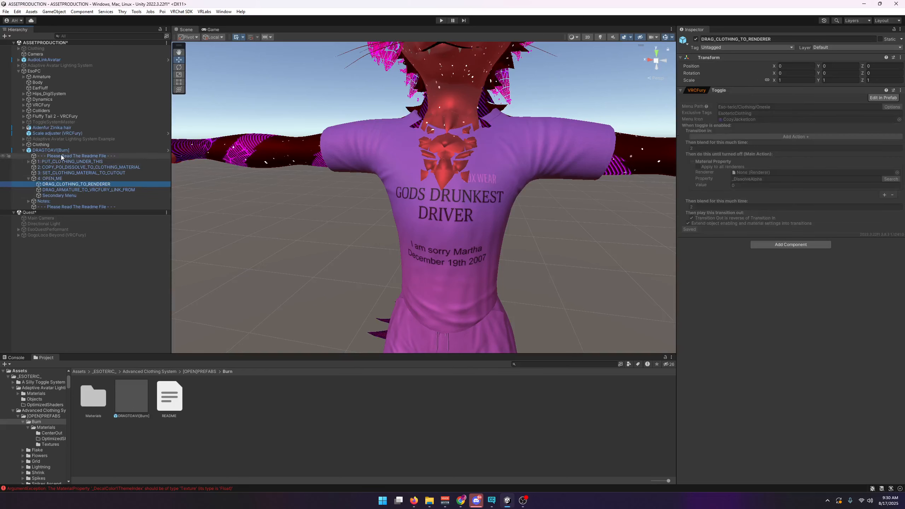
Unpack the DRAGTOAVI[Burn] prefab completely, accepting the VRCFury unpack anyway option
click(46, 150)
right_click(45, 151)
click(33, 152)
click(44, 156)
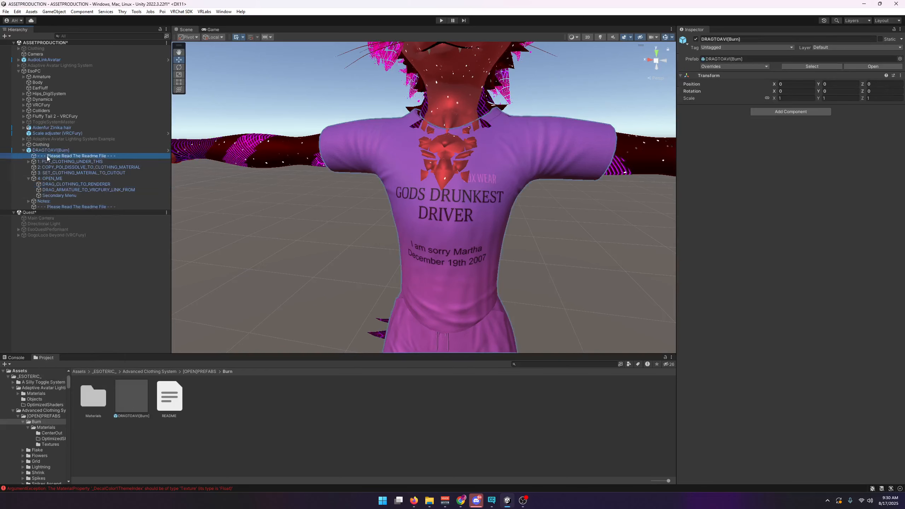
click(46, 150)
right_click(46, 149)
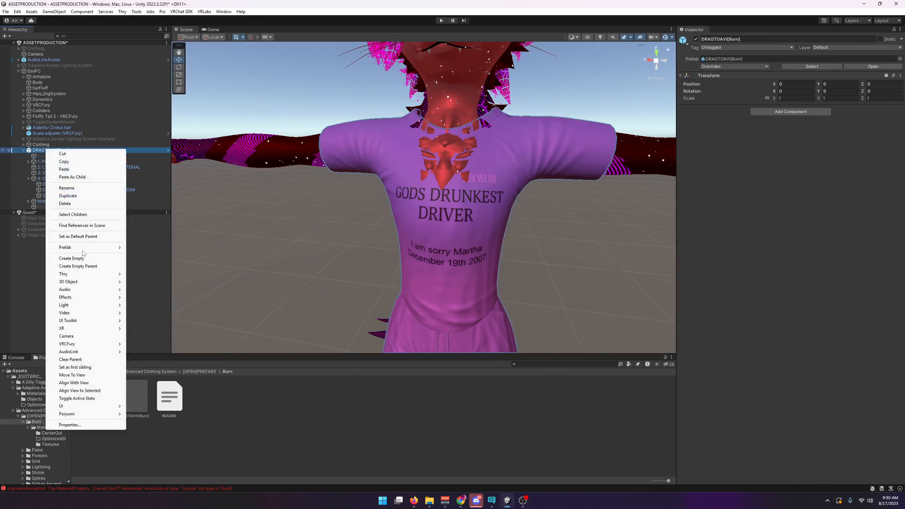
mouse_move(89, 249)
click(192, 311)
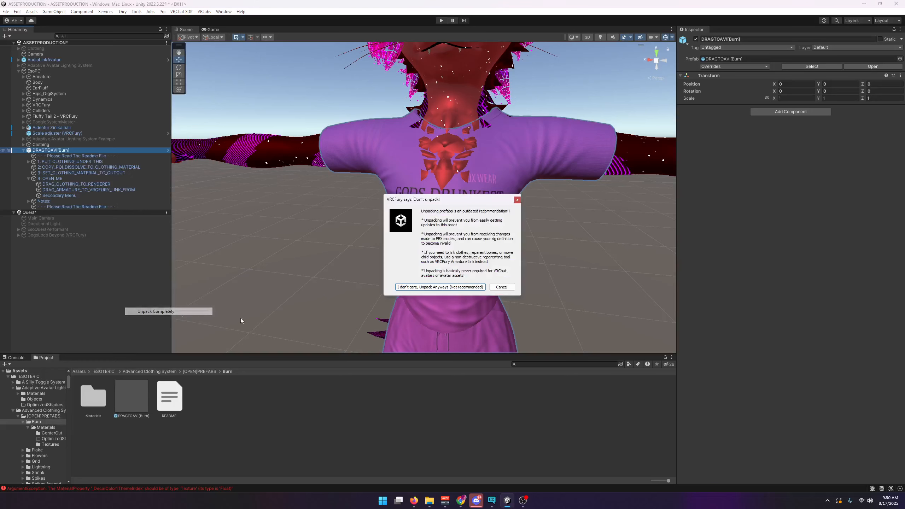
click(442, 287)
Assign TshirtOpenBack as the renderer of the Material Property action in the DRAG_CLOTHING_TO_RENDERER toggle
click(72, 183)
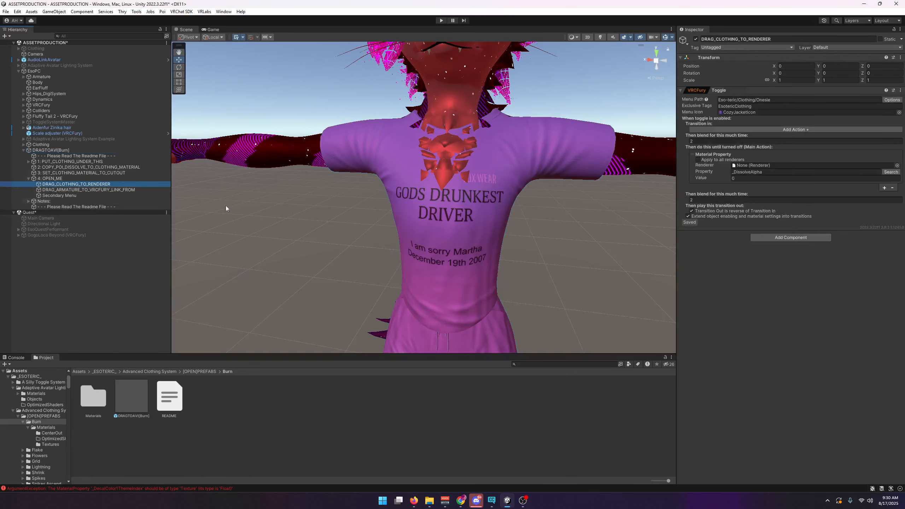
click(28, 161)
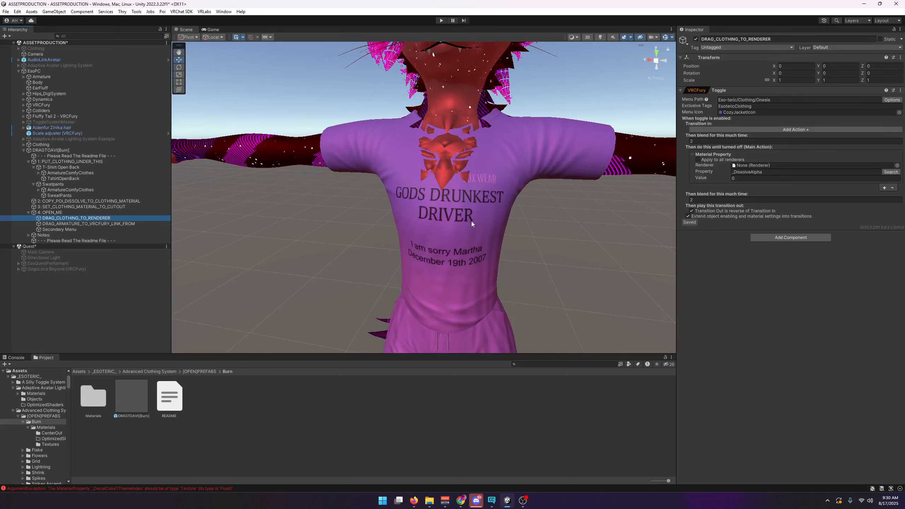
click(735, 167)
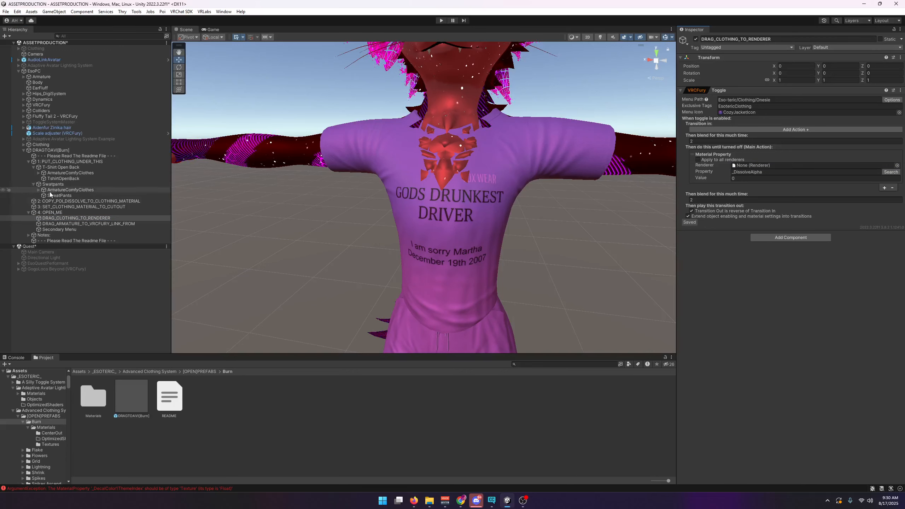
drag(53, 196, 783, 165)
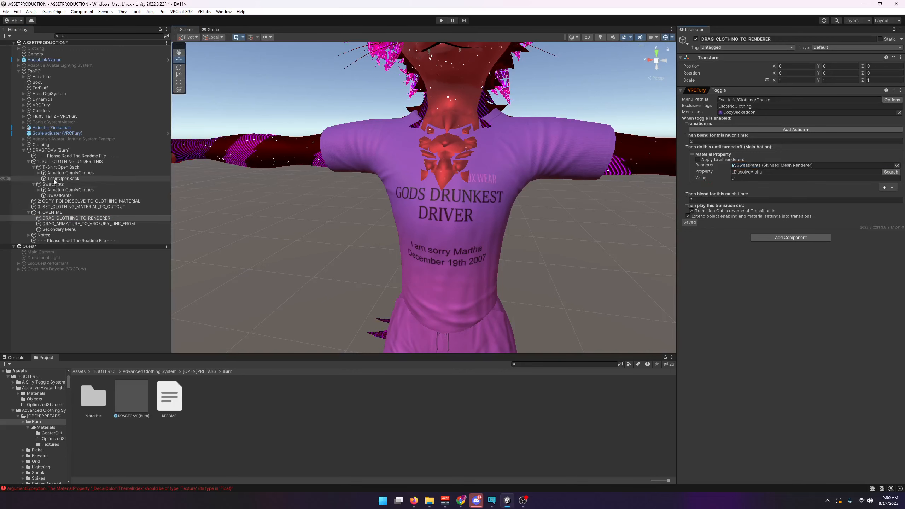
drag(54, 181, 790, 165)
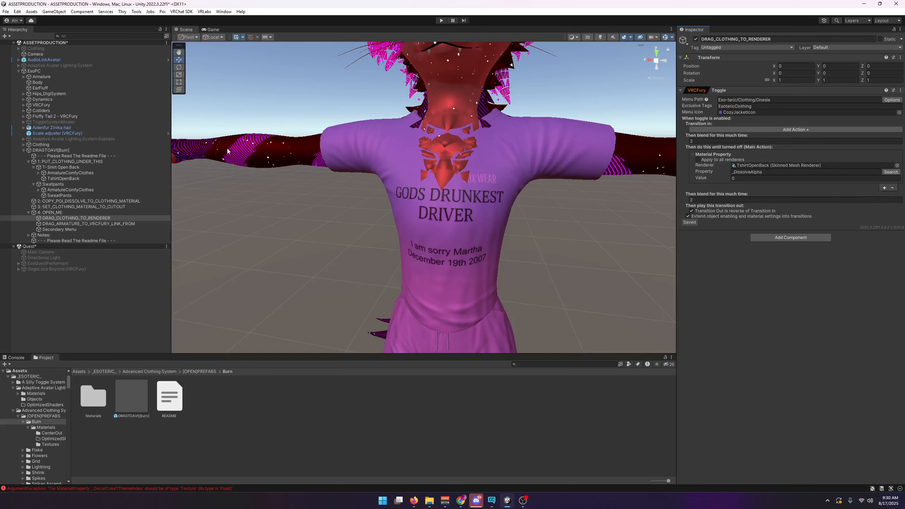
Add a second Material Property action to the toggle with property _DissolveAlpha and SweatPants as its renderer
click(885, 187)
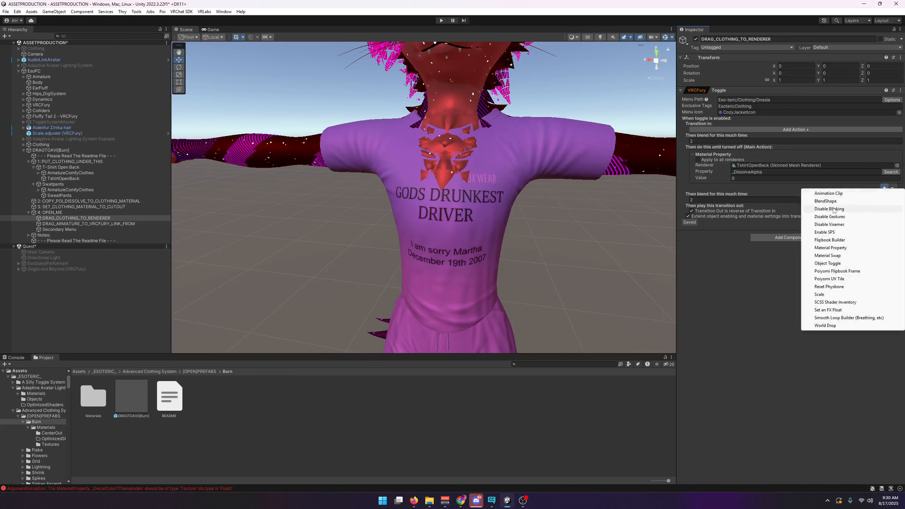
click(833, 247)
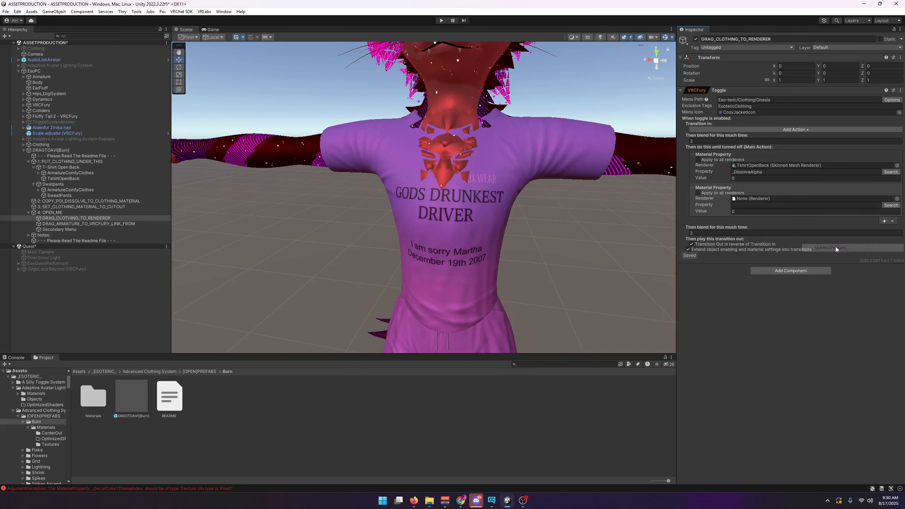
click(769, 173)
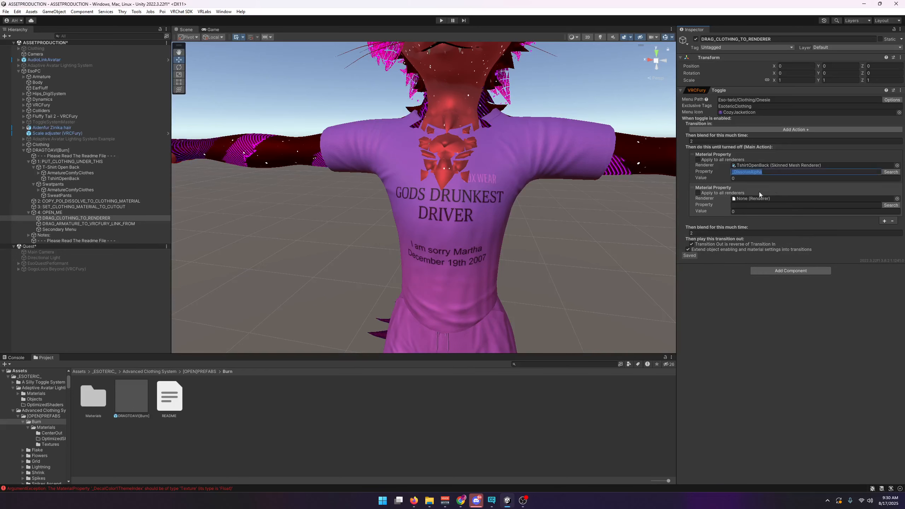
key(ctrl+c)
click(759, 205)
key(ctrl+v)
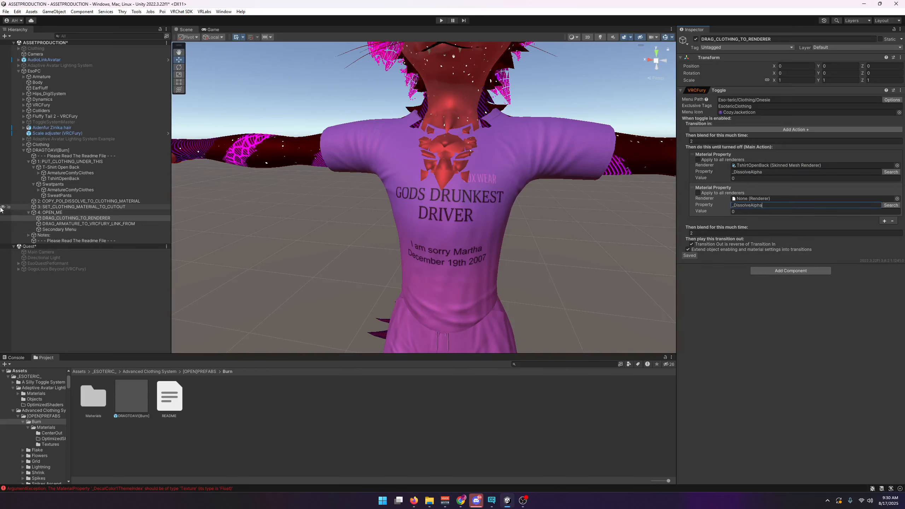
drag(59, 196, 783, 199)
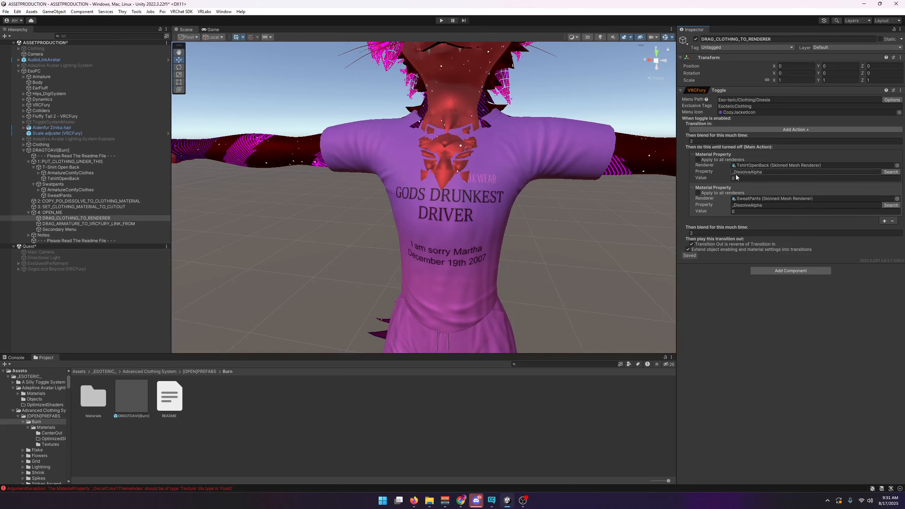
click(740, 211)
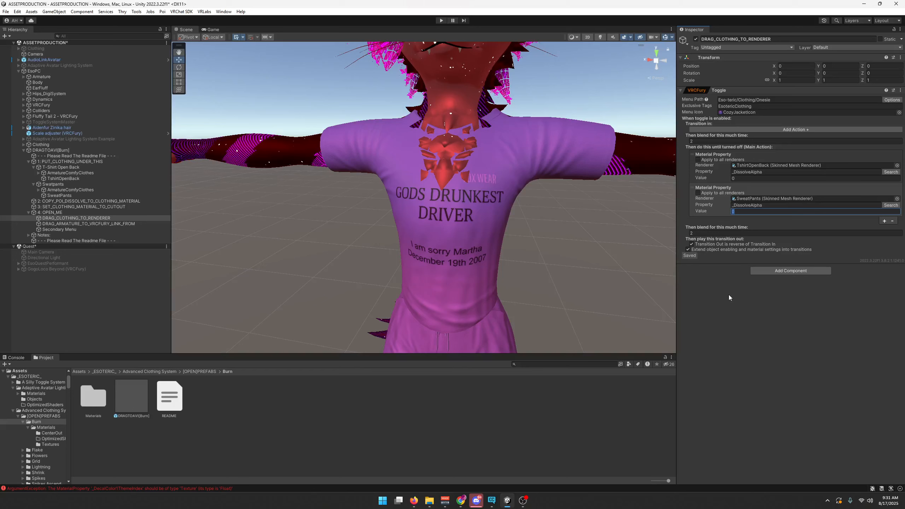
click(733, 327)
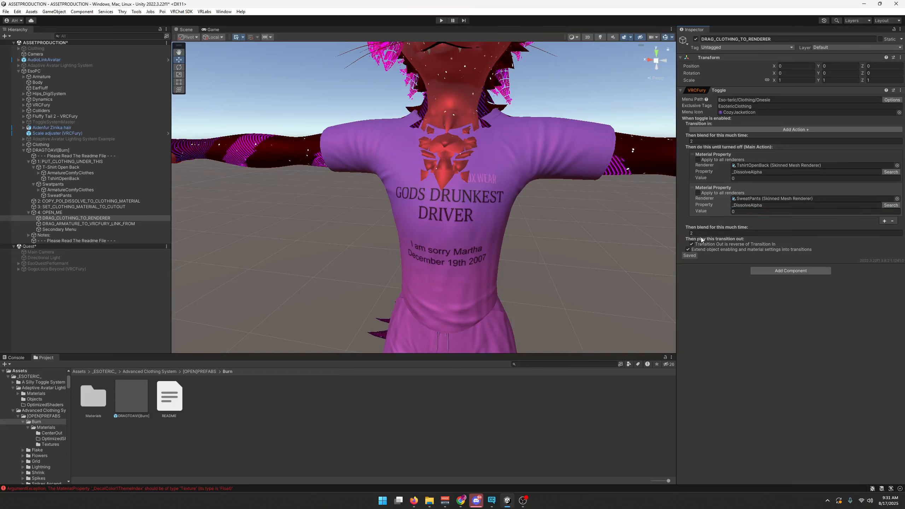
Set the toggle's menu path to Eso-teric/Clothing/ComfySet, consulting the menu path help text
click(780, 99)
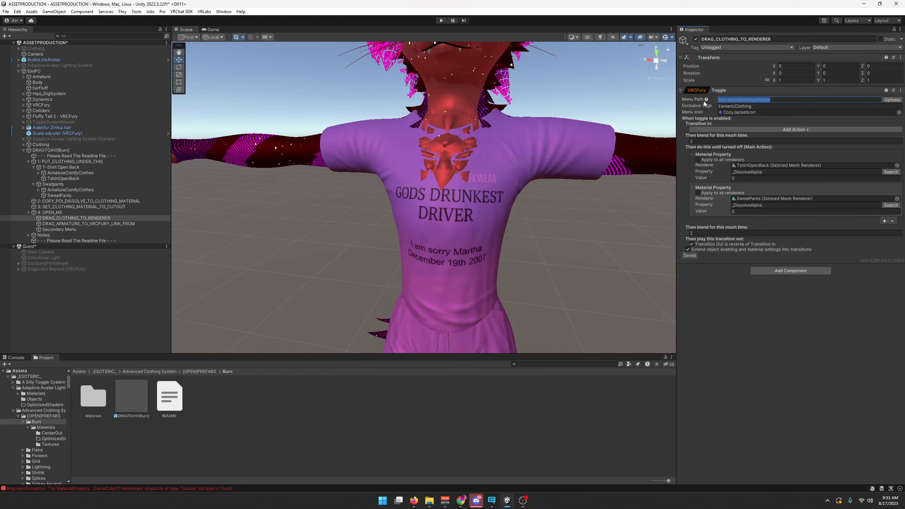
click(706, 100)
double_click(775, 100)
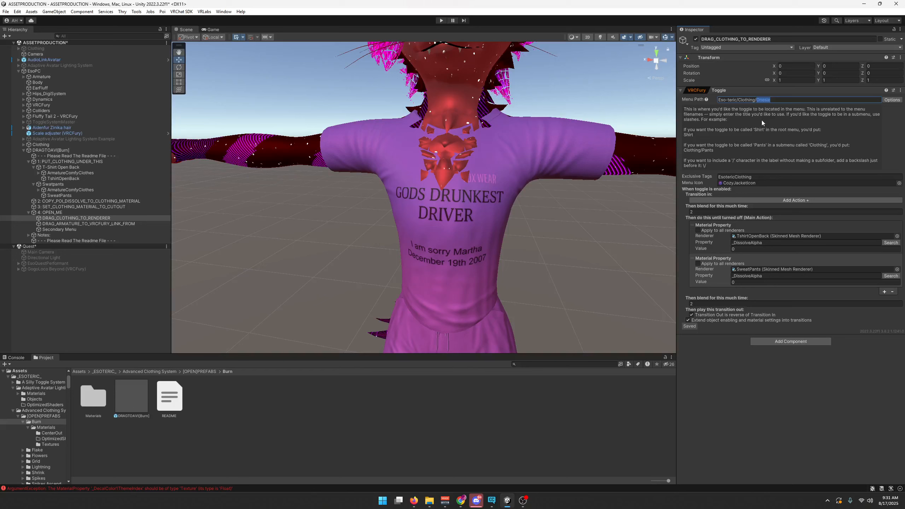
scroll(485, 249, down, 3)
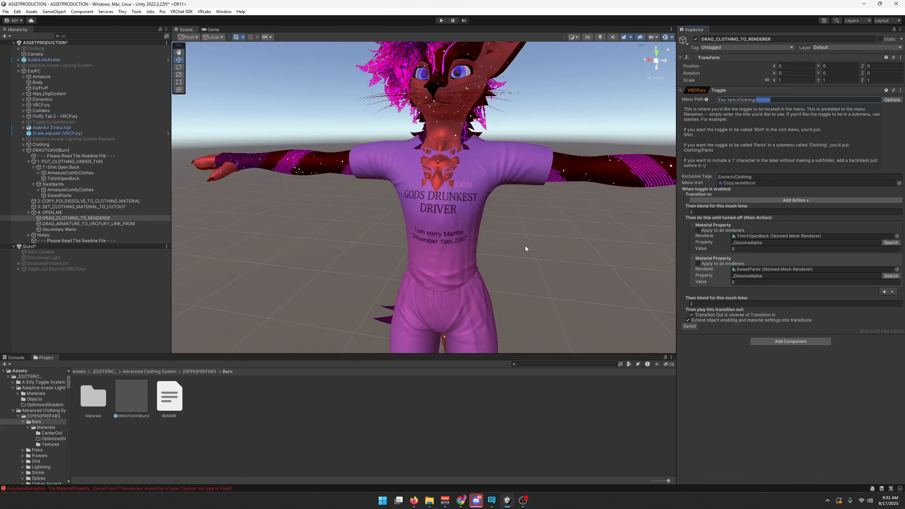
text(Comfy)
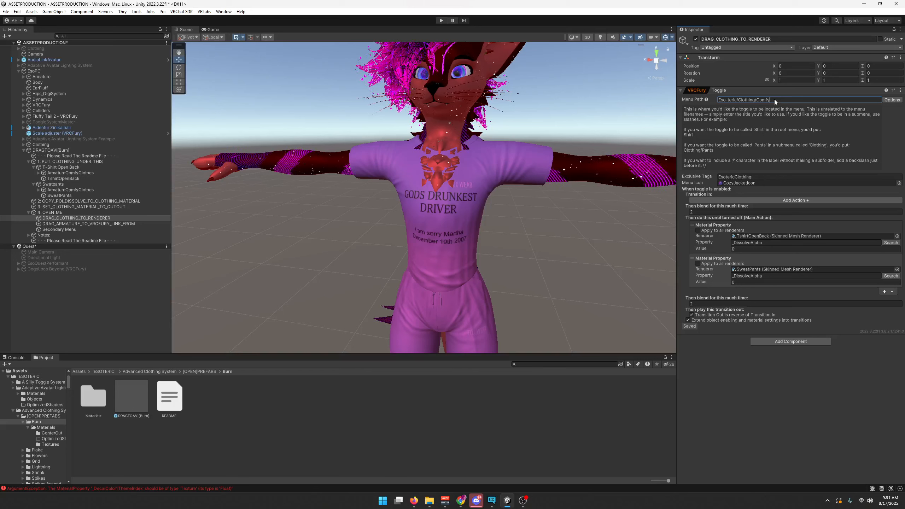
text(Set)
key(Return)
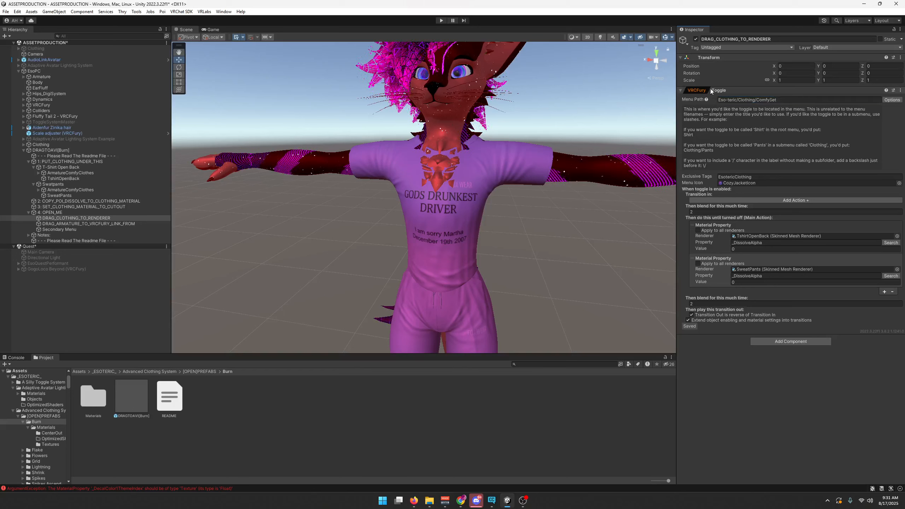
click(710, 90)
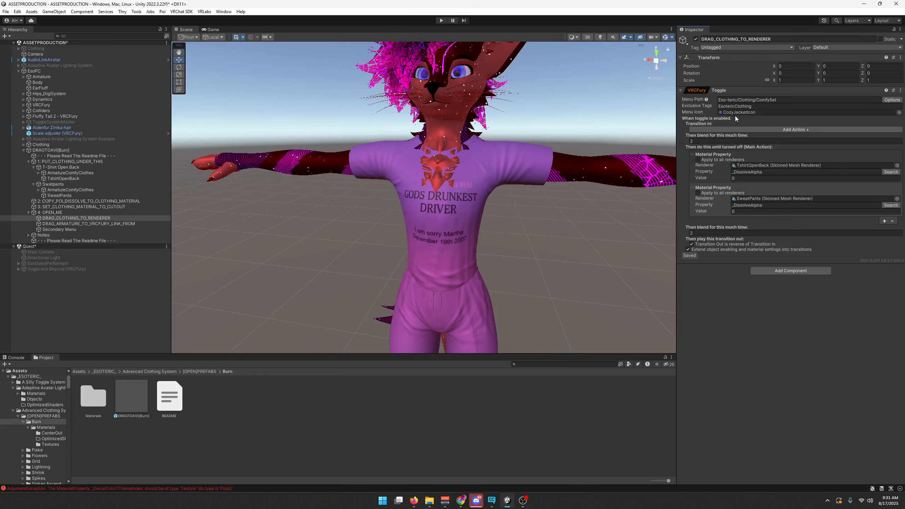
Look through the clothing icons in the ICONS folder for the toggle's menu icon, and undo the last edit
click(747, 114)
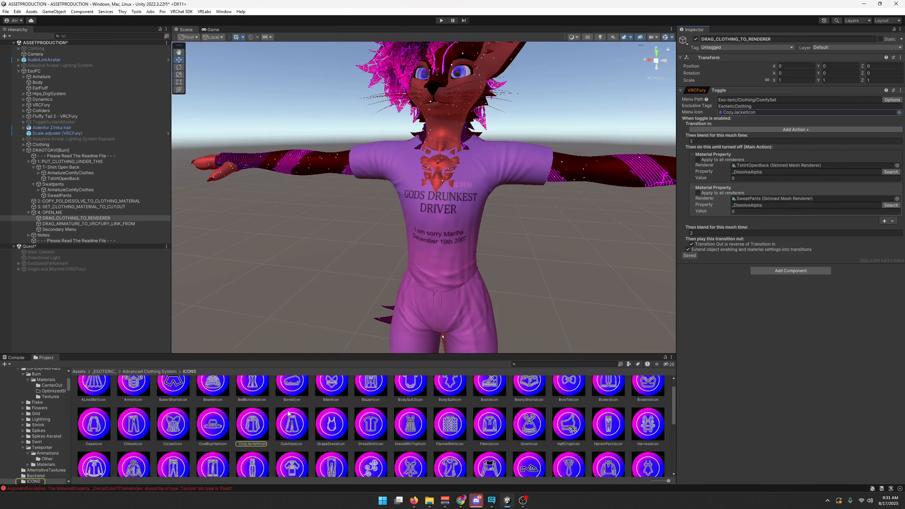
scroll(288, 413, down, 5)
scroll(423, 450, up, 6)
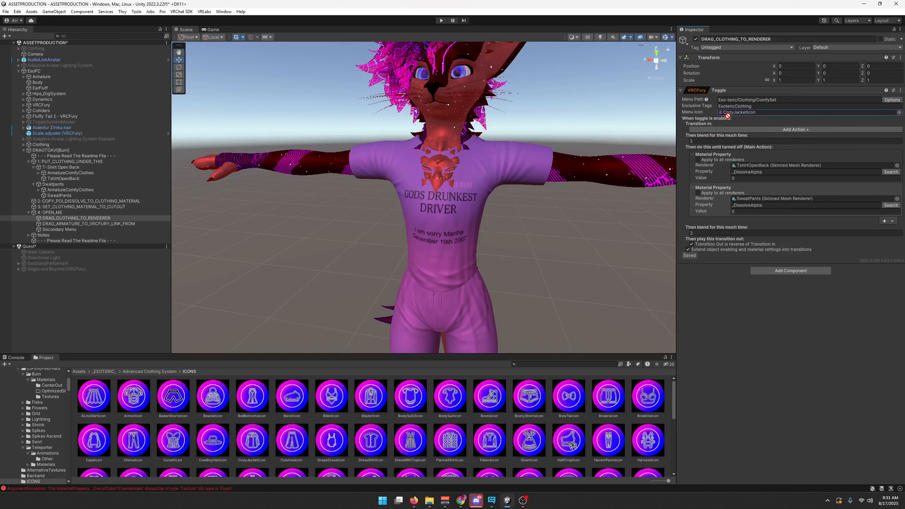
key(ctrl+z)
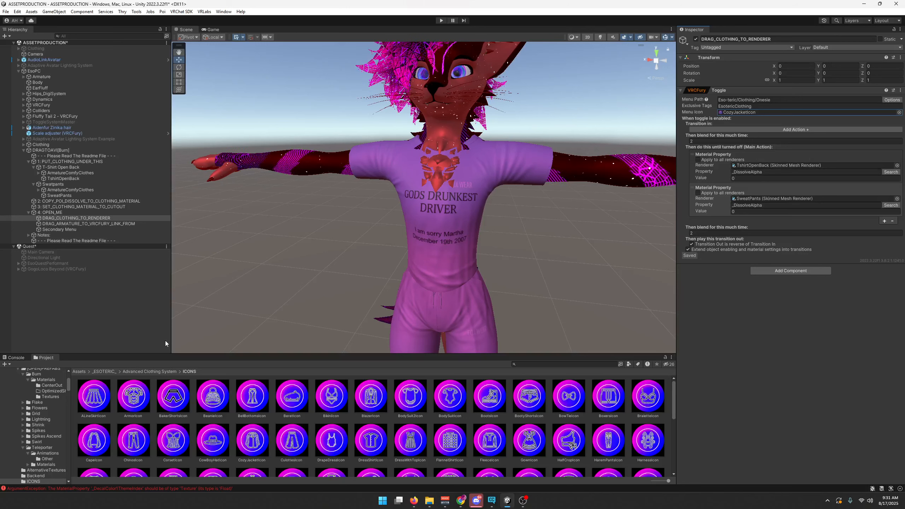
Open the [OPEN]PREFABS folder and look over the Burn and Flake effect folders in connection with the toggle's exclusive tag
click(160, 370)
click(737, 107)
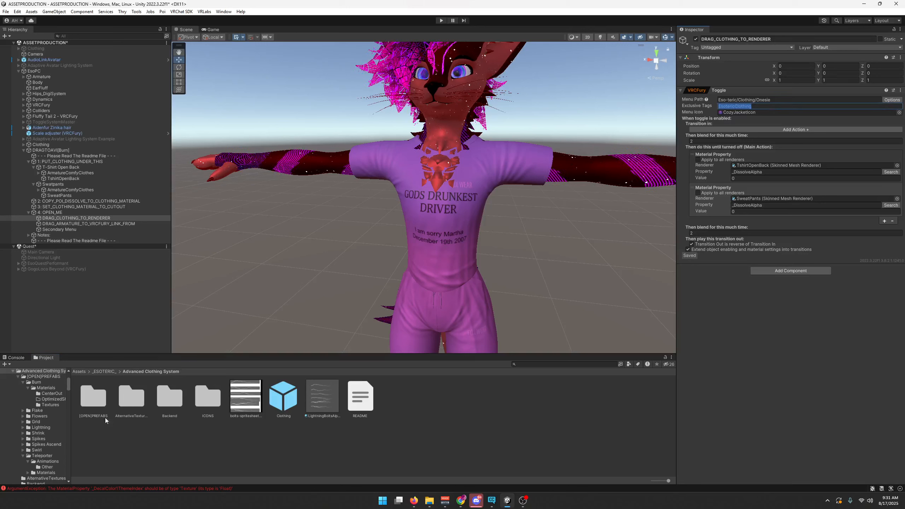
double_click(97, 399)
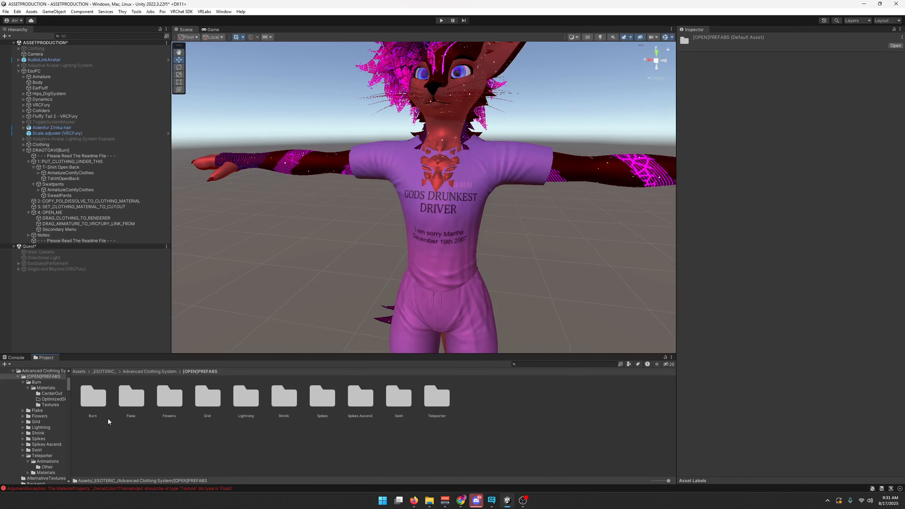
drag(93, 399, 136, 402)
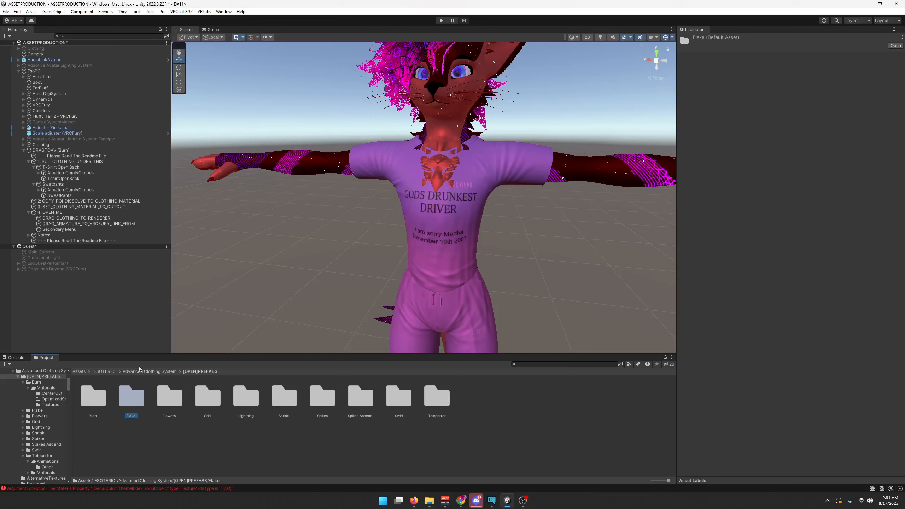
click(94, 399)
click(126, 400)
click(92, 398)
click(130, 401)
click(86, 396)
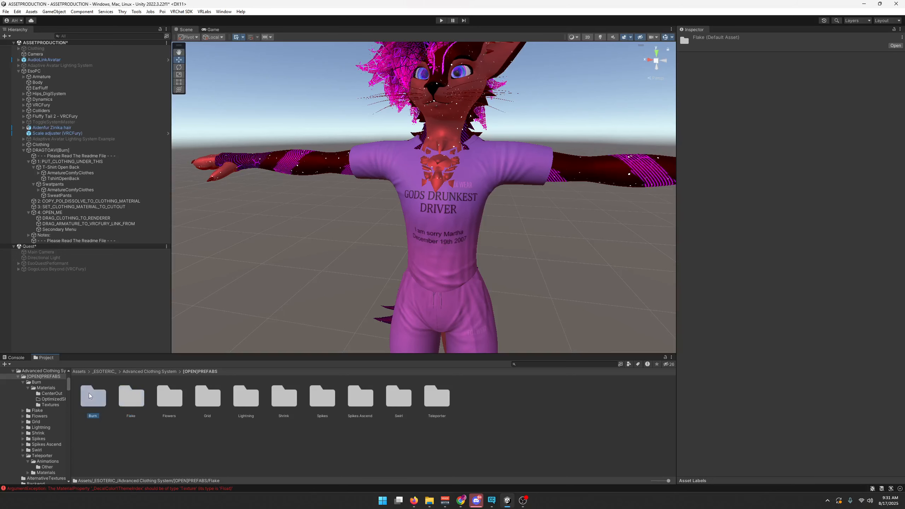
click(131, 397)
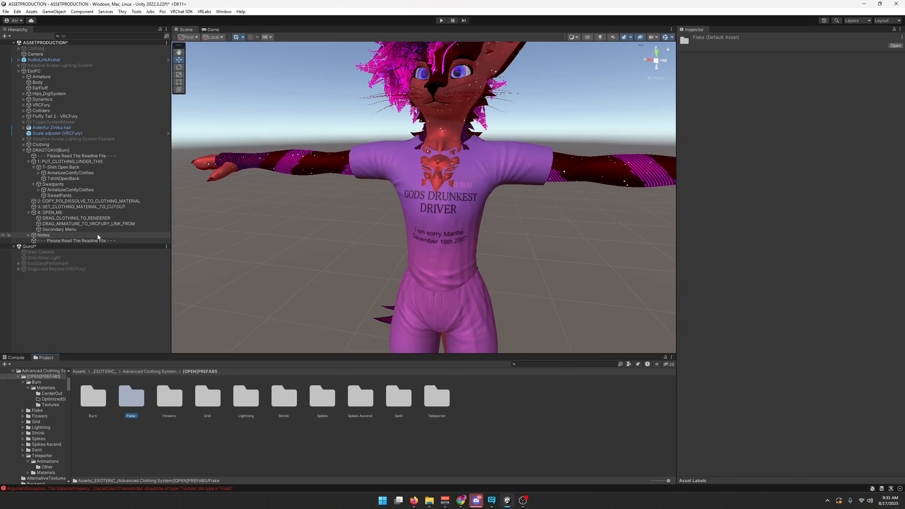
Review the DRAG_CLOTHING_TO_RENDERER toggle's exclusive tags and the list of toggle options containing Enable Exclusive Tags
click(89, 223)
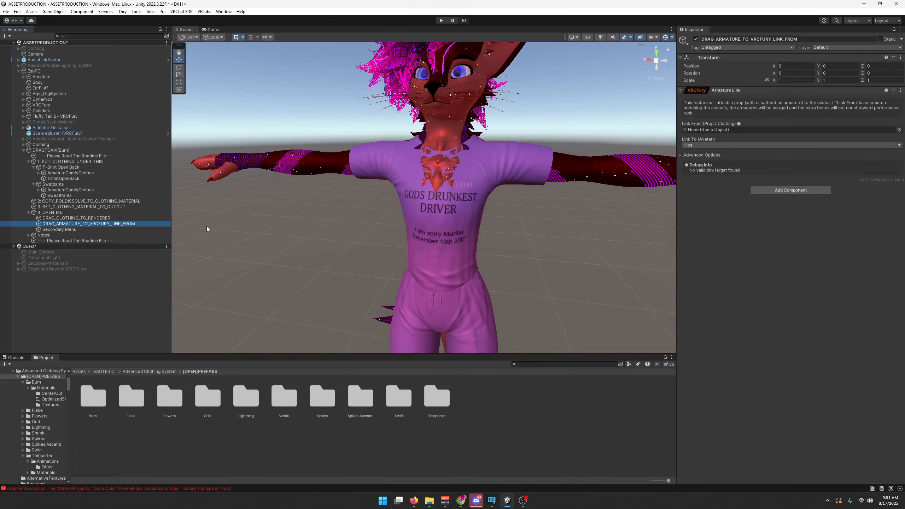
click(76, 218)
click(758, 106)
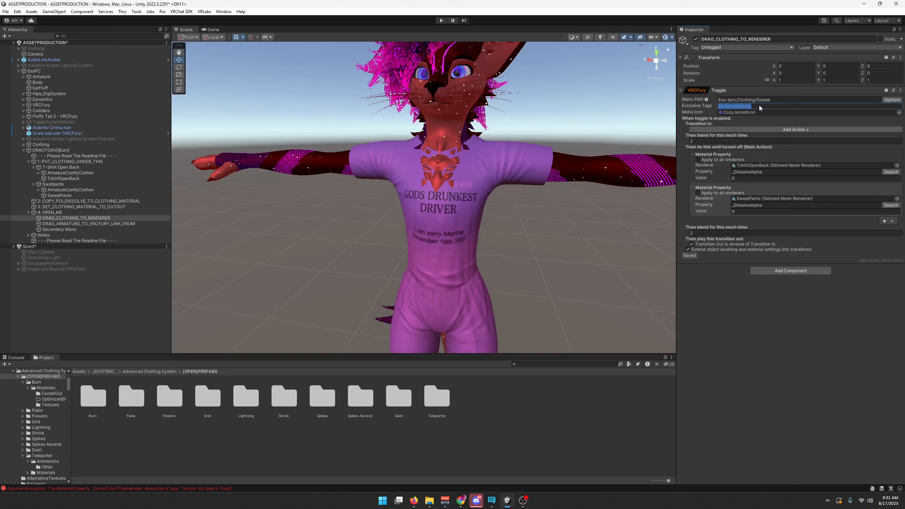
click(706, 108)
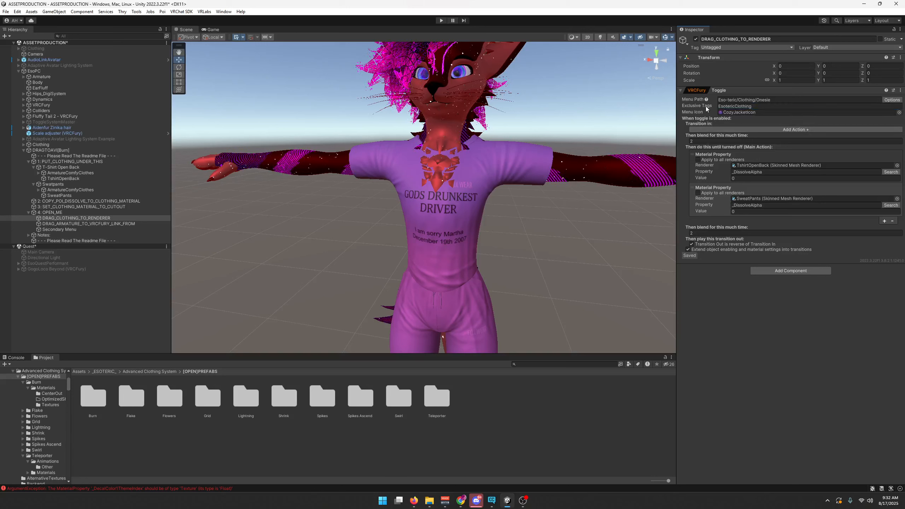
click(102, 404)
click(131, 401)
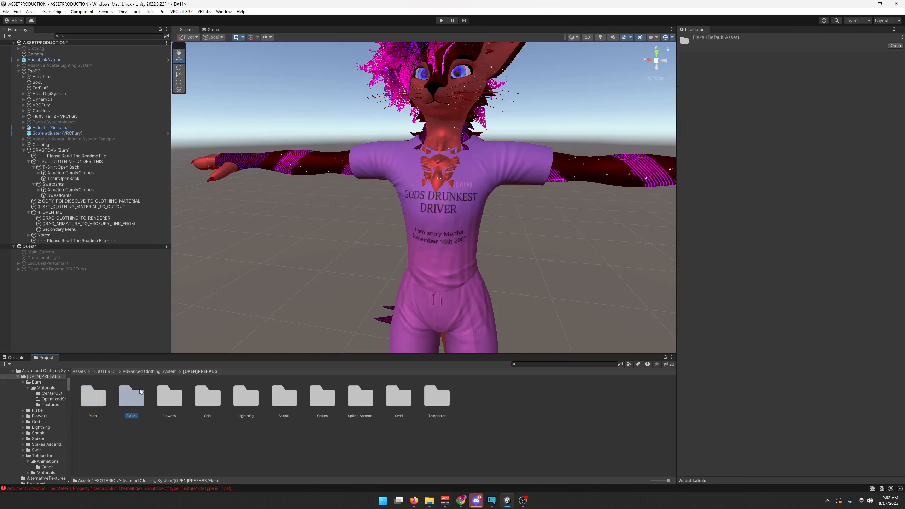
click(103, 400)
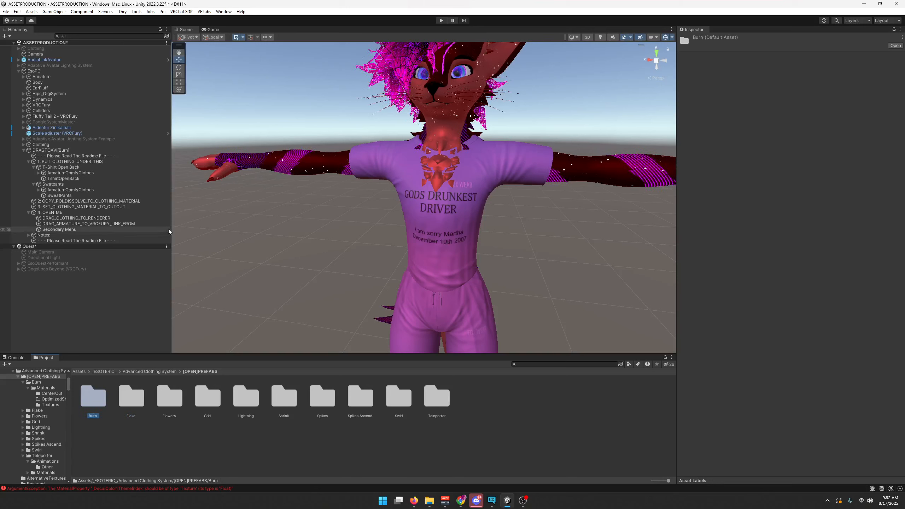
click(118, 218)
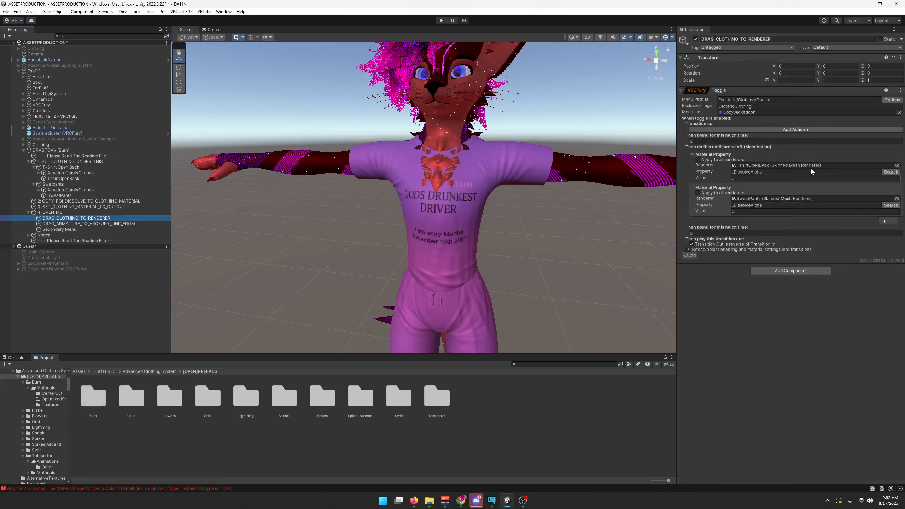
click(892, 99)
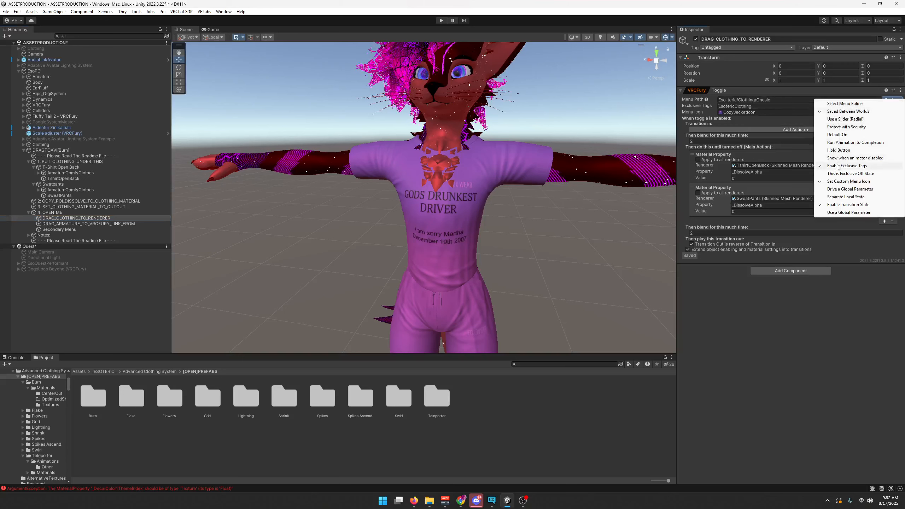
click(788, 352)
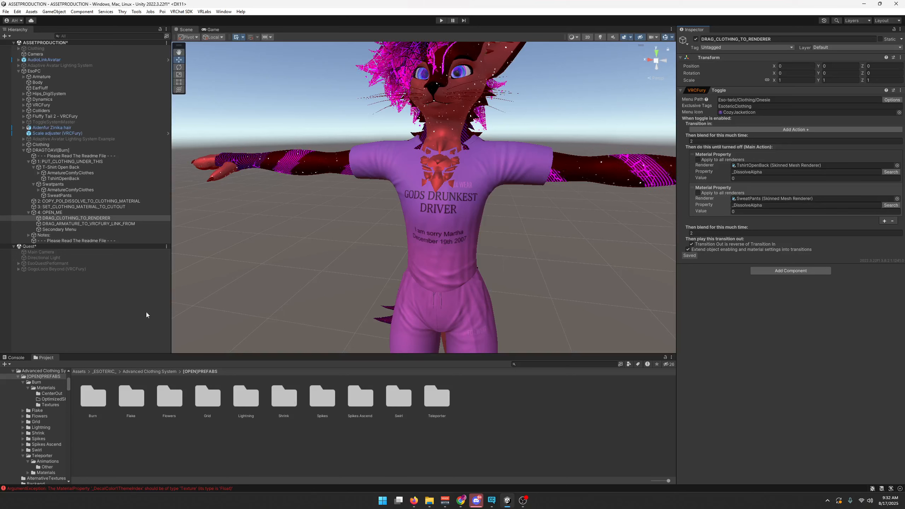
Read the Burn prefab's README instructions on DRAG_CLOTHING_TO_RENDERER and compare them with the toggle's settings
double_click(93, 395)
click(169, 396)
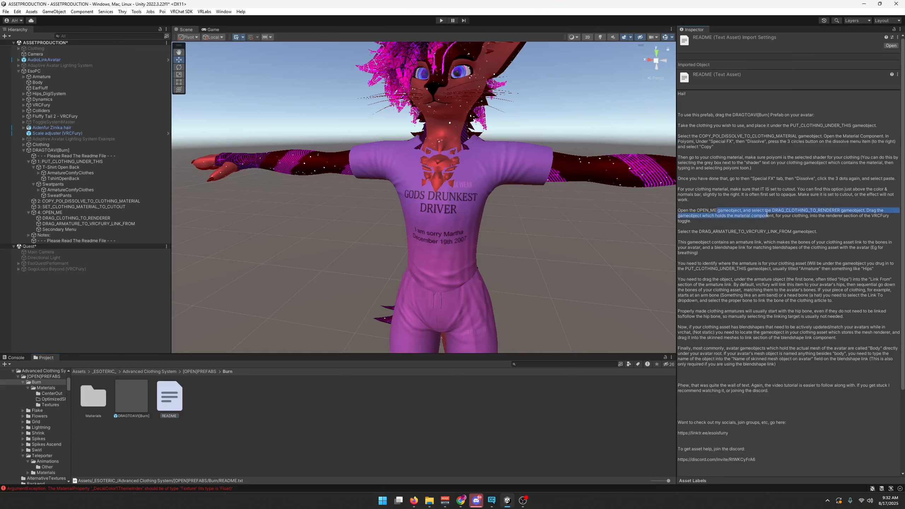
click(76, 218)
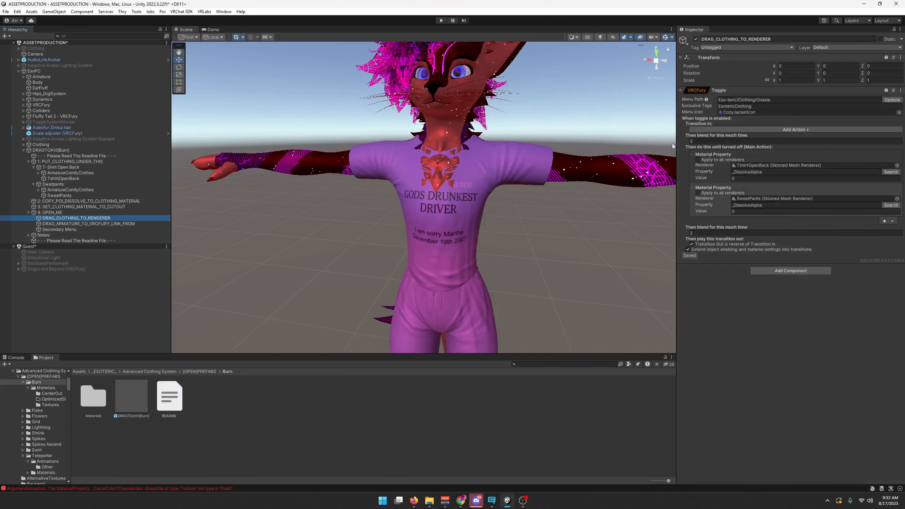
Expand the ArmatureComfyClothes armatures of the T-shirt and the sweatpants, and select the T-shirt's Hips bone
click(50, 224)
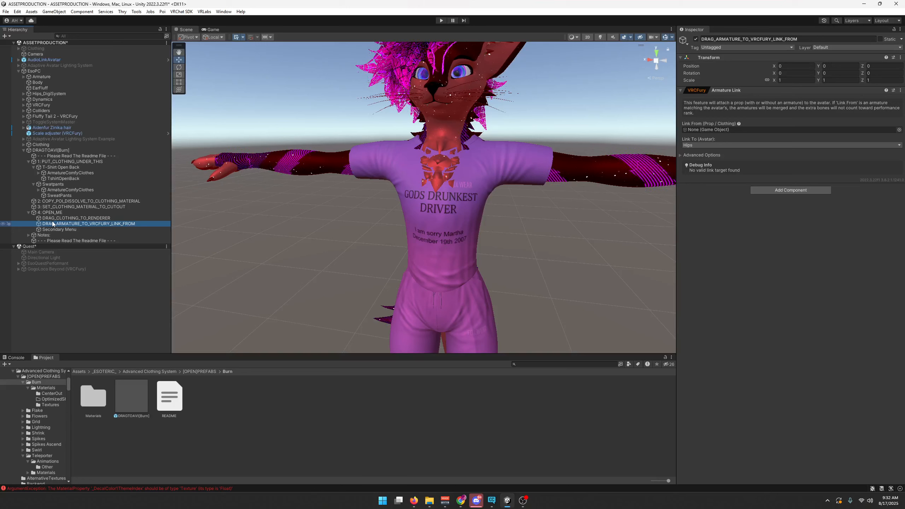
click(38, 190)
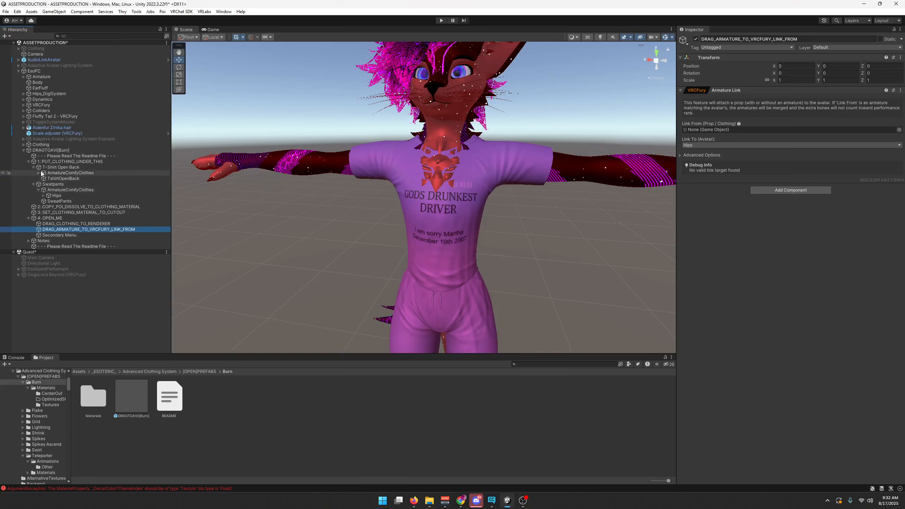
click(38, 172)
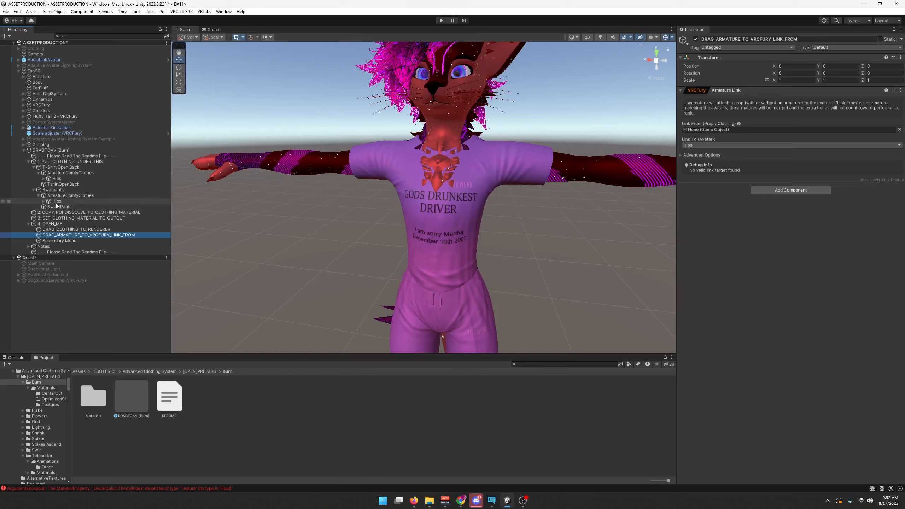
click(56, 178)
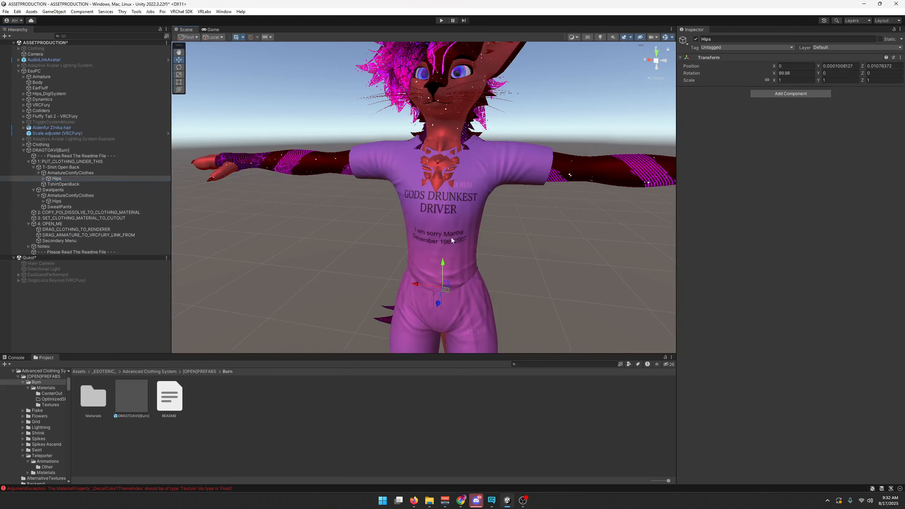
click(469, 300)
click(44, 167)
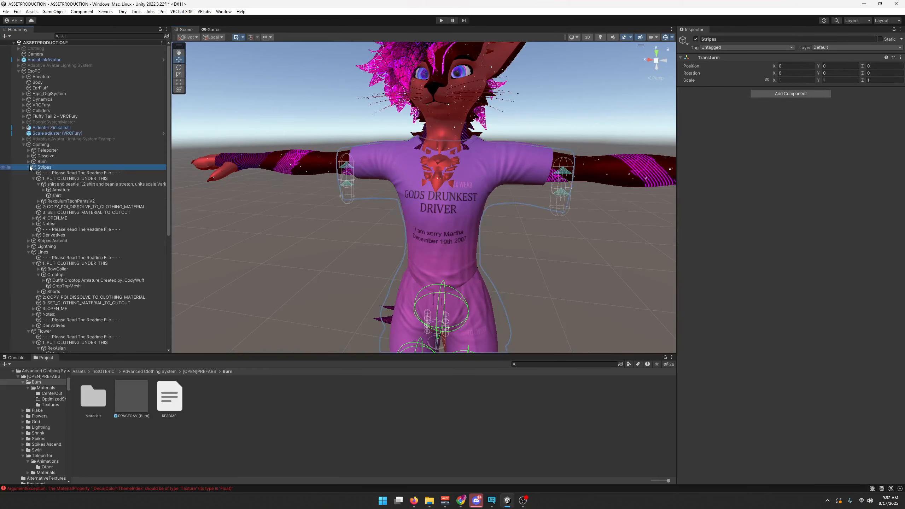
key(Left)
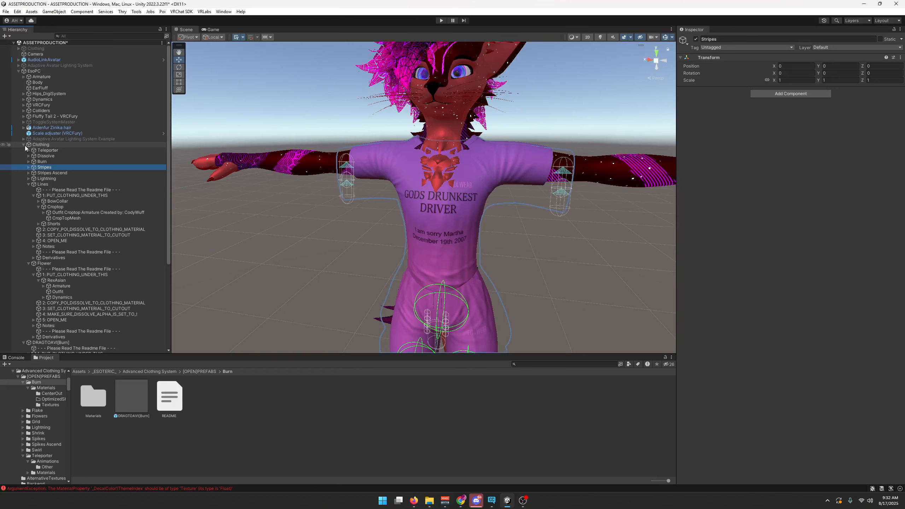
click(24, 144)
Assign the T-shirt's Hips bone as Link From in DRAG_ARMATURE_TO_VRCFURY_LINK_FROM, and check the Link To bone choices and advanced options
click(49, 236)
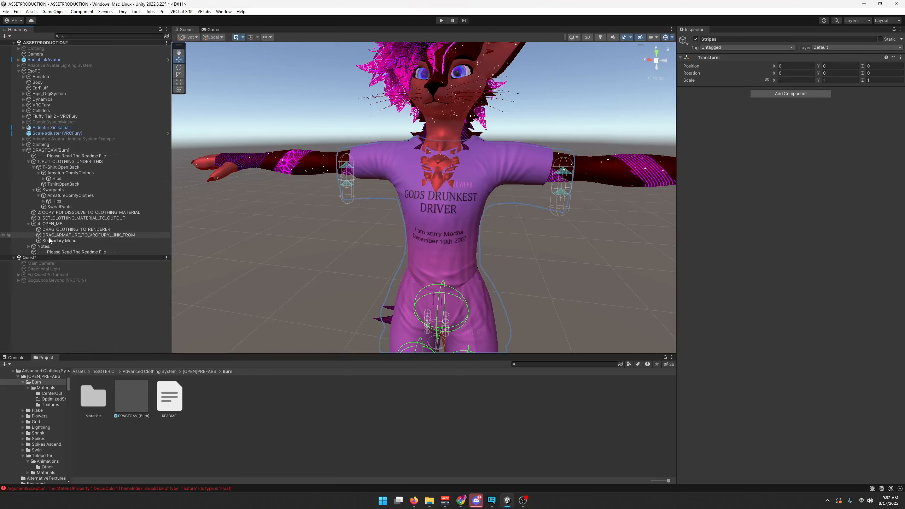
click(705, 156)
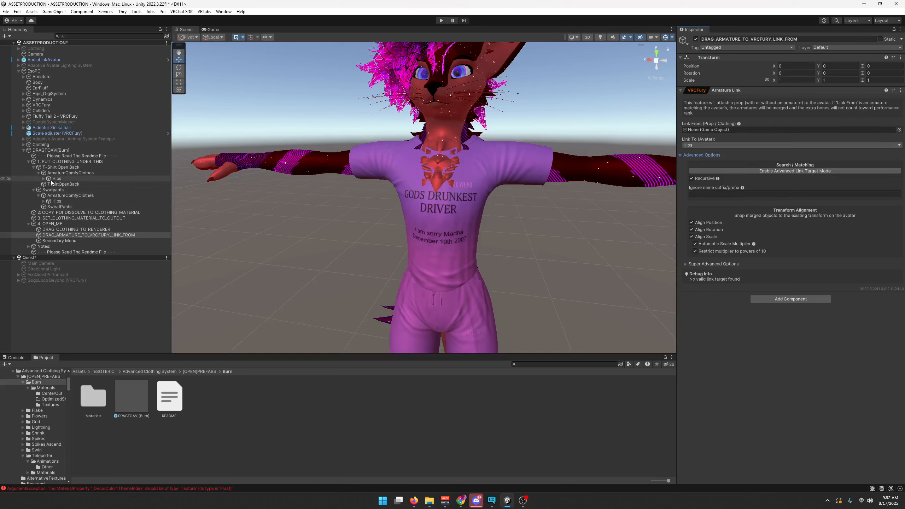
drag(57, 178, 577, 192)
drag(737, 125, 737, 129)
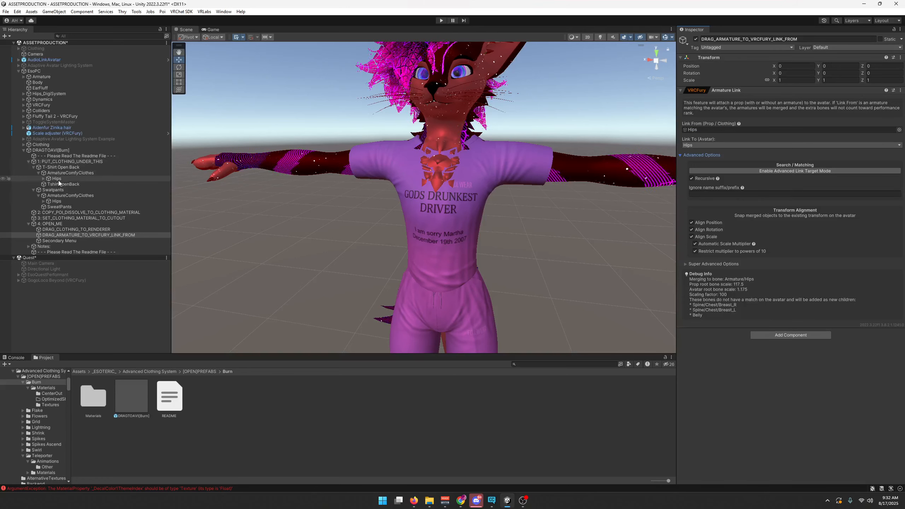
click(703, 145)
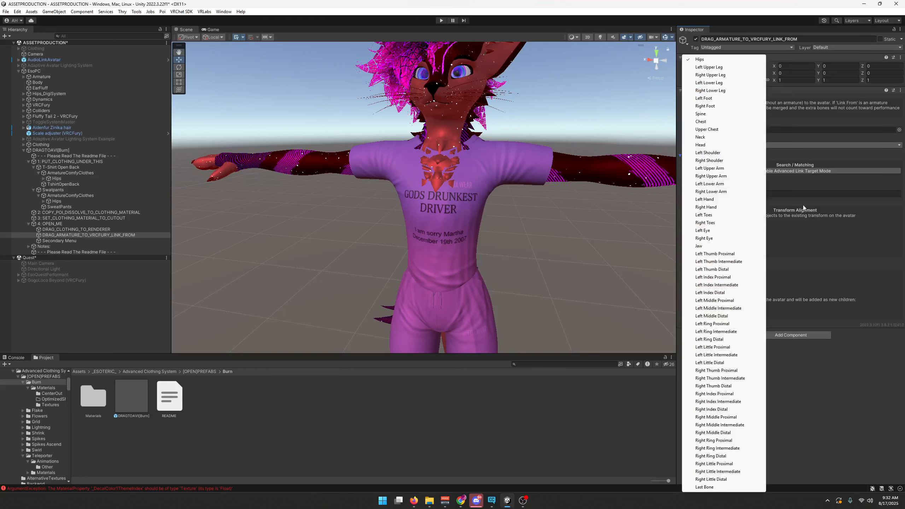
click(875, 193)
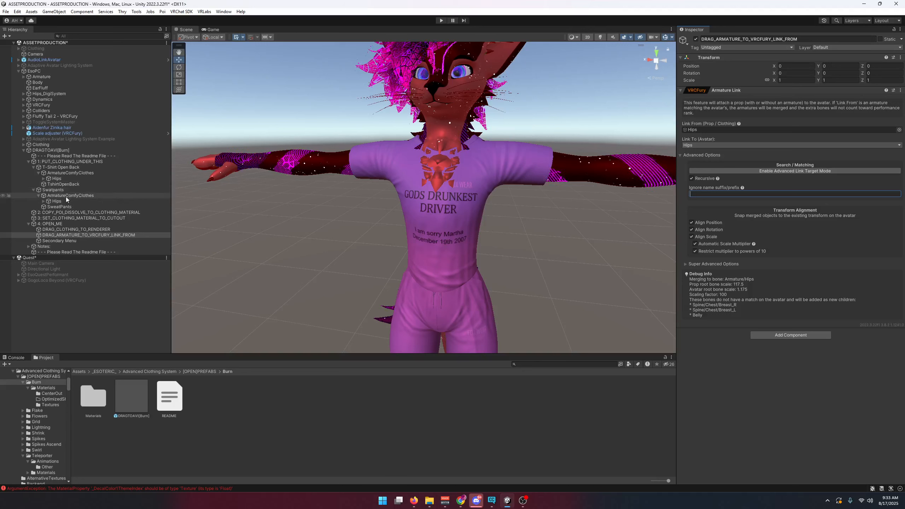
Add a second VRCFury Armature Link component to DRAG_ARMATURE_TO_VRCFURY_LINK_FROM, with the sweatpants' Hips bone as its Link From object
click(797, 335)
text(arma)
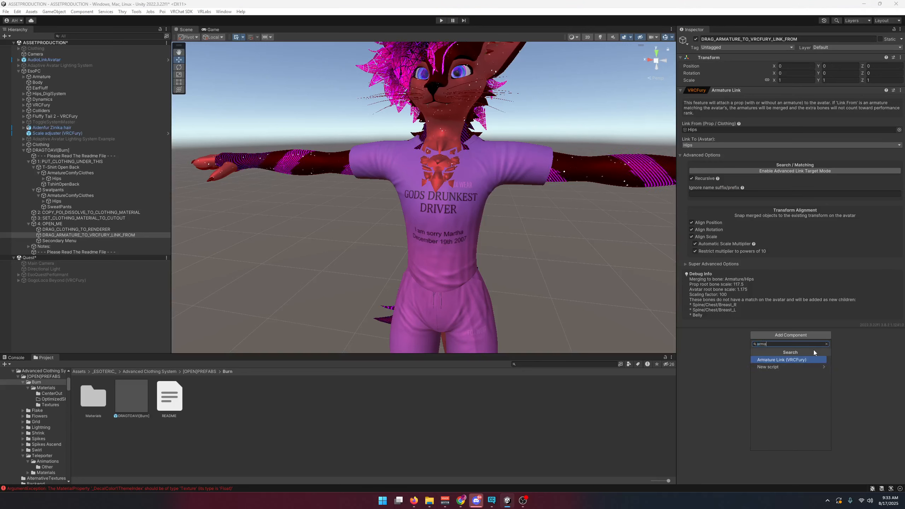
click(816, 359)
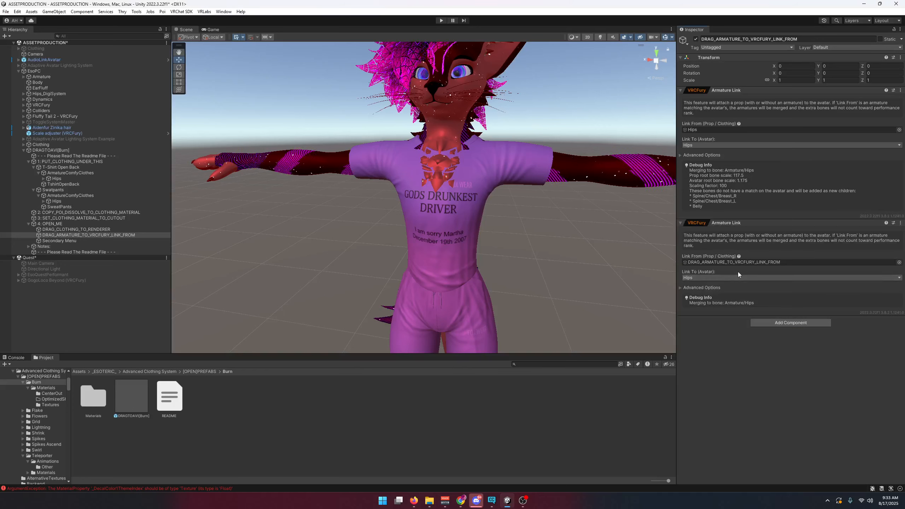
click(56, 202)
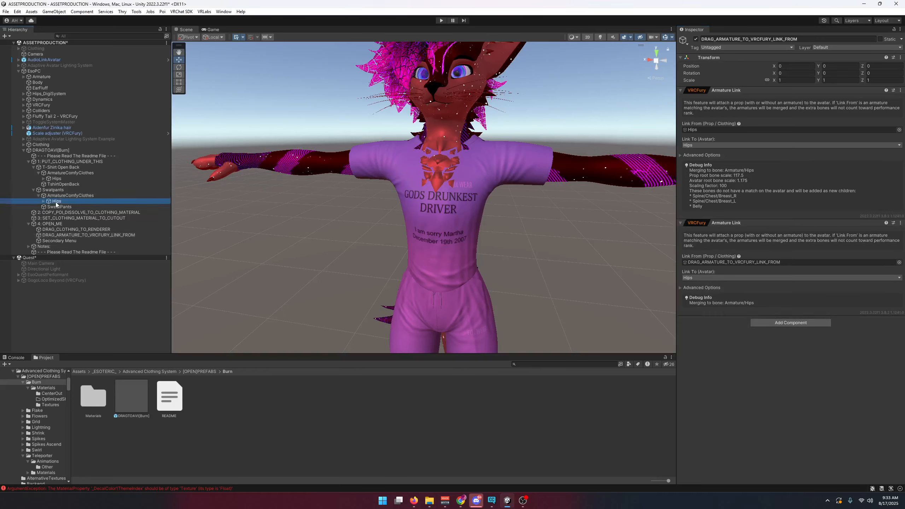
click(88, 234)
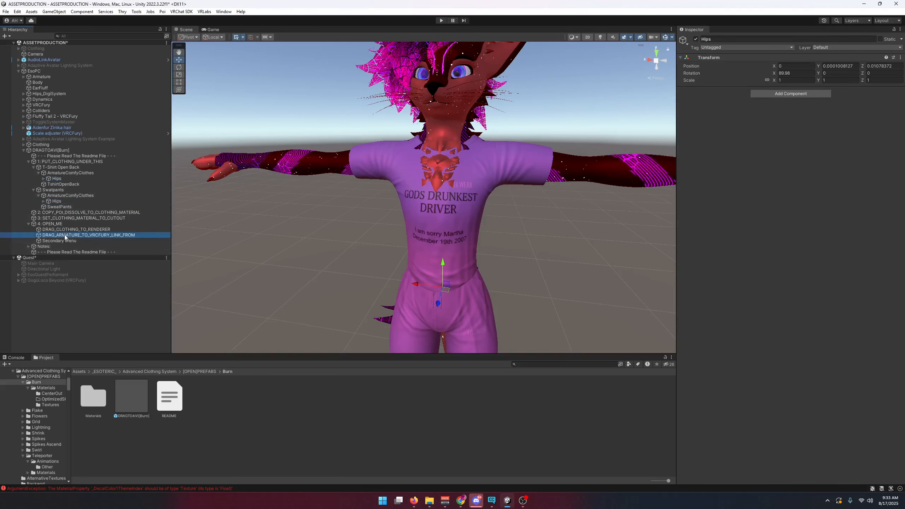
drag(56, 201, 722, 263)
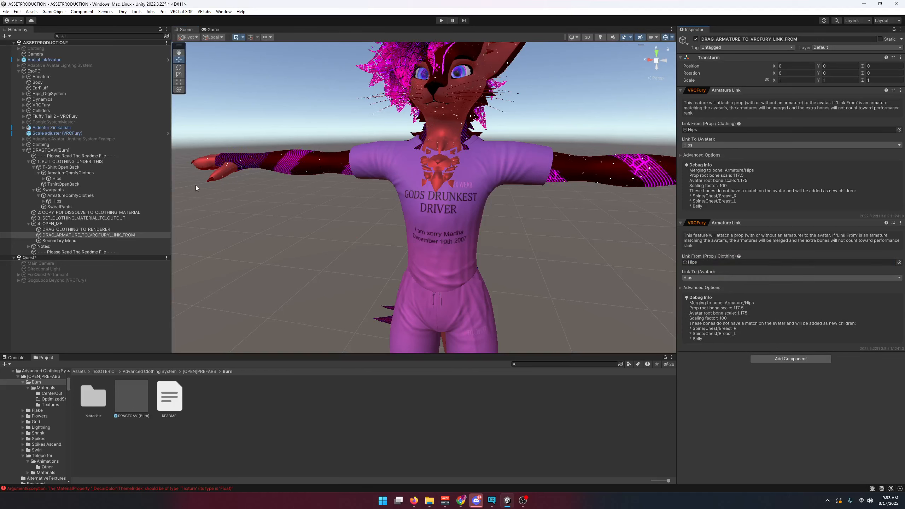
scroll(300, 211, down, 6)
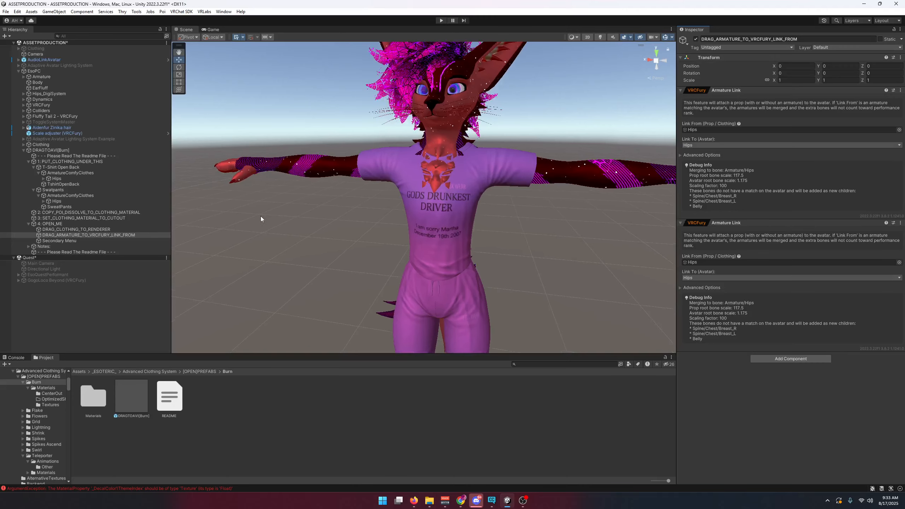
Examine the child bones under the Hips bones of the sweatpants and the T-shirt against the avatar's arm and body
alt+drag(260, 216, 410, 228)
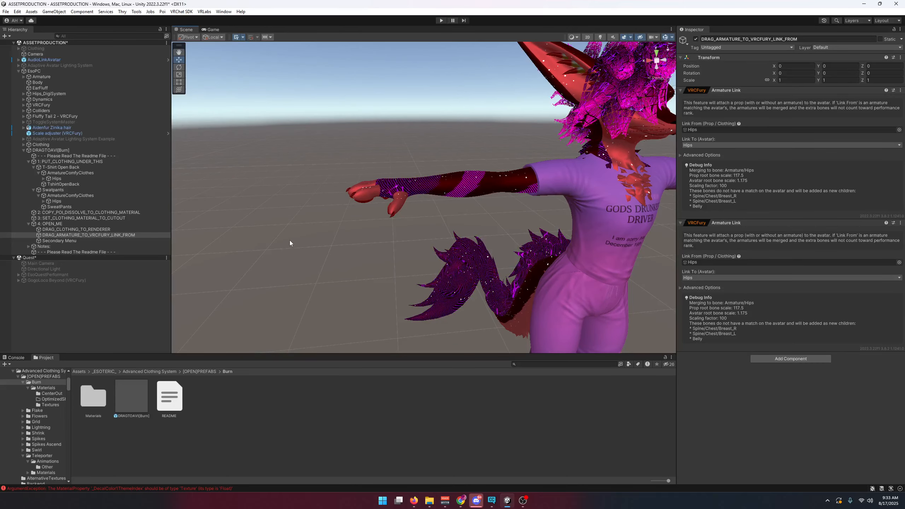
click(43, 201)
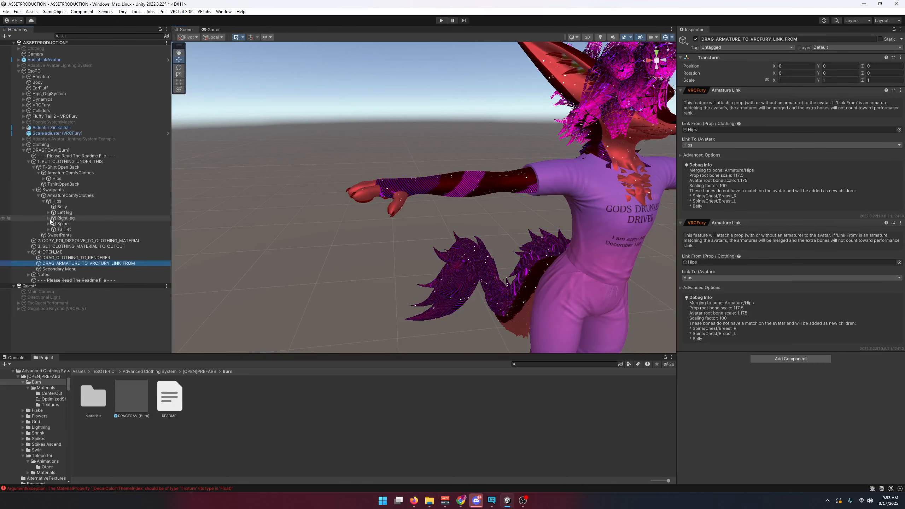
click(43, 202)
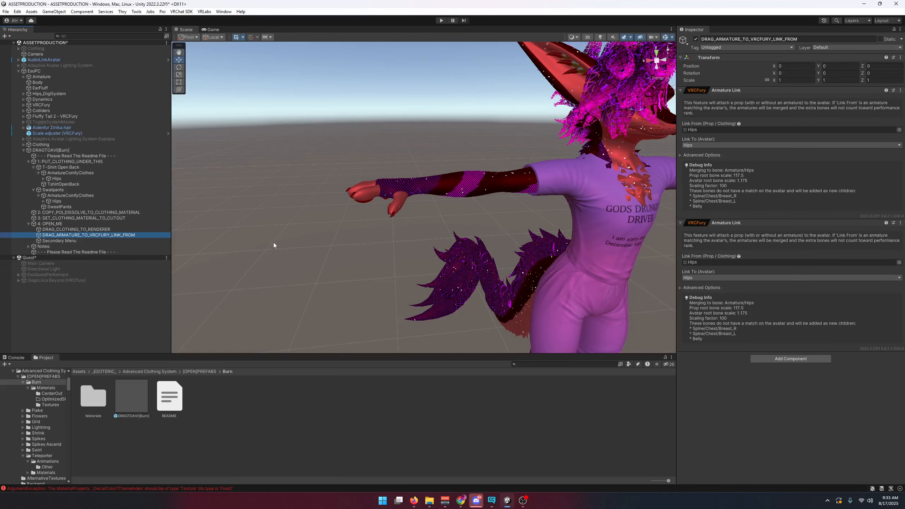
alt+drag(338, 247, 326, 250)
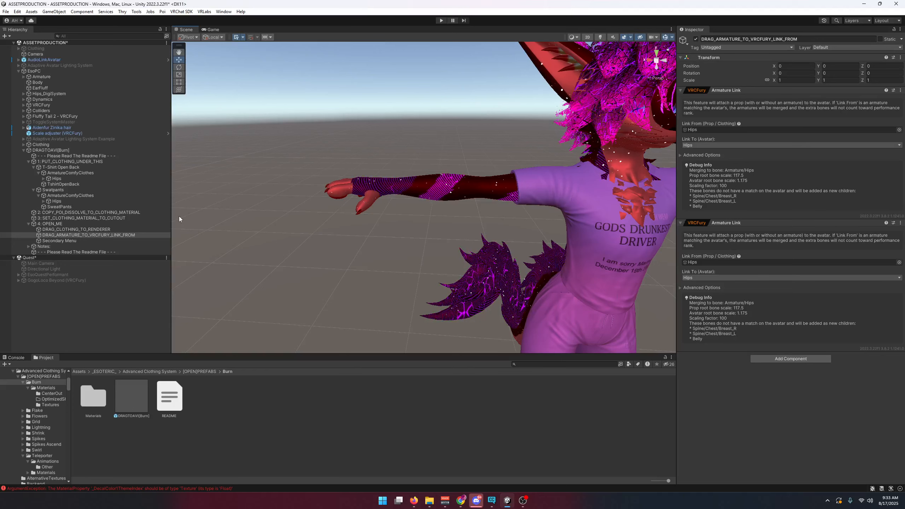
click(43, 178)
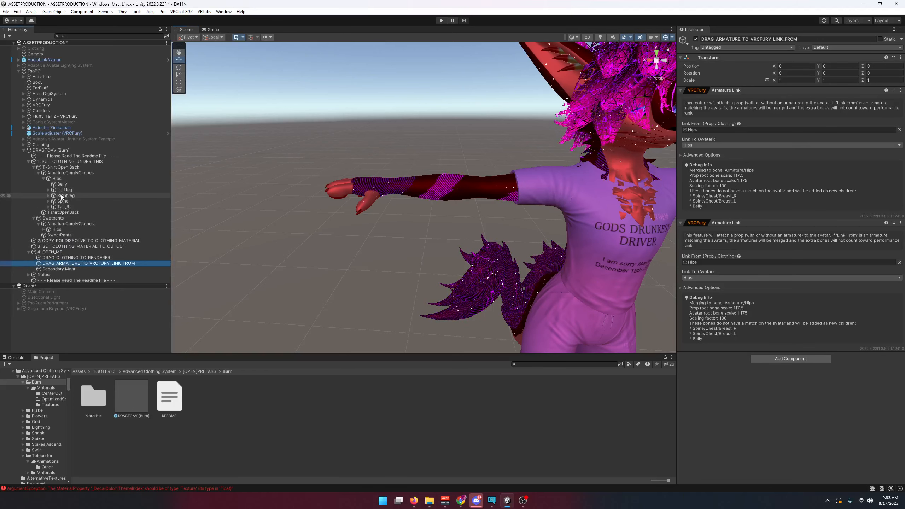
click(43, 178)
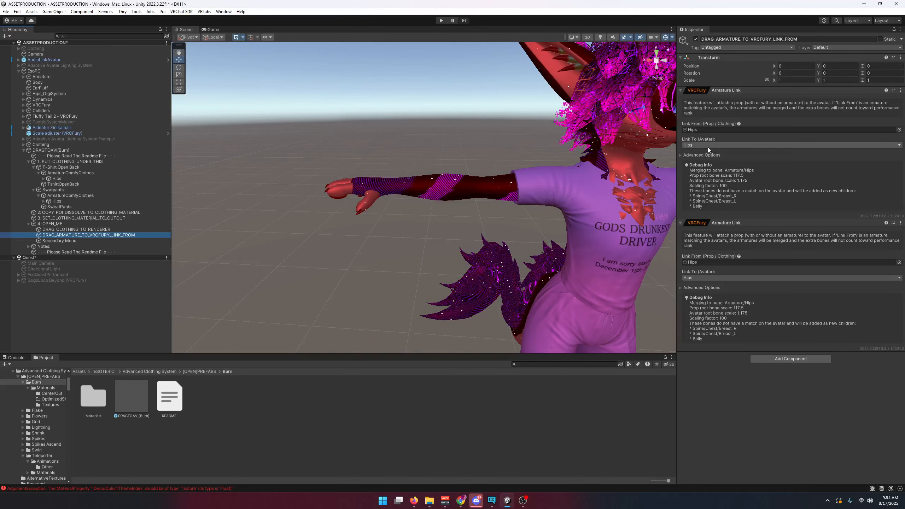
Rename the sweatpants' Hips bone to WristRight and return to DRAG_ARMATURE_TO_VRCFURY_LINK_FROM
click(56, 201)
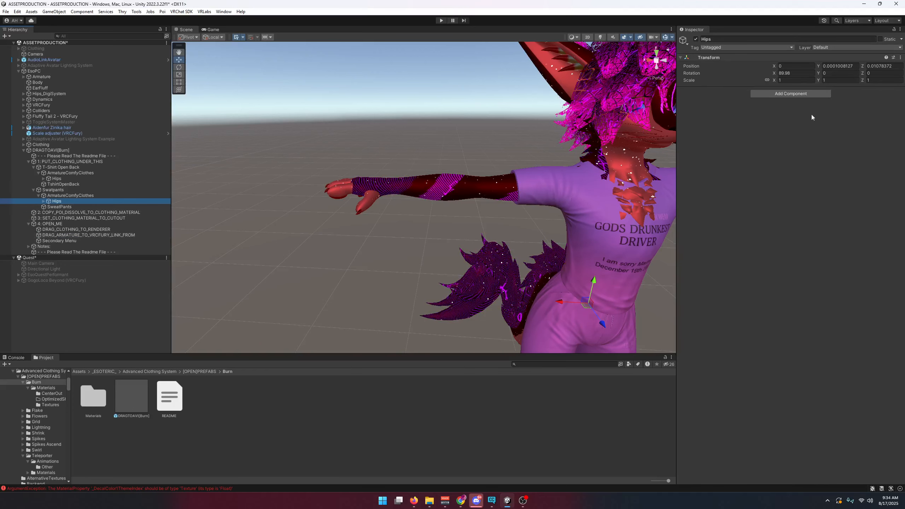
click(733, 38)
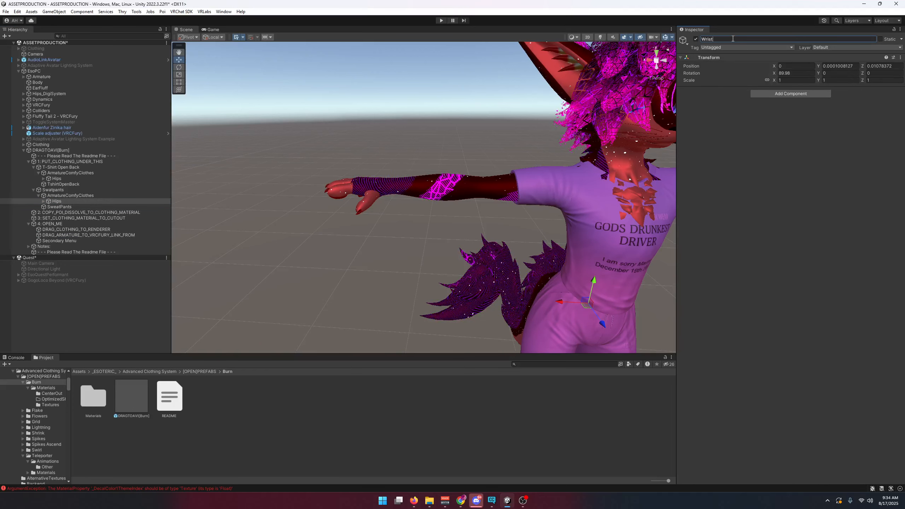
click(89, 235)
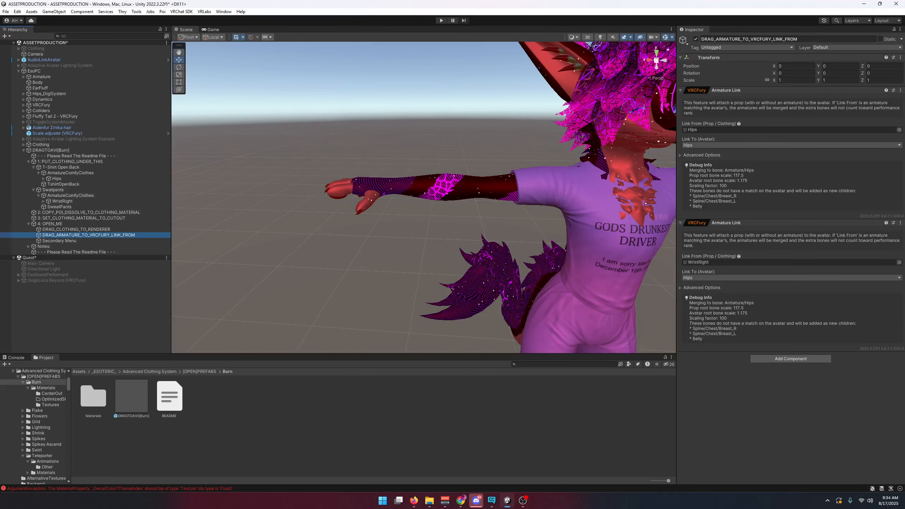
Set the second Armature Link's Link To bone to Right Upper Arm
click(683, 277)
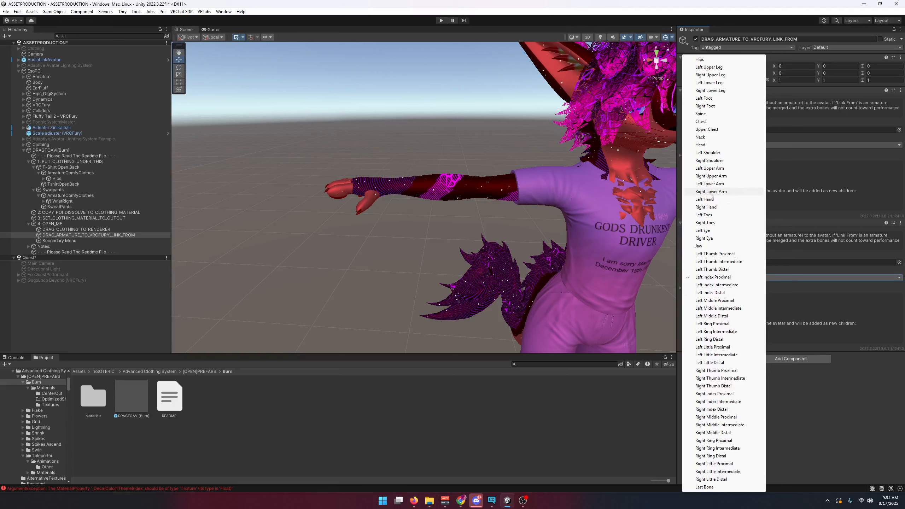
click(710, 175)
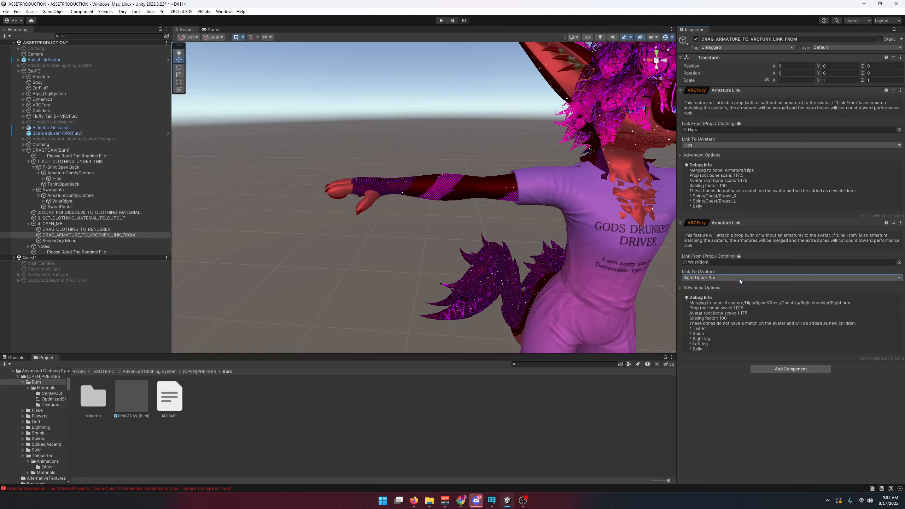
click(713, 277)
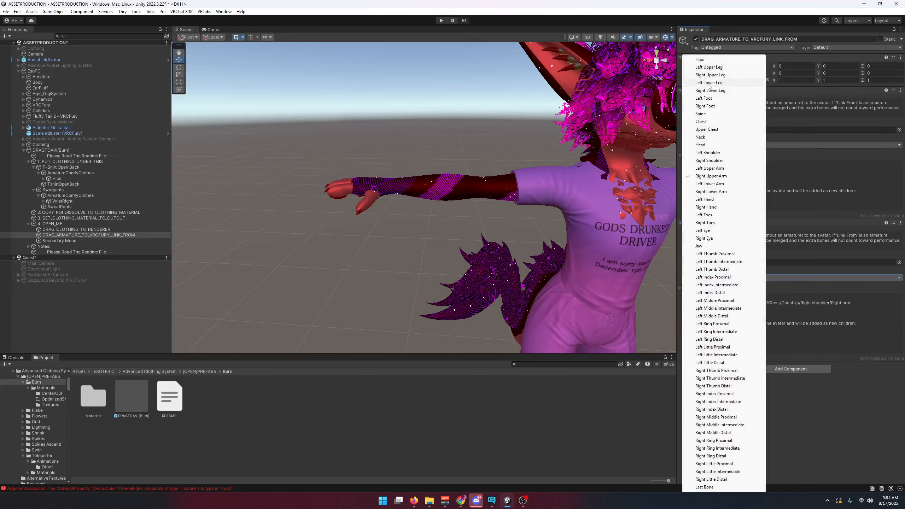
key(Escape)
Rename the sweatpants' WristRight bone back to Hips and reopen DRAG_ARMATURE_TO_VRCFURY_LINK_FROM
click(63, 201)
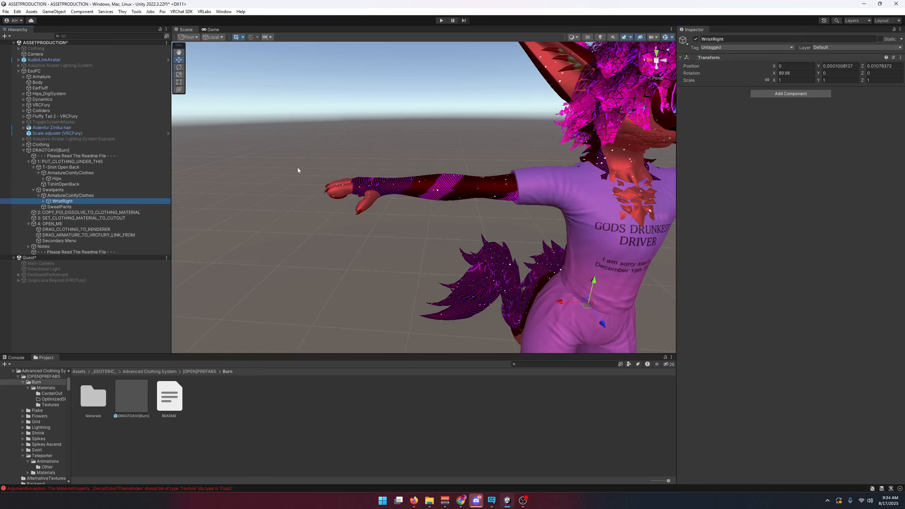
click(711, 39)
text(Hips)
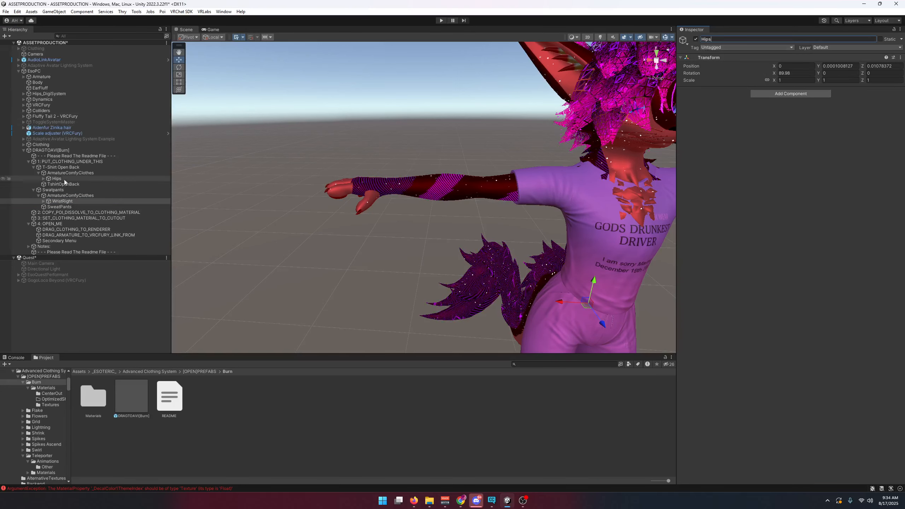
click(89, 235)
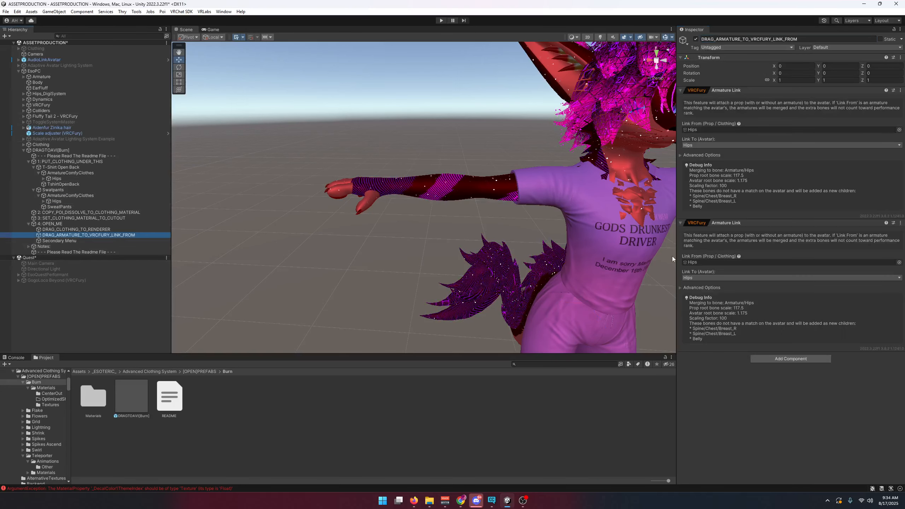
Open the second Armature Link's advanced options and switch Align Rotation off and back on
click(709, 290)
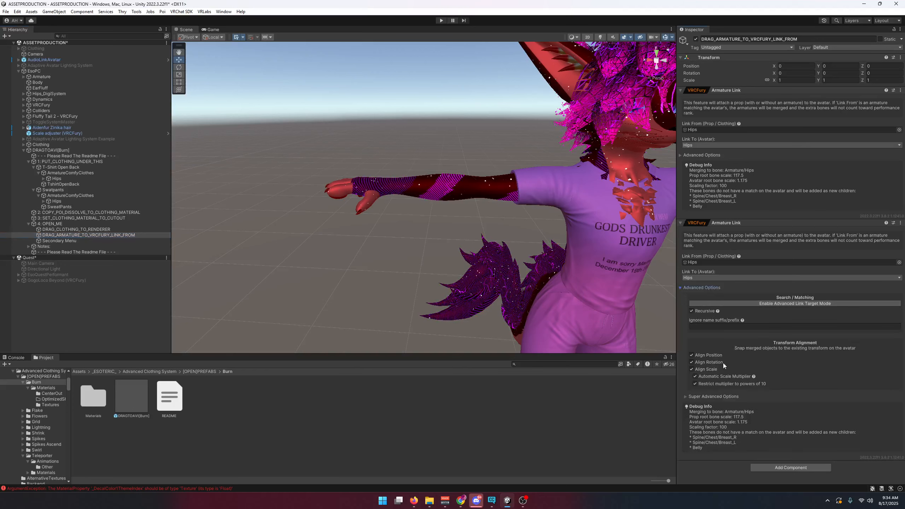
click(691, 355)
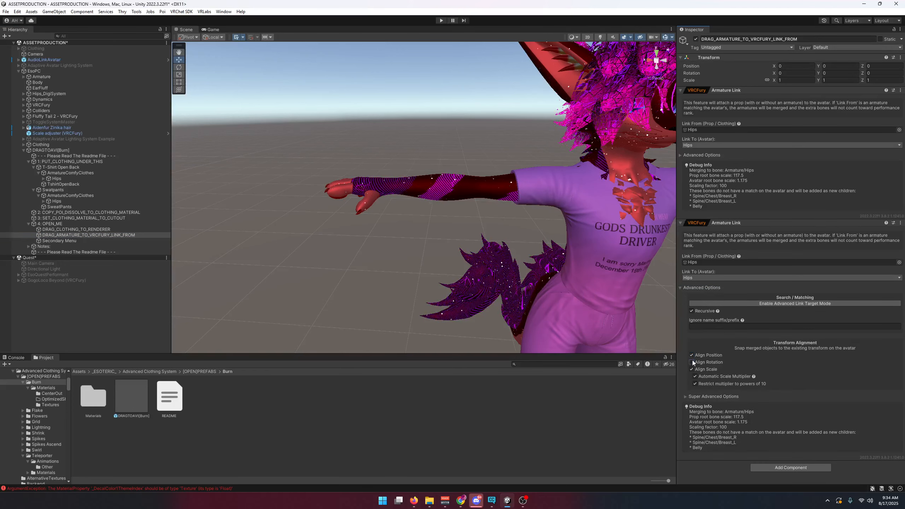
click(691, 362)
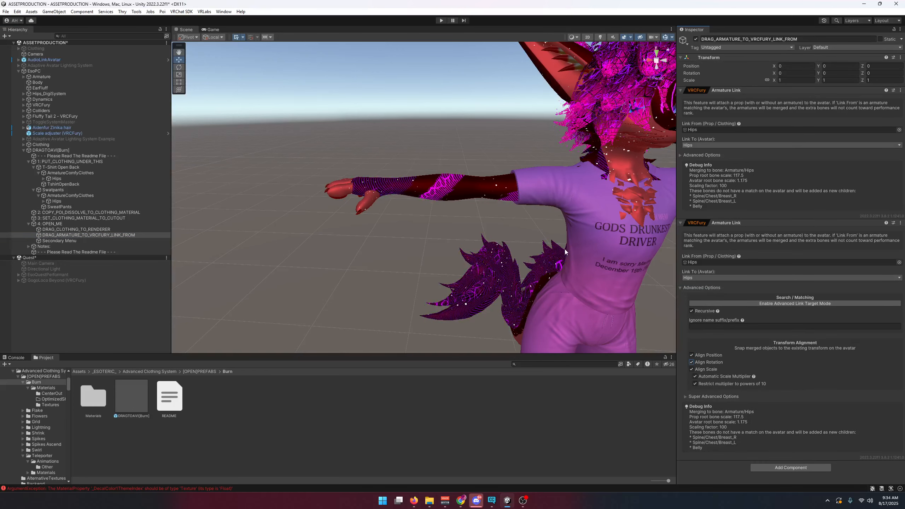
middle_drag(564, 249, 441, 236)
click(679, 287)
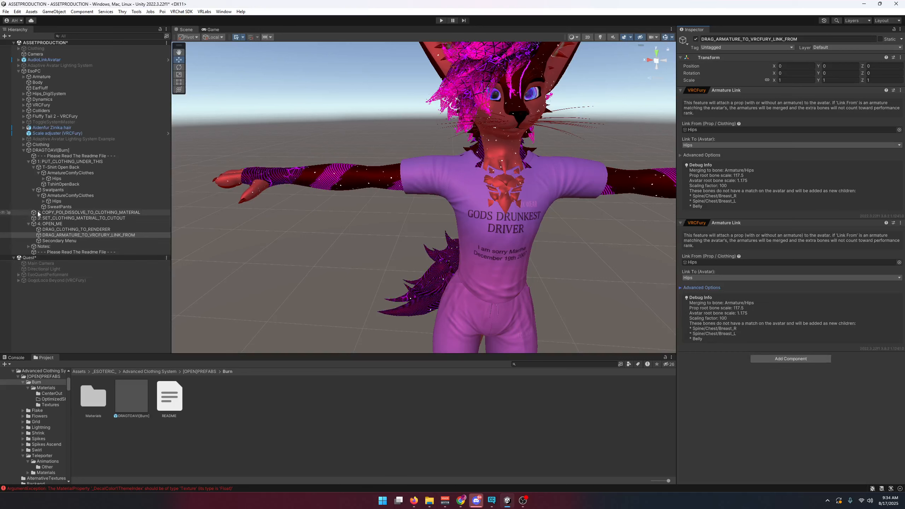
Add a VRCFury Toggle component with the menu path Clothging1 to the sweatpants' ArmatureComfyClothes
click(70, 196)
click(785, 93)
text(toggle)
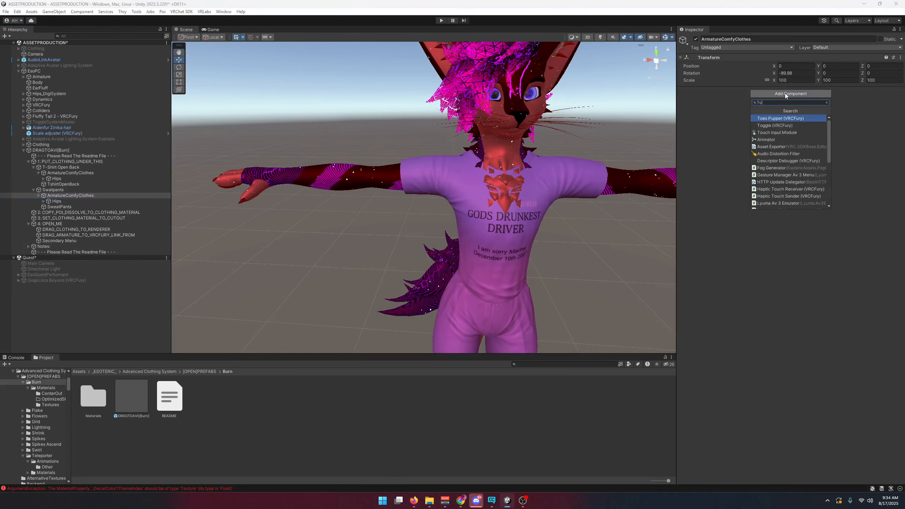
key(Return)
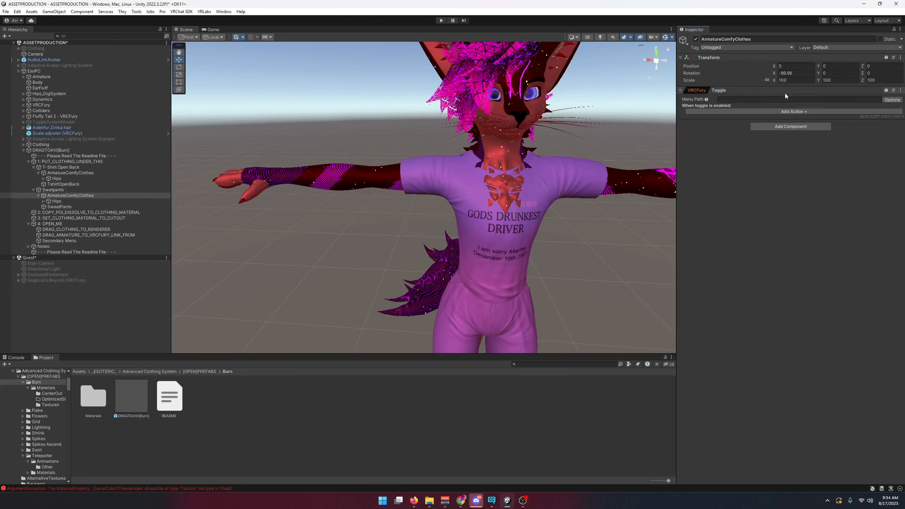
click(785, 100)
text(Clothging1)
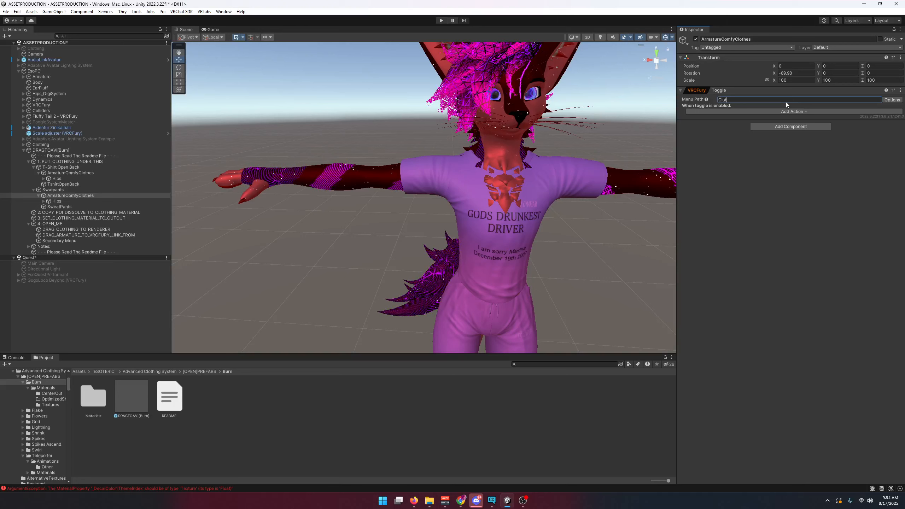
Add an Object Toggle action to the Clothging1 toggle that turns on T-Shirt Open Back
click(815, 112)
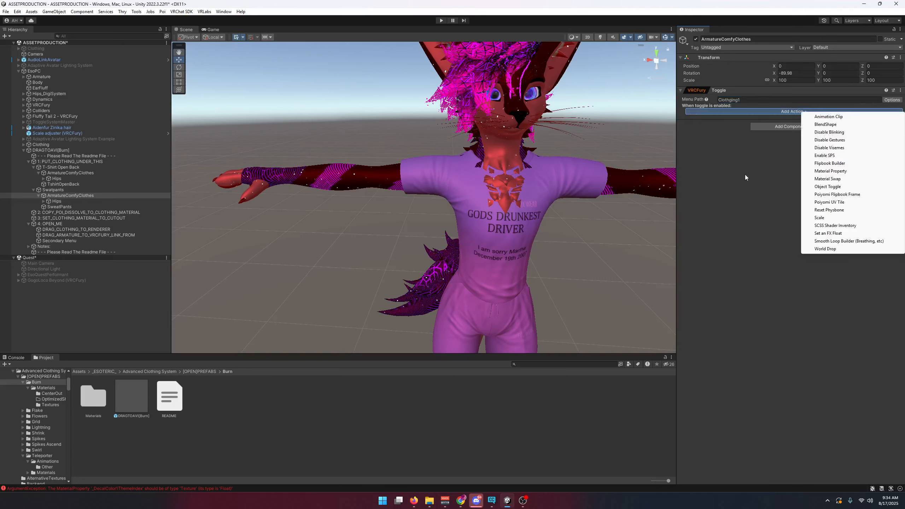
click(834, 187)
drag(52, 175, 740, 112)
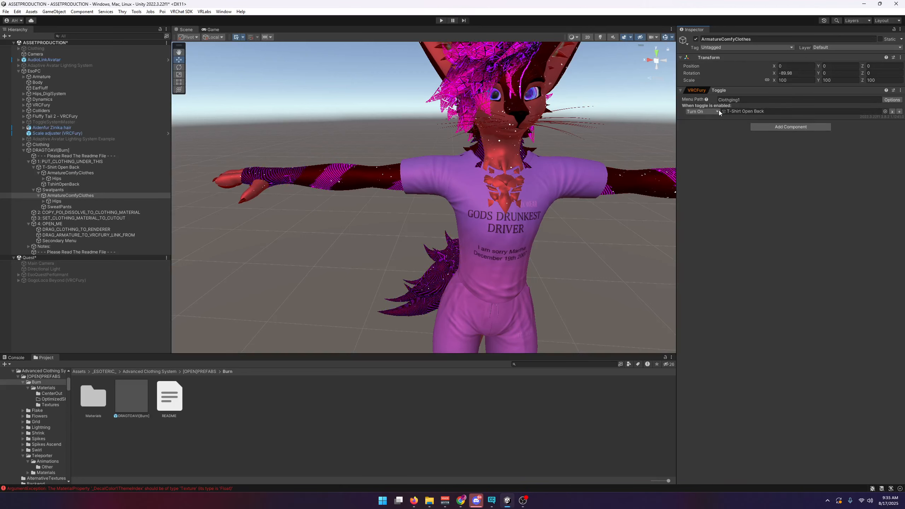
Look through the T-shirt and sweatpants objects and their armatures, and compare their components with the DRAG_CLOTHING_TO_RENDERER toggle
click(97, 169)
click(59, 229)
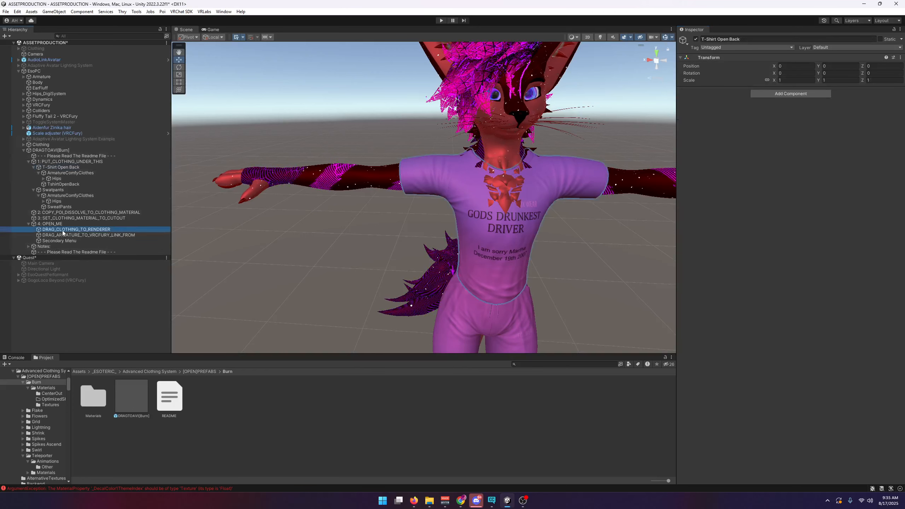
click(61, 167)
click(58, 173)
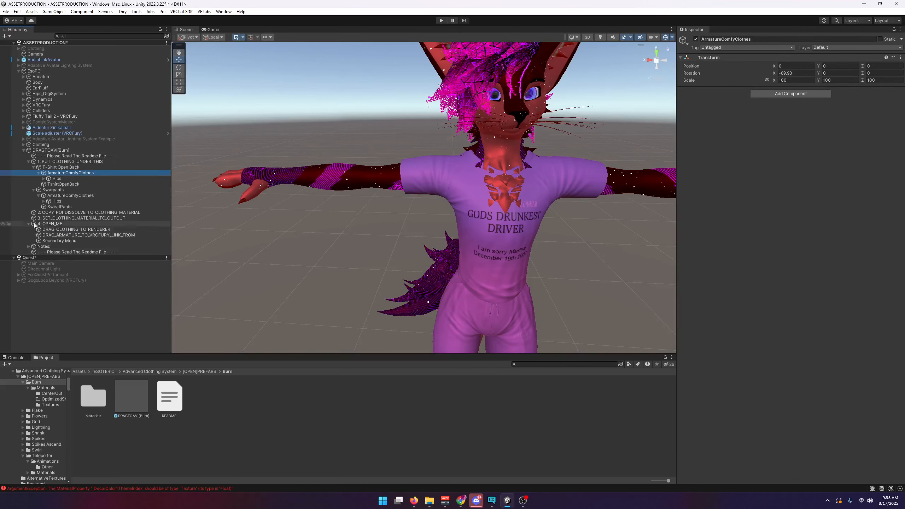
click(67, 195)
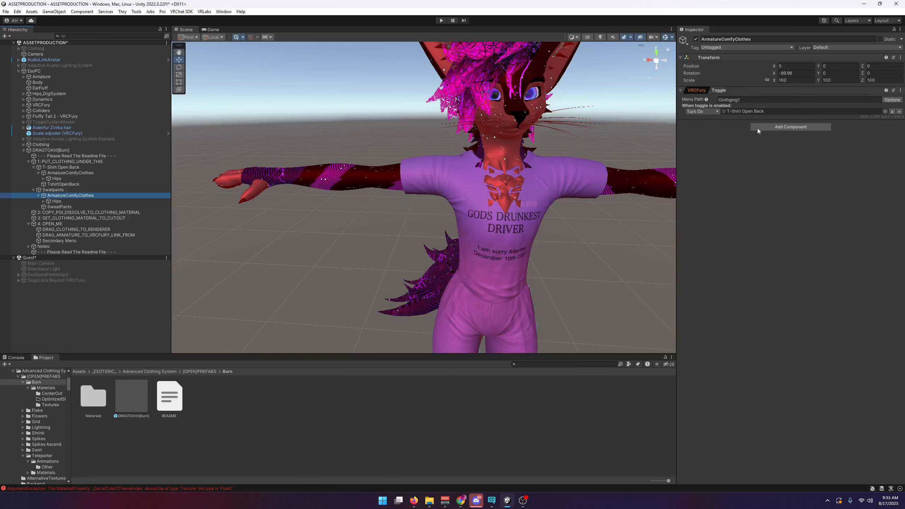
click(51, 229)
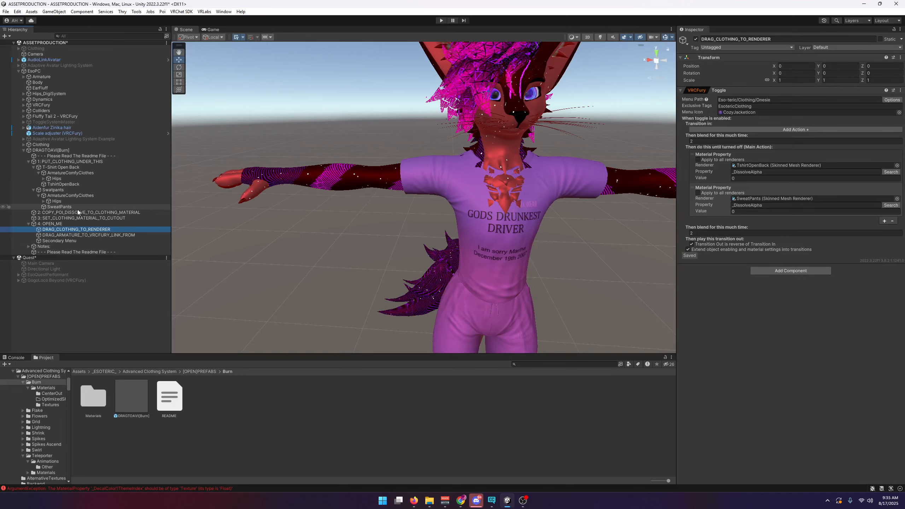
click(78, 173)
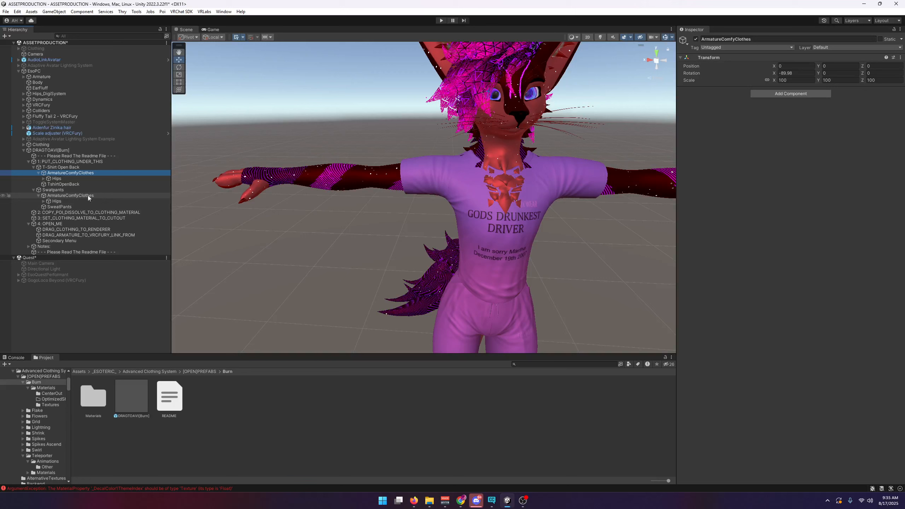
click(68, 190)
click(72, 194)
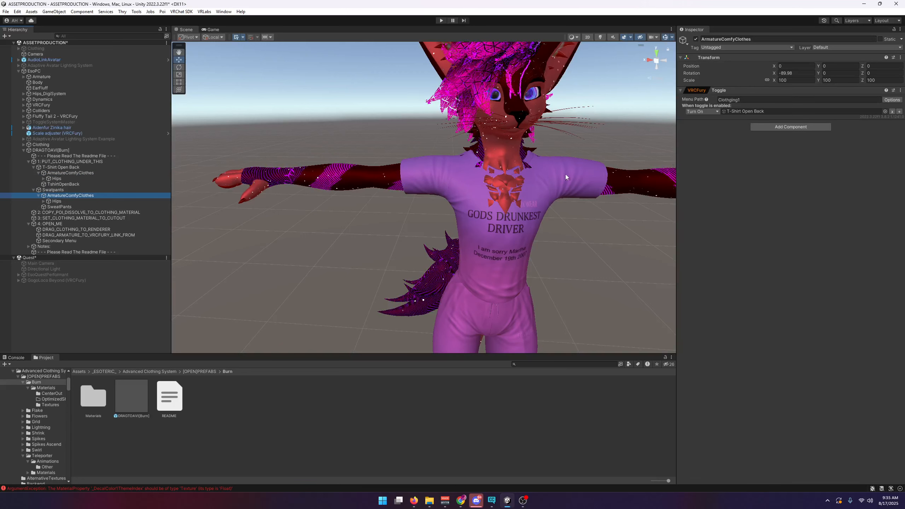
Review the two Armature Links and the Clothging1 toggle's T-Shirt Open Back target against the dissolve toggle on DRAG_CLOTHING_TO_RENDERER
click(66, 229)
click(66, 235)
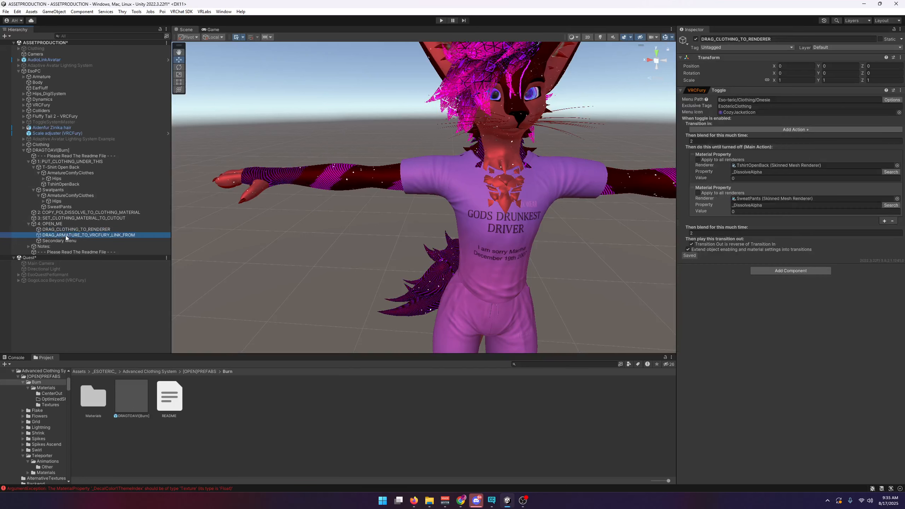
click(64, 195)
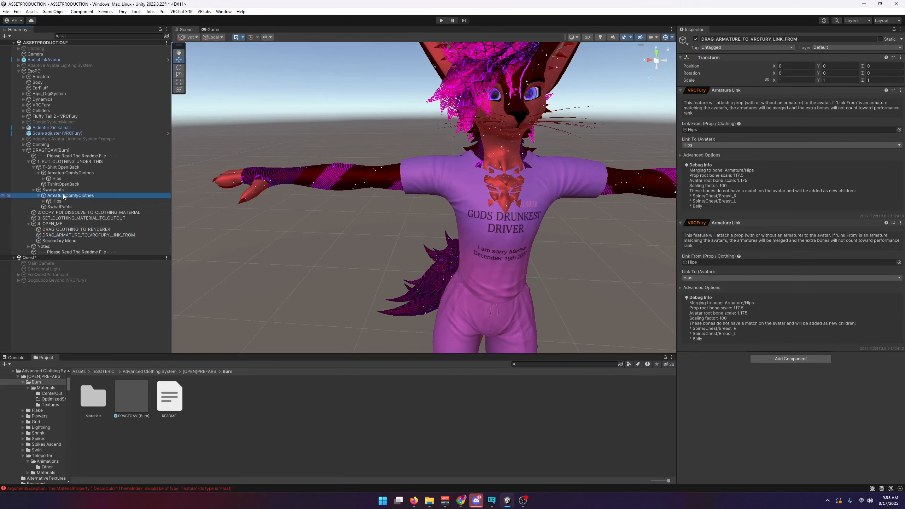
click(728, 109)
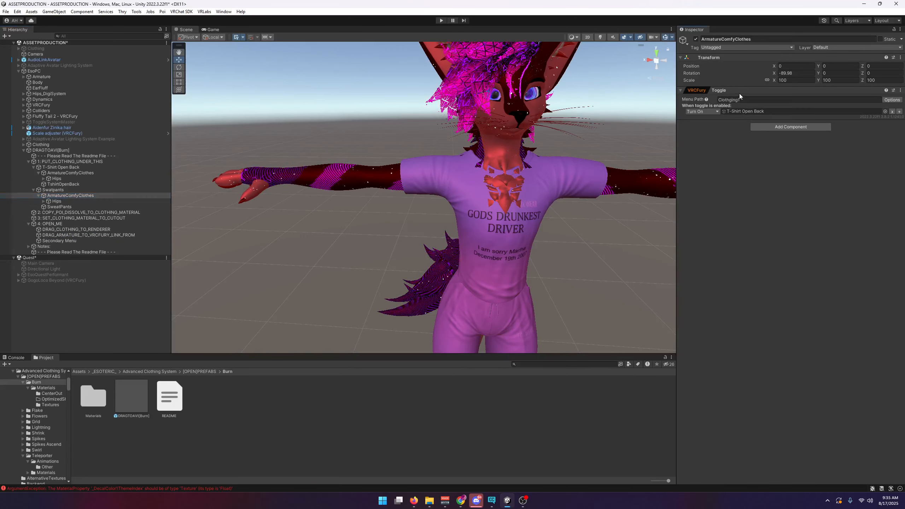
click(742, 111)
click(64, 167)
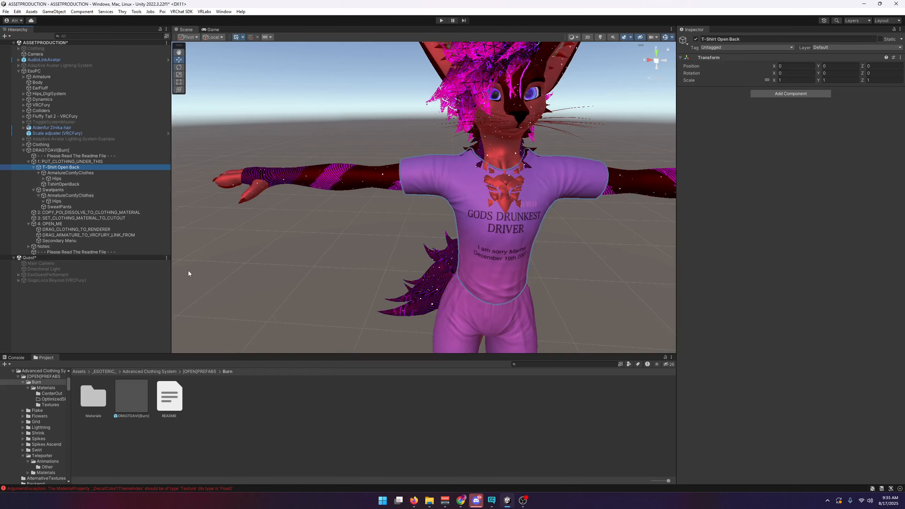
click(89, 229)
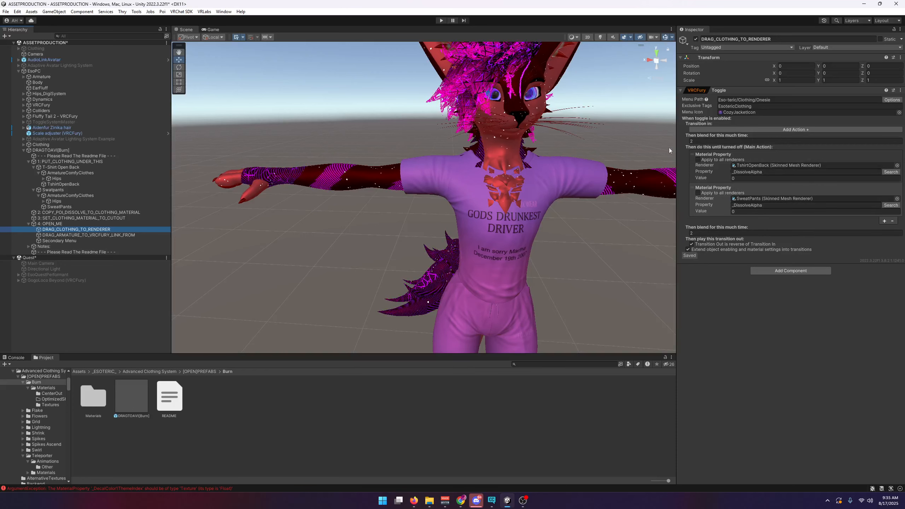
Remove the Clothging1 Toggle component from the sweatpants' ArmatureComfyClothes
click(72, 179)
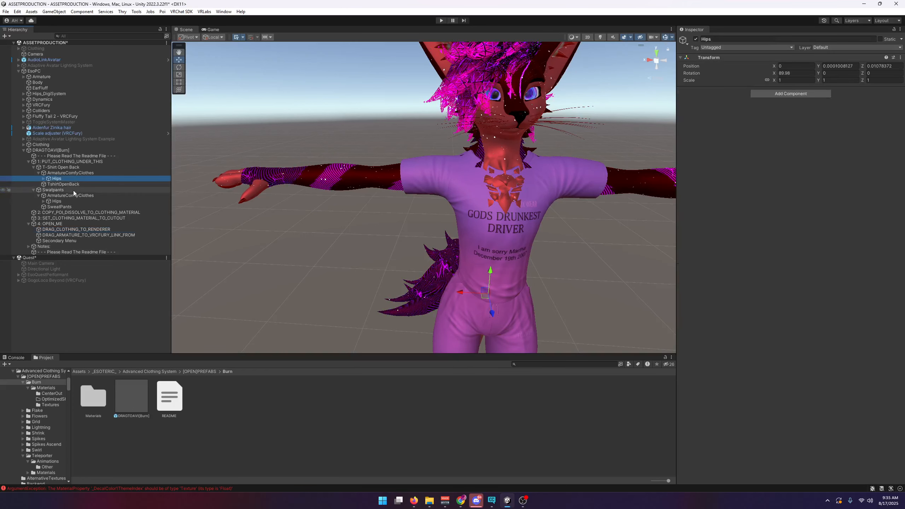
click(69, 196)
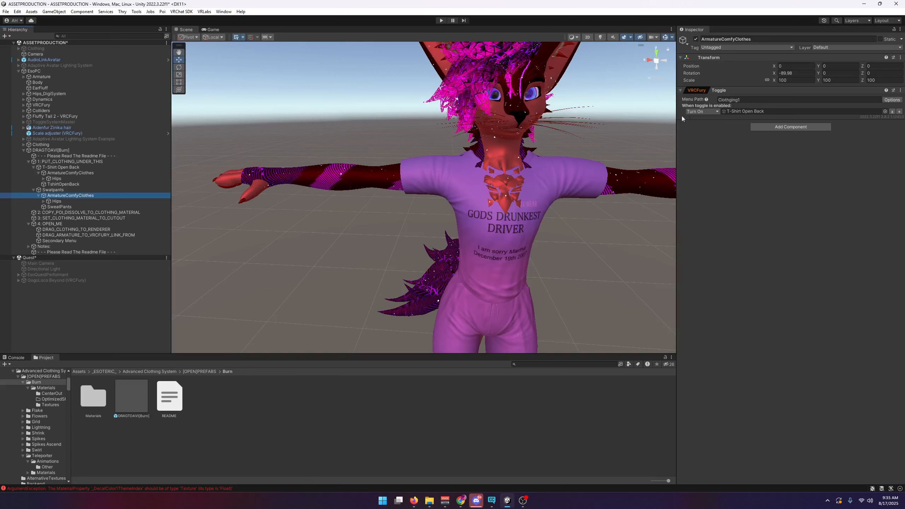
click(900, 91)
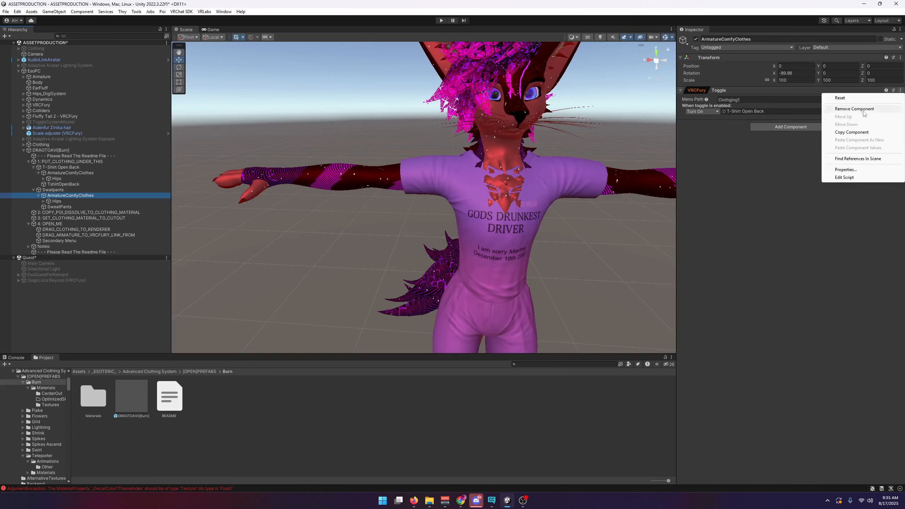
click(863, 109)
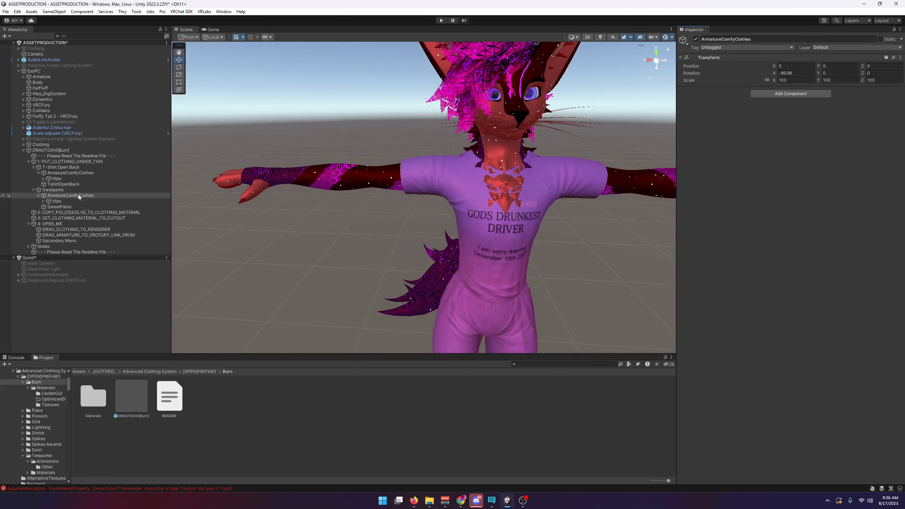
Set the menu path of the Secondary Menu object's Override Menu Icon component to Clothing
click(82, 229)
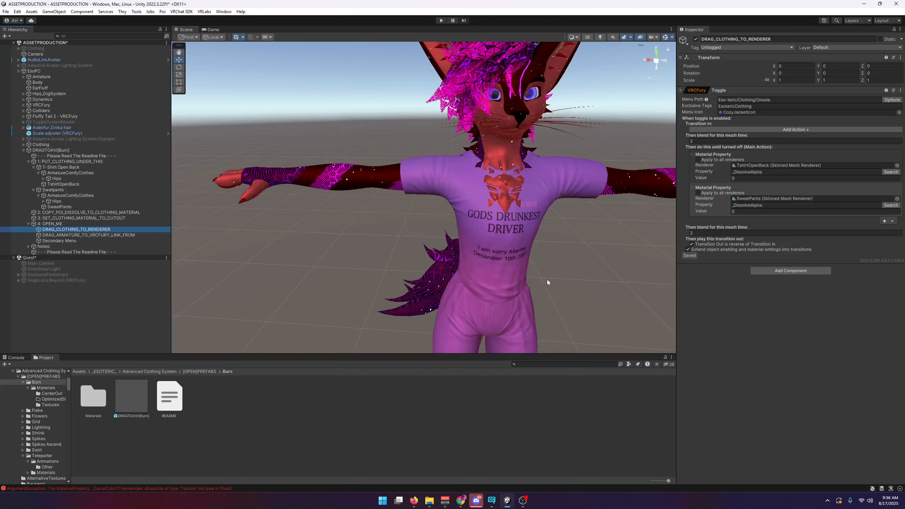
click(795, 98)
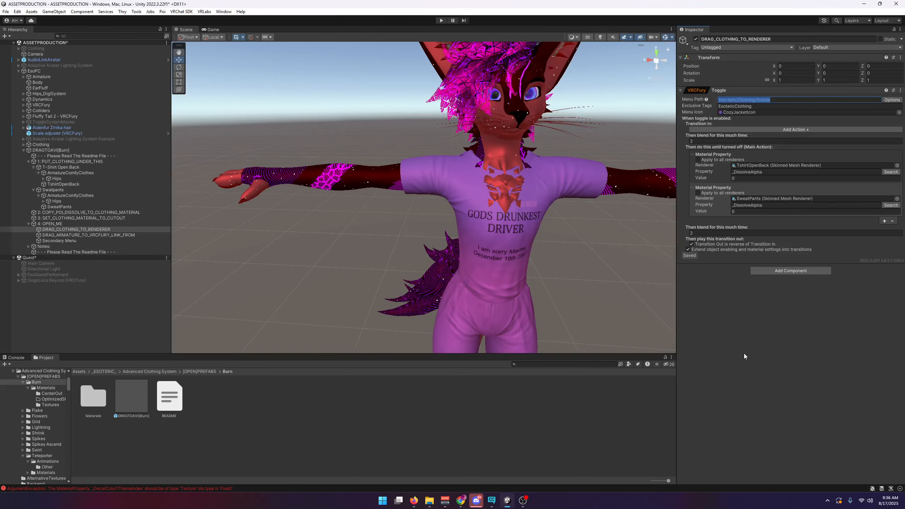
click(770, 341)
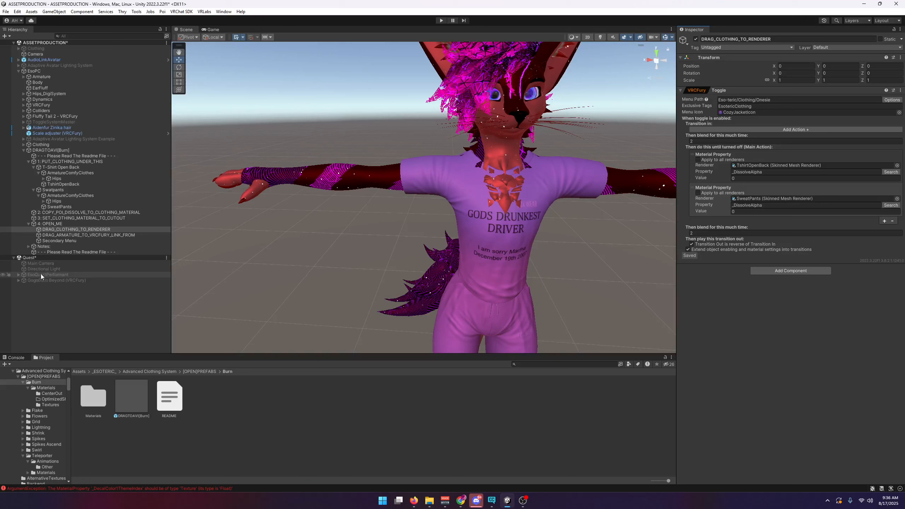
click(59, 241)
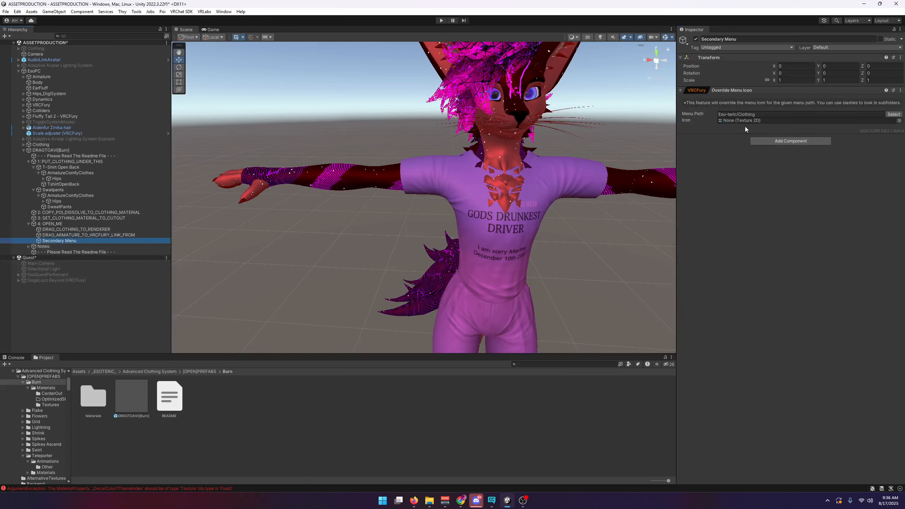
double_click(730, 114)
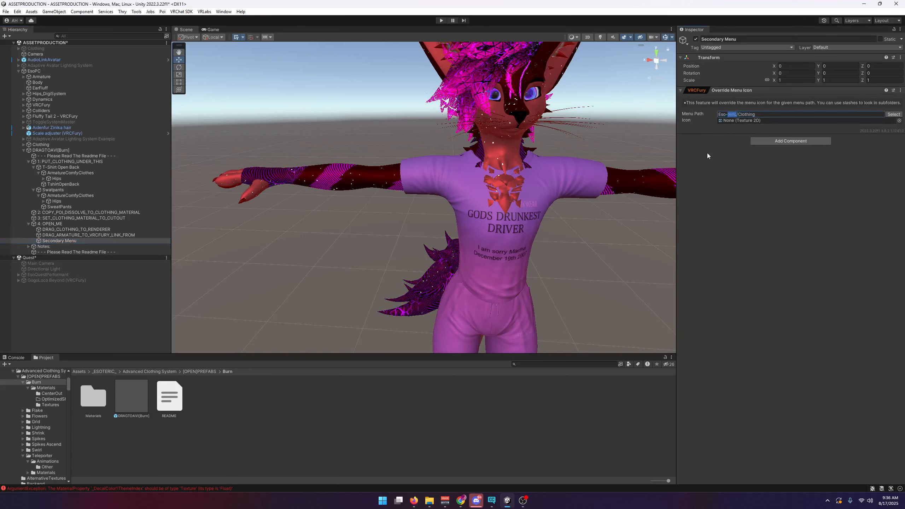
key(ctrl+a)
text(Clothing)
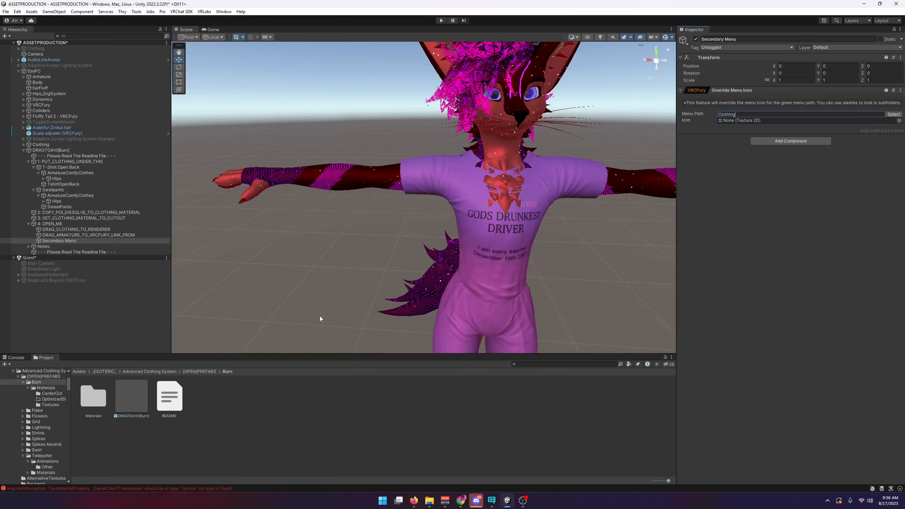
Shorten the menu path of the DRAG_CLOTHING_TO_RENDERER toggle to Clothing/Onesie
click(76, 229)
drag(736, 100, 718, 99)
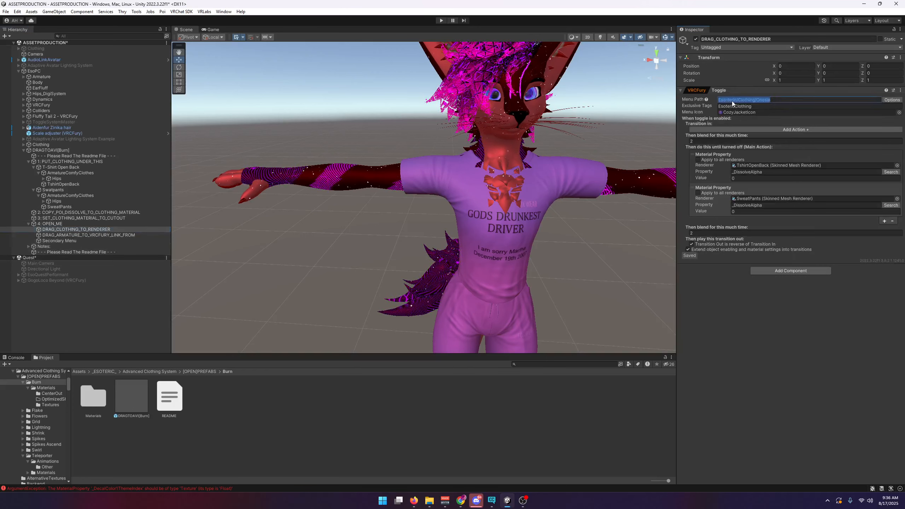
key(BackSpace)
key(Delete)
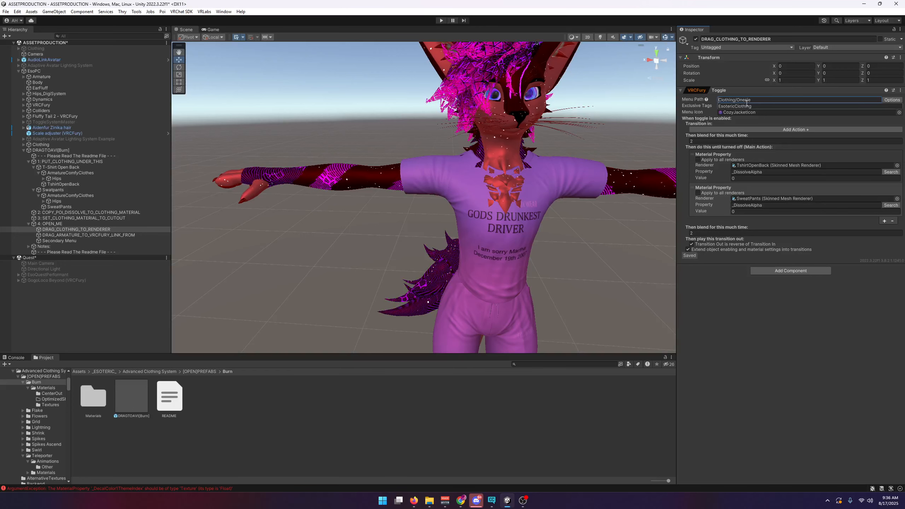
Assign BellBottomsIcon from the Advanced Clothing System's ICONS folder as the Secondary Menu's icon
click(776, 112)
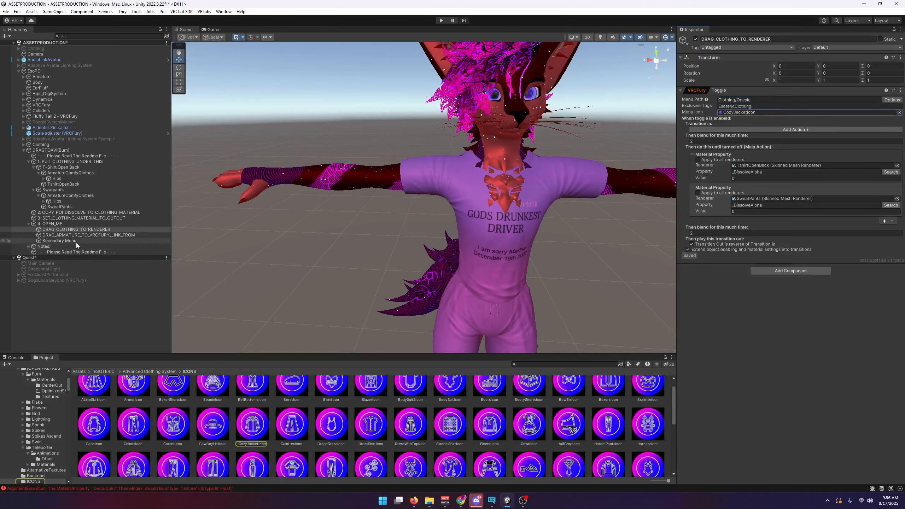
drag(76, 242, 728, 122)
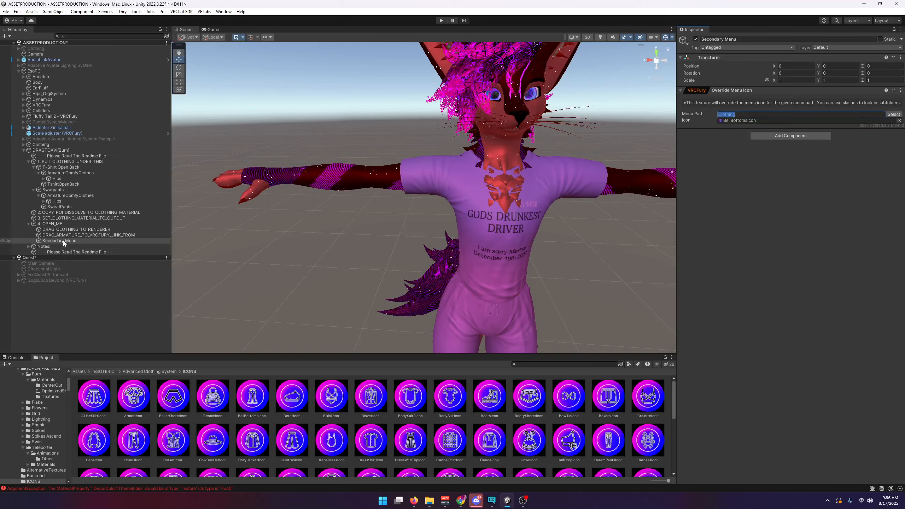
Review the renderer toggle's menu path and icon, the prefab's Notes, and the Secondary Menu's icon override
click(64, 229)
click(740, 101)
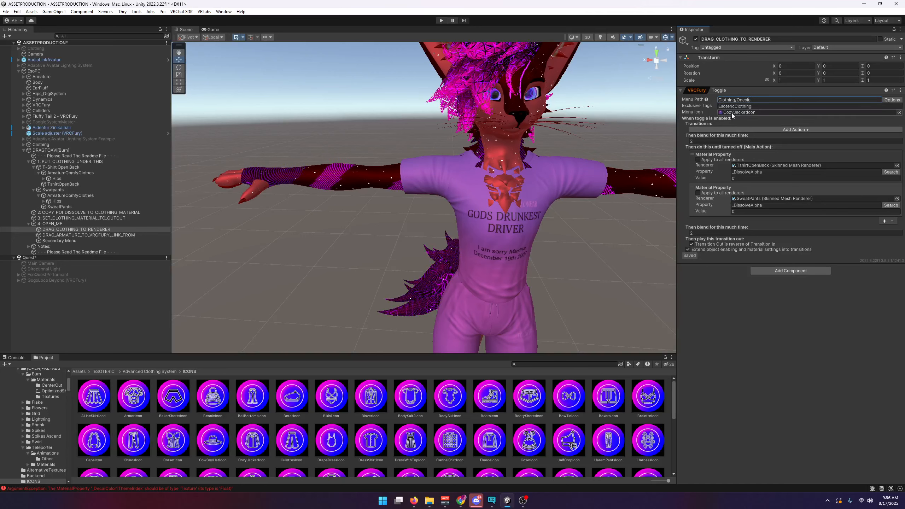
click(55, 246)
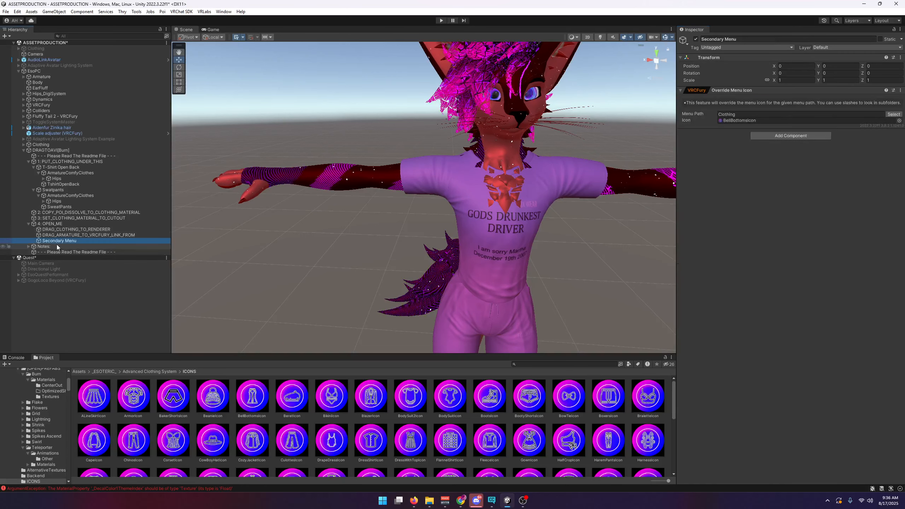
click(29, 246)
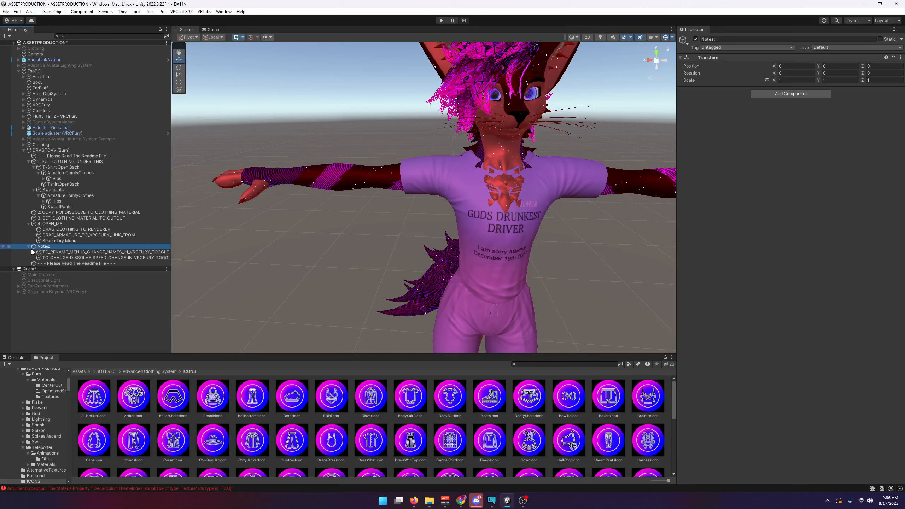
click(28, 246)
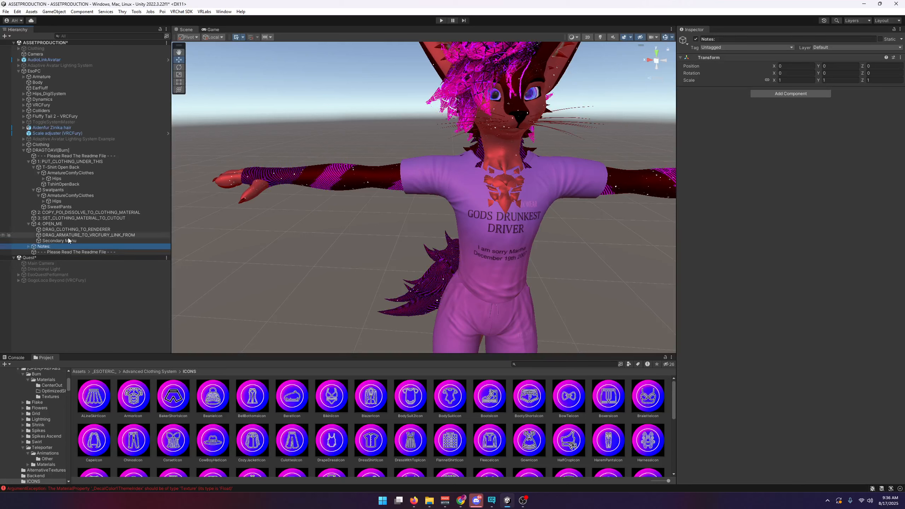
click(67, 229)
click(68, 240)
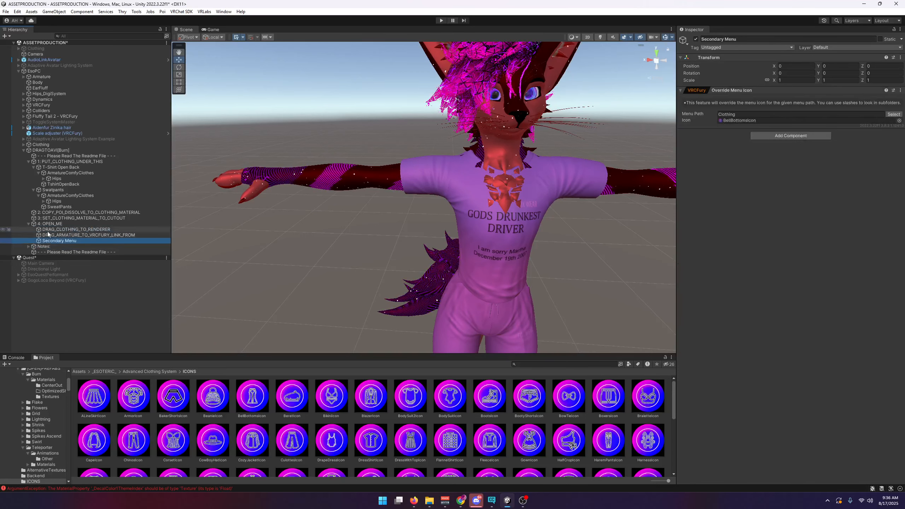
Move the T-shirt and sweatpants back under Clothing and delete DRAGTOAVI[Burn] from the EsoPC avatar
click(29, 161)
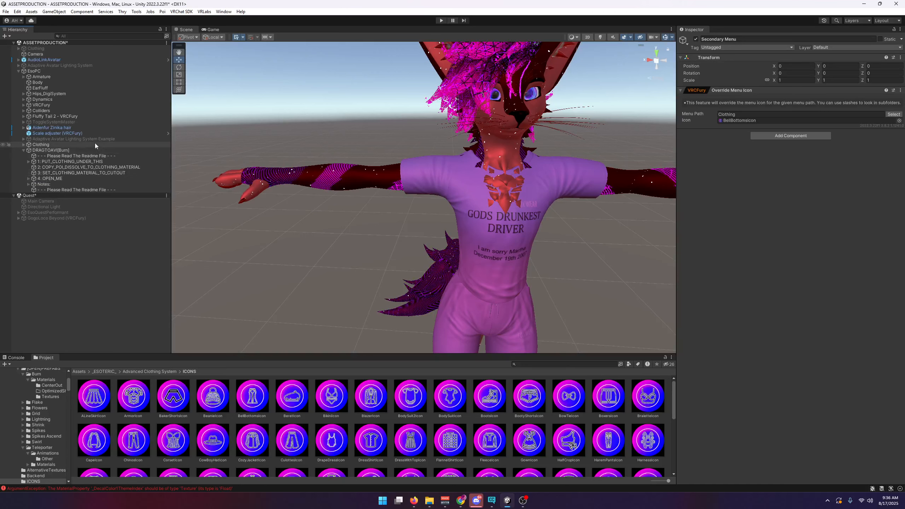
click(51, 150)
key(Delete)
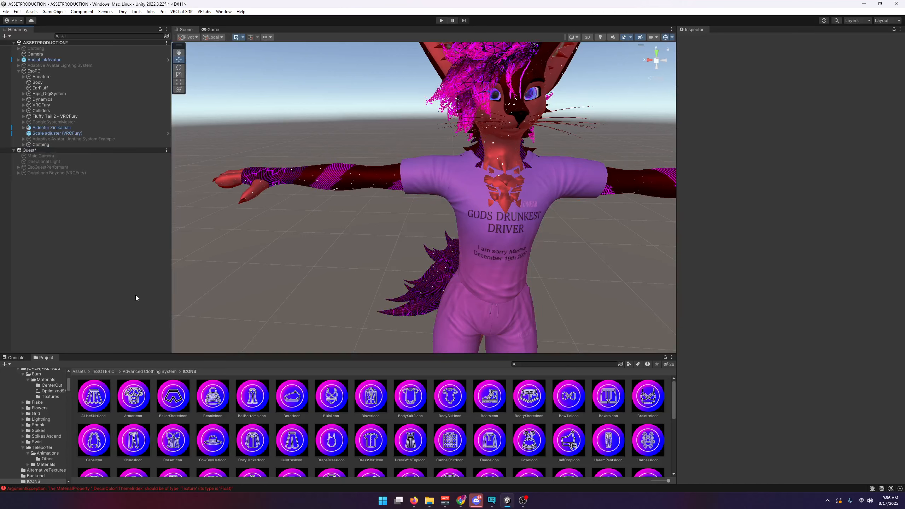
Add the DRAGTOAVI[Lightning] prefab from the Advanced Clothing System's Lightning folder to the EsoPC avatar
click(142, 371)
click(105, 371)
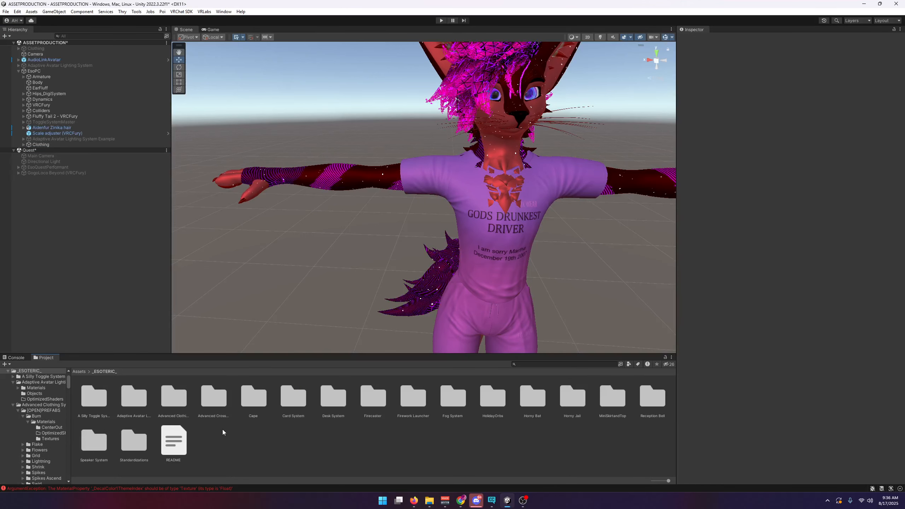
click(142, 397)
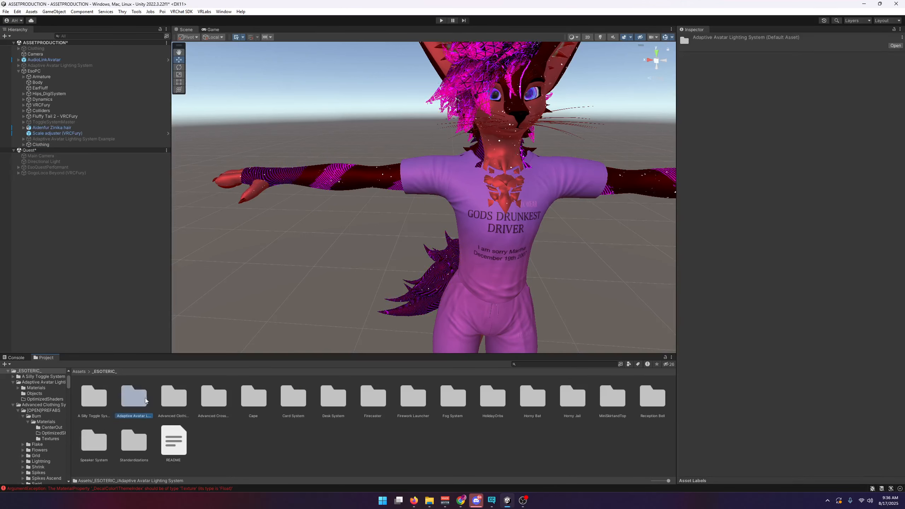
double_click(173, 396)
double_click(107, 399)
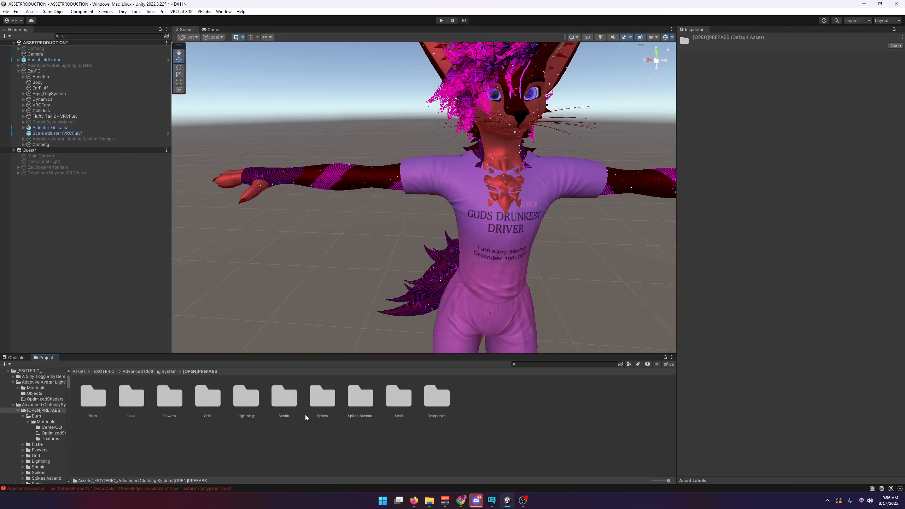
double_click(243, 407)
drag(118, 273, 34, 71)
Move T-Shirt Open Back and Sweatpants under 1: PUT_CLOTHING_UNDER_THIS in DRAGTOAVI[Lightning]
click(24, 150)
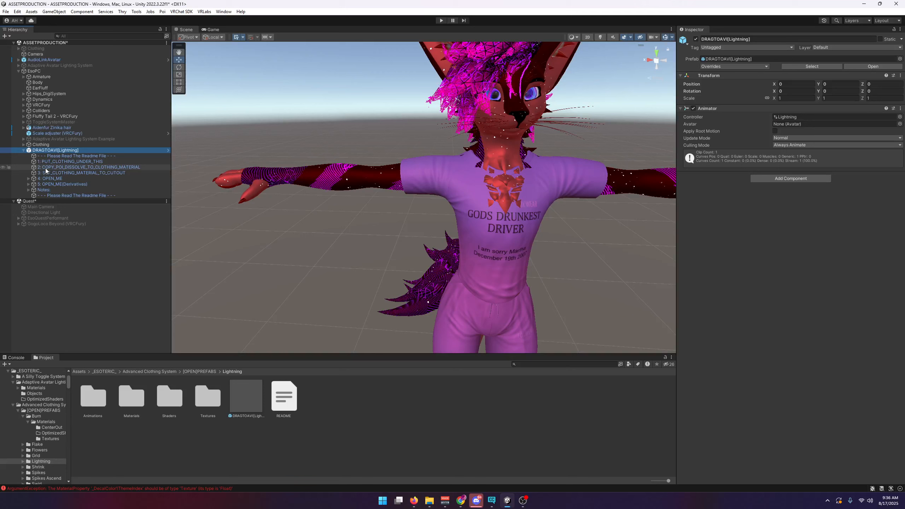
click(54, 161)
drag(24, 145, 56, 163)
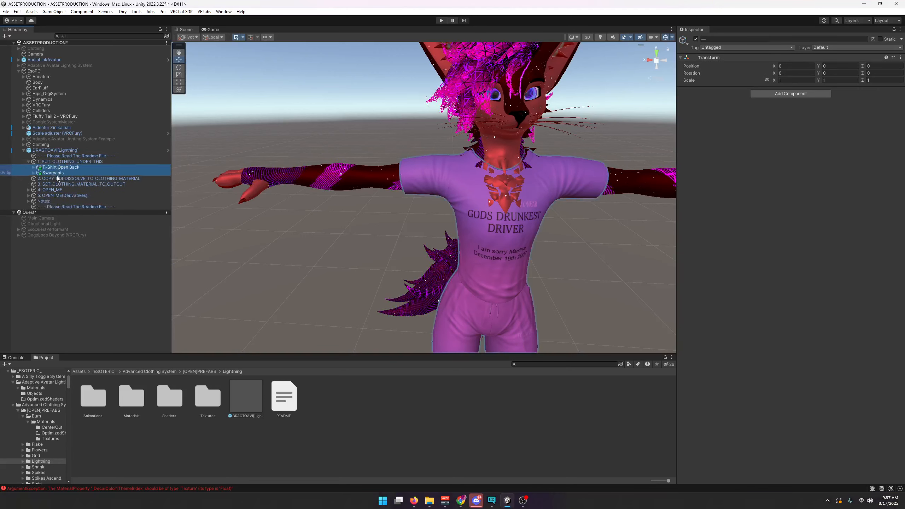
Unlock the LightningDissolve material on 2: COPY_POI_DISSOLVE_TO_CLOTHING_MATERIAL and copy its Dissolve settings
click(60, 178)
click(34, 173)
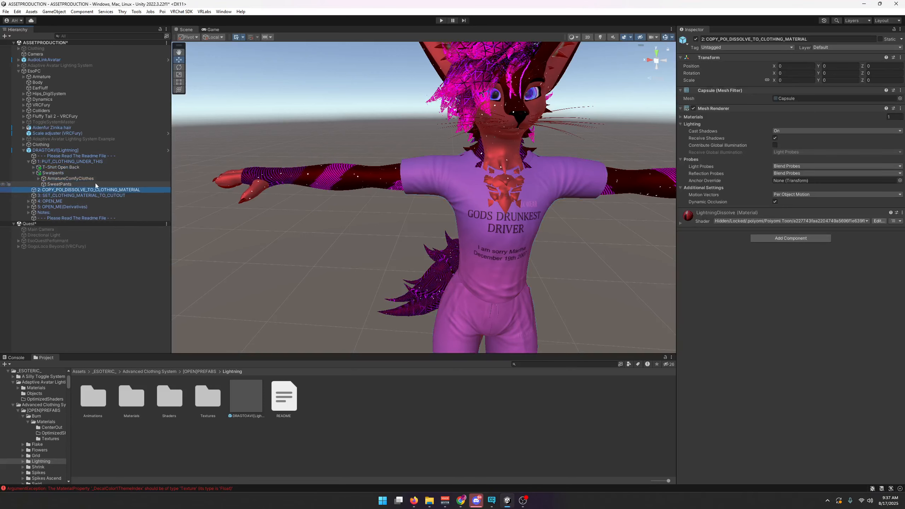
click(694, 222)
click(742, 253)
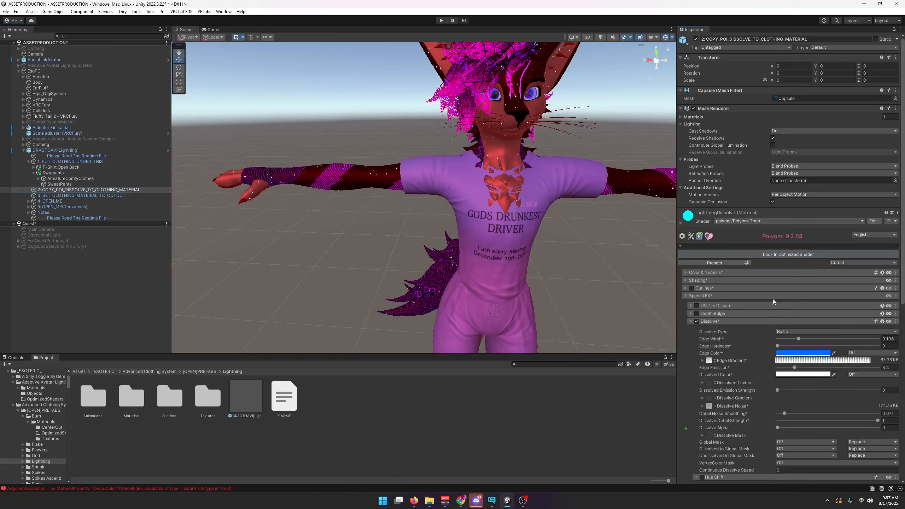
click(894, 322)
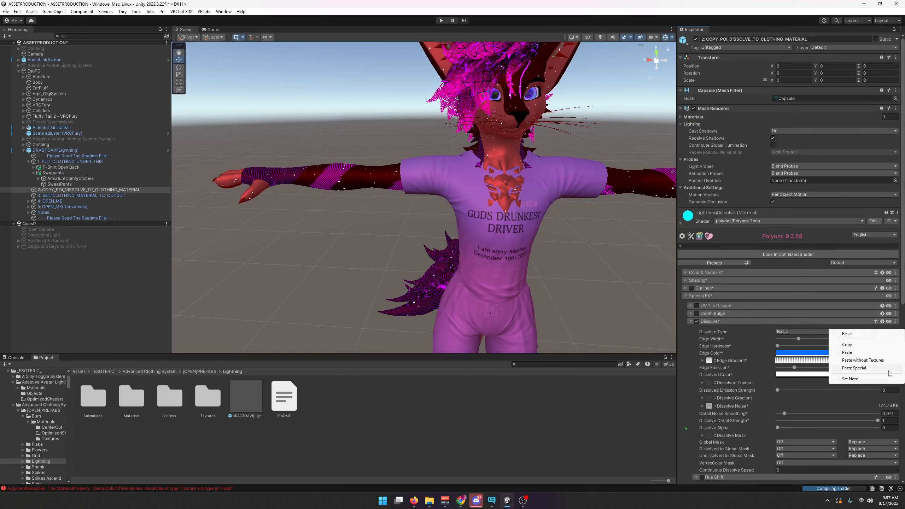
click(846, 352)
Try to paste the Lightning Dissolve settings into the Dissolve section of the SweatPants' Sweatpants-Gradient1 material
click(42, 190)
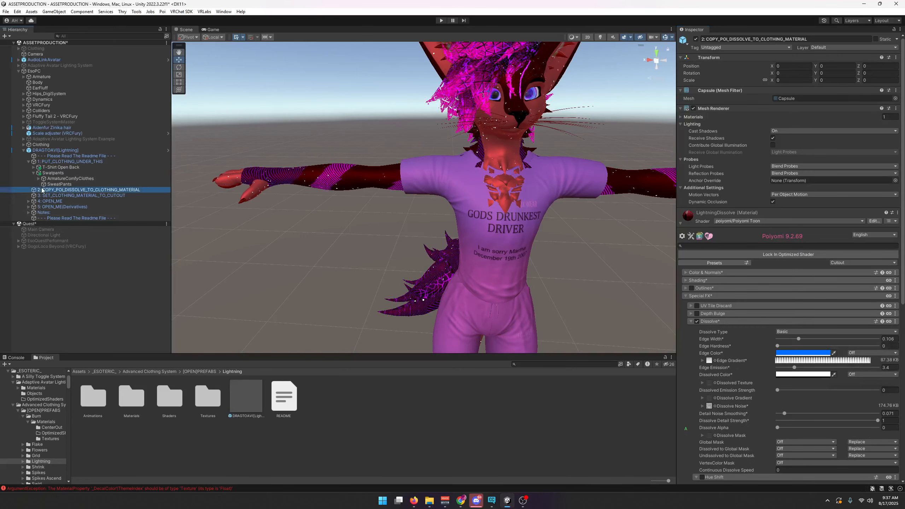
click(53, 184)
click(895, 336)
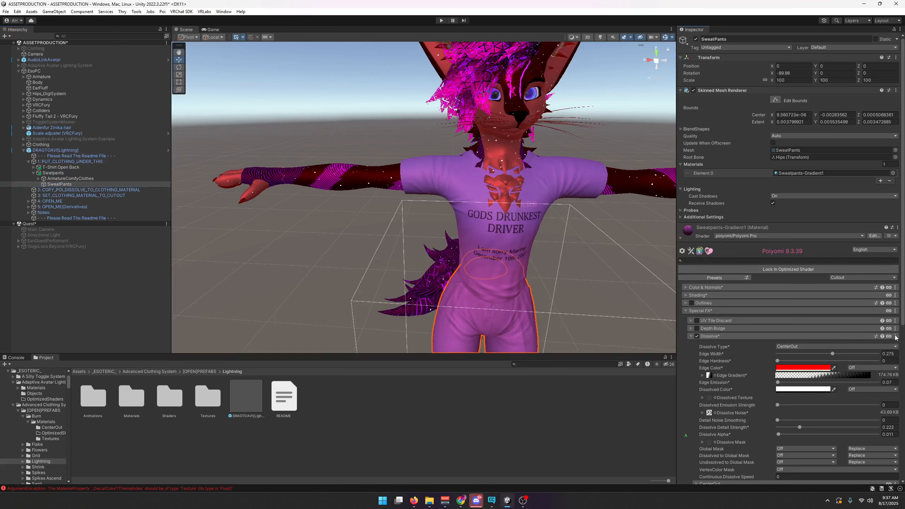
click(862, 367)
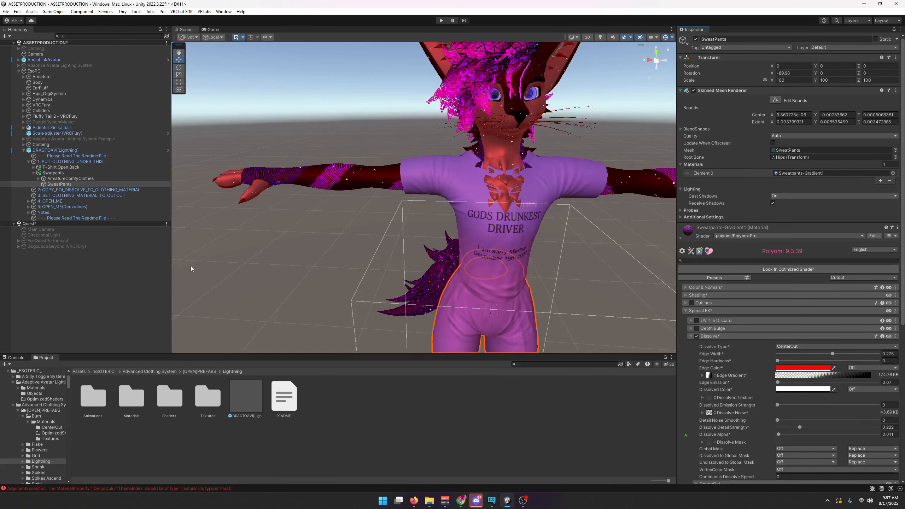
Check the rendering mode of the SweatPants material against the 3: SET_CLOTHING_MATERIAL_TO_CUTOUT instruction
click(29, 195)
click(66, 184)
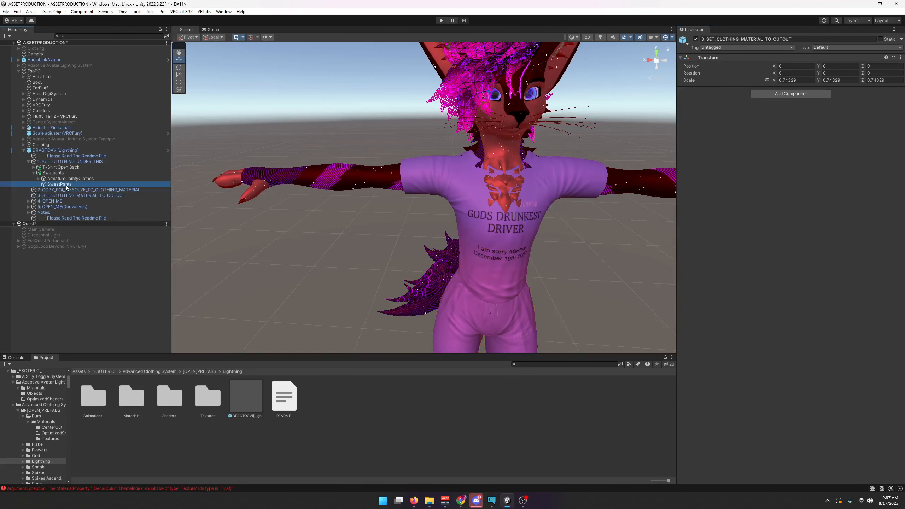
click(856, 278)
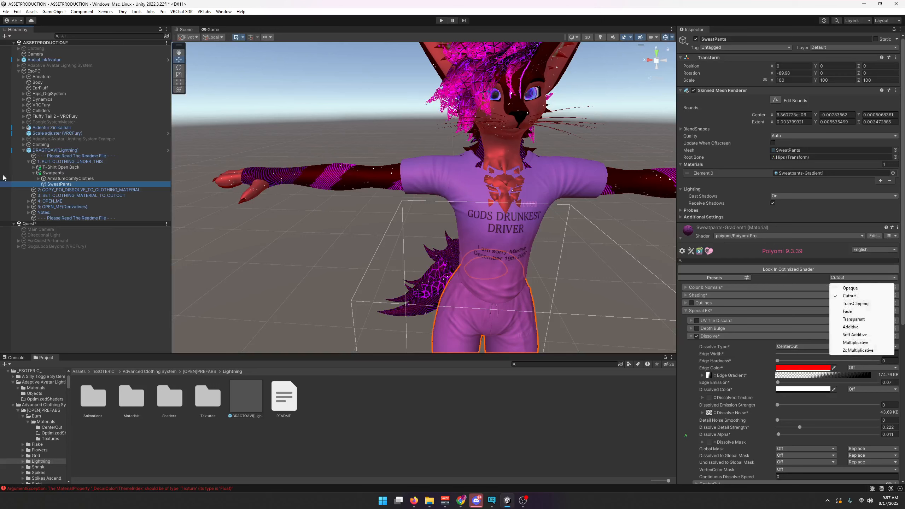
Unpack the DRAGTOAVI[Lightning] prefab instance so its children can be restructured
drag(25, 203, 28, 204)
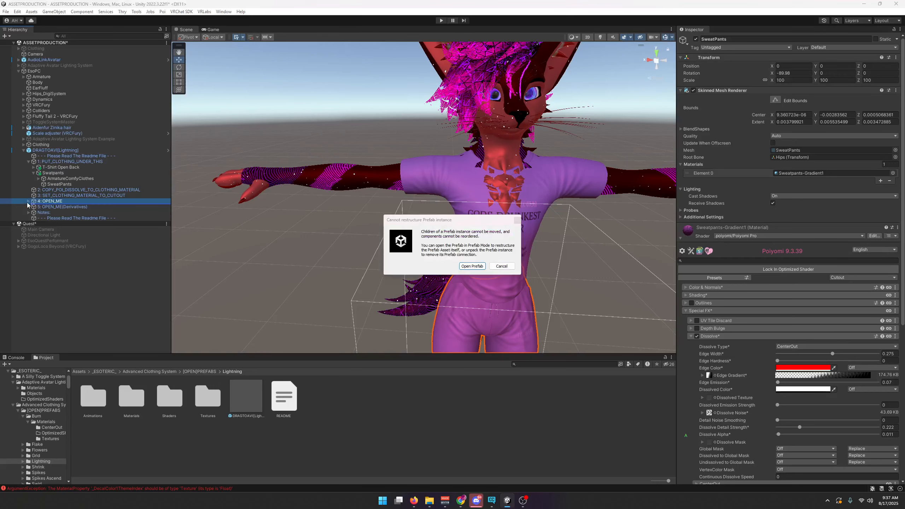
click(501, 266)
right_click(46, 151)
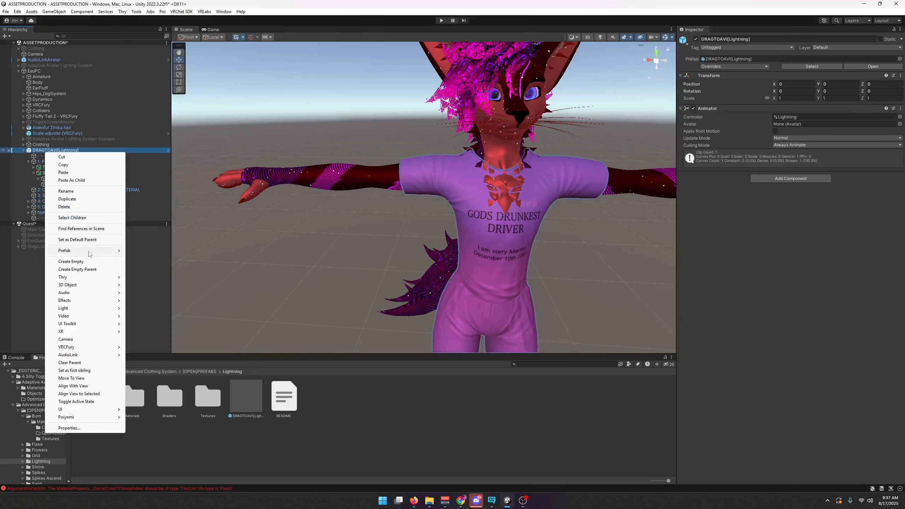
mouse_move(89, 251)
click(166, 315)
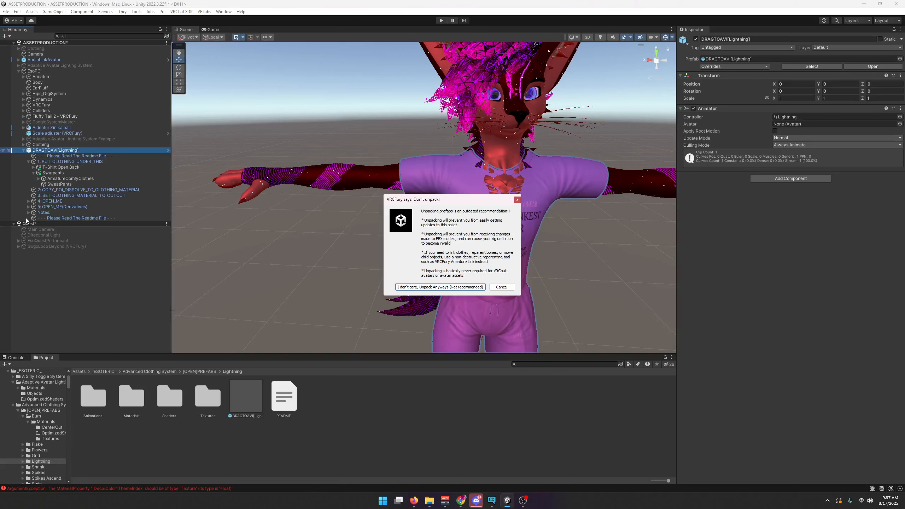
key(Return)
Assign the SweatPants mesh as the material property renderer of the DRAG_CLOTHING_TO_RENDERER toggle under 4: OPEN_ME
click(29, 201)
click(64, 207)
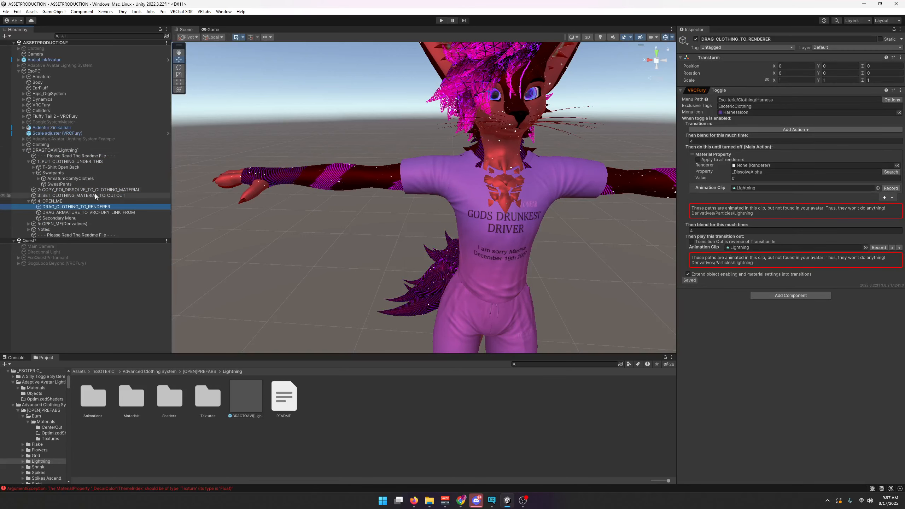
drag(65, 186, 751, 166)
click(748, 171)
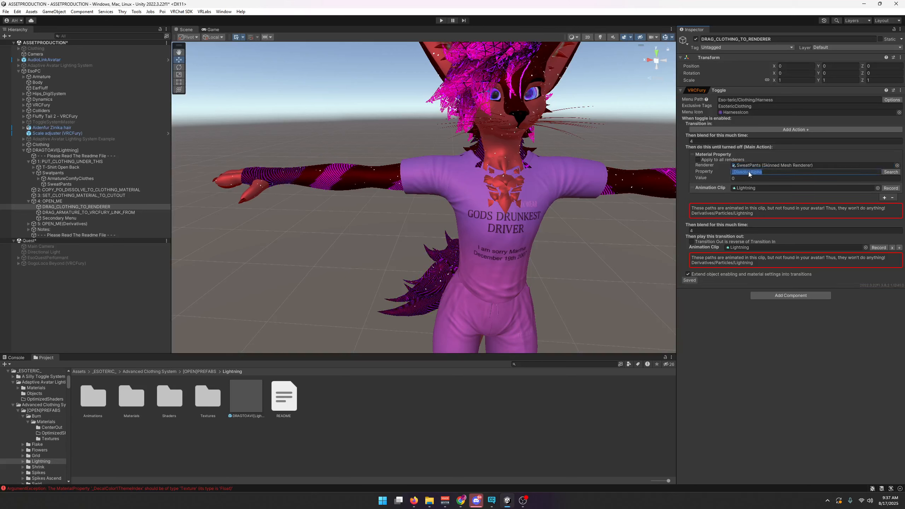
click(732, 176)
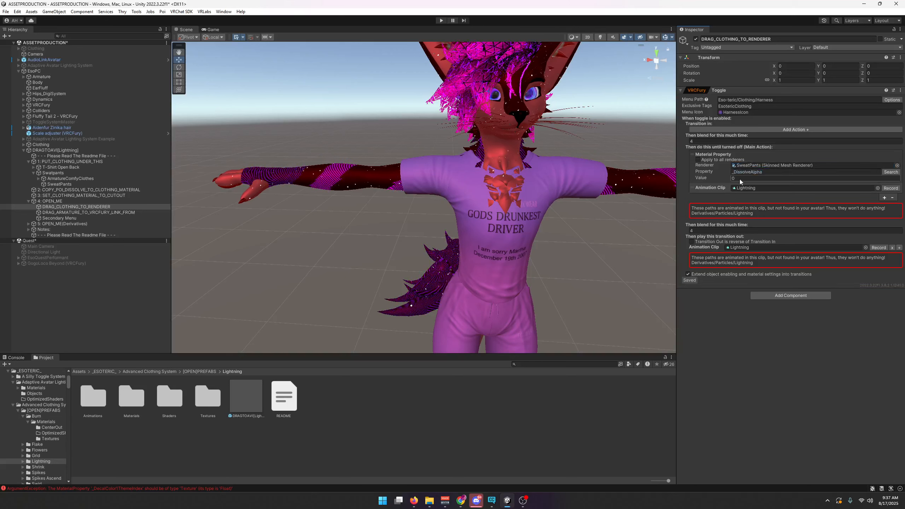
click(885, 199)
click(808, 379)
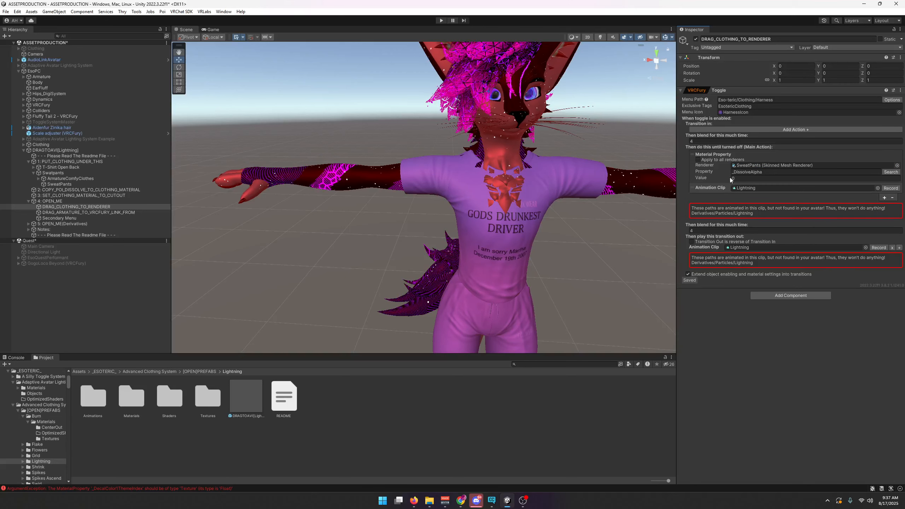
click(751, 172)
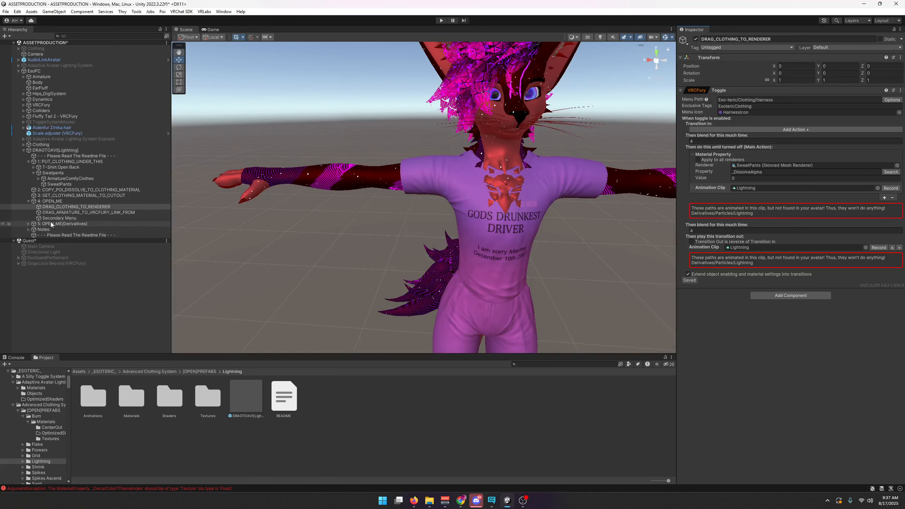
Examine the DRAG_ARMATURE_TO_VRCFURY_LINK_FROM armature link and the ArmatureComfyClothes object inside Sweatpants
click(55, 212)
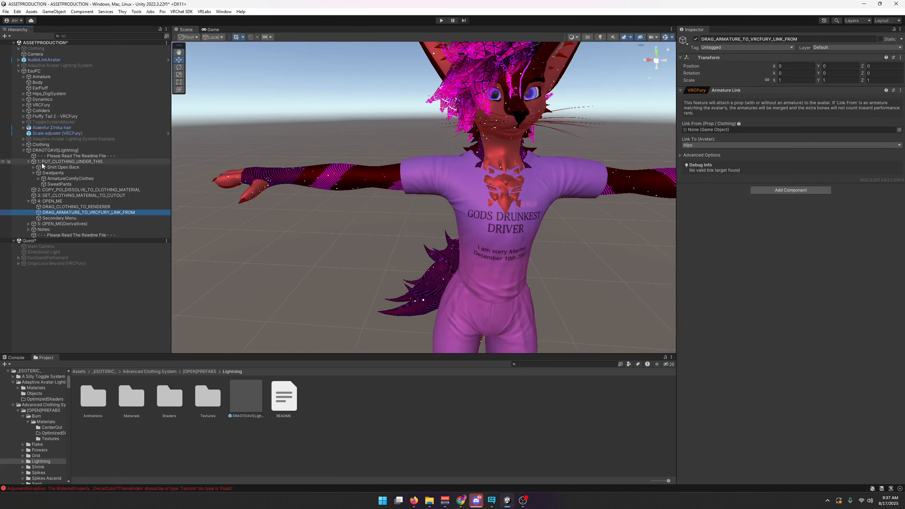
click(48, 183)
click(64, 178)
click(60, 174)
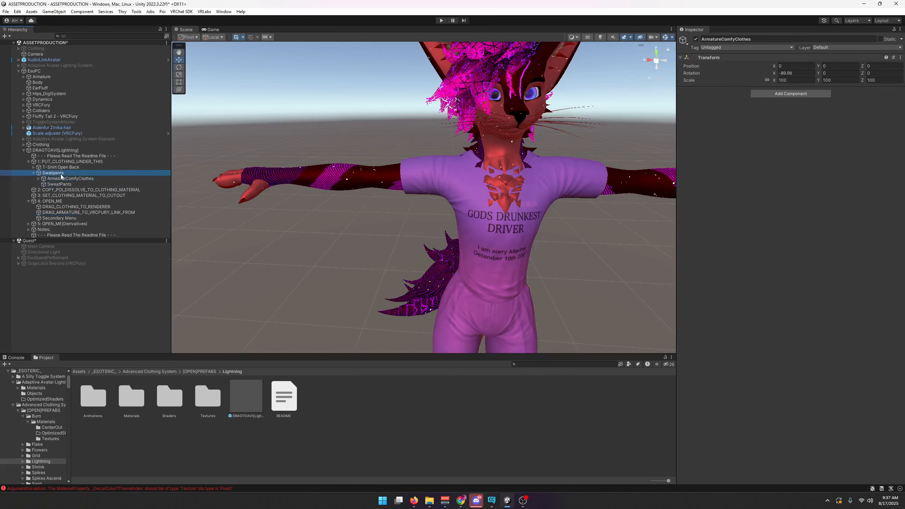
click(34, 173)
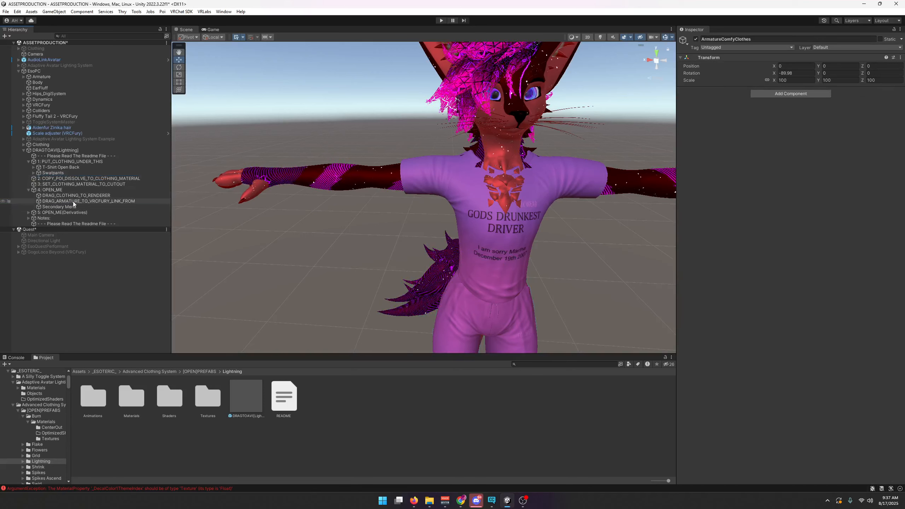
Scale CHANGE_MY_SIZE_AROUND_AVATAR(Lighting Particles) under 5: OPEN_ME(Derivatives) to about 0.60 in X and 1.23 in Y
click(28, 212)
click(53, 213)
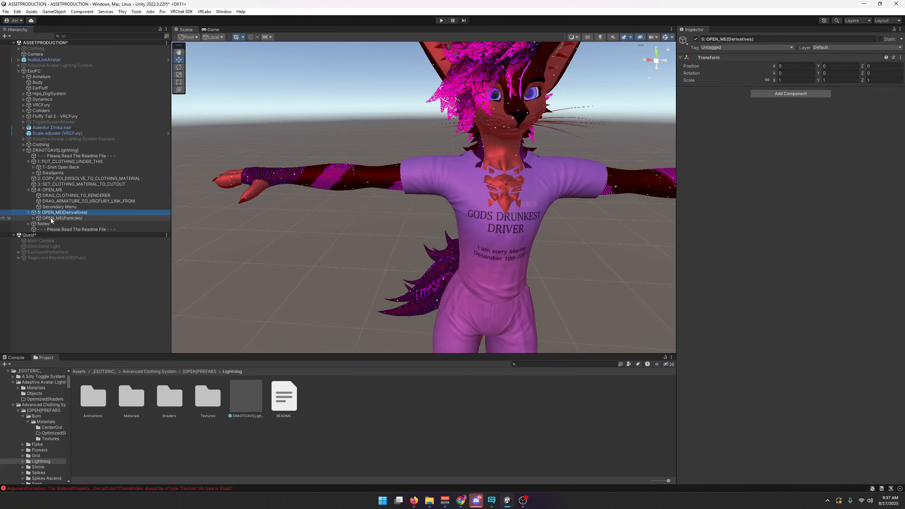
click(50, 218)
key(f)
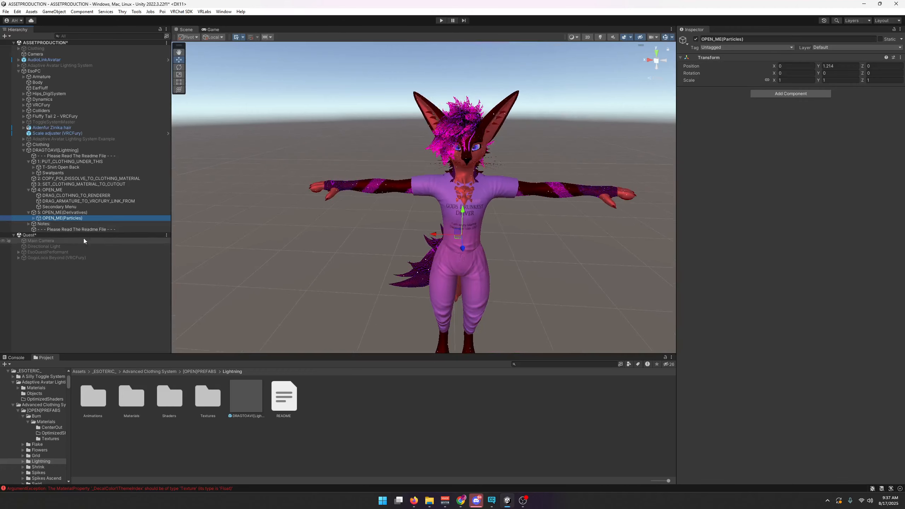
click(33, 218)
click(64, 224)
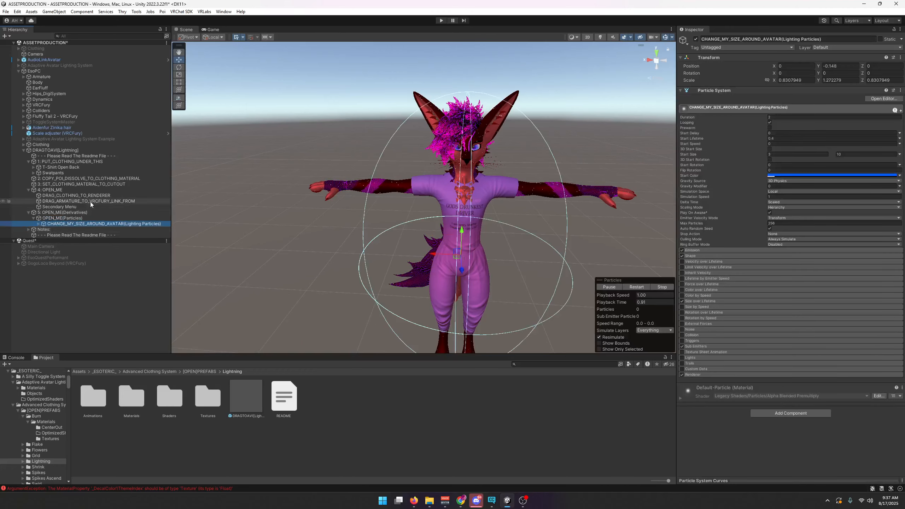
right_drag(268, 283, 340, 258)
click(178, 75)
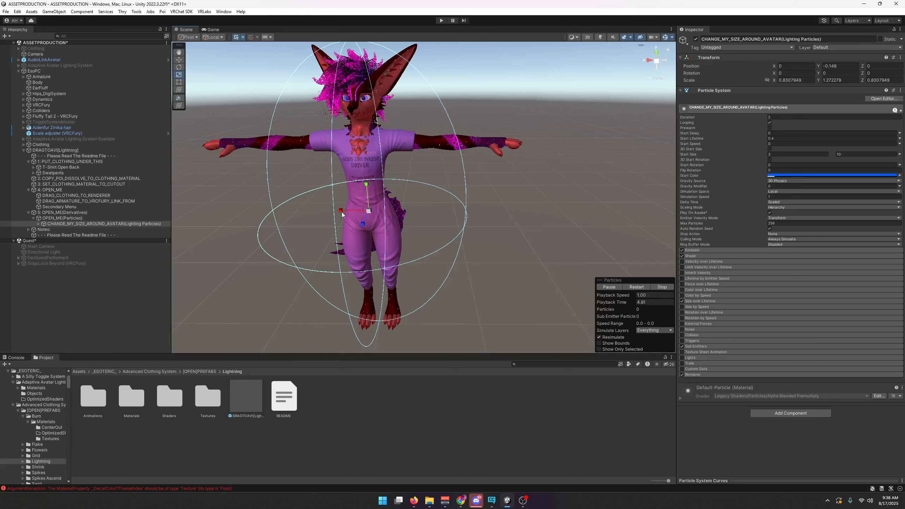
drag(341, 214, 442, 279)
middle_drag(442, 279, 427, 245)
key(w)
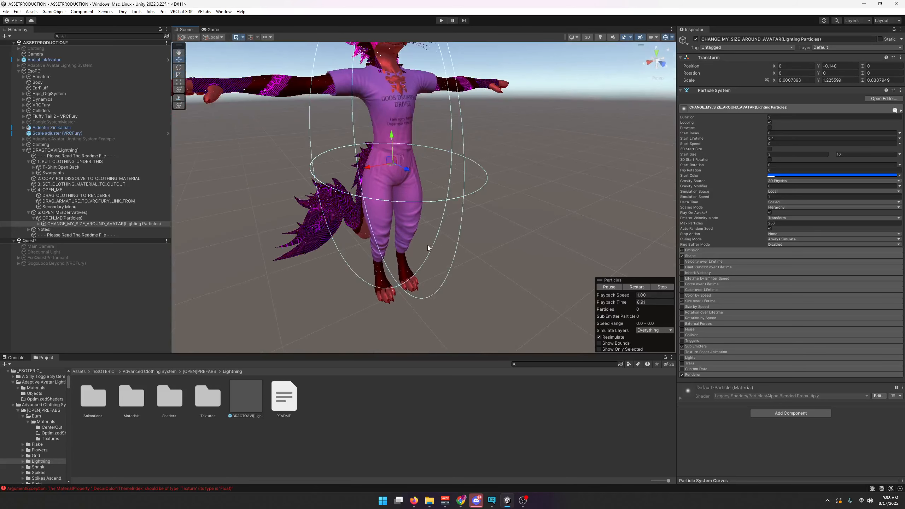
Inspect from several angles how the lighting particle volume fits around the avatar
click(39, 223)
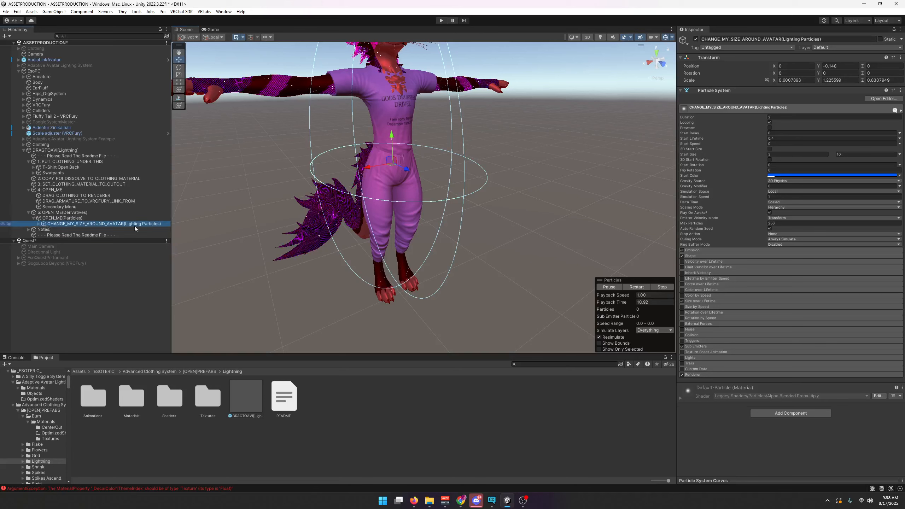
click(38, 224)
click(52, 229)
click(43, 224)
click(38, 224)
alt+drag(327, 230, 314, 248)
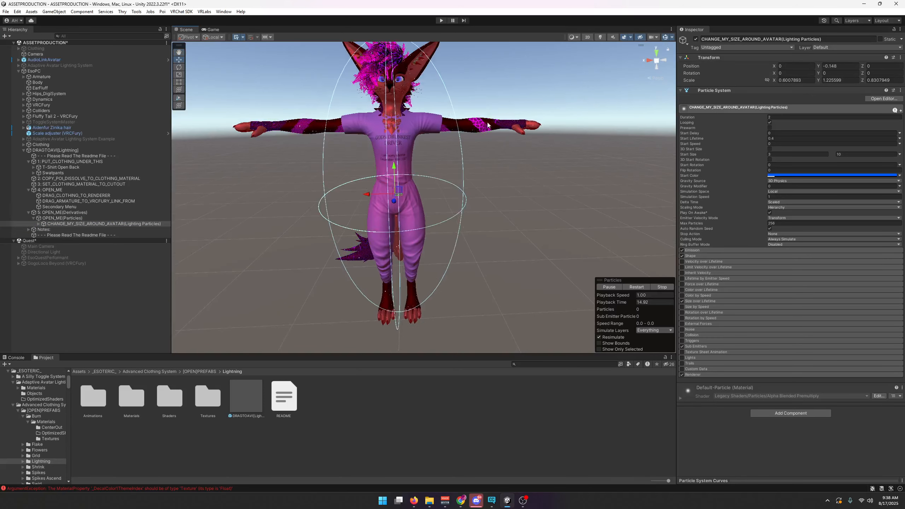
middle_drag(386, 152, 392, 176)
middle_drag(423, 214, 406, 134)
alt+drag(401, 257, 404, 242)
middle_drag(404, 280, 355, 249)
Try widening the lighting particle volume to about 1.20 in X, and undo the scaling
key(r)
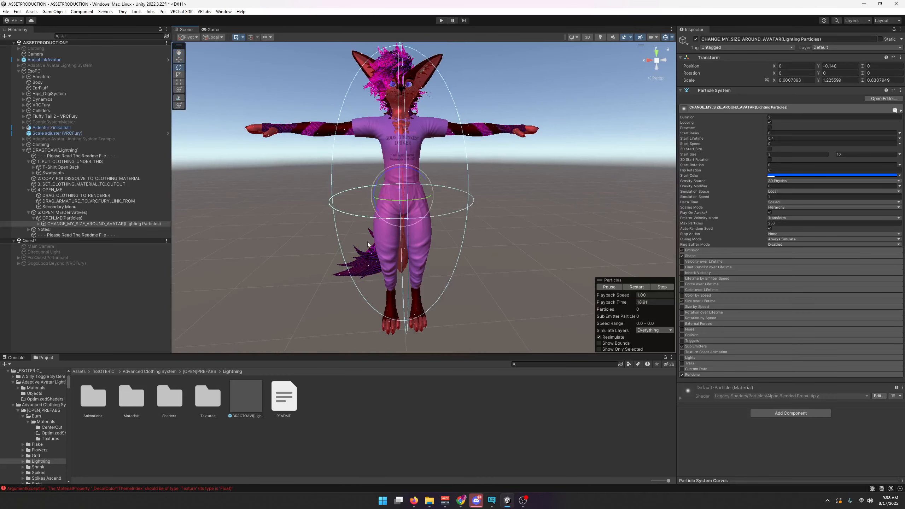
drag(375, 195, 348, 199)
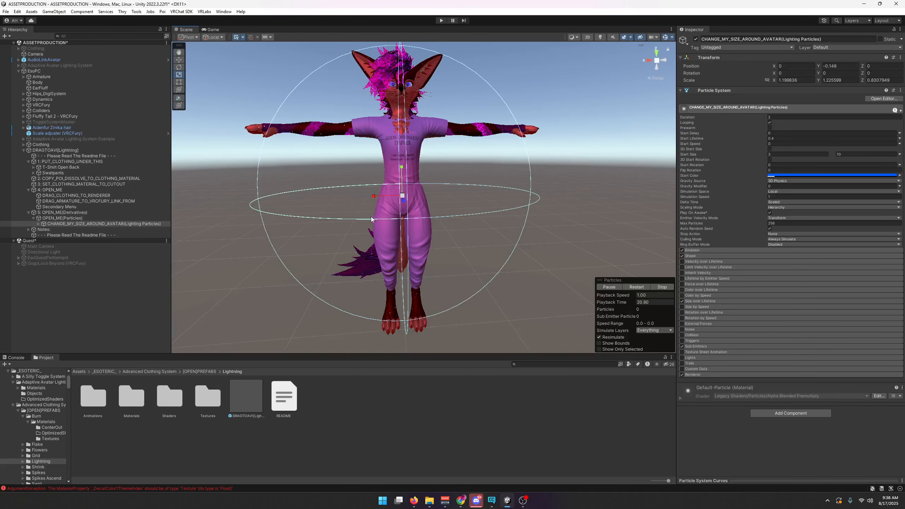
key(ctrl+z)
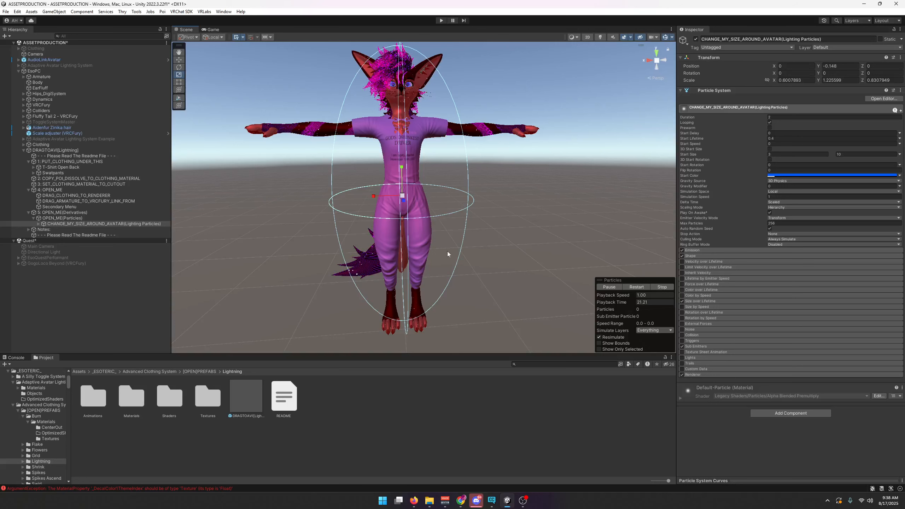
Collapse the DRAGTOAVI[Lightning] hierarchy and delete the object from the avatar
click(298, 225)
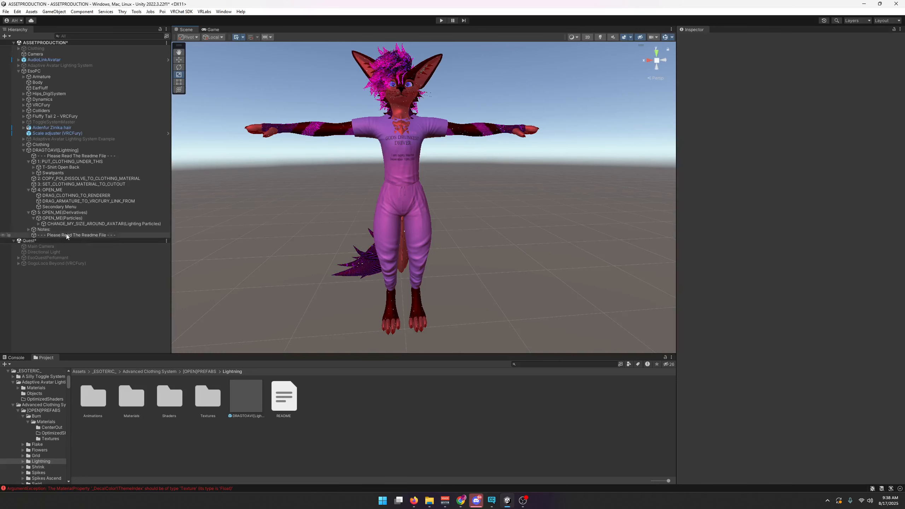
click(33, 218)
click(29, 213)
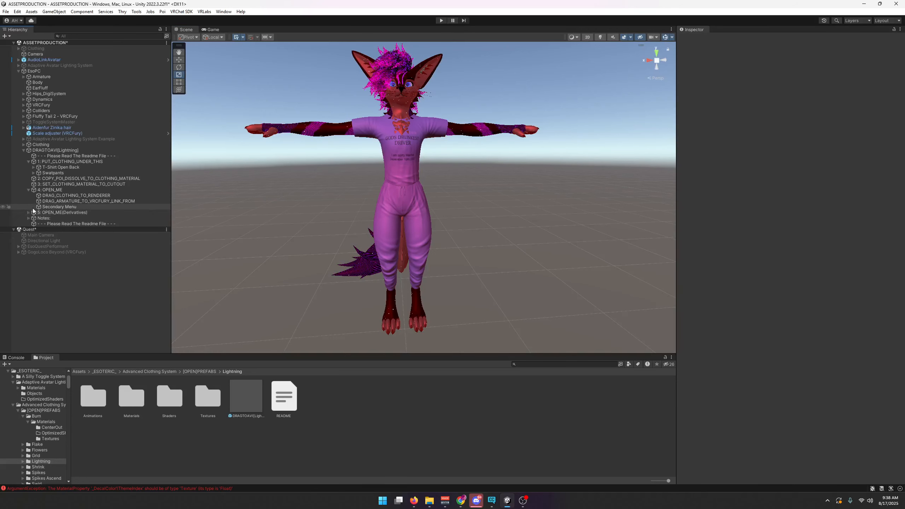
click(28, 189)
click(29, 161)
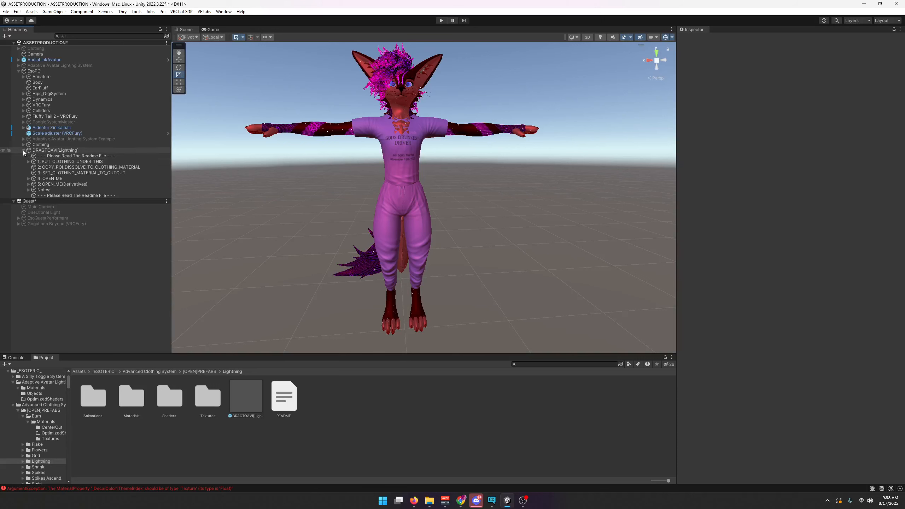
click(24, 150)
click(46, 150)
key(Delete)
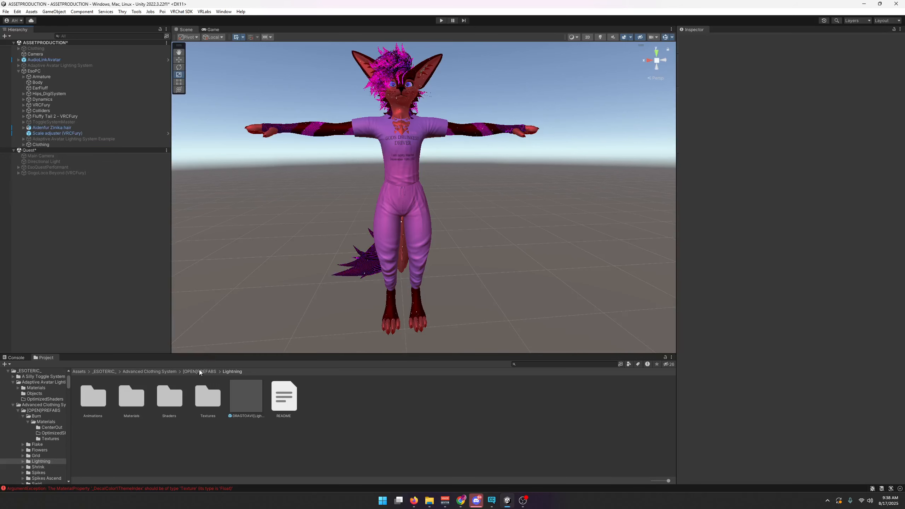
Add the DRAGTOAVI[Teleporter] prefab from the Teleporter folder to the EsoPC avatar and expand it
click(199, 371)
double_click(437, 398)
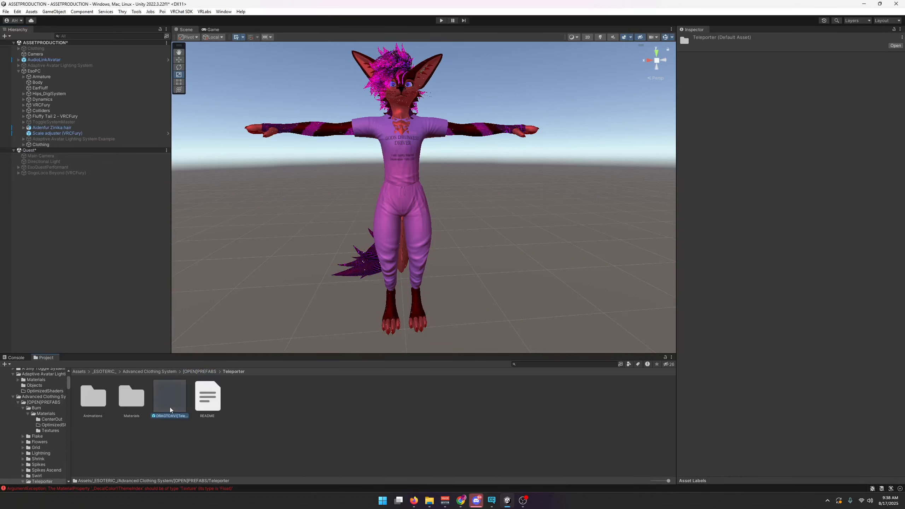
drag(170, 408, 27, 150)
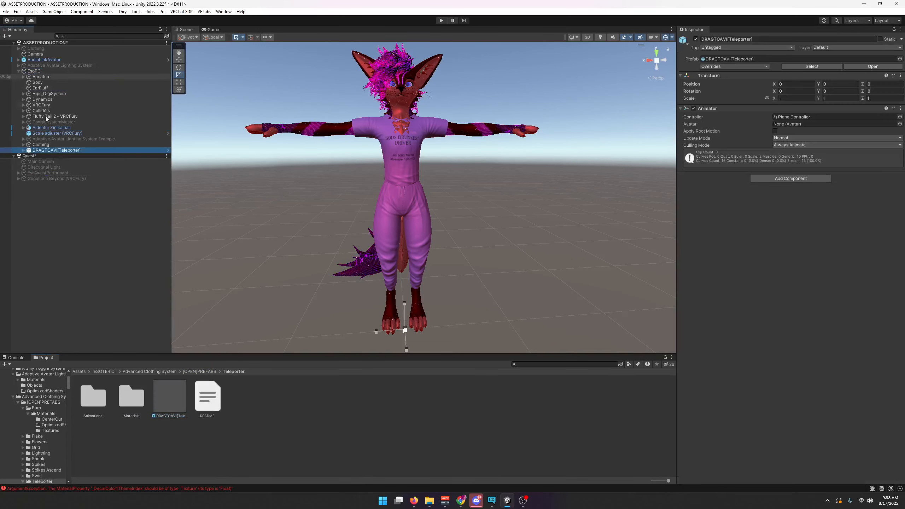
click(24, 150)
Move 1: PLACE_OVER_HEAD vertically to just above the avatar's ears, at about Y 2.16
click(62, 162)
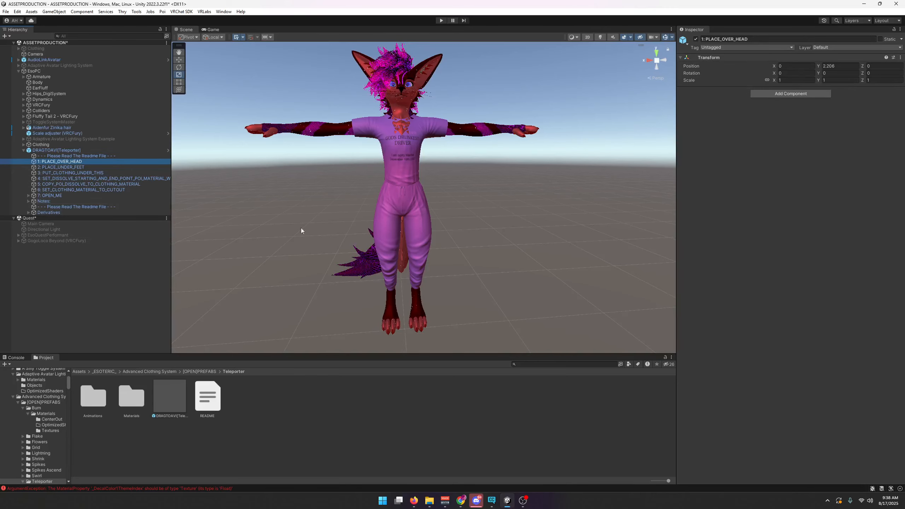
scroll(313, 227, down, 8)
alt+drag(310, 159, 332, 184)
middle_drag(333, 184, 356, 232)
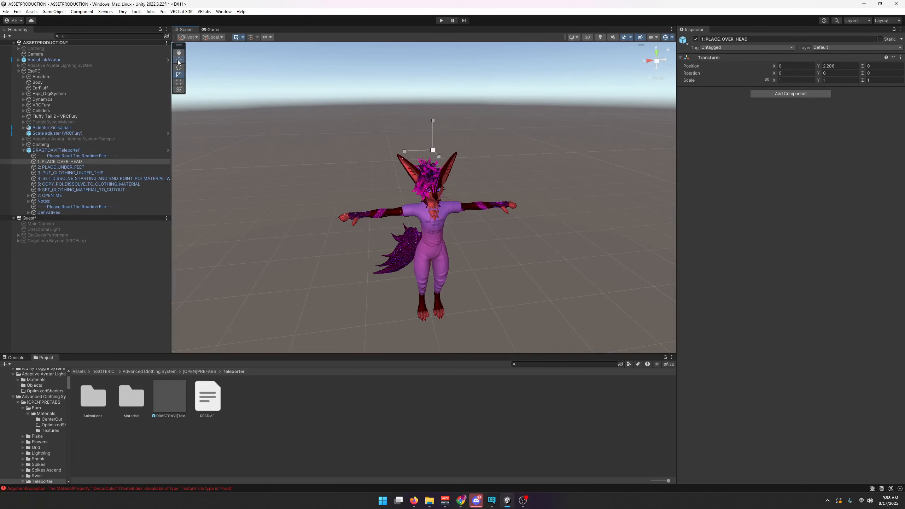
click(179, 60)
scroll(321, 208, up, 3)
alt+drag(347, 210, 422, 90)
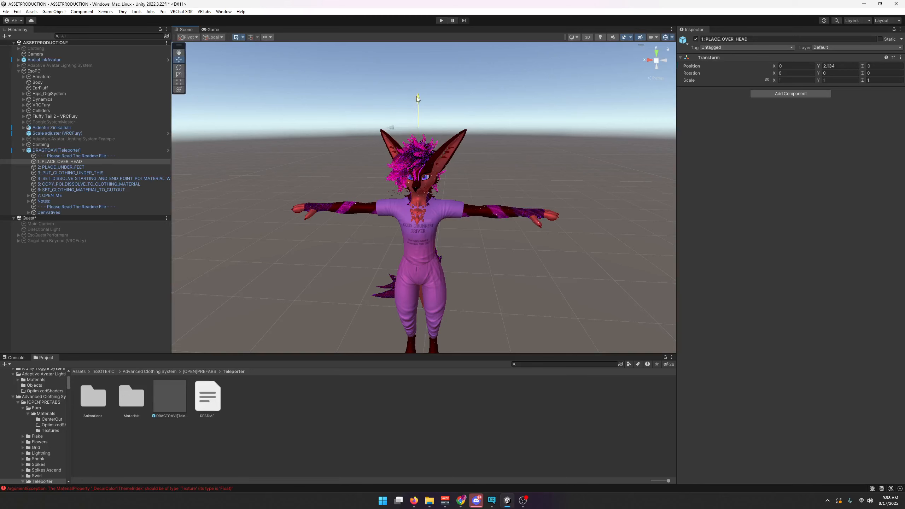
alt+drag(464, 148, 463, 141)
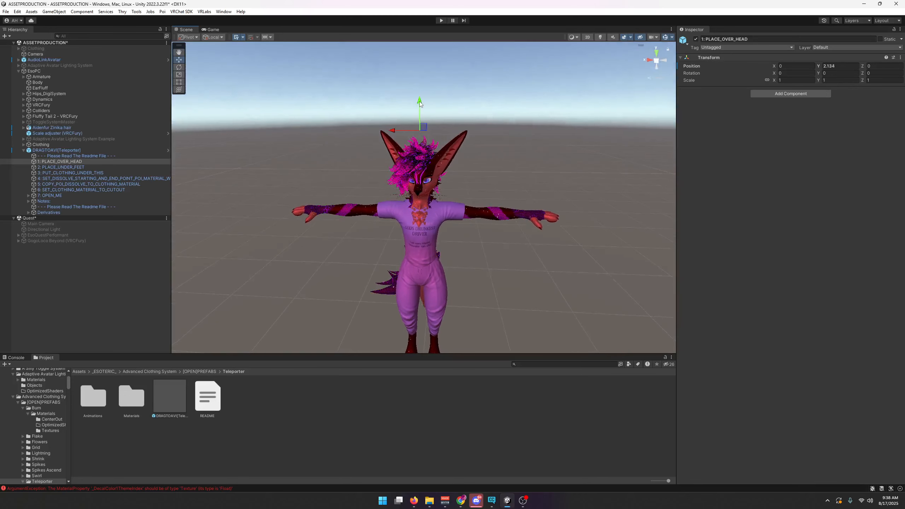
scroll(435, 132, up, 3)
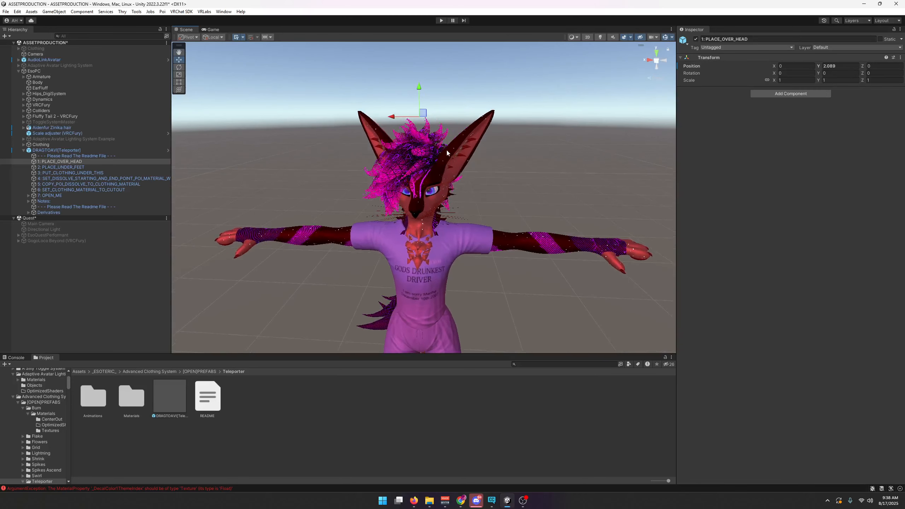
alt+drag(367, 187, 375, 181)
middle_drag(374, 181, 372, 196)
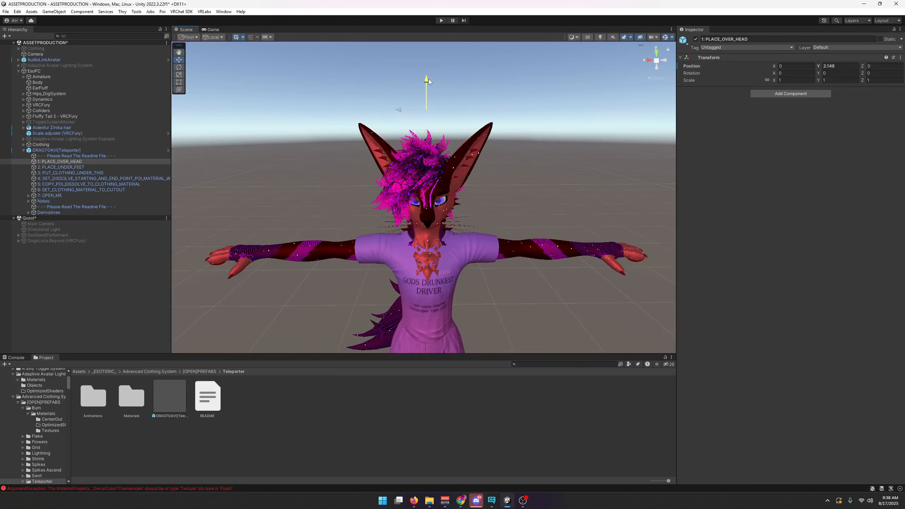
drag(428, 79, 428, 78)
alt+drag(403, 178, 436, 175)
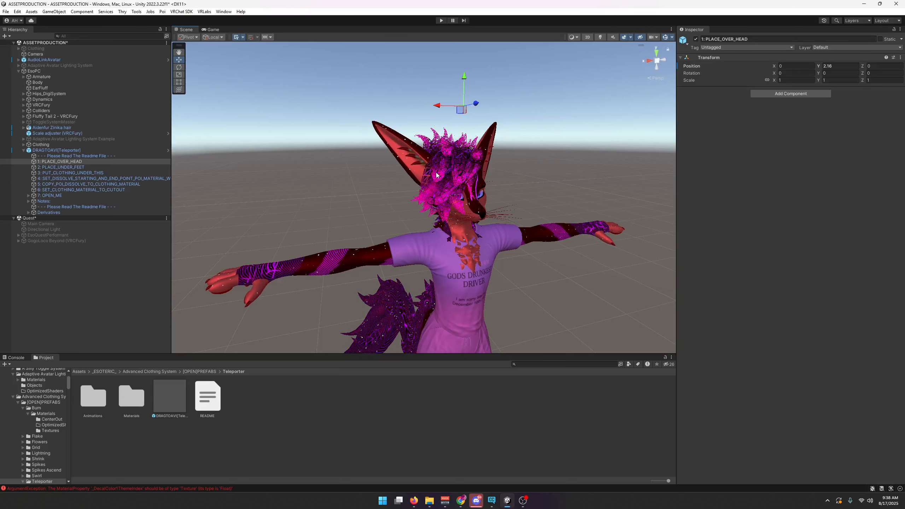
drag(465, 77, 392, 77)
Lower 2: PLACE_UNDER_FEET to just beneath the avatar's feet, at about Y -0.046
click(98, 168)
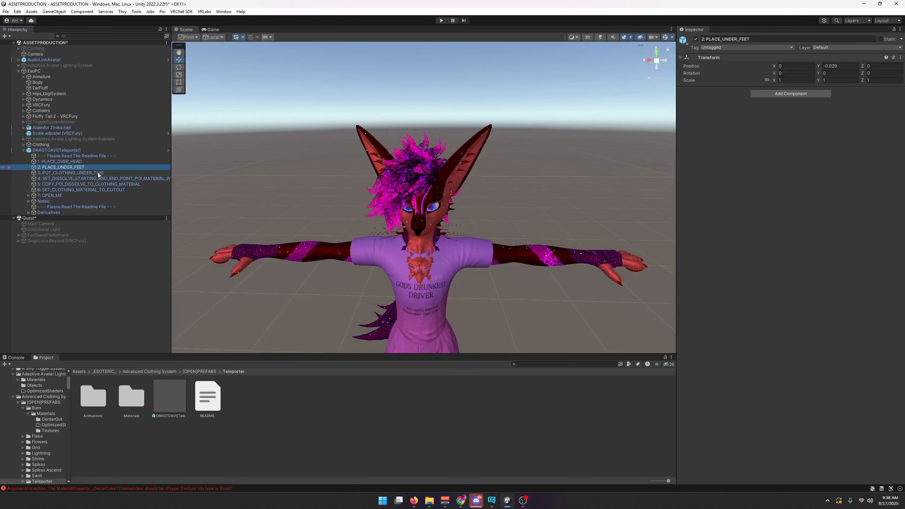
scroll(484, 183, down, 5)
alt+drag(485, 186, 538, 189)
middle_drag(534, 297, 494, 181)
scroll(495, 182, up, 8)
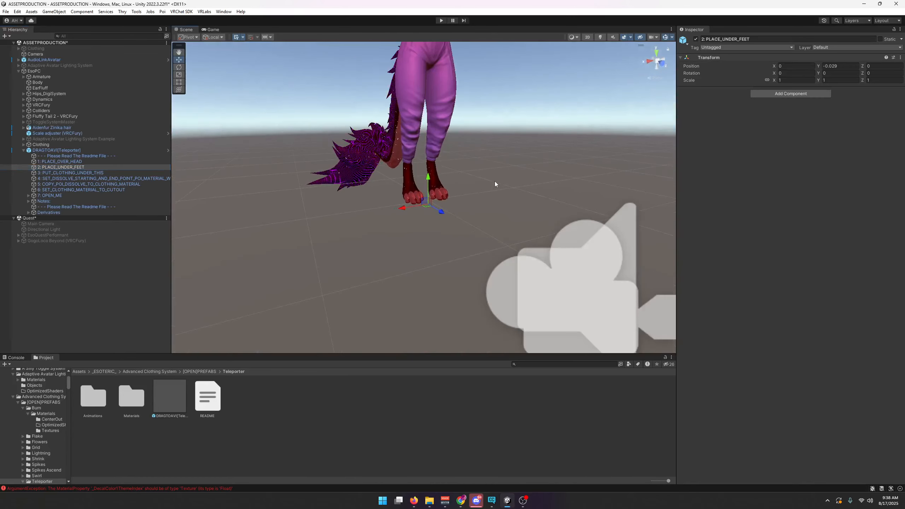
scroll(491, 197, down, 5)
scroll(524, 237, up, 9)
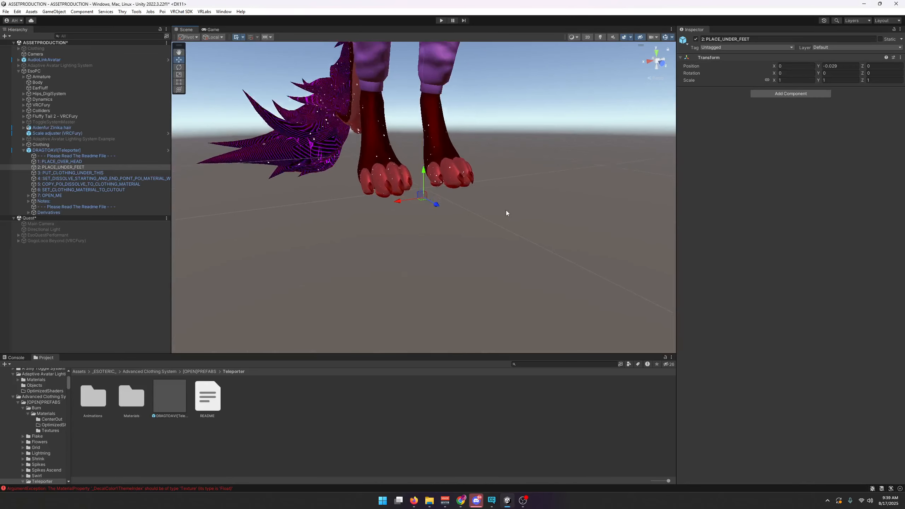
alt+drag(460, 198, 423, 182)
scroll(400, 289, down, 5)
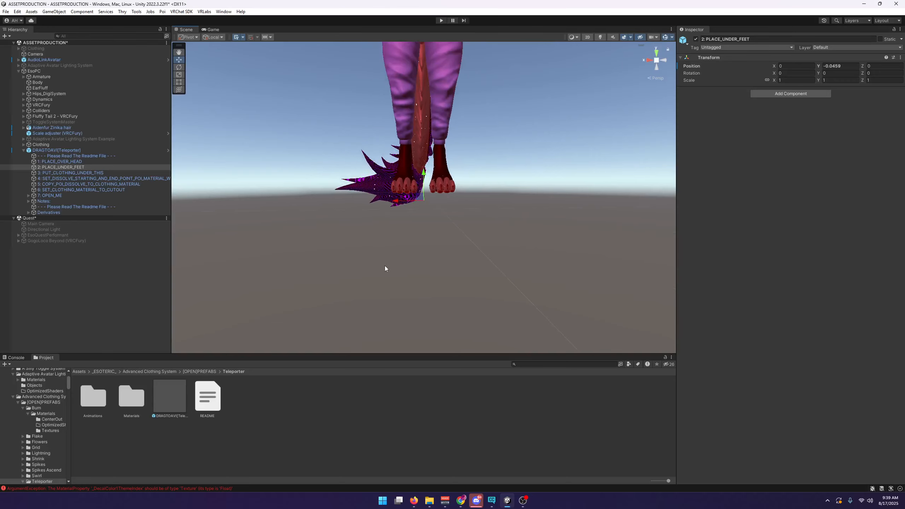
scroll(334, 227, down, 8)
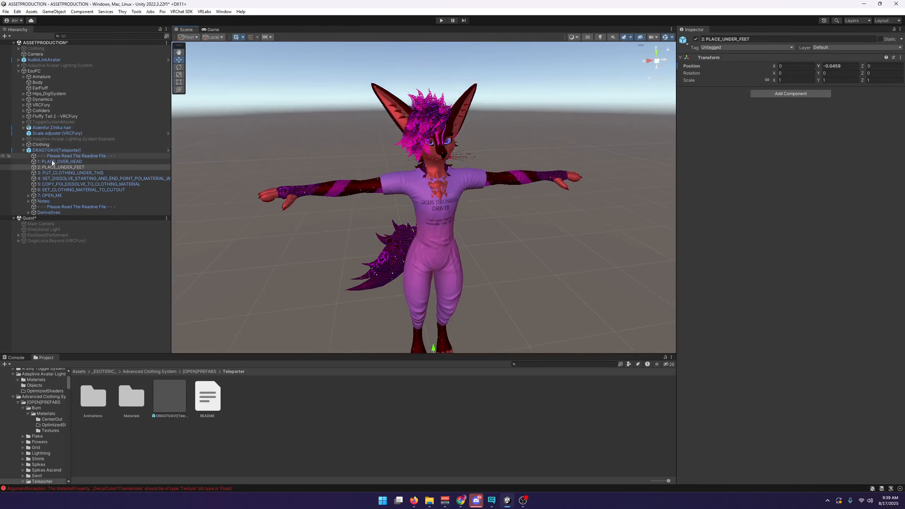
Paste the T-Shirt Open Back and sweatpants clothing objects as children of 3: PUT_CLOTHING_UNDER_THIS
click(66, 172)
key(ctrl+v)
drag(56, 180, 60, 174)
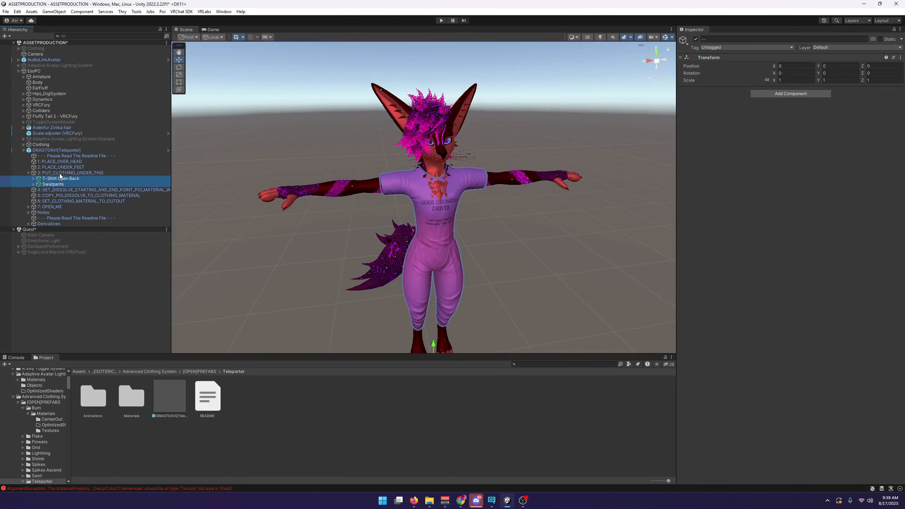
Unlock the Poiyomi shader of the teleporter material on 5: COPY_POI_DISSOLVE_TO_CLOTHING_MATERIAL
click(58, 190)
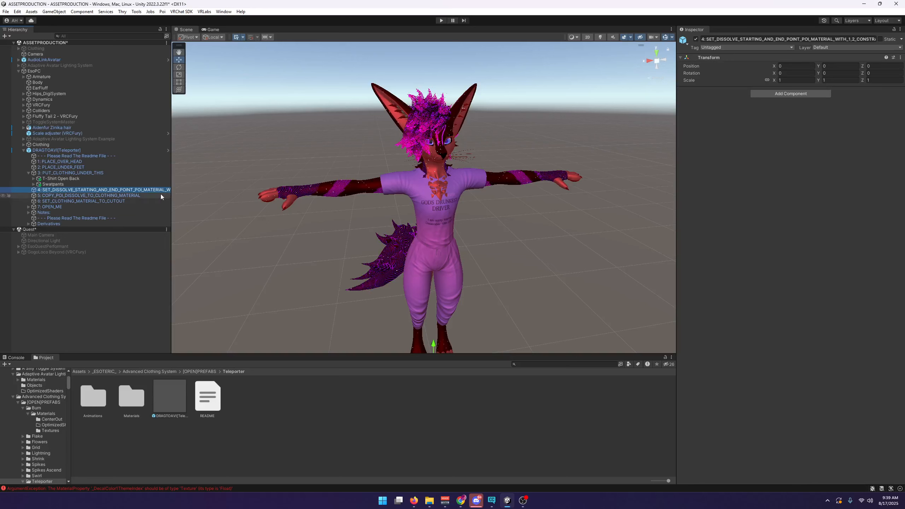
click(105, 197)
click(52, 190)
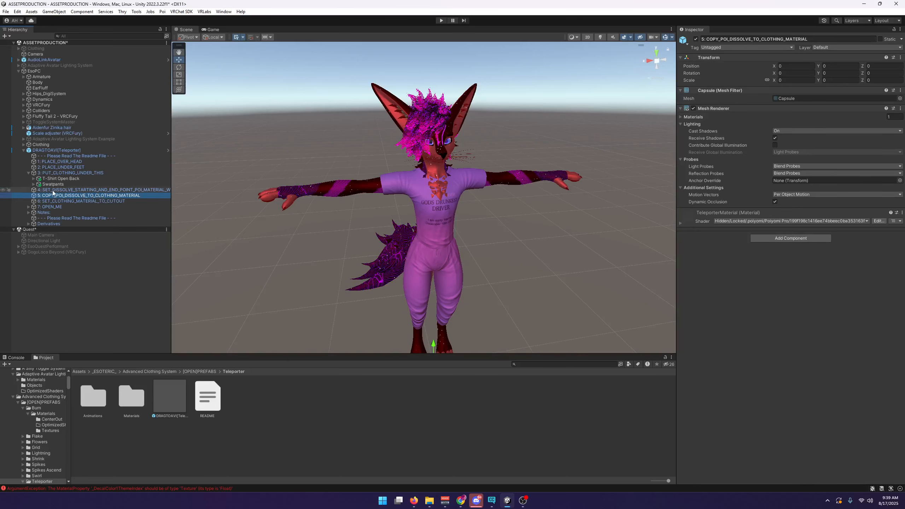
click(52, 196)
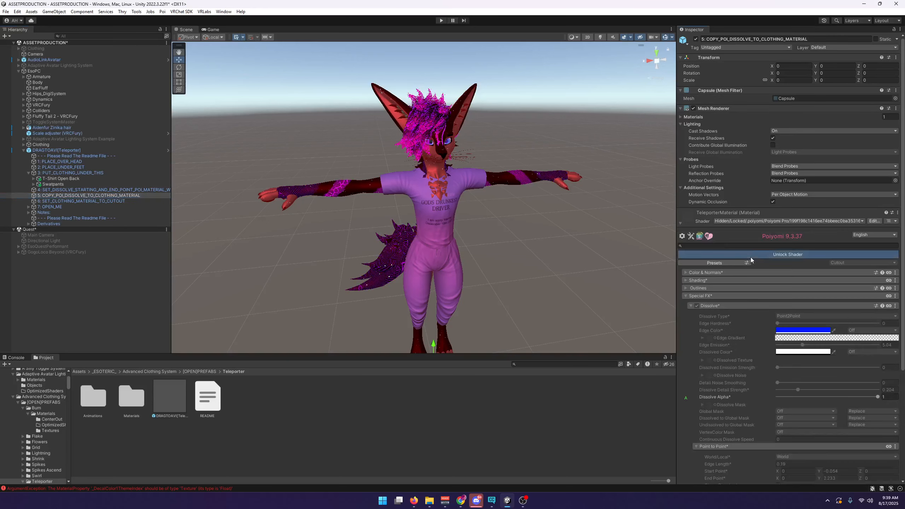
Compare the teleporter material's Point to Point start and end points with the positions of 1: PLACE_OVER_HEAD and 2: PLACE_UNDER_FEET
click(82, 189)
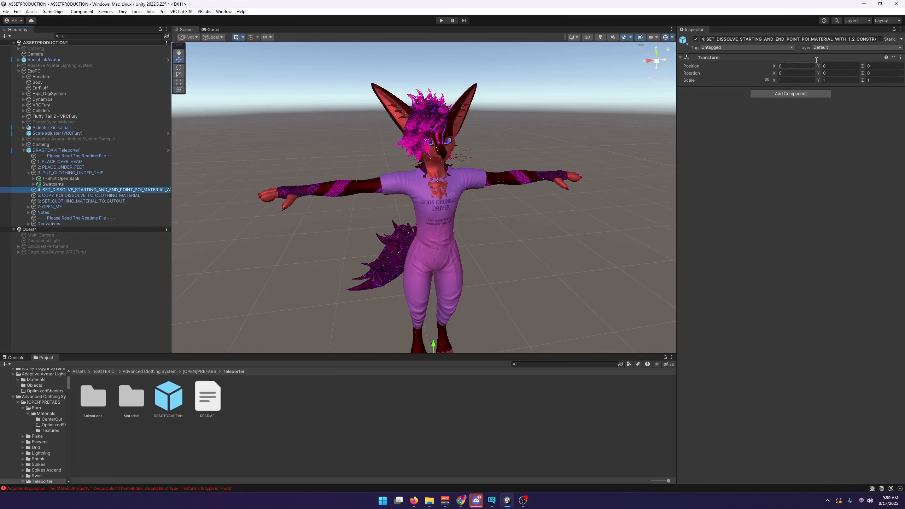
click(798, 39)
click(83, 197)
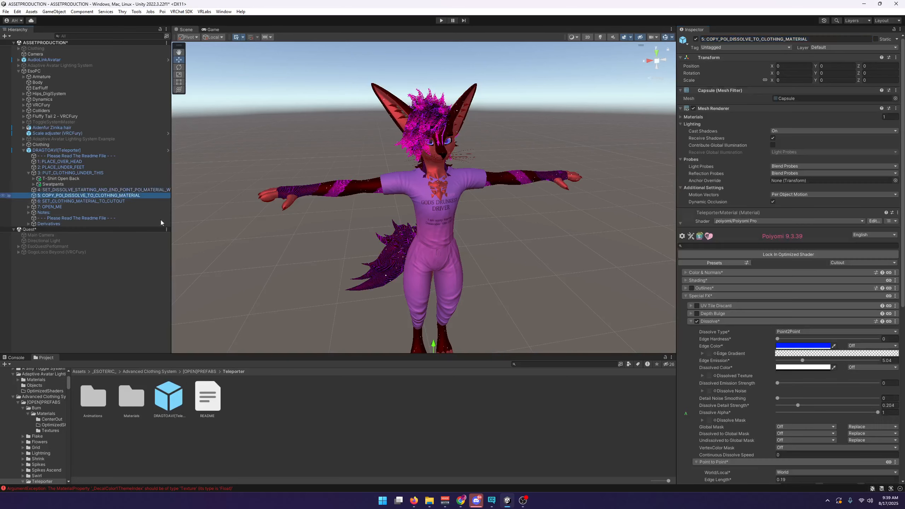
scroll(717, 323, down, 5)
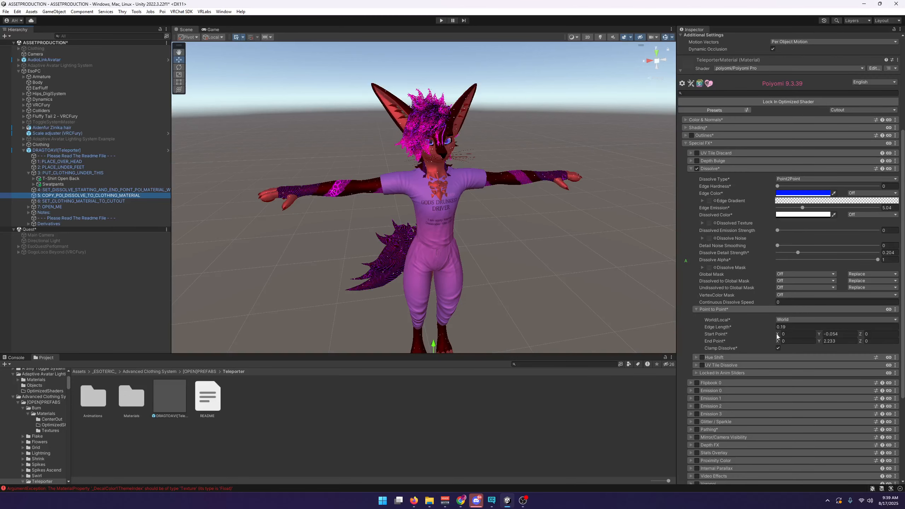
click(716, 333)
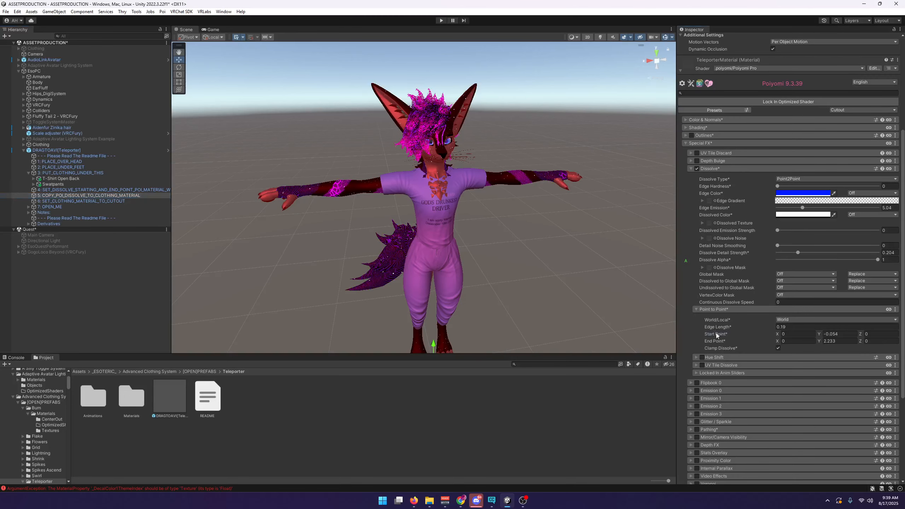
click(61, 167)
click(47, 161)
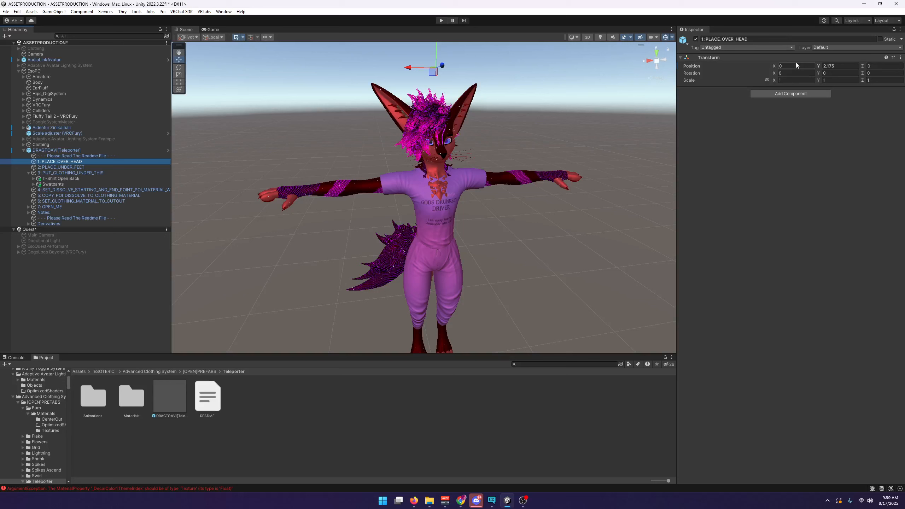
click(60, 167)
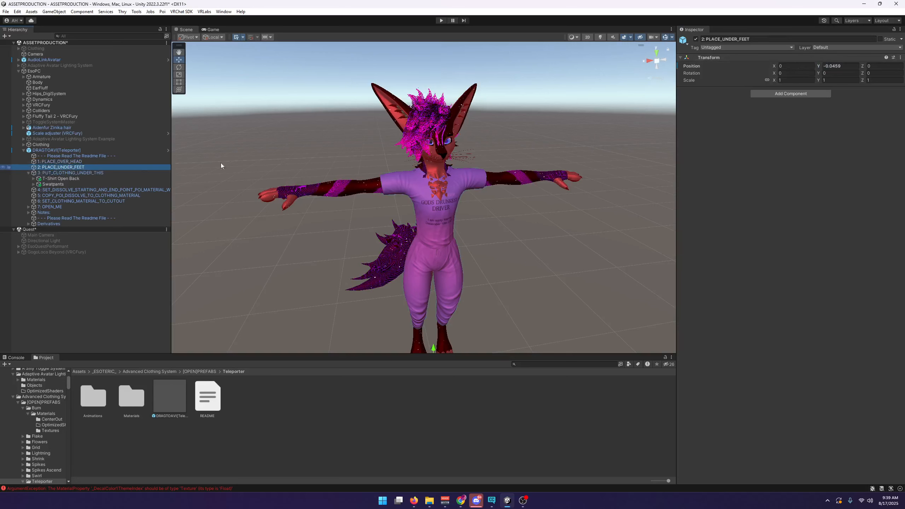
Set the teleporter material's dissolve End Point Y to the Y position of 1: PLACE_OVER_HEAD, 2.175
click(85, 161)
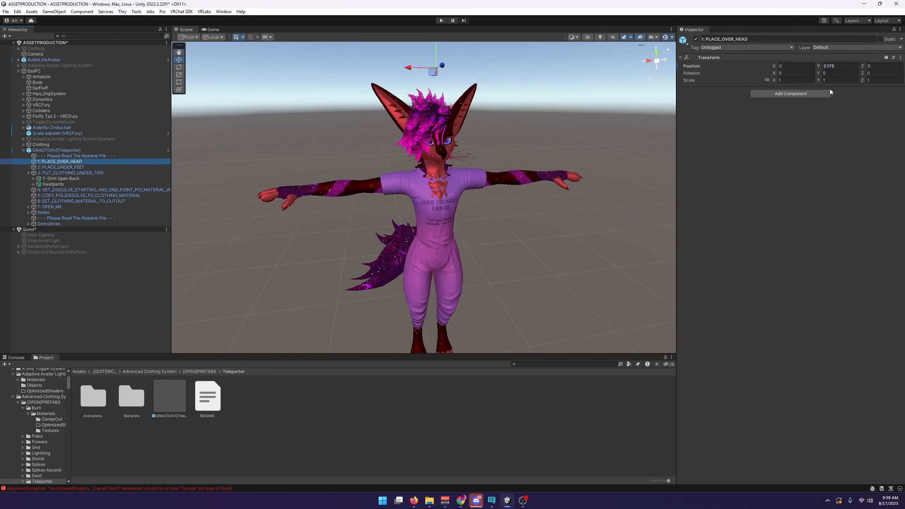
click(839, 67)
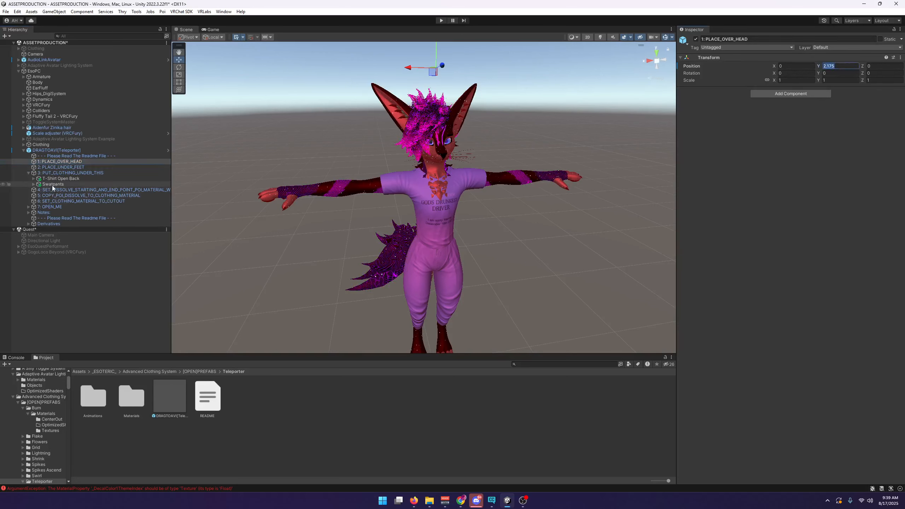
click(39, 196)
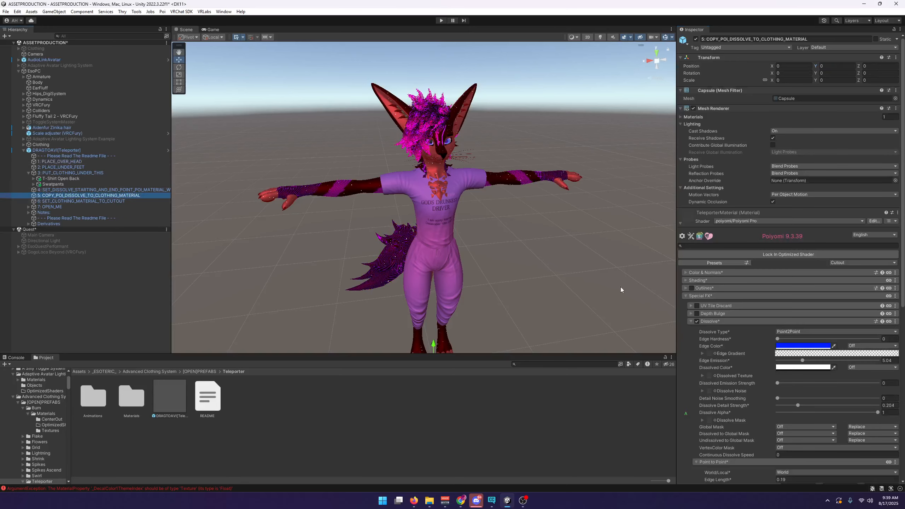
scroll(762, 379, down, 9)
click(844, 302)
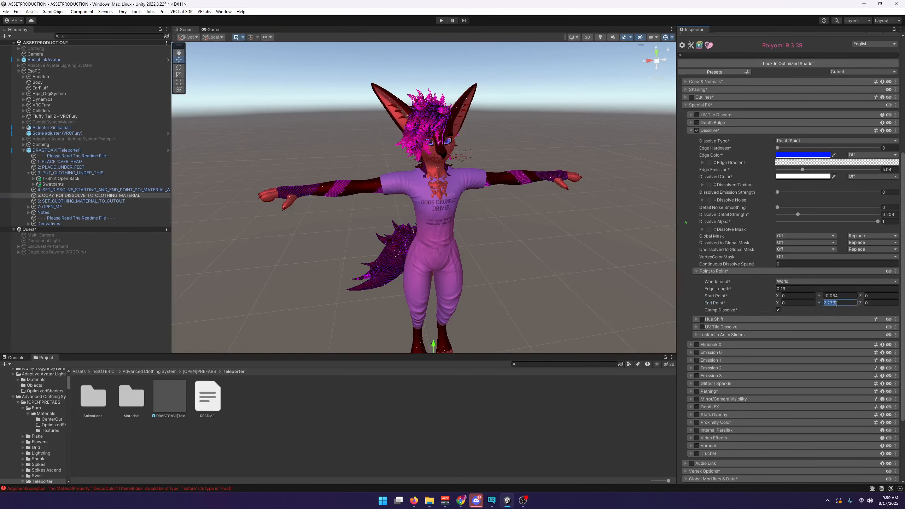
text(2.175)
Set the teleporter material's dissolve Start Point Y to the Y position of 2: PLACE_UNDER_FEET, -0.0459
click(60, 167)
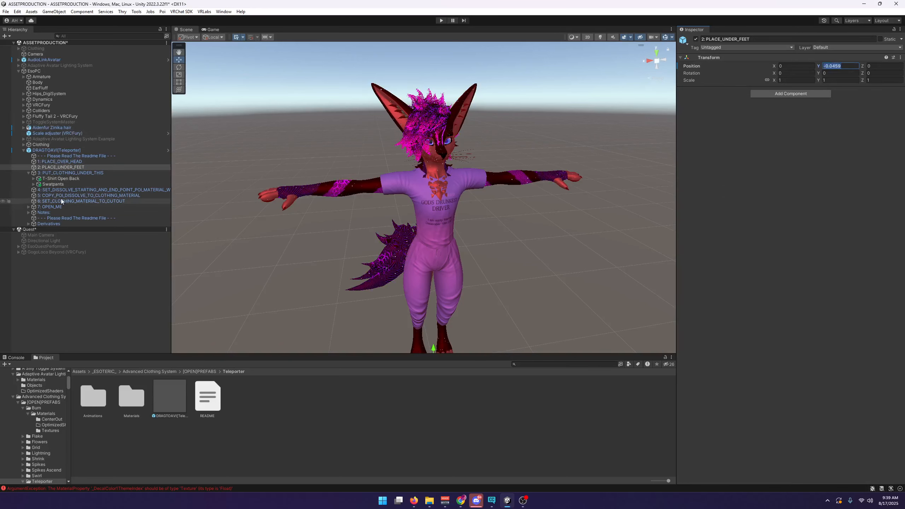
click(51, 195)
scroll(732, 398, down, 5)
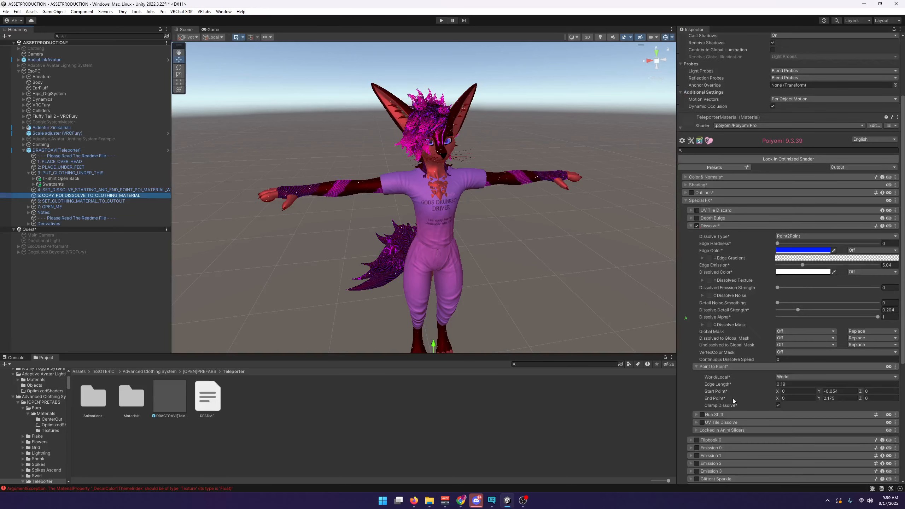
click(847, 390)
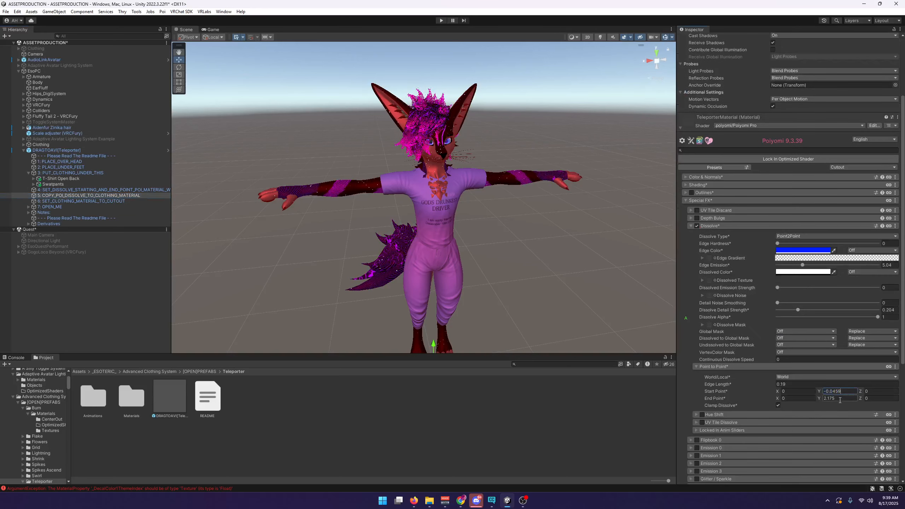
Copy the whole Dissolve section from the teleporter material on 5: COPY_POI_DISSOLVE_TO_CLOTHING_MATERIAL
click(77, 195)
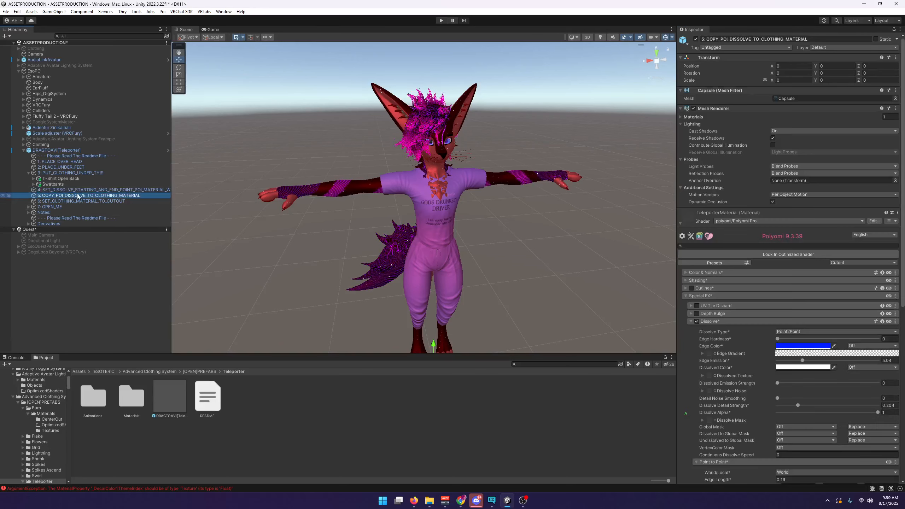
scroll(787, 320, down, 4)
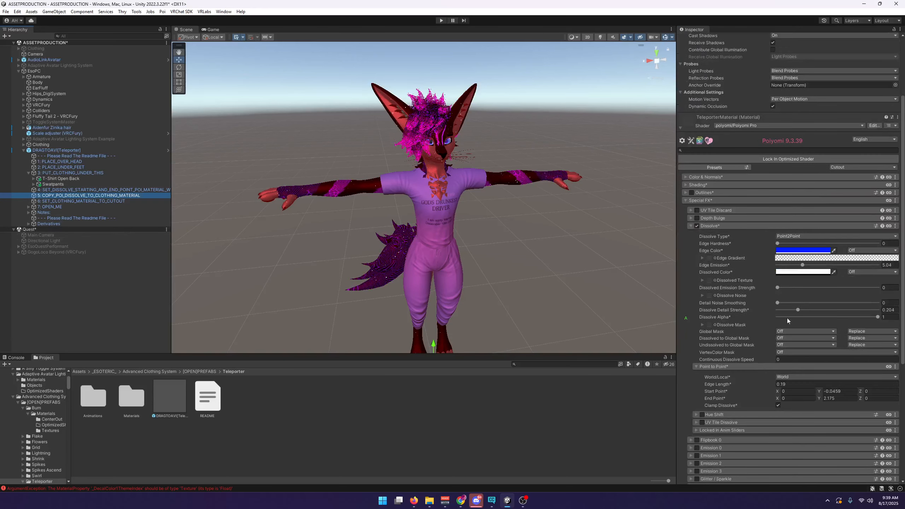
click(895, 226)
click(862, 249)
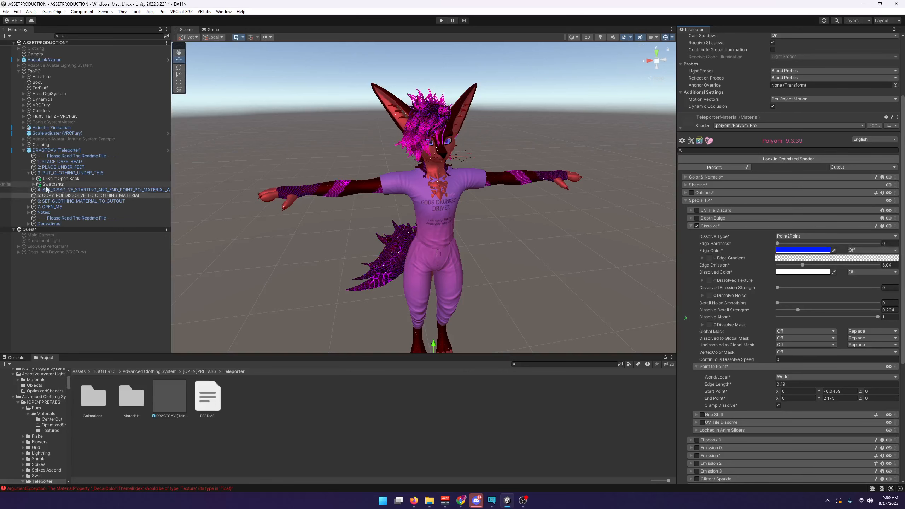
Paste the copied Dissolve settings into the Dissolve section of the SweatPants mesh's Sweatpants-Gradient1 material
click(50, 184)
click(34, 183)
click(59, 196)
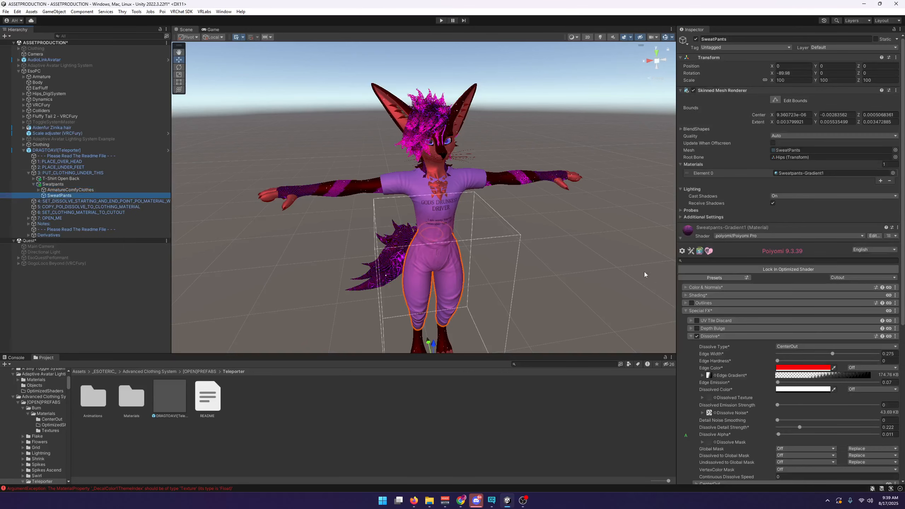
scroll(753, 331, down, 4)
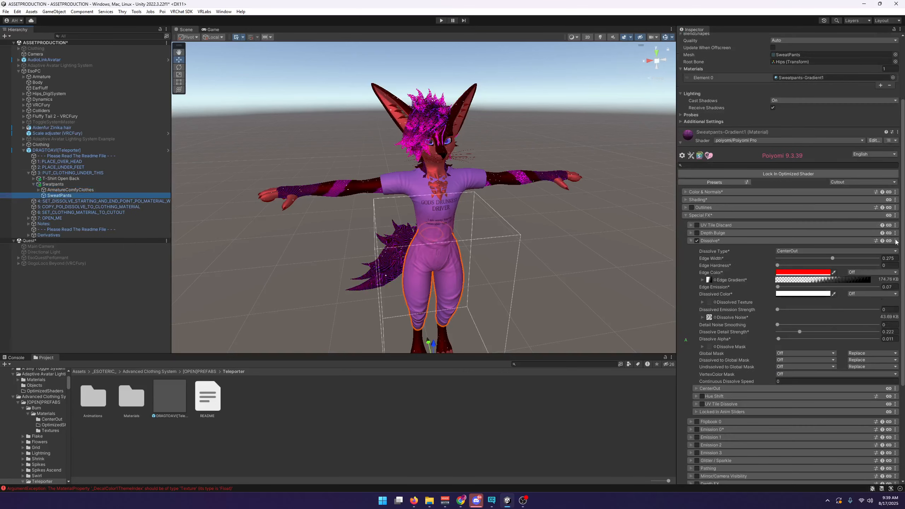
click(896, 241)
click(862, 273)
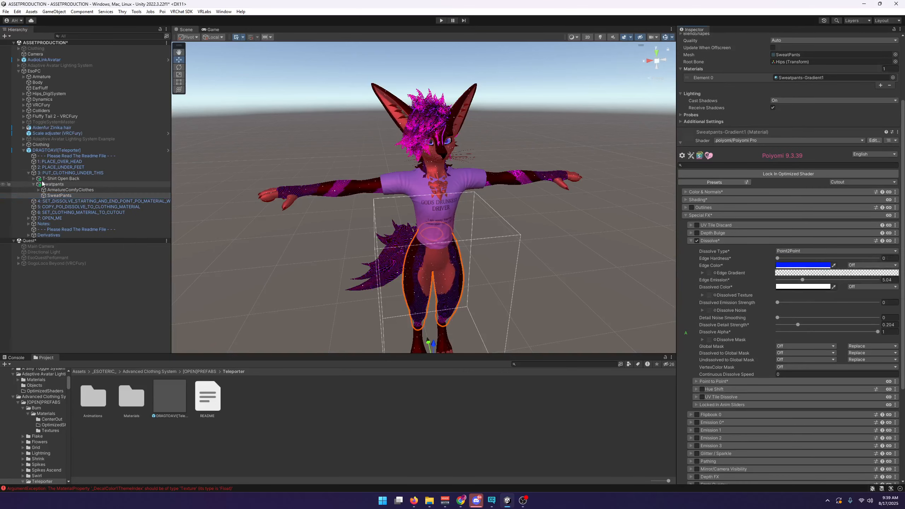
Paste the copied Dissolve settings into the TshirtOpenBack mesh's Tshirt-Gradient1 material and choose the Cutout rendering preset
click(34, 178)
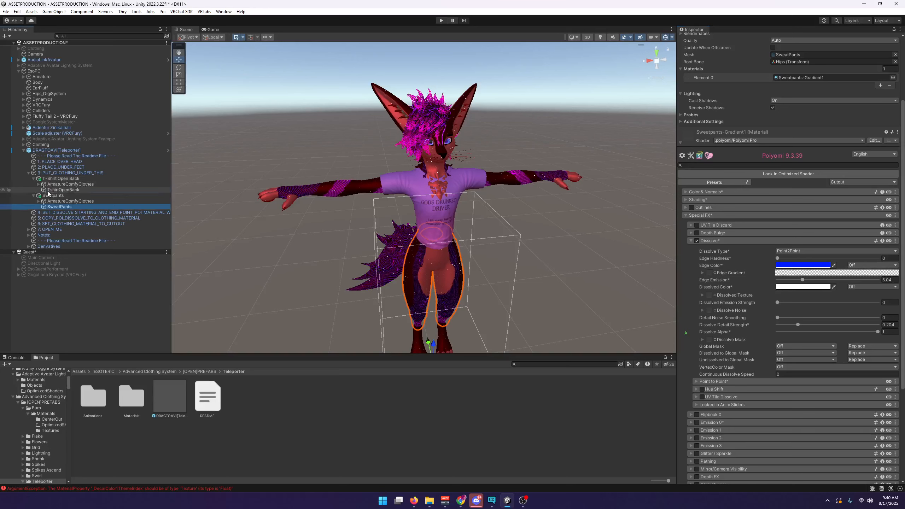
click(64, 190)
click(894, 344)
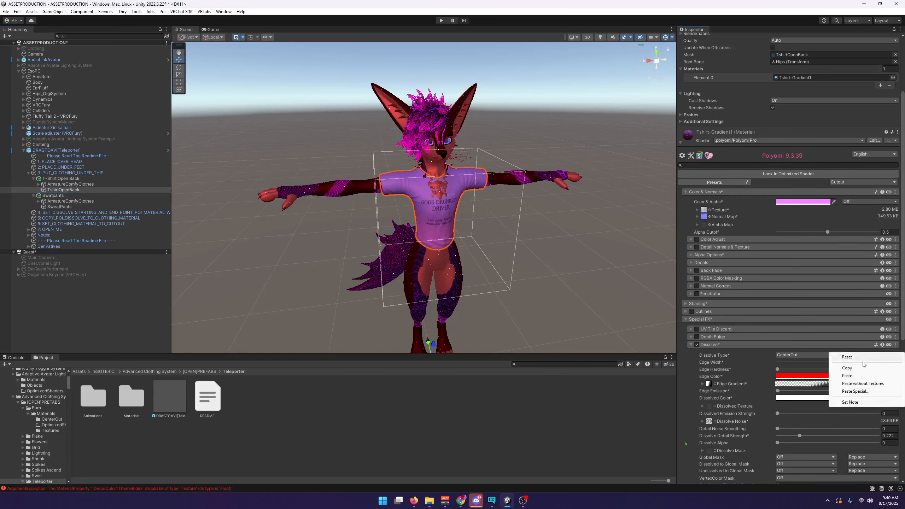
click(862, 370)
click(842, 182)
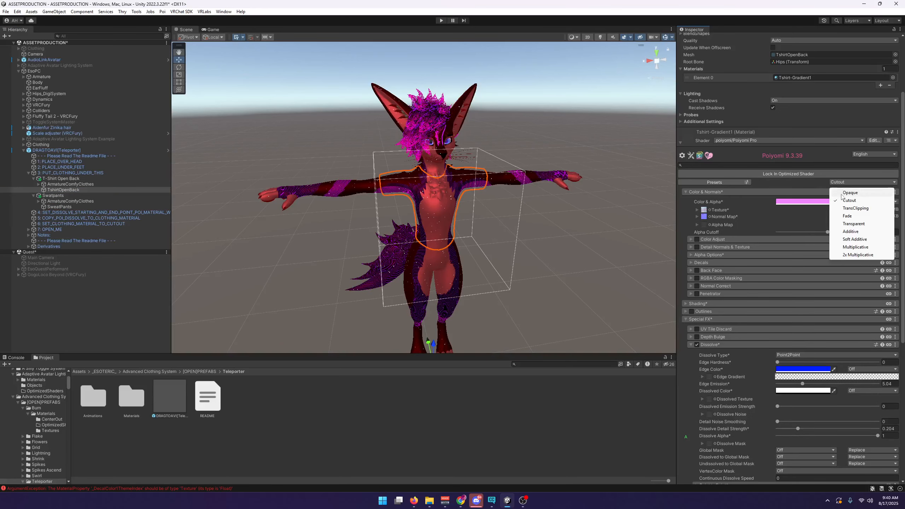
click(843, 200)
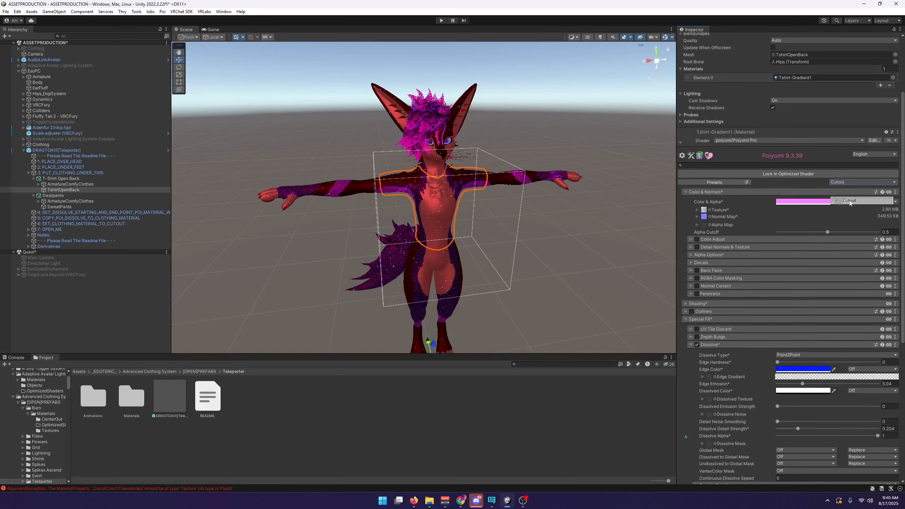
Review the instruction objects 5 and 6 of the teleporter prefab and expand 7: OPEN_ME
click(42, 218)
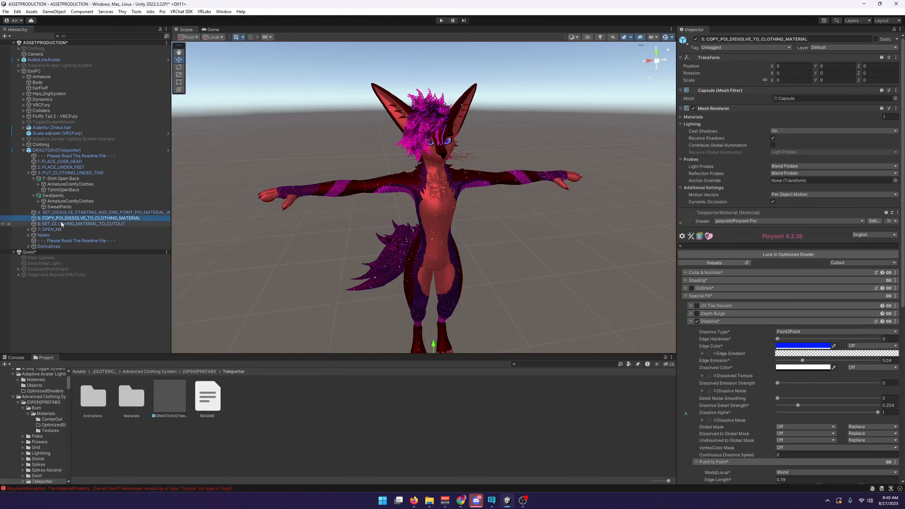
click(104, 223)
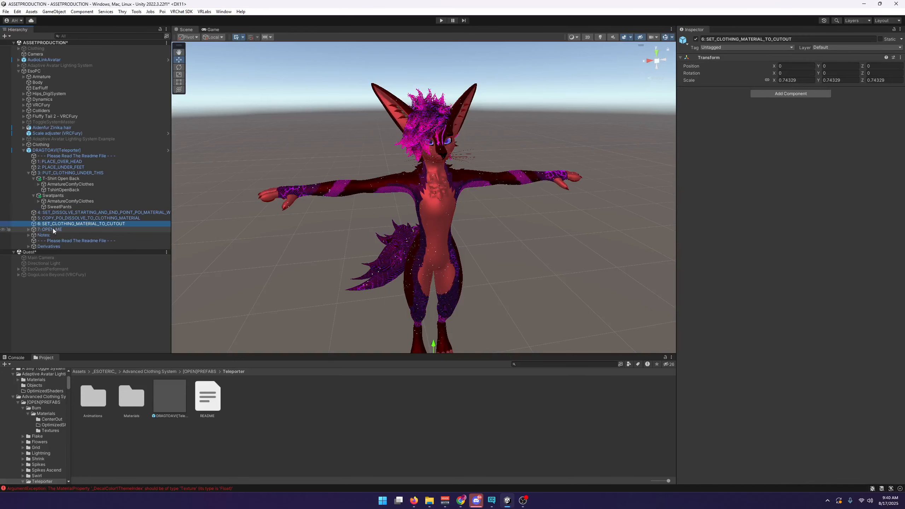
click(28, 230)
Preview the dissolve effect on SweatPants by lowering and raising its material's Dissolve Alpha
click(54, 207)
alt+drag(410, 249, 441, 272)
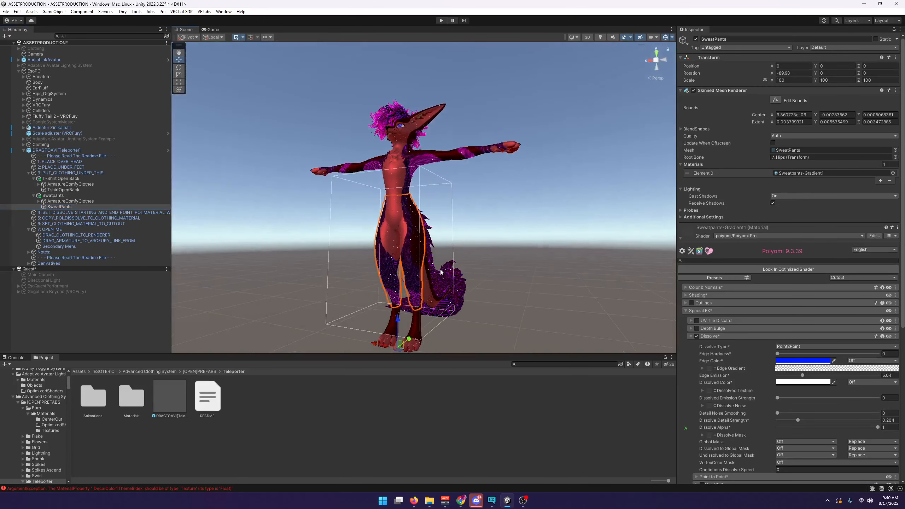
drag(846, 429, 796, 432)
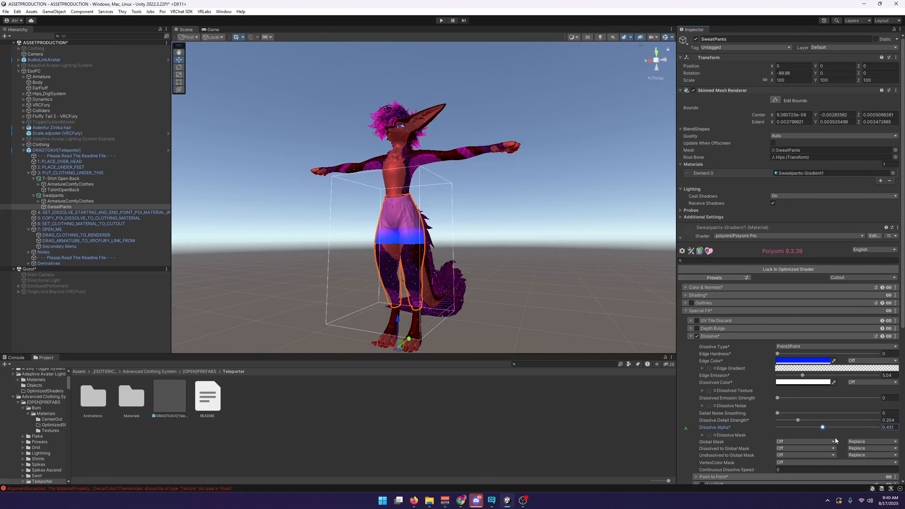
drag(830, 432, 868, 430)
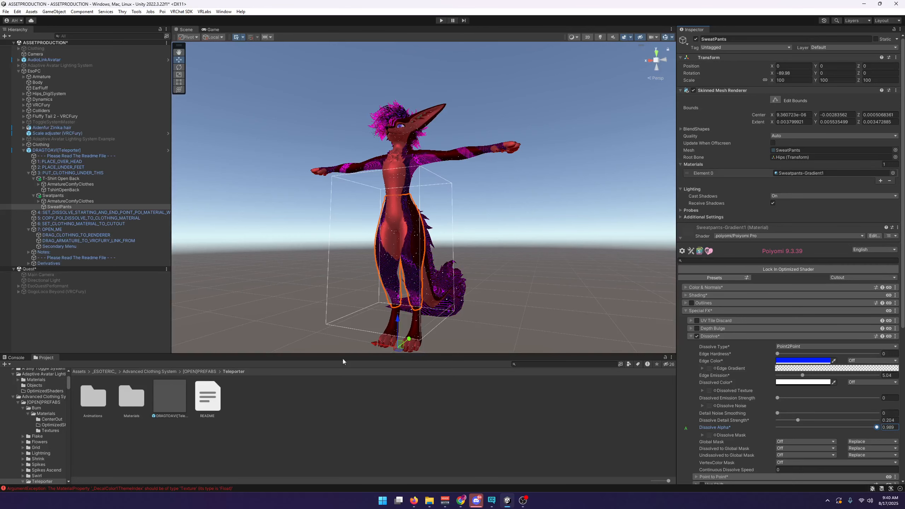
Set the SweatPants material's Dissolve Alpha to 1 and open the Burn folder in Advanced Clothing System's [OPEN]PREFABS
click(200, 371)
click(159, 371)
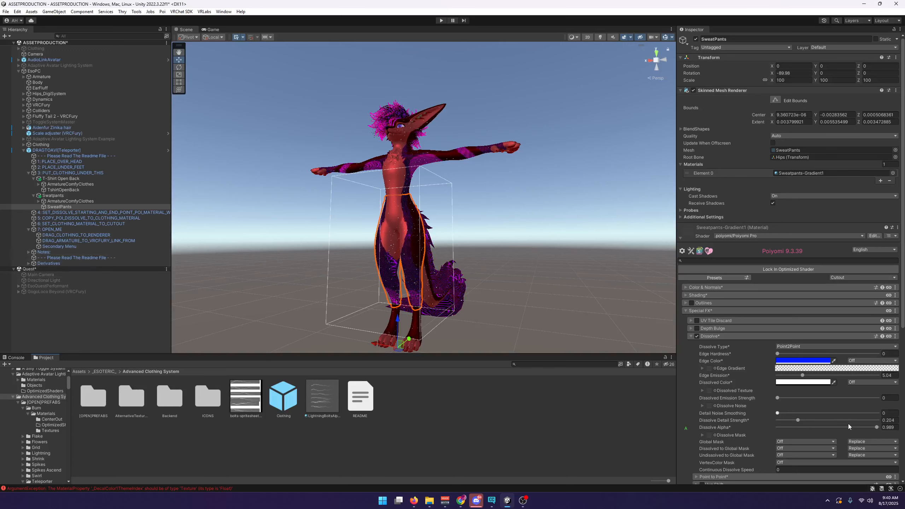
drag(855, 428, 903, 427)
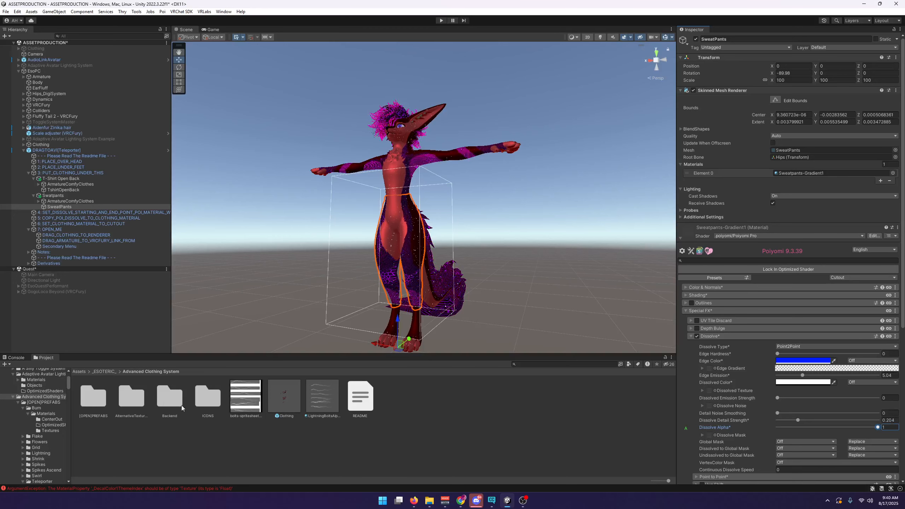
double_click(93, 396)
double_click(95, 398)
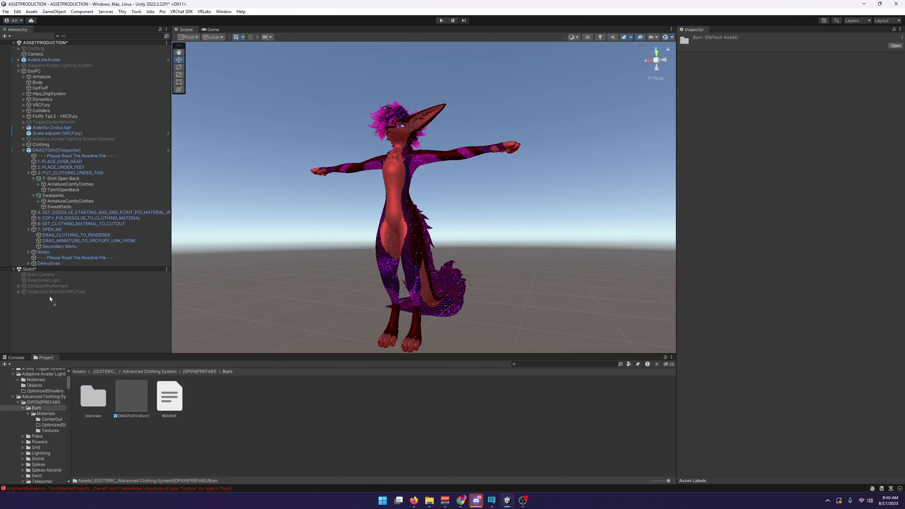
Add the DRAGTOAVI[Burn] prefab to the avatar above the teleporter prefab and open its object 2's Burn material Dissolve settings
drag(49, 295, 42, 156)
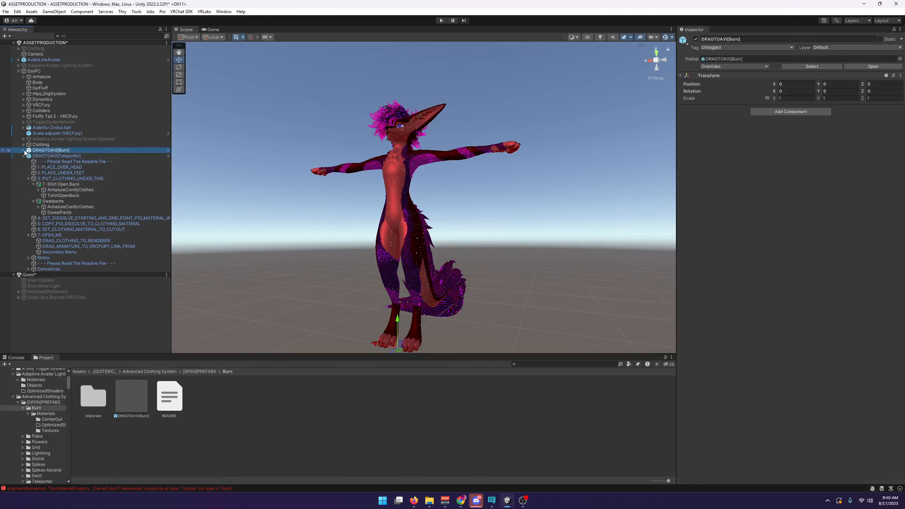
click(24, 151)
click(47, 167)
scroll(728, 351, down, 2)
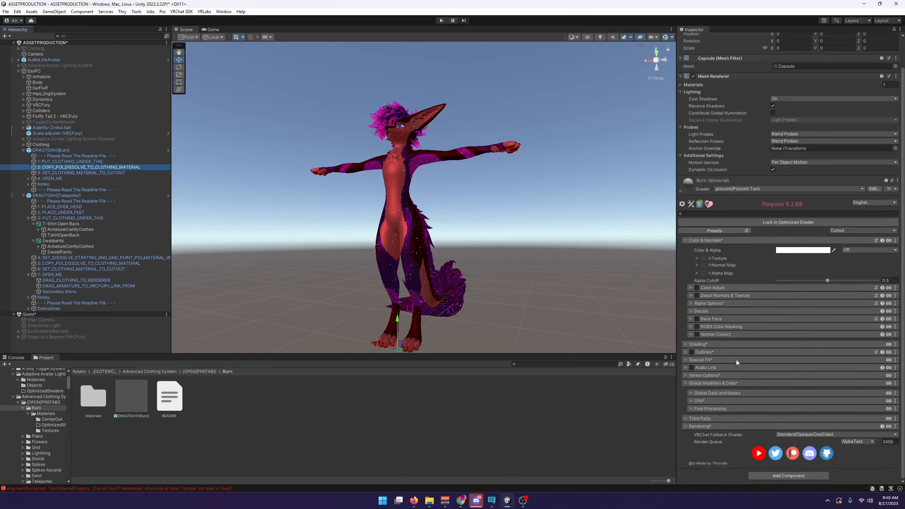
click(708, 360)
scroll(744, 421, down, 3)
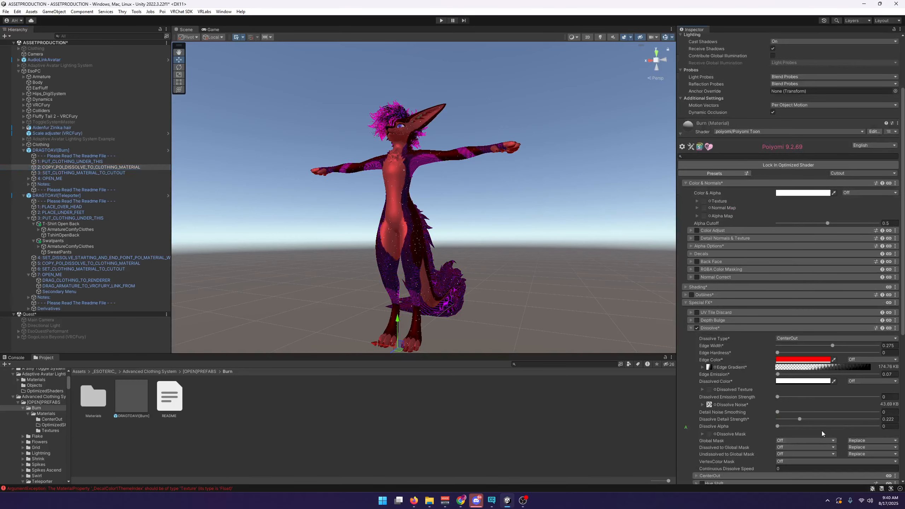
Try the Burn material's Dissolve Alpha across its range from 0 to 1 and leave it at 0.578
drag(804, 426, 848, 427)
drag(777, 426, 889, 431)
drag(844, 426, 895, 435)
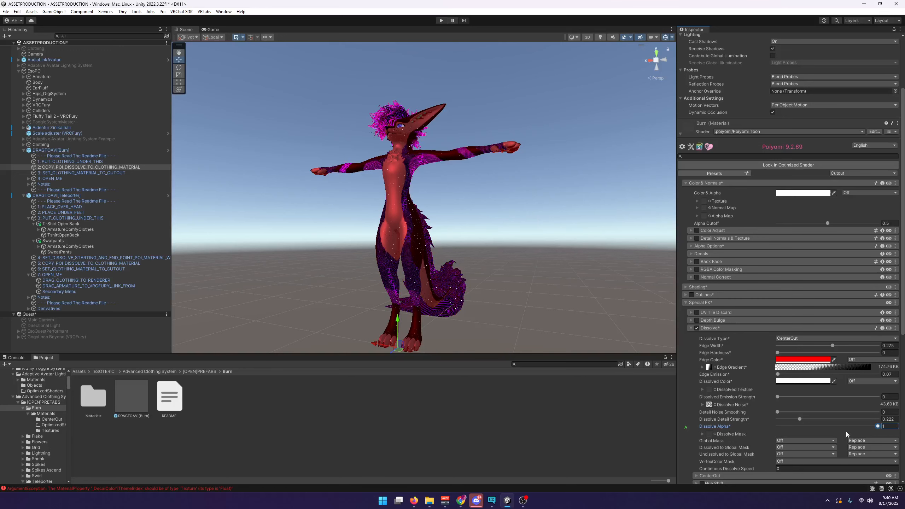
click(829, 425)
click(777, 427)
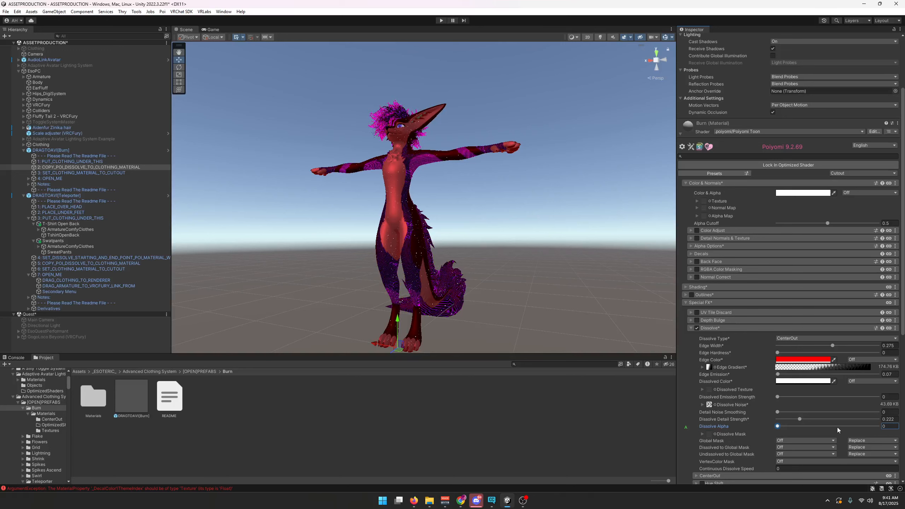
text(1)
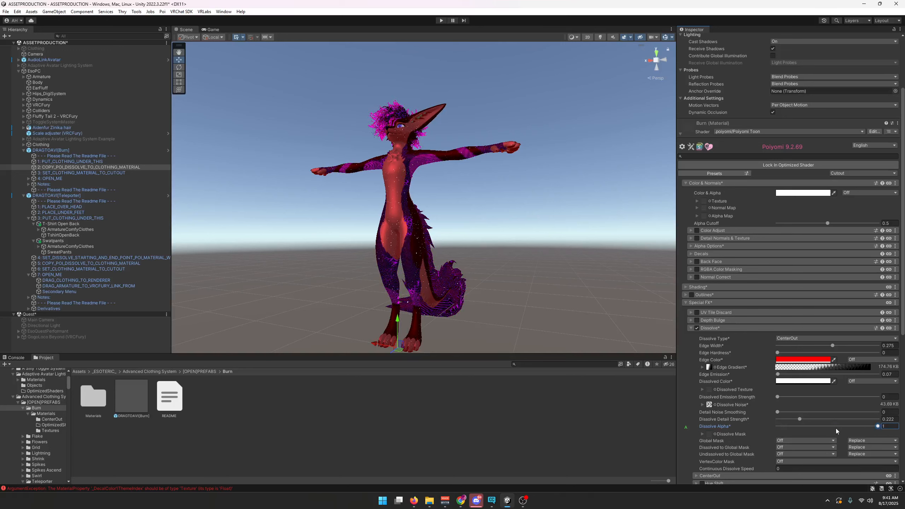
key(BackSpace)
text(0.117)
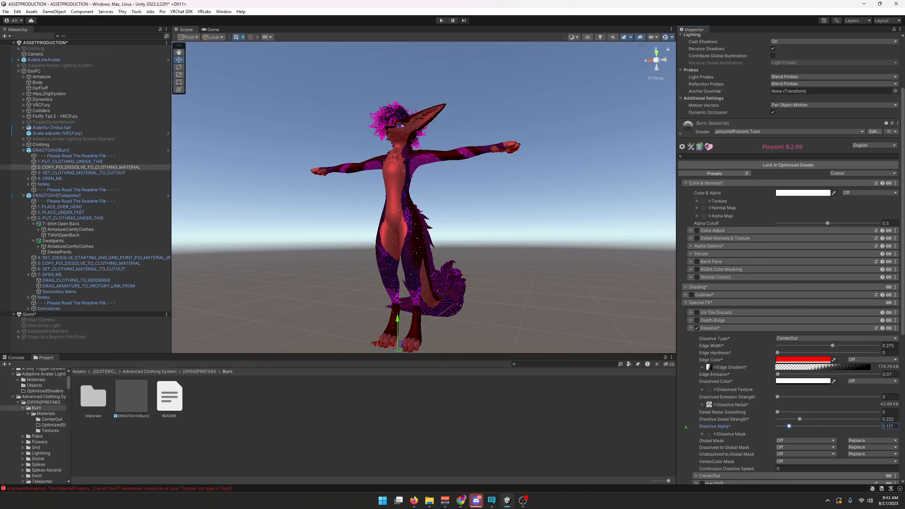
drag(788, 426, 877, 426)
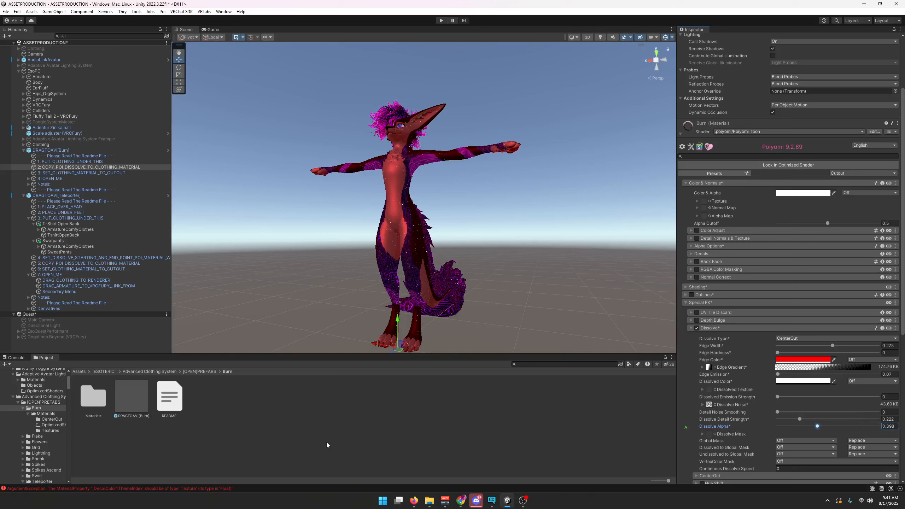
drag(816, 426, 836, 427)
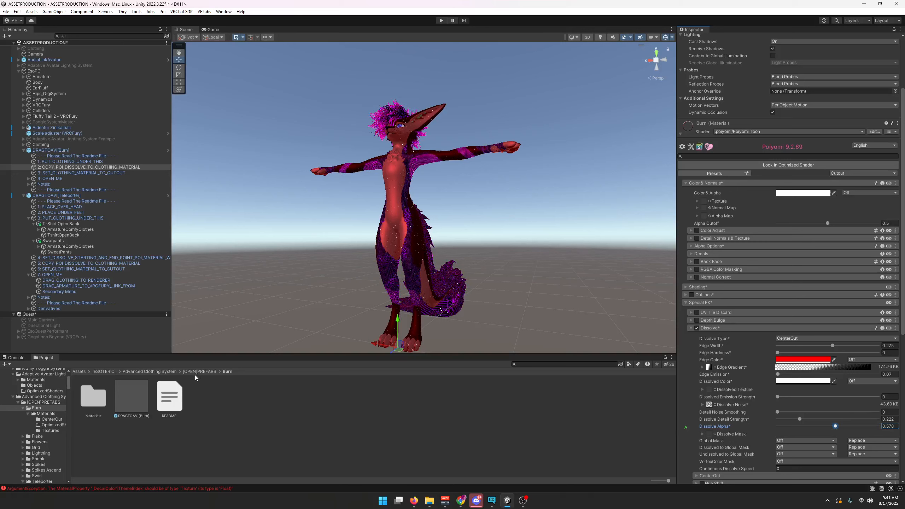
Temporarily add the DRAGTOAVI[Grid] prefab to inspect its Dissolve material, and delete it again
click(198, 371)
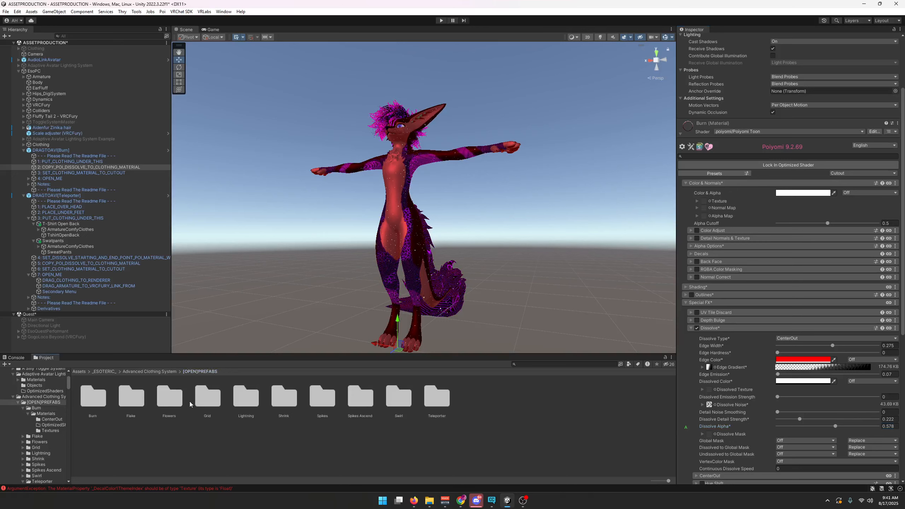
double_click(215, 403)
drag(133, 402, 57, 311)
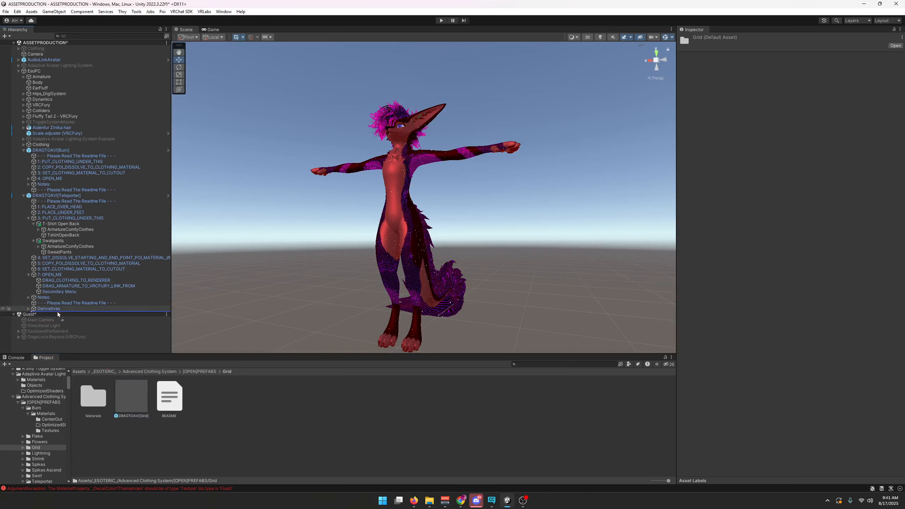
click(28, 314)
click(52, 332)
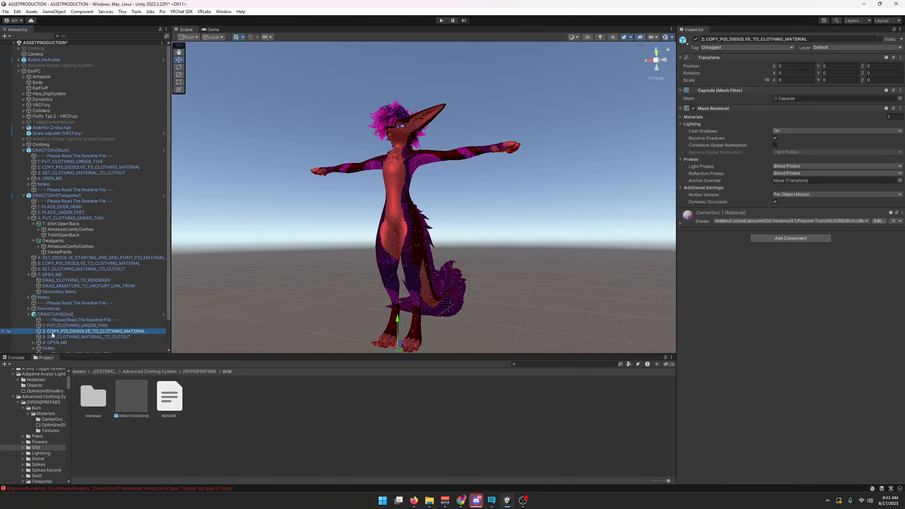
click(680, 223)
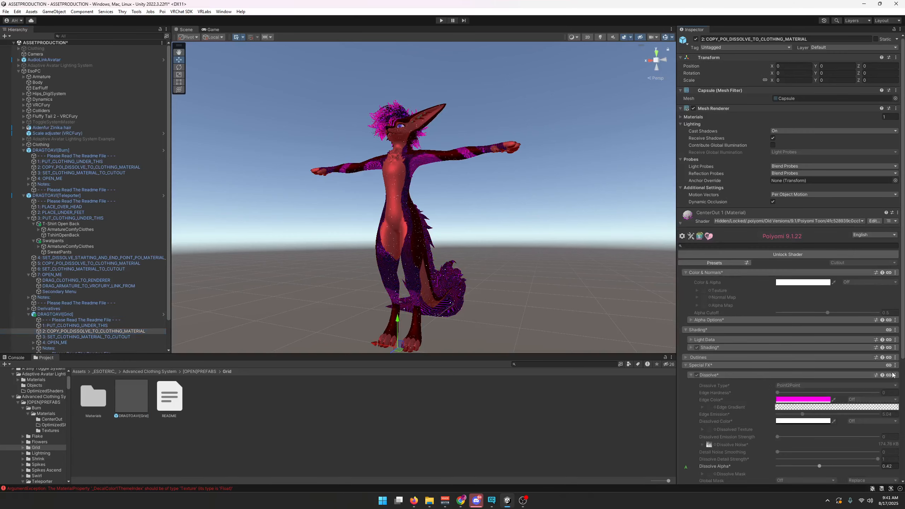
click(50, 314)
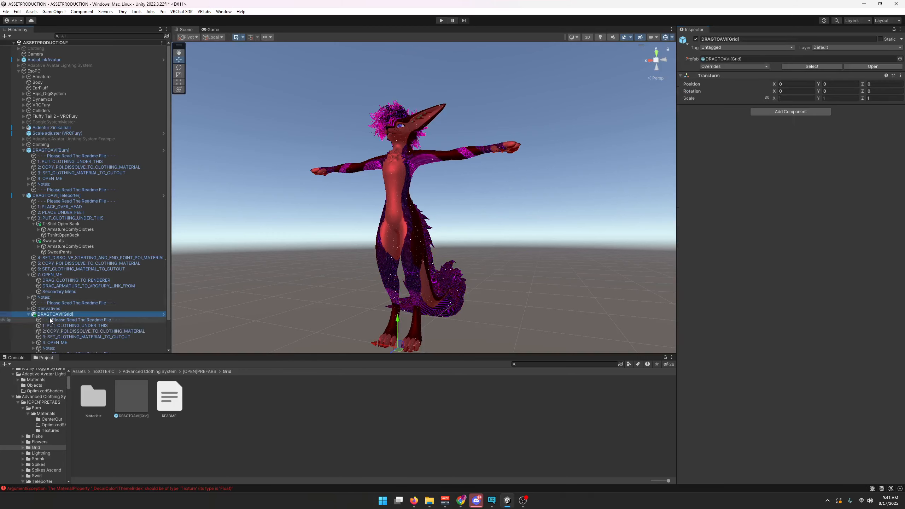
key(Delete)
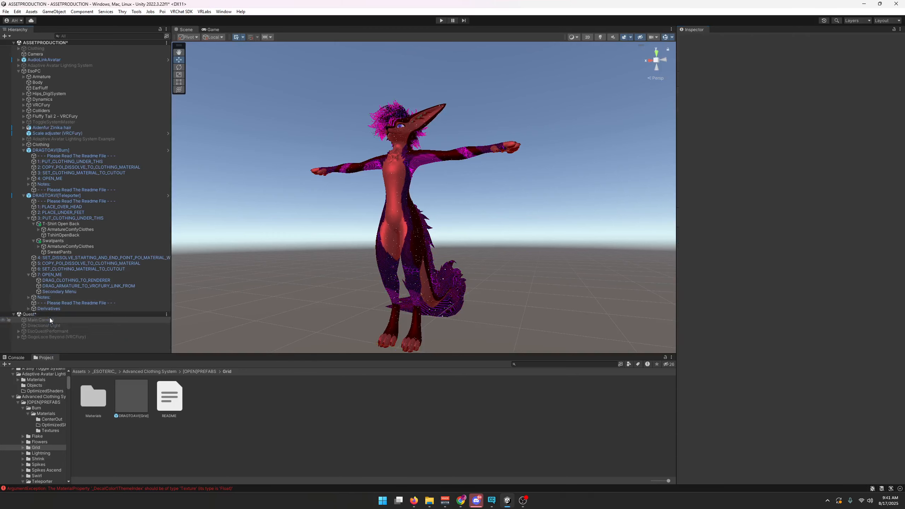
Check the locking and animation options of Dissolve Alpha on TshirtOpenBack's Tshirt-Gradient1 material
click(64, 235)
scroll(762, 346, down, 6)
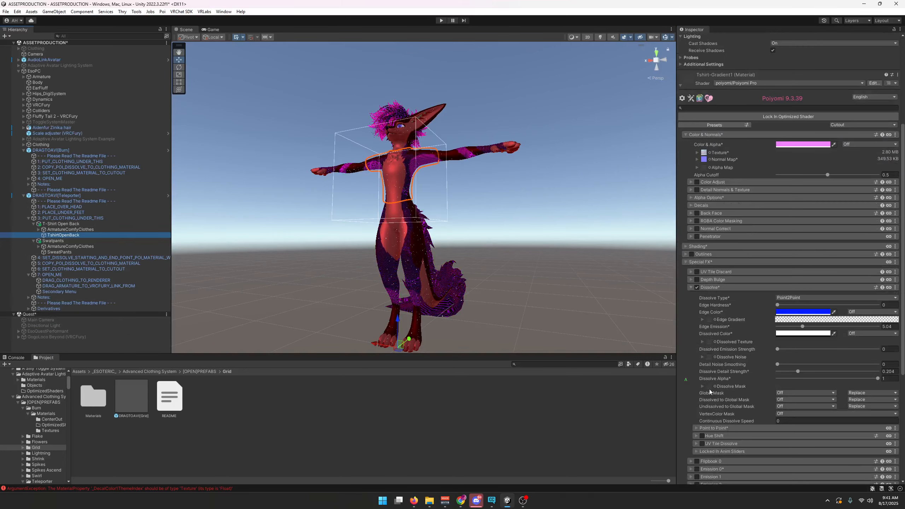
right_click(715, 377)
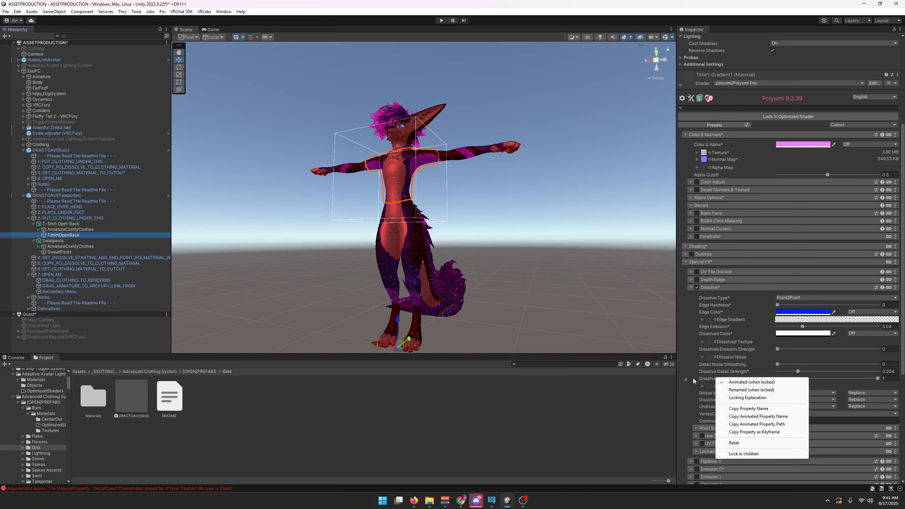
click(703, 385)
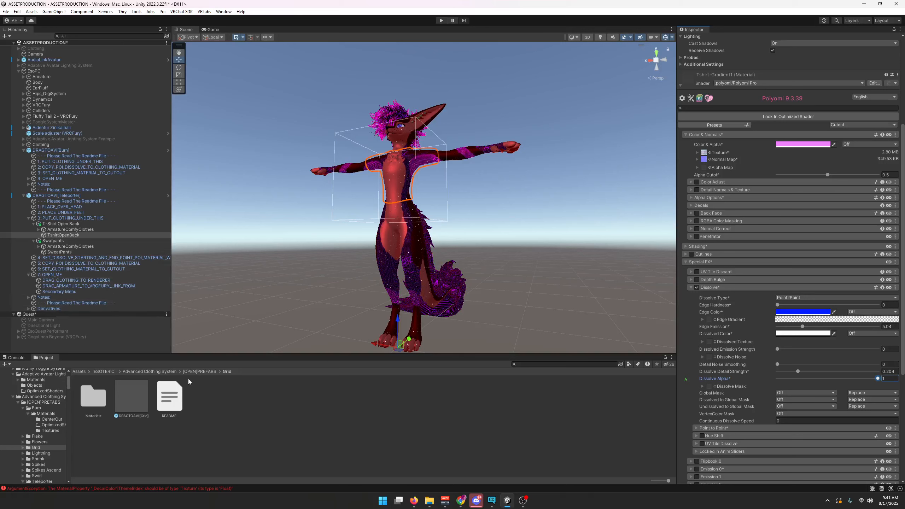
Open the Teleporter folder in [OPEN]PREFABS and review the teleporter prefab's instruction objects 4 to 7
click(199, 371)
double_click(426, 402)
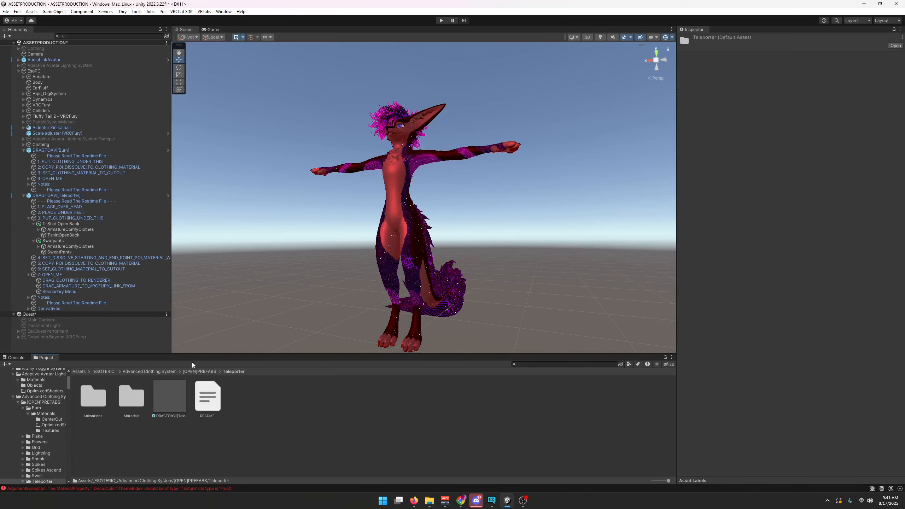
click(80, 259)
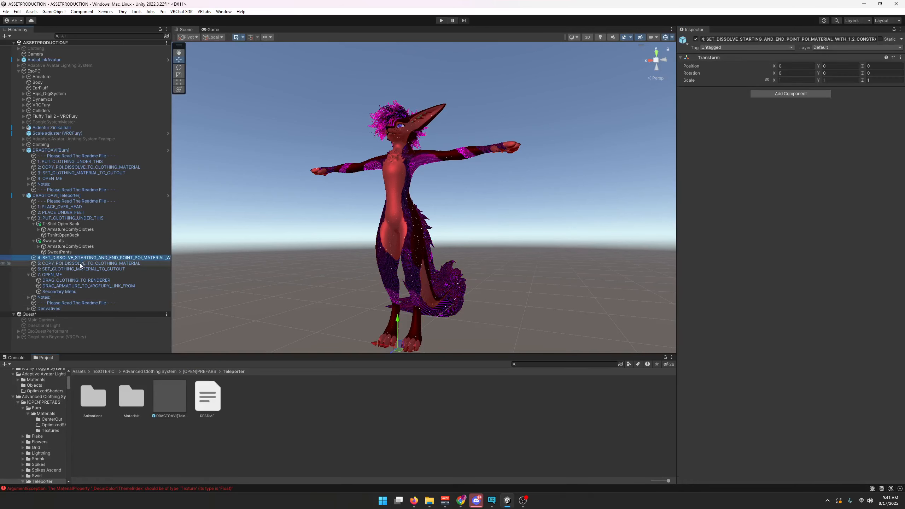
click(79, 263)
click(75, 269)
click(81, 274)
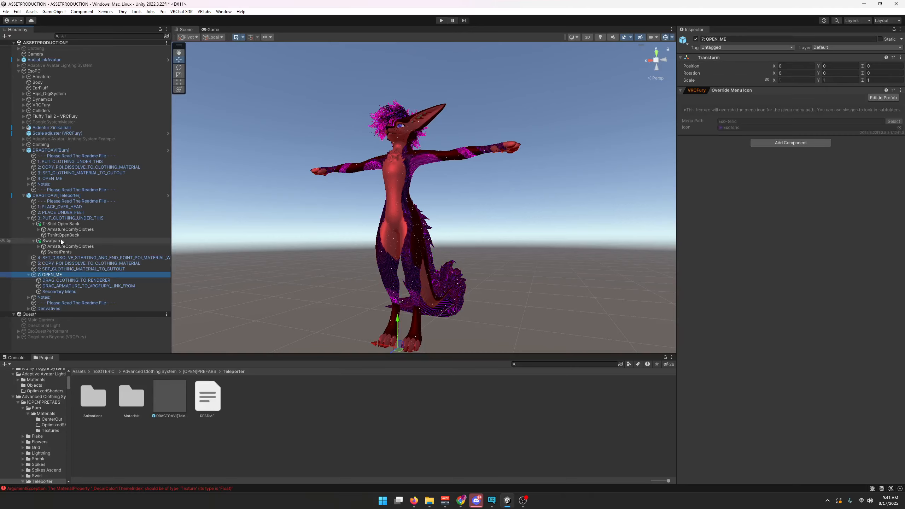
Set the SweatPants material's Dissolve Alpha to 0.37 and frame the sweatpants in the scene view
click(59, 252)
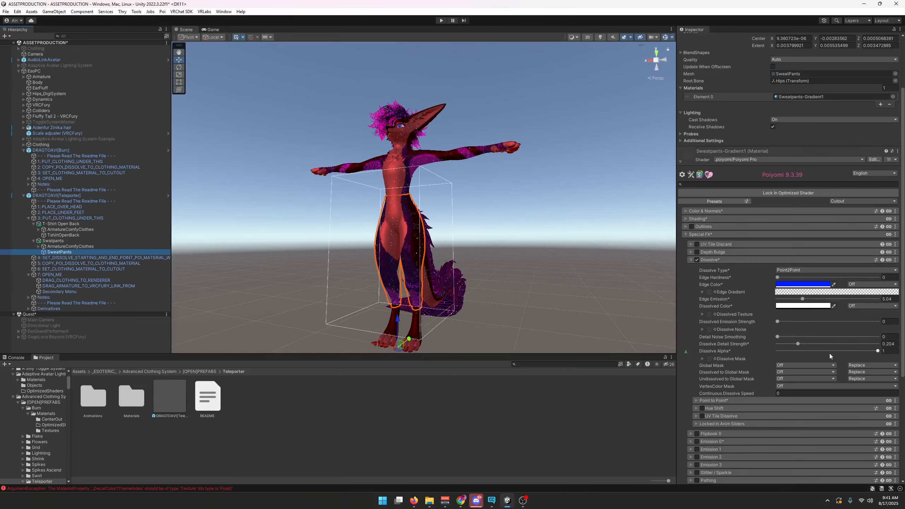
drag(828, 353, 814, 351)
key(f)
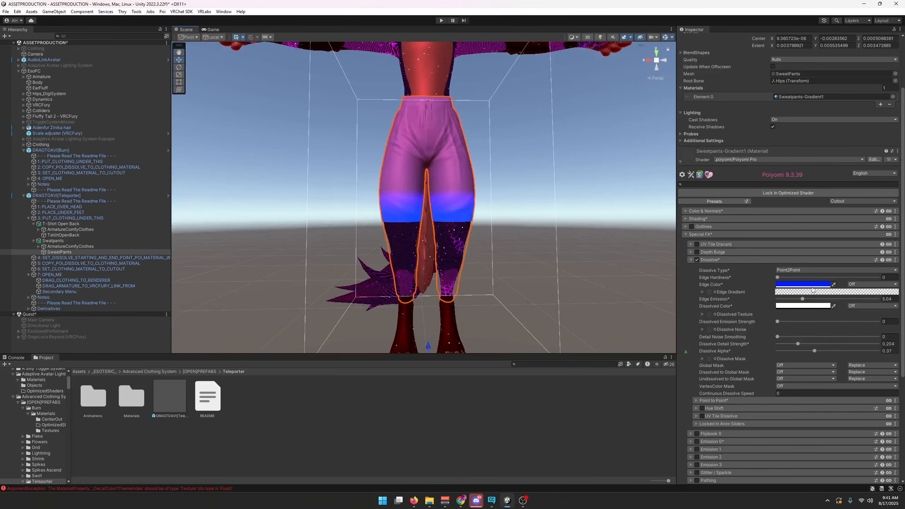
Try red and light blue as the SweatPants material's dissolve Edge Color and settle on blue 1D00FF
click(810, 285)
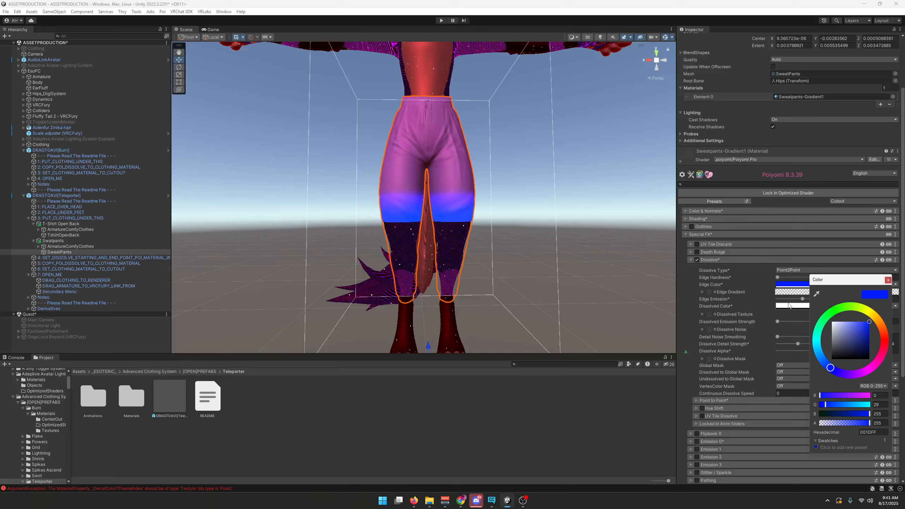
click(884, 339)
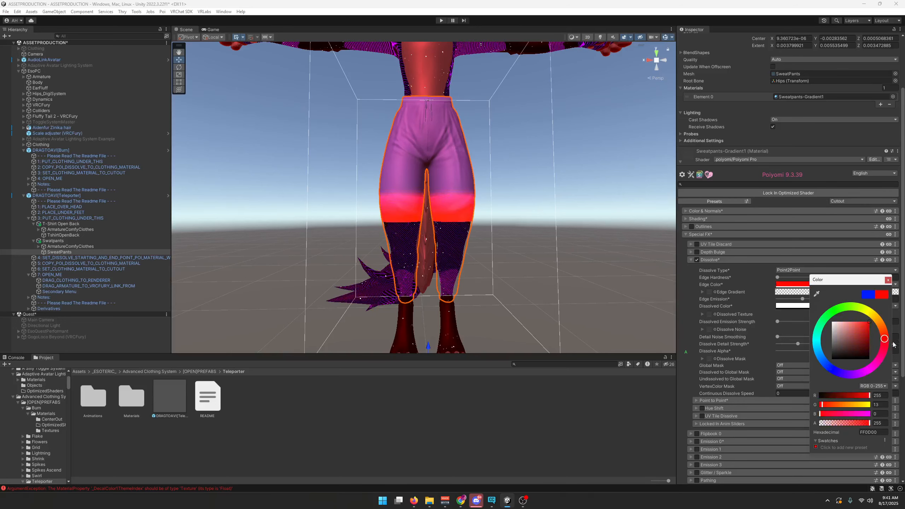
drag(892, 344, 820, 355)
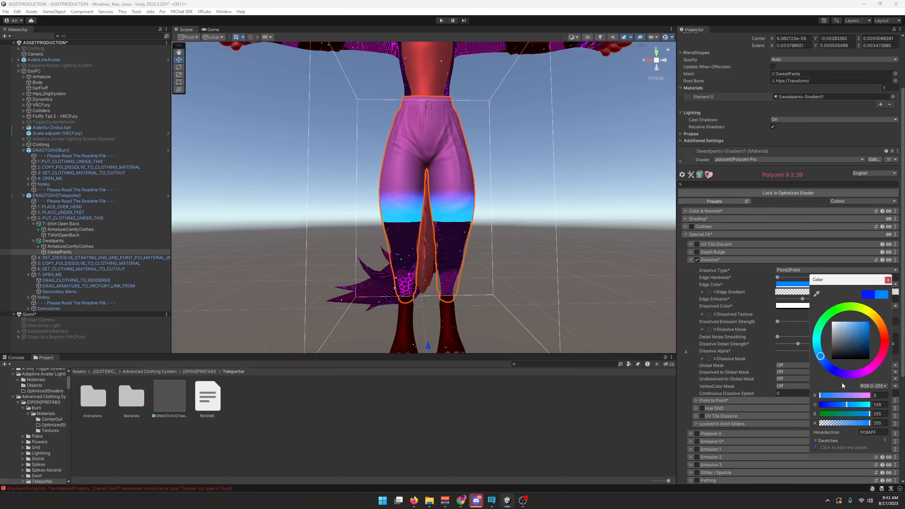
mouse_move(842, 385)
mouse_down()
mouse_move(873, 312)
mouse_move(887, 337)
mouse_move(814, 344)
mouse_move(835, 371)
mouse_move(817, 336)
mouse_move(801, 364)
mouse_move(835, 377)
mouse_up()
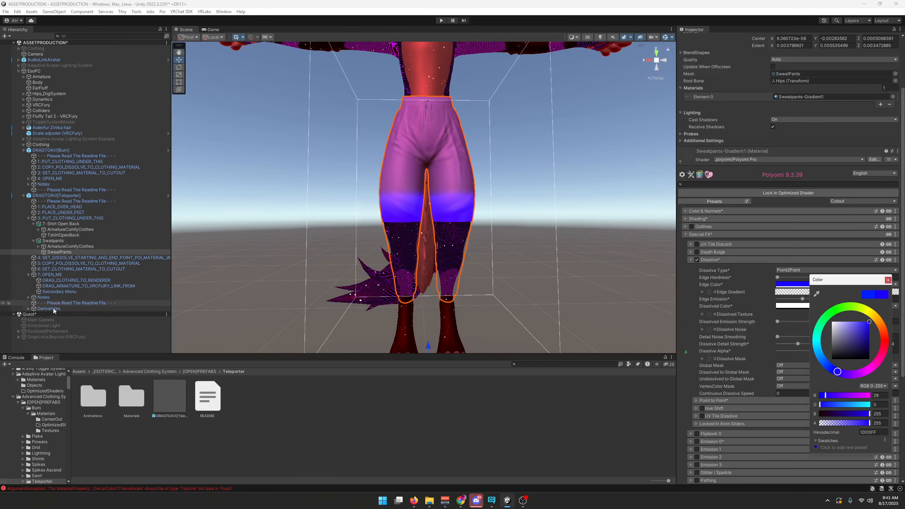
Inspect the Voronoi colour settings in PlaneMaterial on the Plane object under the teleporter prefab's Derivatives
click(29, 308)
click(49, 314)
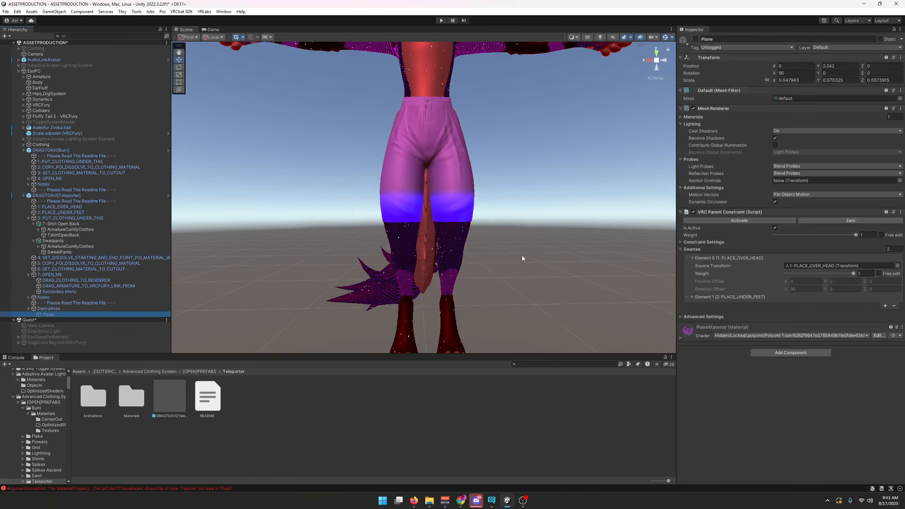
click(735, 329)
scroll(748, 321, down, 5)
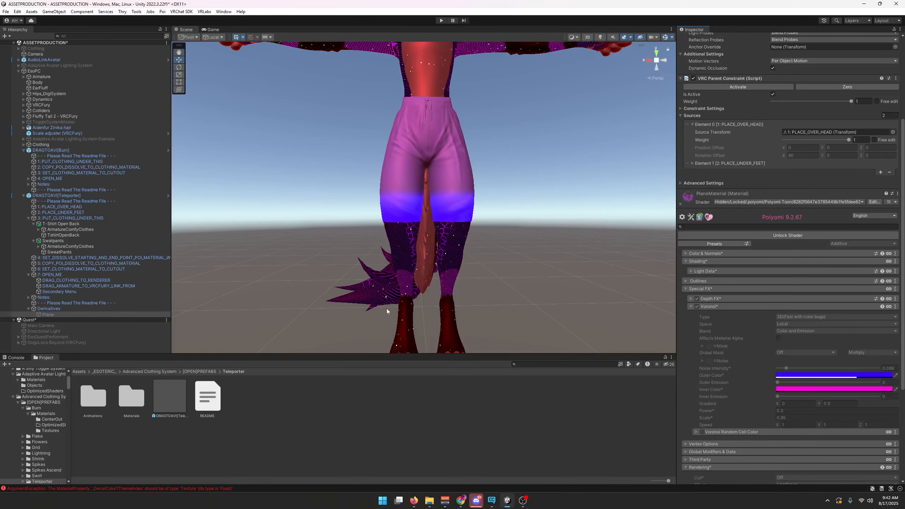
click(181, 295)
Examine the Dissolve section's Point to Point settings on TshirtOpenBack's Tshirt-Gradient1 material
click(60, 235)
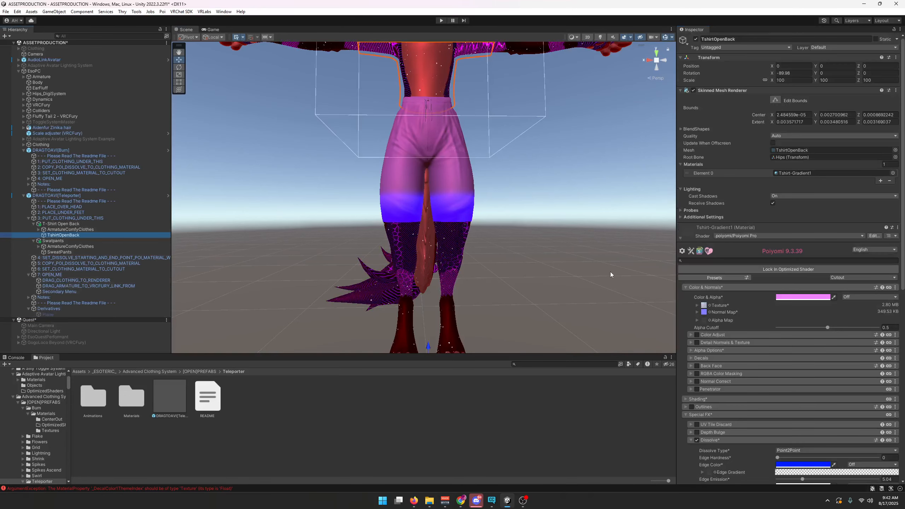
scroll(811, 332, down, 5)
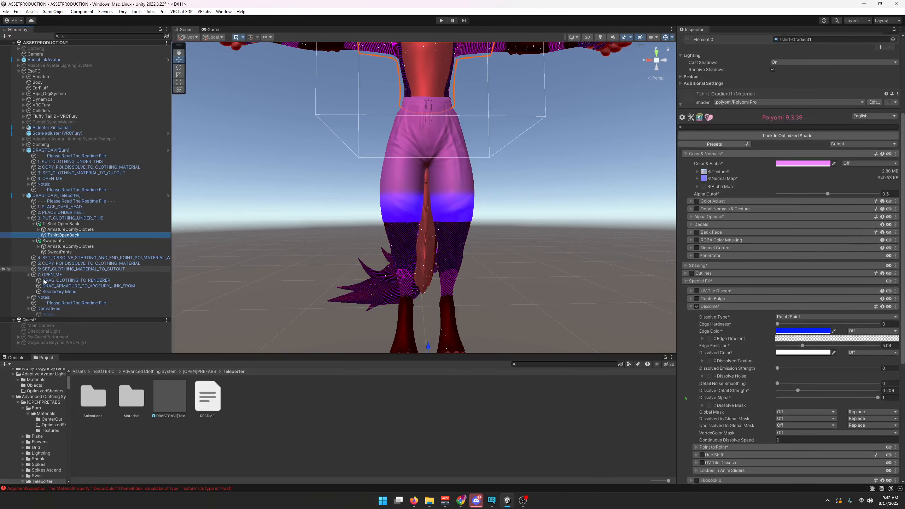
scroll(748, 356, down, 3)
click(722, 371)
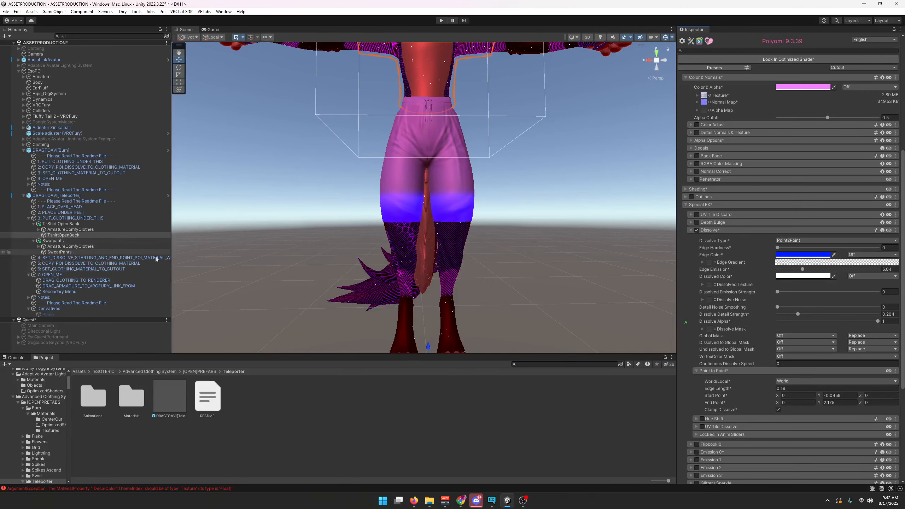
Unpack the DRAGTOAVI[Teleporter] prefab completely
click(52, 280)
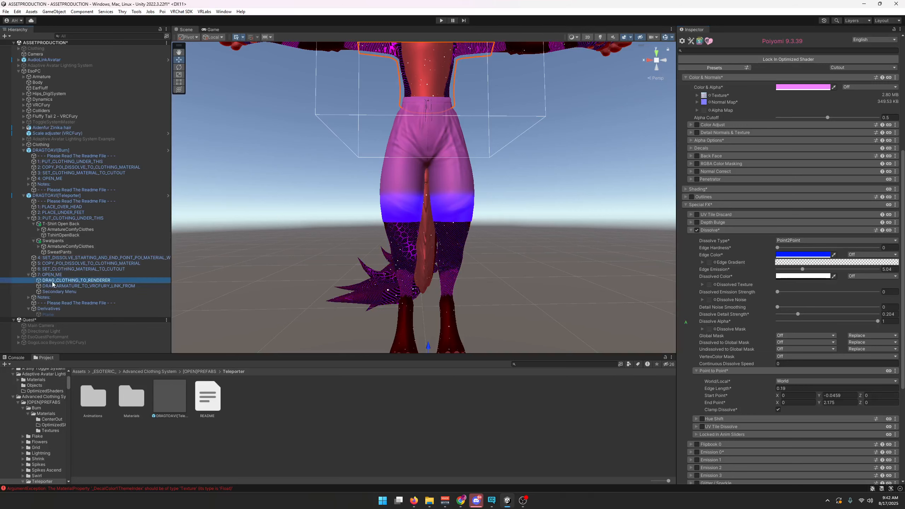
right_click(42, 196)
mouse_move(82, 295)
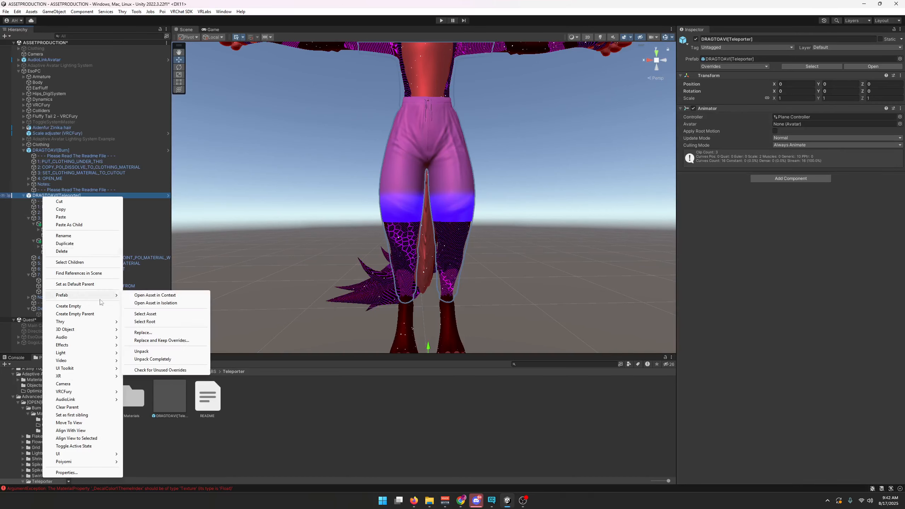
click(160, 359)
key(Return)
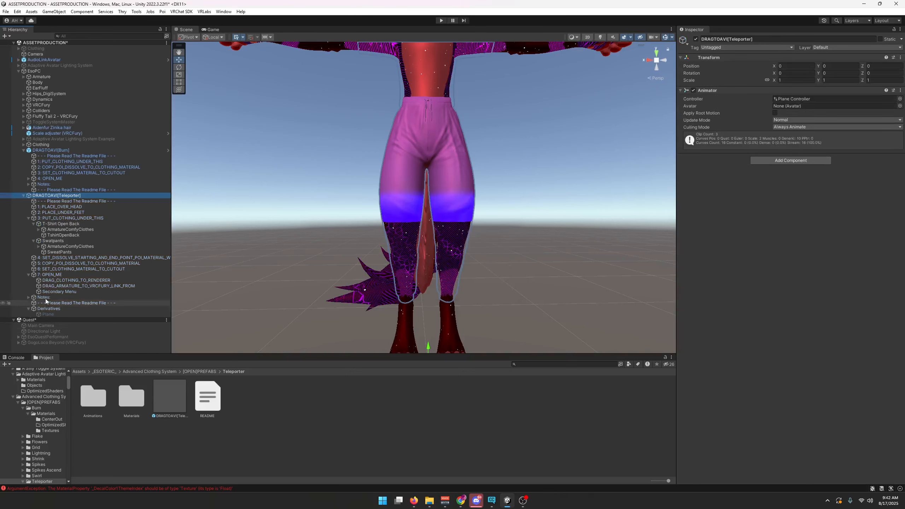
Remove the missing Body Dissolve animation clip from the toggle actions of DRAG_CLOTHING_TO_RENDERER under the teleporter's 7: OPEN_ME
click(55, 281)
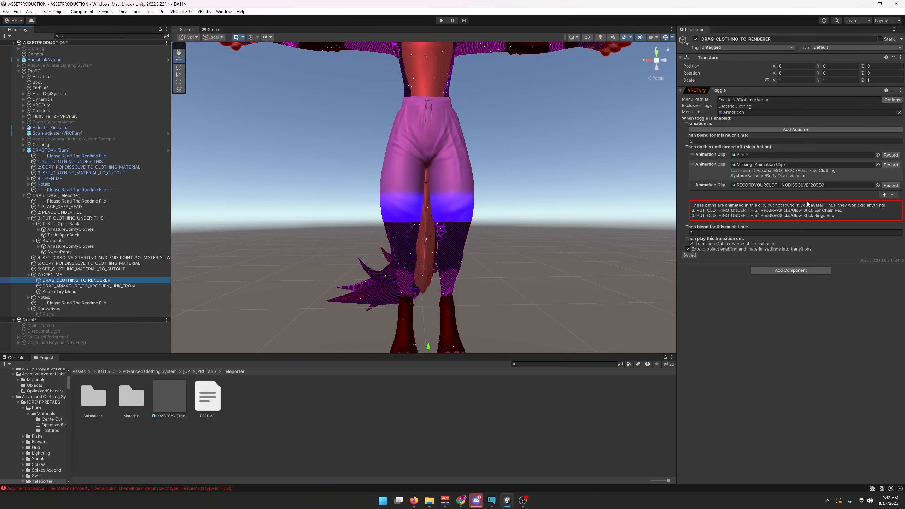
right_click(701, 175)
click(758, 199)
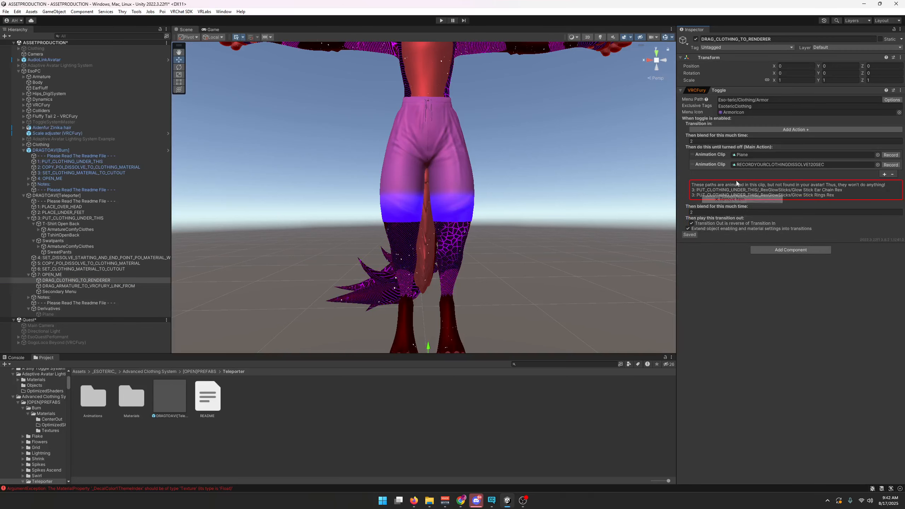
key(ctrl+z)
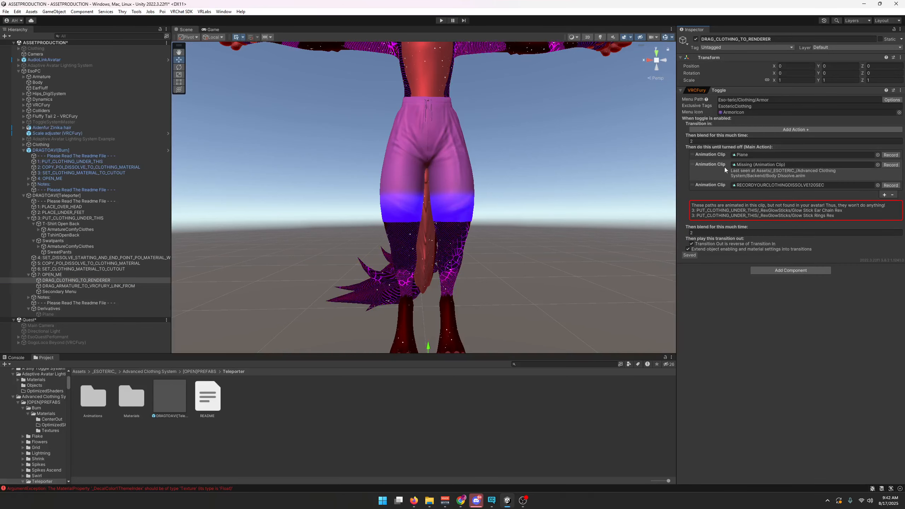
right_click(724, 167)
click(762, 202)
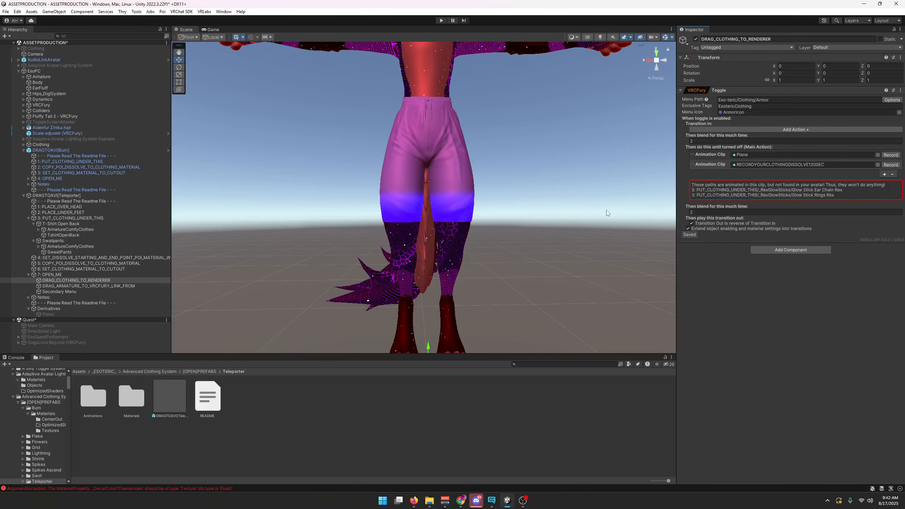
middle_drag(596, 199, 559, 241)
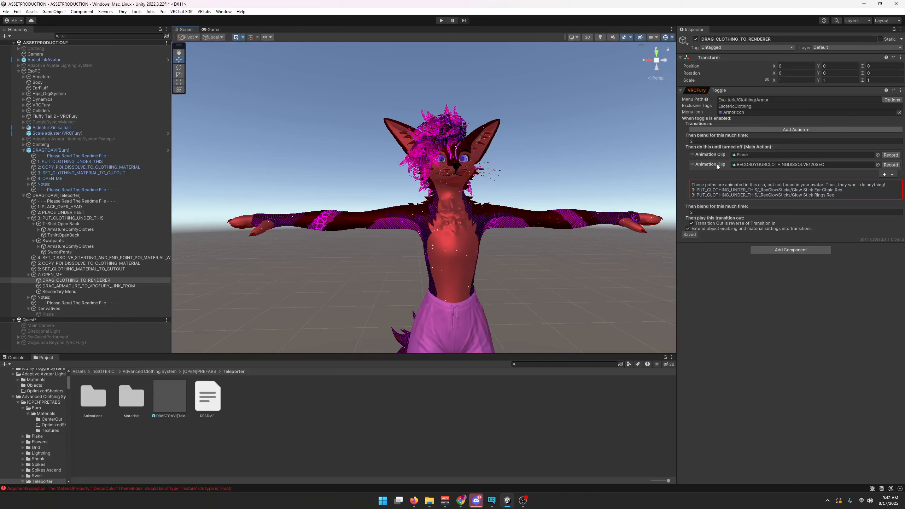
Locate the toggle's RECORDYOURCLOTHINGDISSOLVE120SEC clip in the project files and open it in the Animation window
double_click(742, 167)
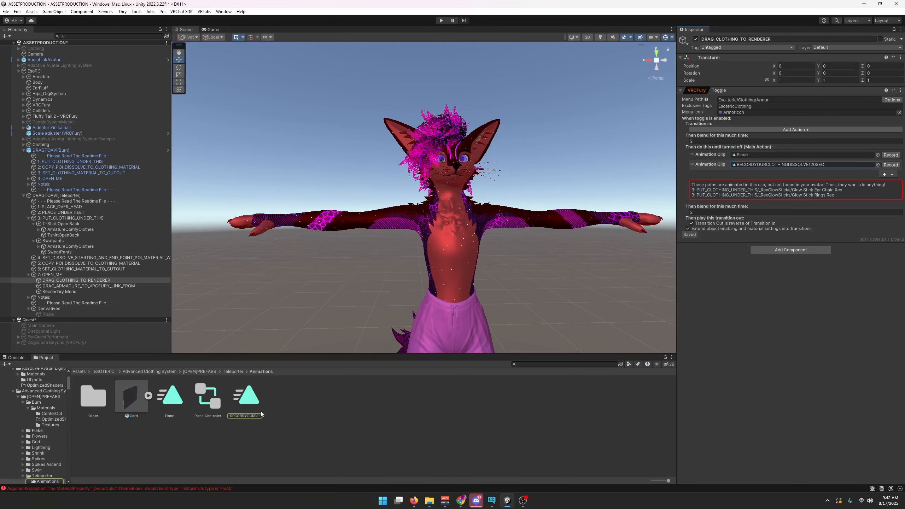
click(224, 11)
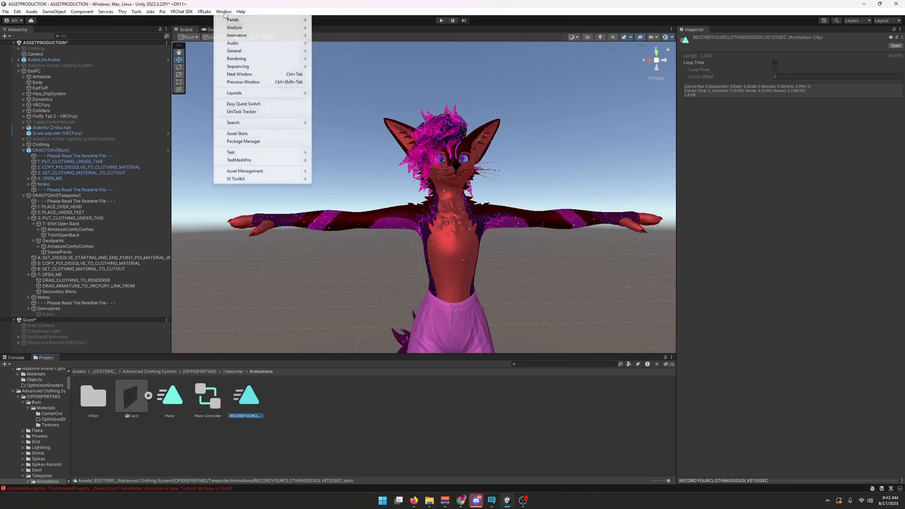
mouse_move(276, 36)
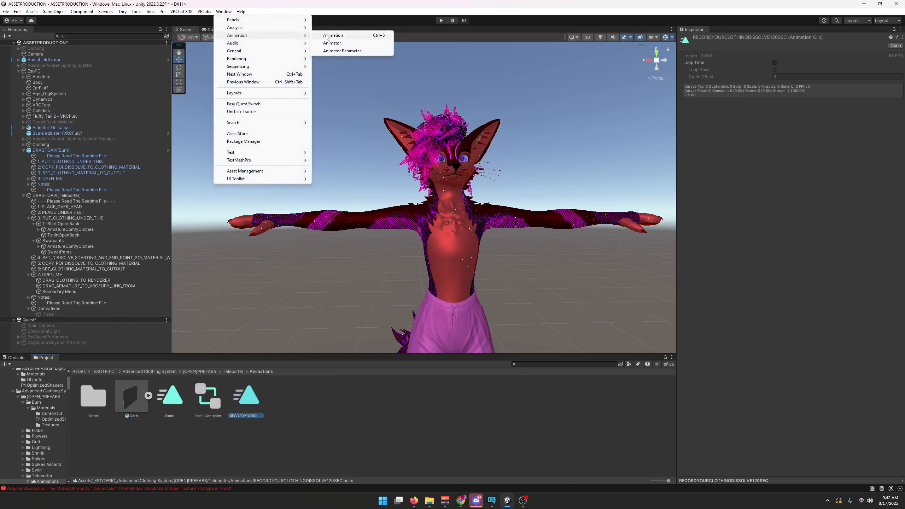
click(326, 36)
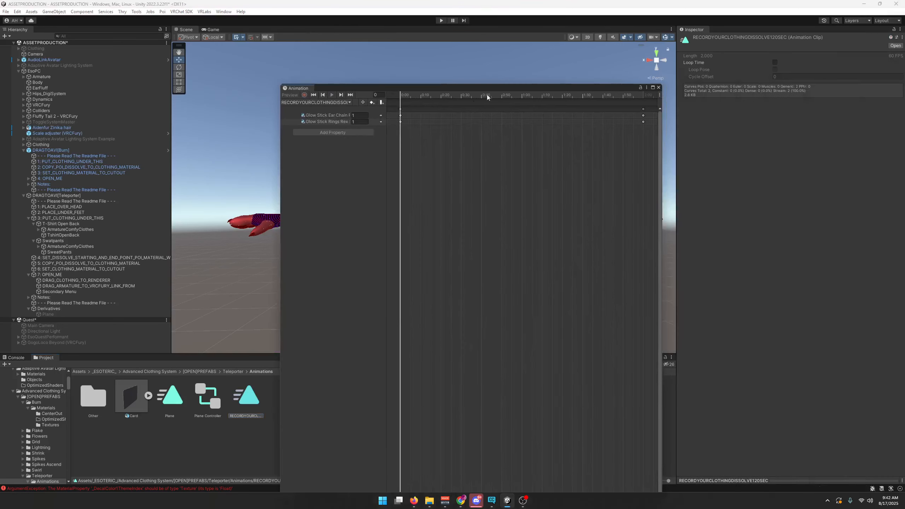
Arrange the main editor and the Animation window side by side, minimizing the browser behind them
drag(496, 85, 625, 131)
drag(562, 6, 582, 57)
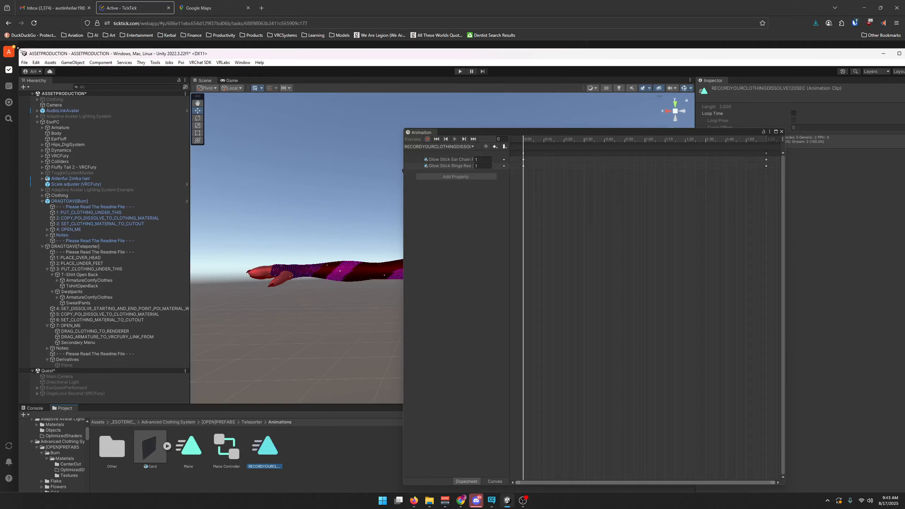
click(863, 7)
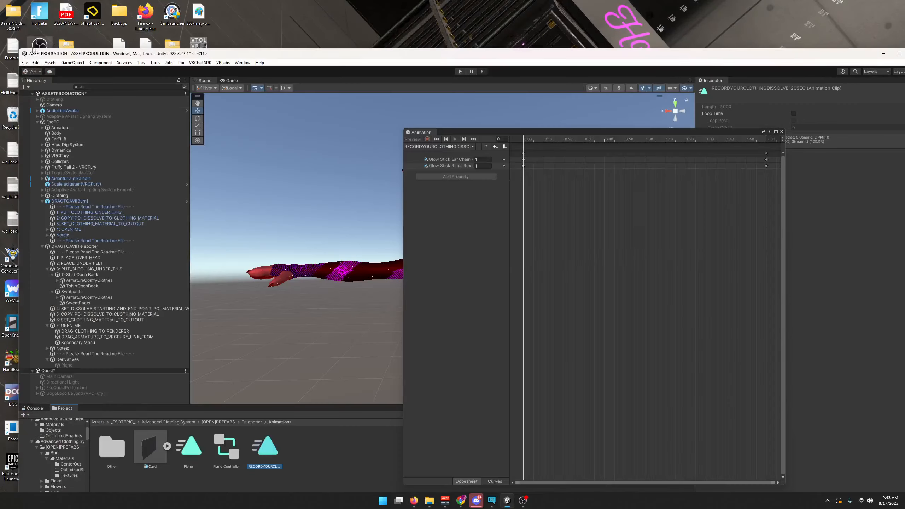
drag(21, 49, 146, 120)
drag(303, 120, 159, 4)
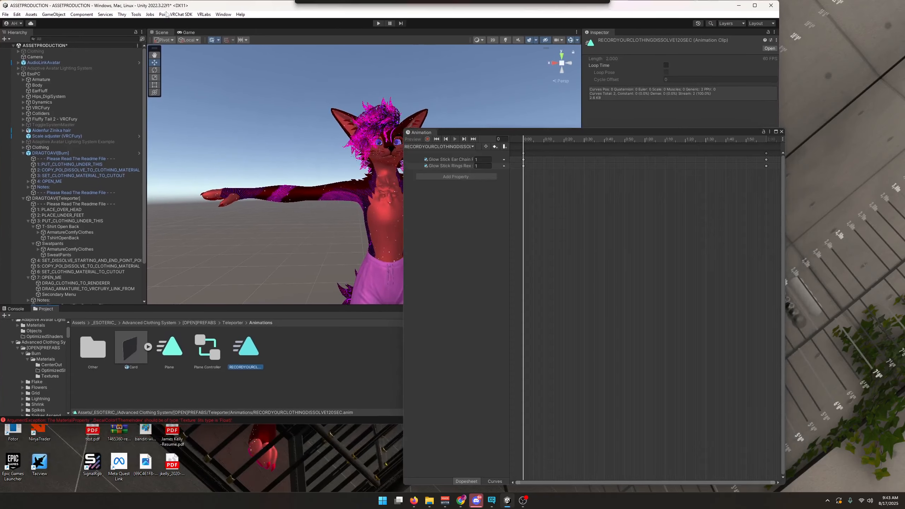
drag(641, 135, 757, 135)
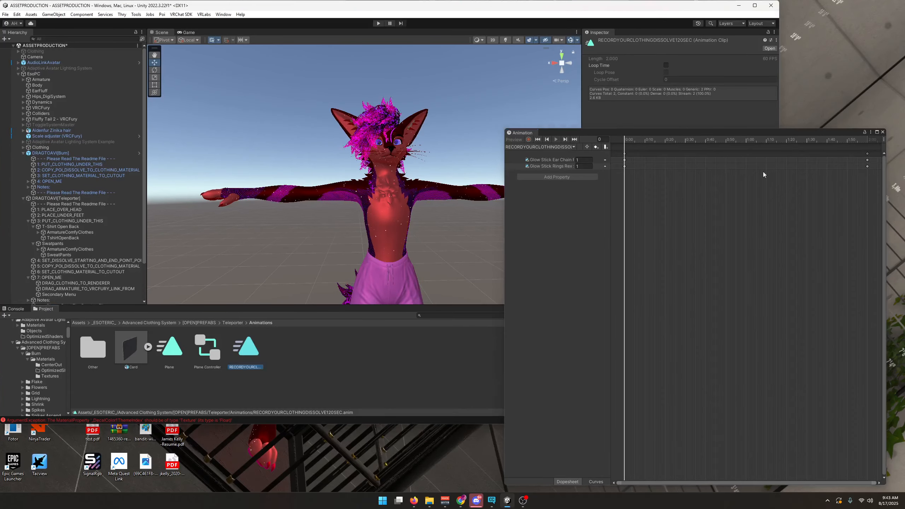
click(459, 424)
drag(470, 425, 471, 491)
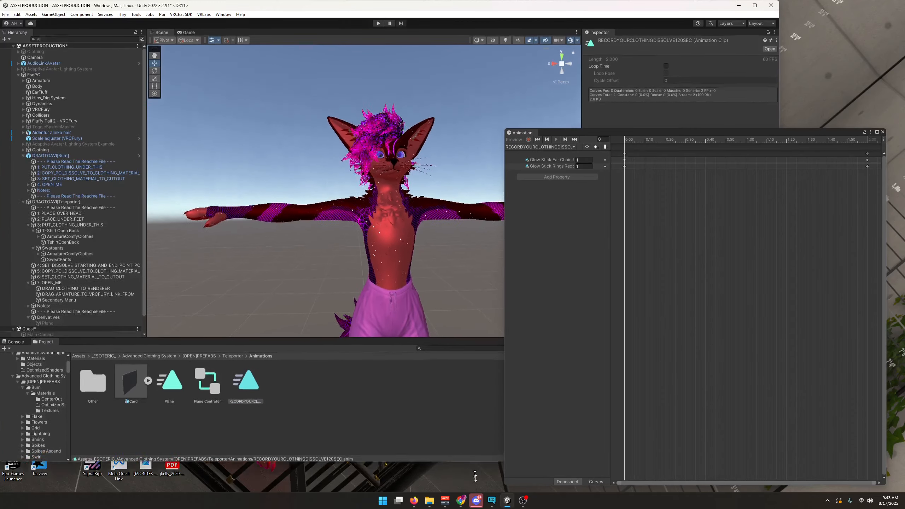
drag(779, 122, 503, 122)
drag(568, 134, 569, 6)
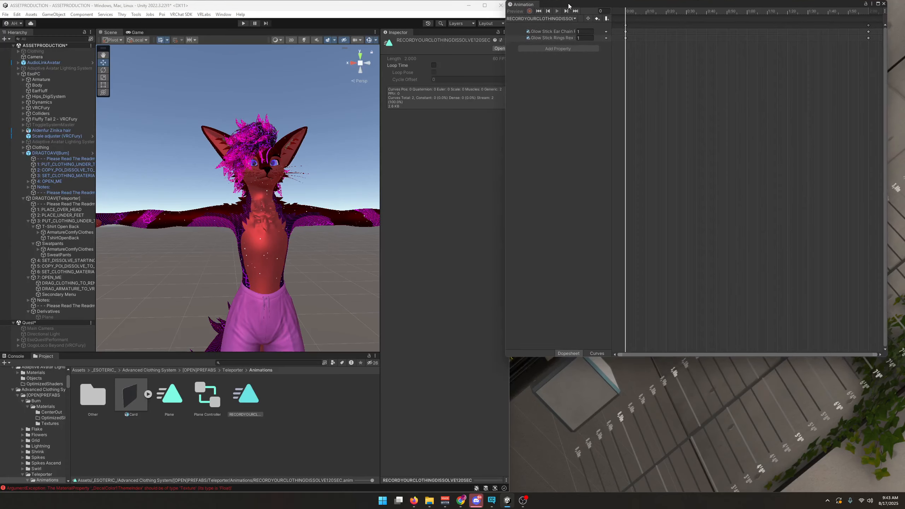
drag(728, 357, 735, 492)
drag(887, 422, 904, 422)
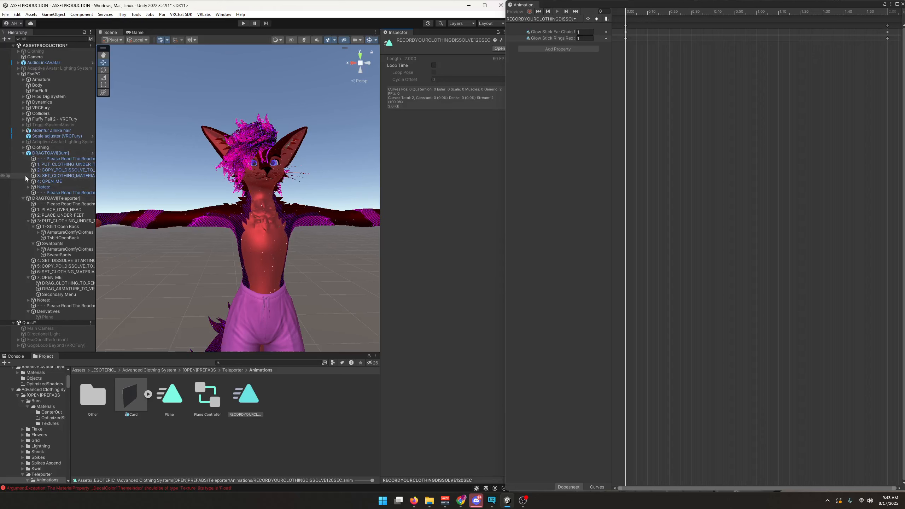
Collapse the DRAGTOAVI[Burn] hierarchy and show the RECORDYOURCLOTHINGDISSOLVE120SEC clip for DRAGTOAVI[Teleporter] in the Animation window
click(39, 153)
click(23, 153)
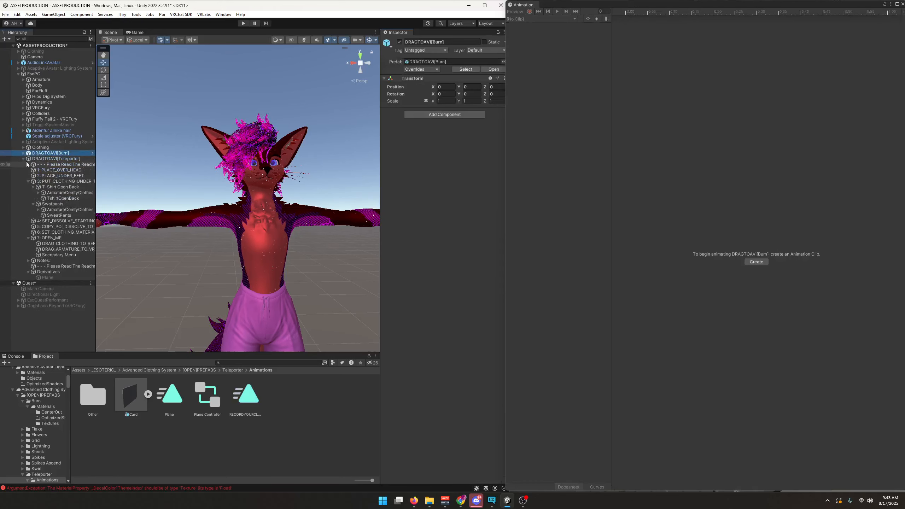
click(39, 159)
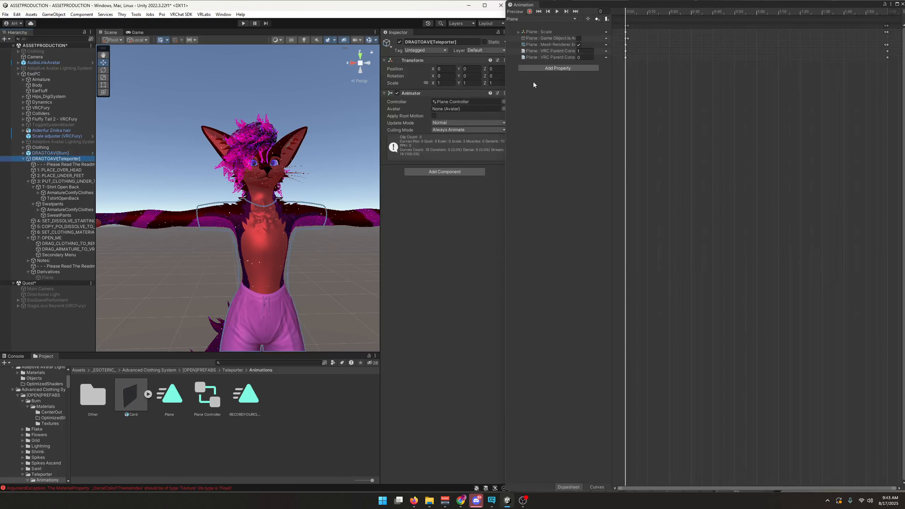
click(526, 20)
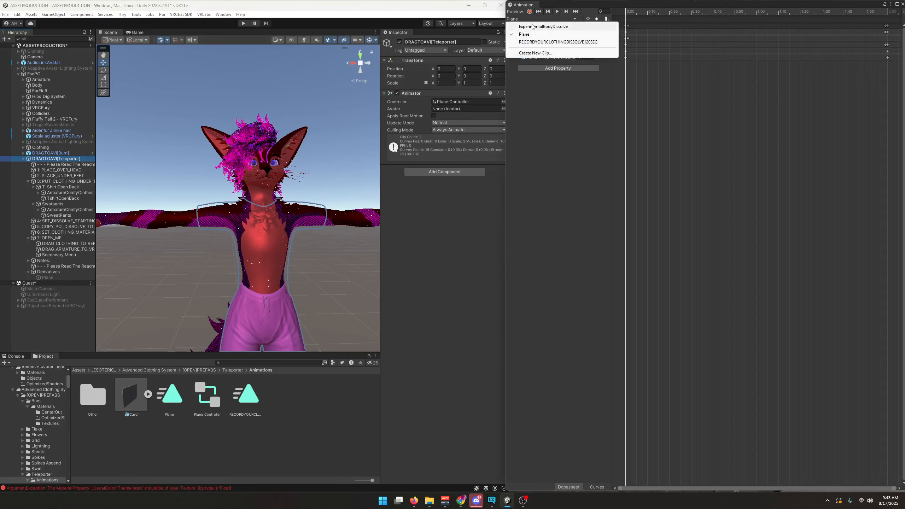
click(546, 40)
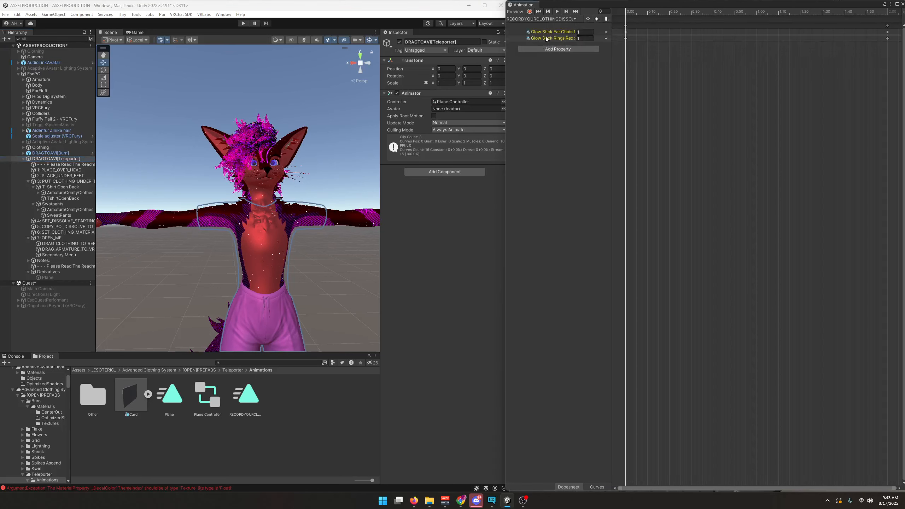
Delete the Glow Stick Ear Chain Rex and Glow Stick Rings Rex properties from the clip
drag(611, 62, 635, 63)
click(554, 38)
shift+click(554, 35)
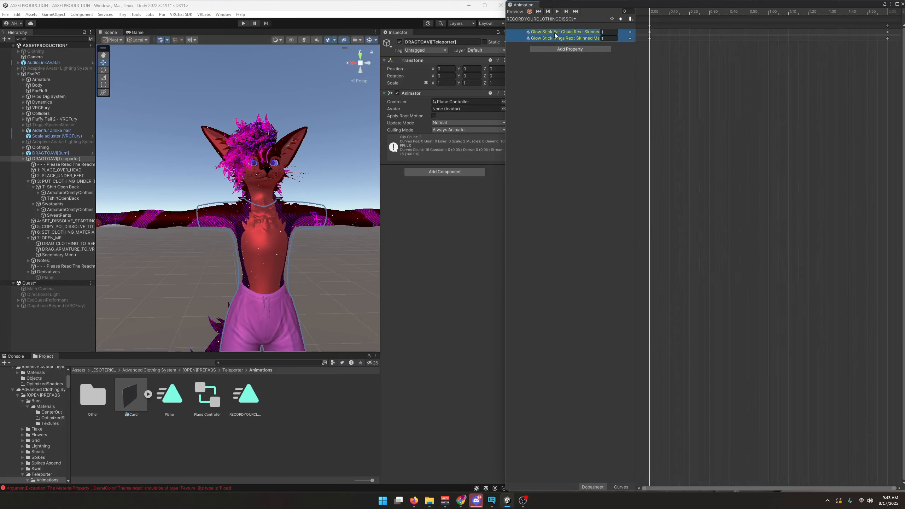
key(Delete)
Start recording the clip and key the SweatPants material's Dissolve Alpha at 1 on frame 0
alt+drag(101, 278, 225, 287)
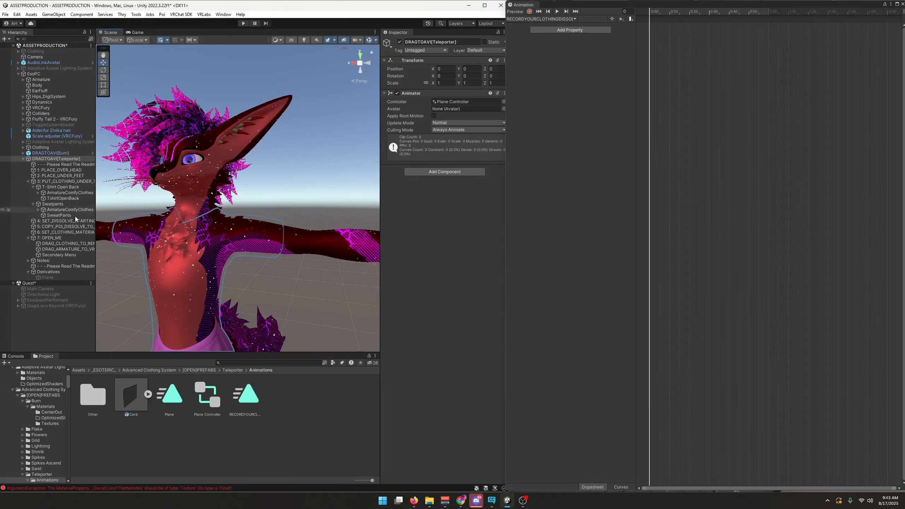
click(60, 216)
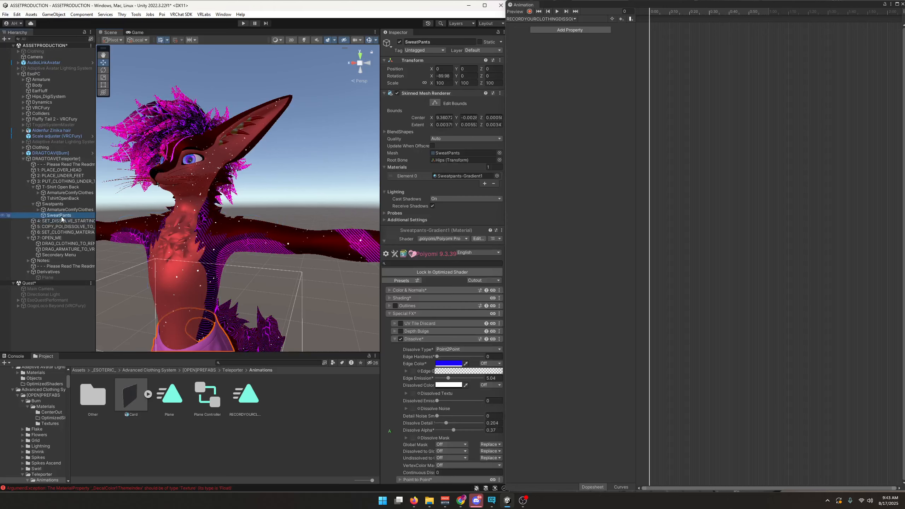
scroll(438, 331, down, 5)
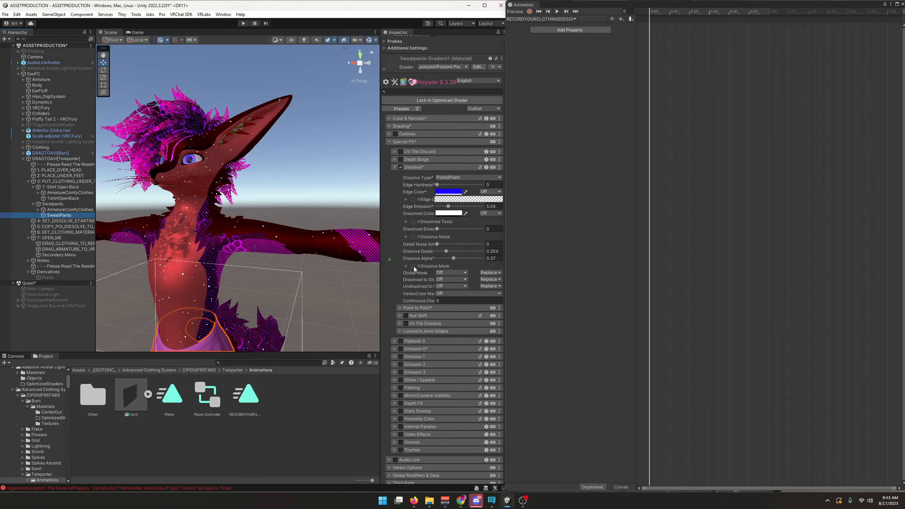
click(529, 11)
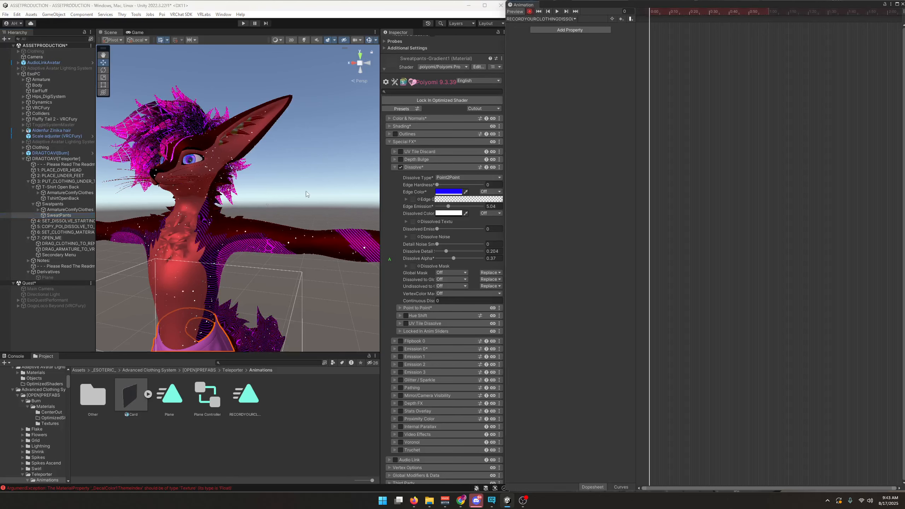
click(62, 198)
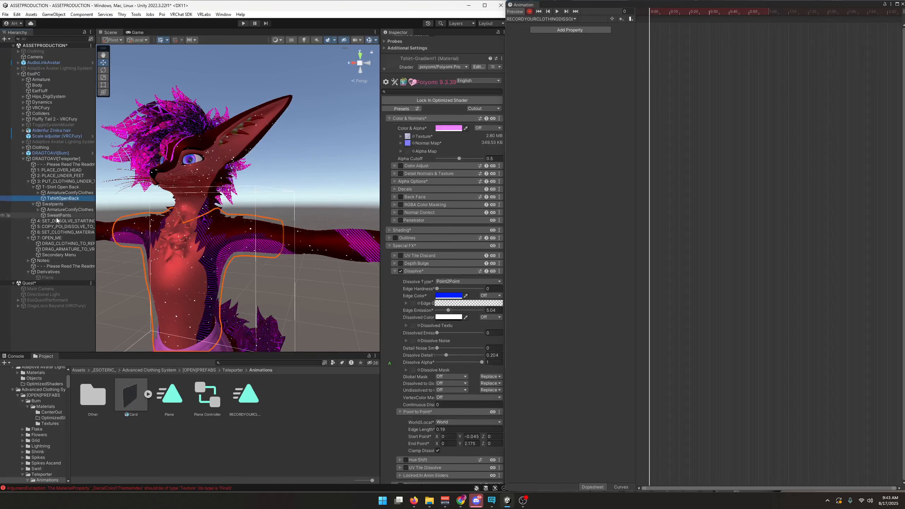
click(56, 216)
click(57, 198)
click(56, 215)
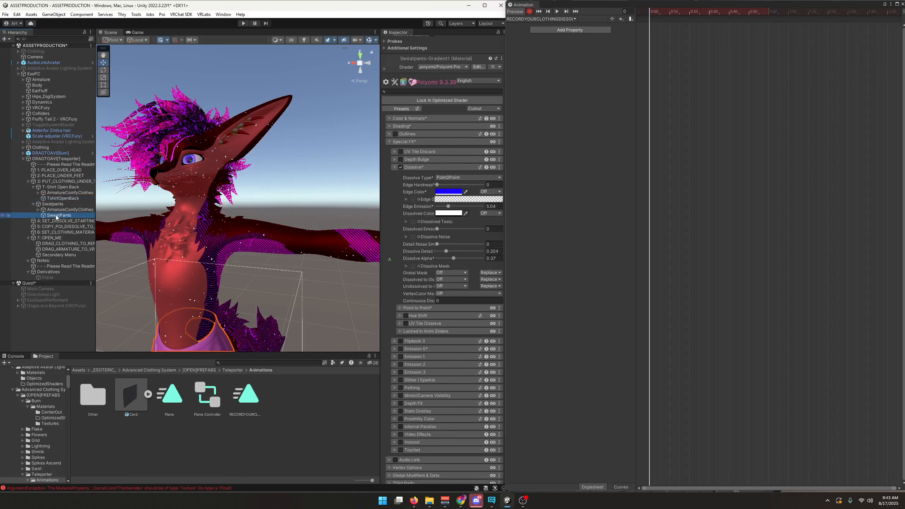
click(630, 11)
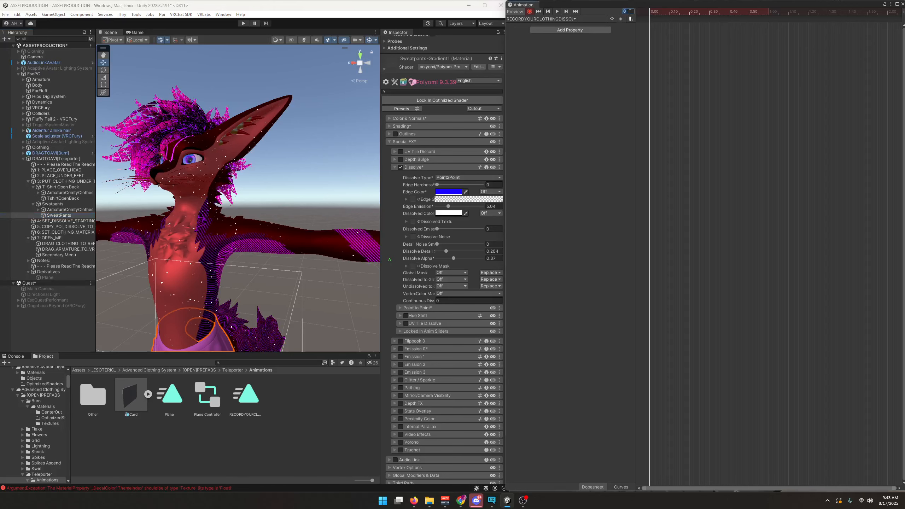
drag(453, 258, 498, 261)
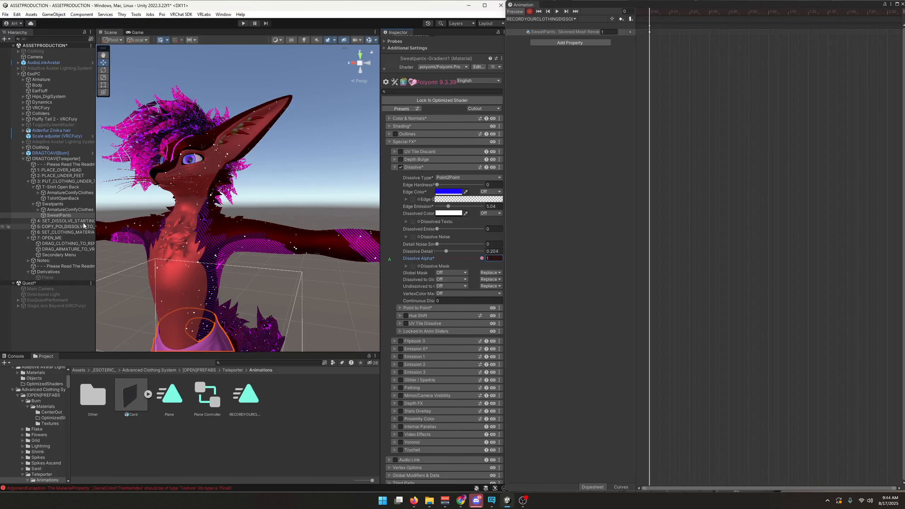
Key TshirtOpenBack's Dissolve Alpha at 1 on frame 0 and set SweatPants' Dissolve Alpha to 1 again
click(71, 198)
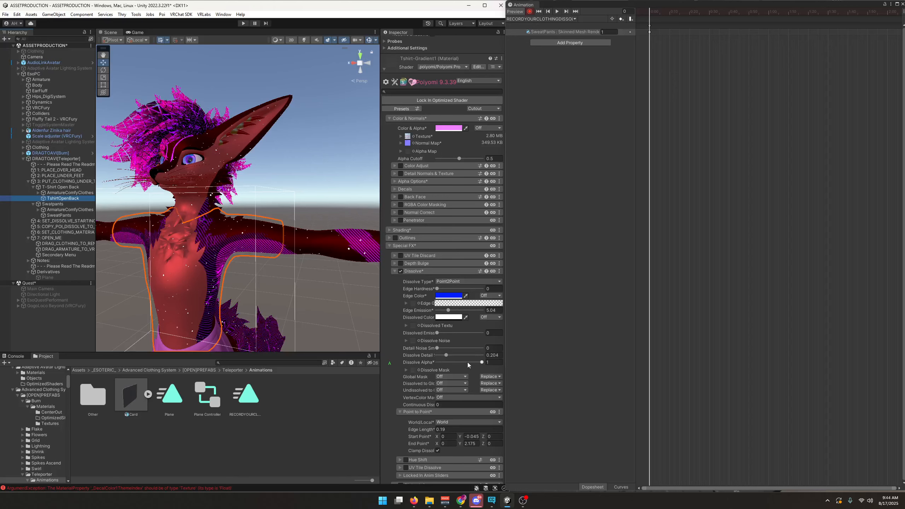
drag(467, 362, 507, 367)
key(f)
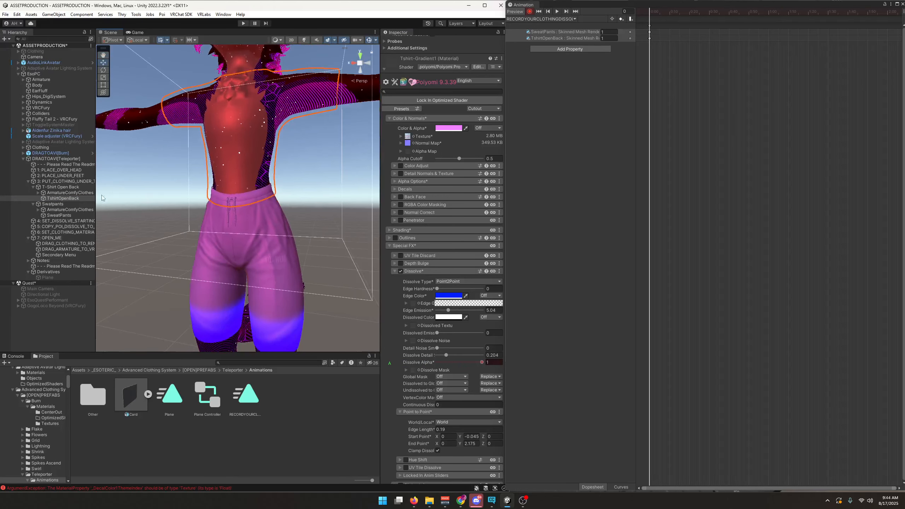
click(59, 215)
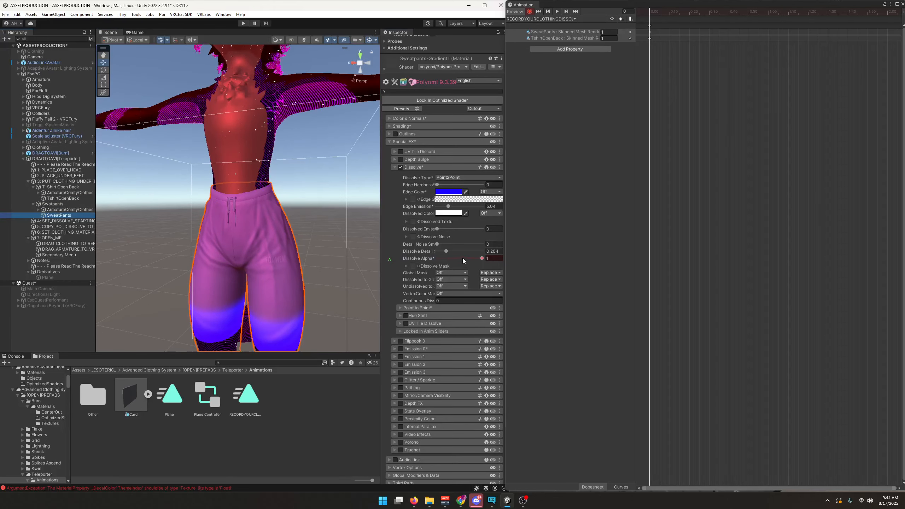
mouse_move(462, 257)
mouse_down()
mouse_move(450, 257)
mouse_move(479, 258)
mouse_up()
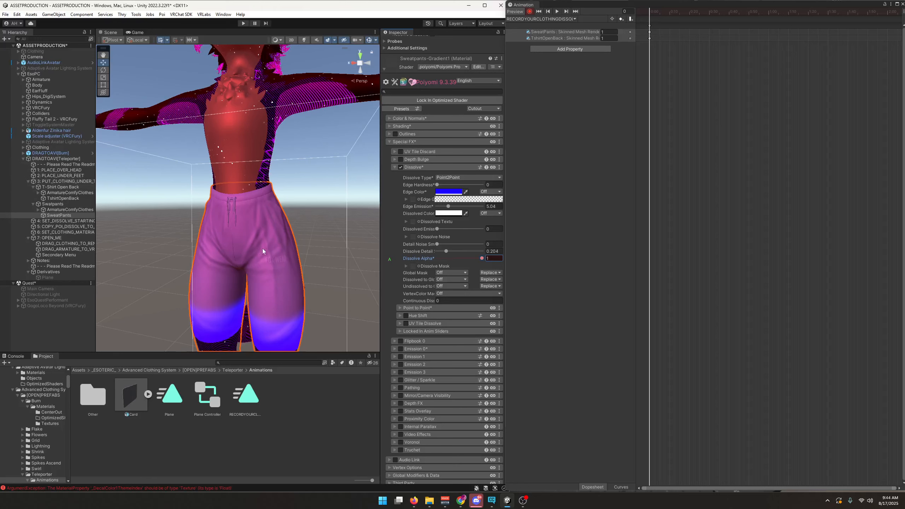
Deactivate the avatar's Clothing object, collapsing its hierarchy, and delete the DRAGTOAVI[Burn] object
click(282, 243)
click(282, 247)
click(281, 282)
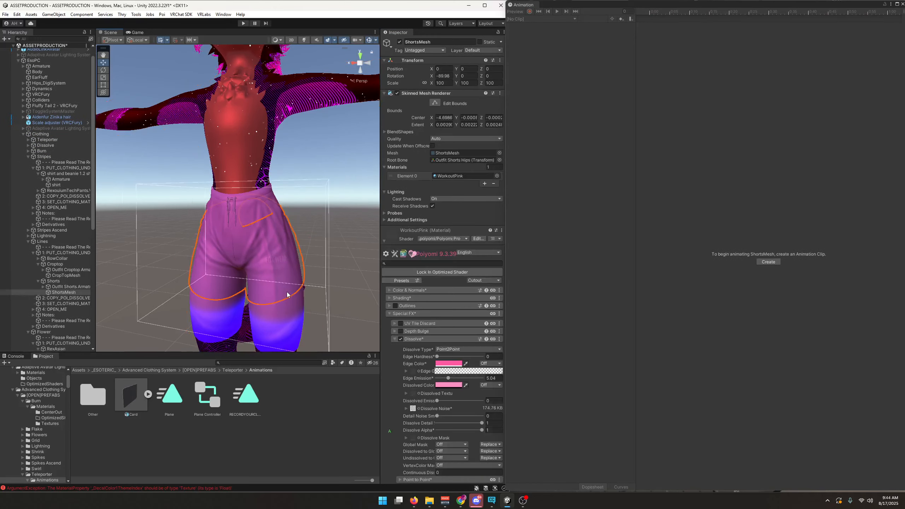
click(29, 156)
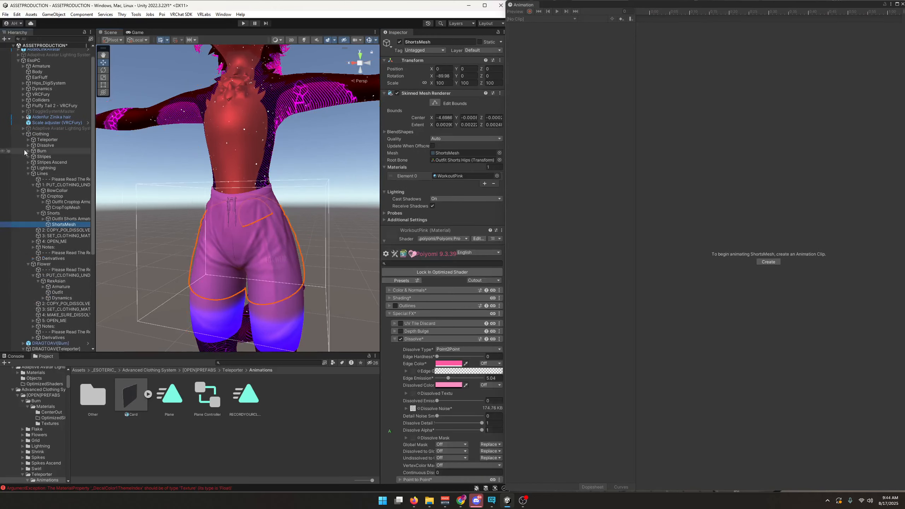
click(38, 134)
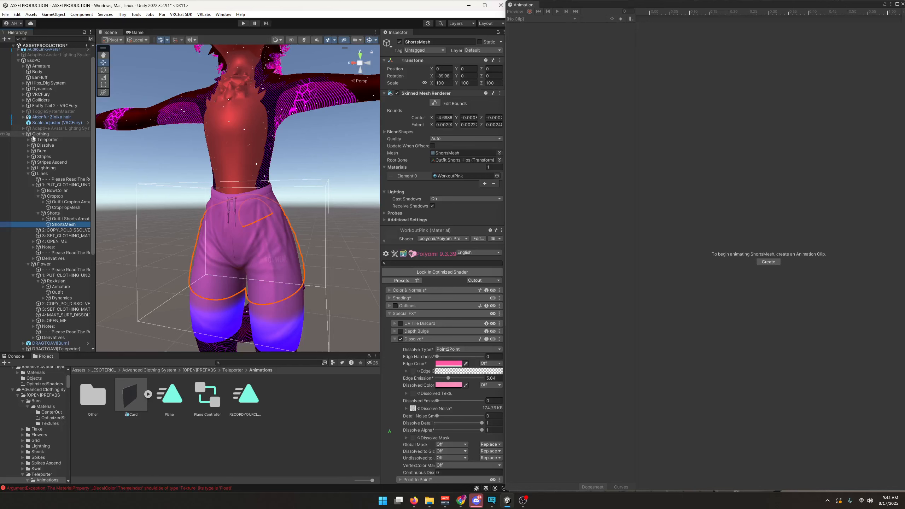
click(399, 42)
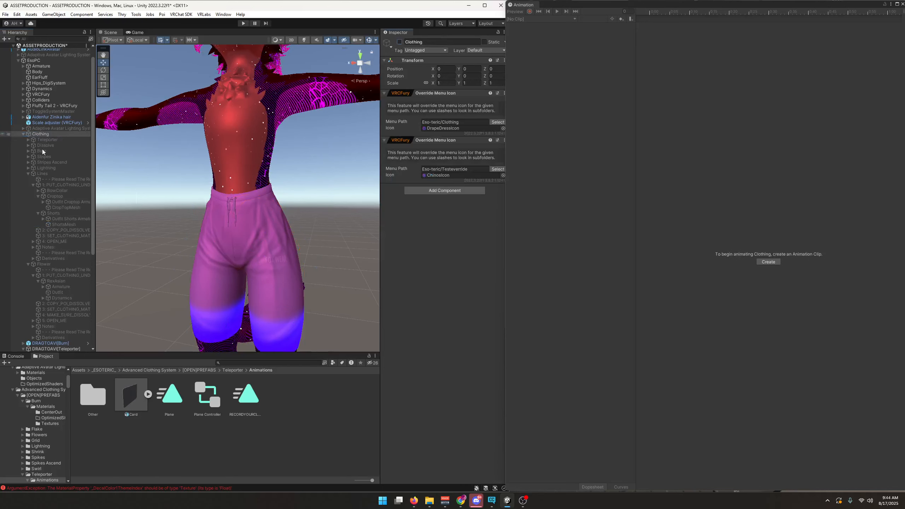
click(23, 134)
click(42, 153)
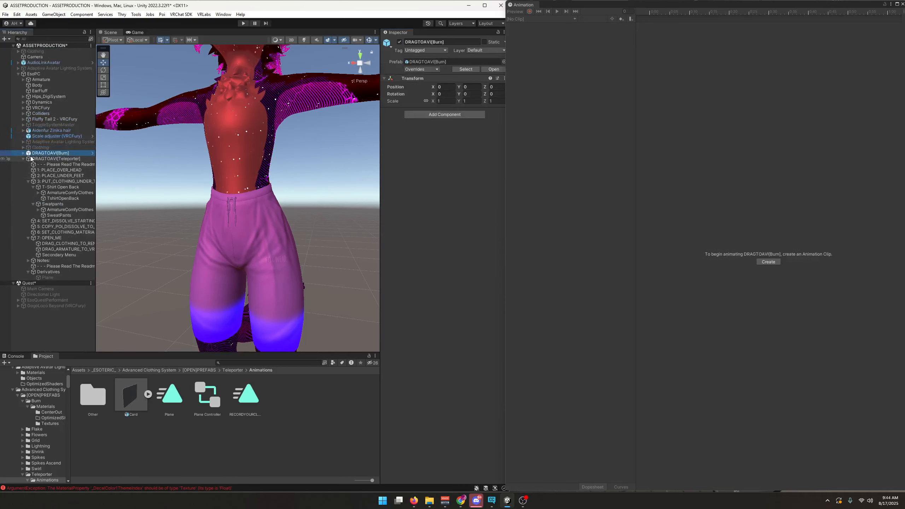
key(Delete)
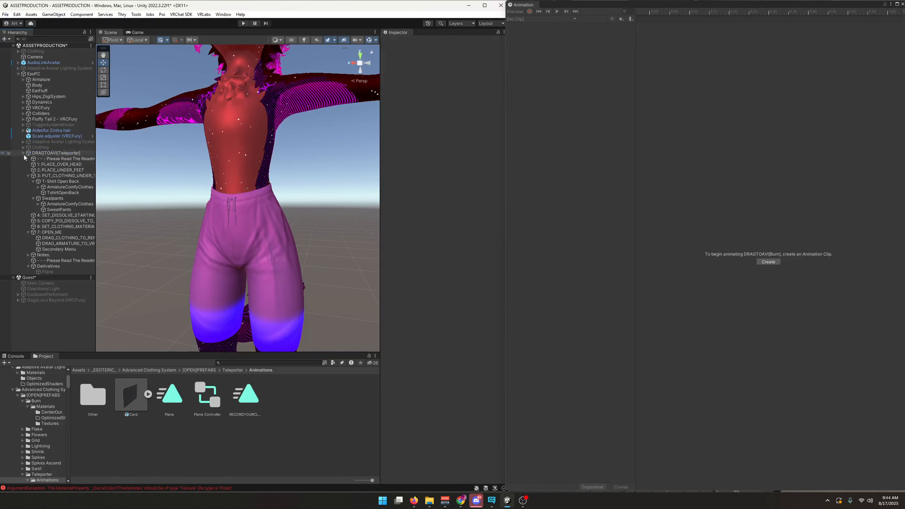
Set the Dissolve Alpha of the SweatPants material to 1 outside the recording
click(265, 266)
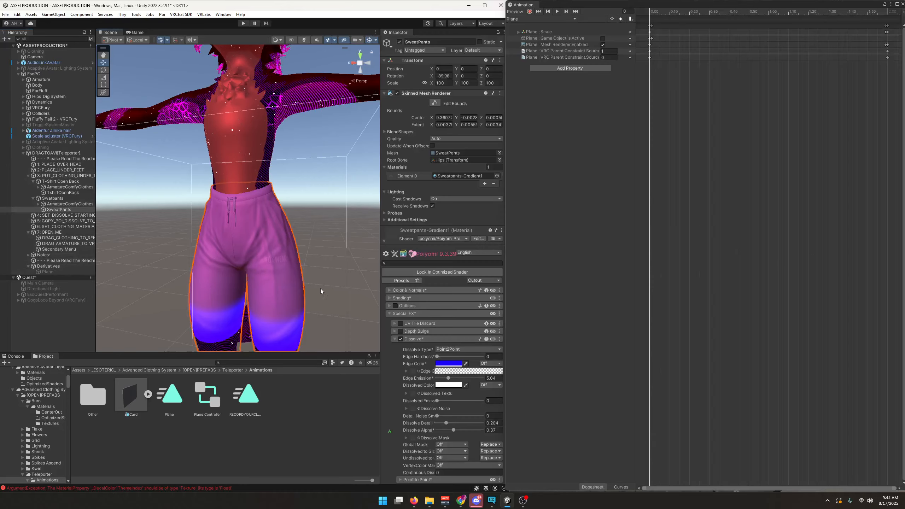
key(f)
drag(453, 431, 485, 429)
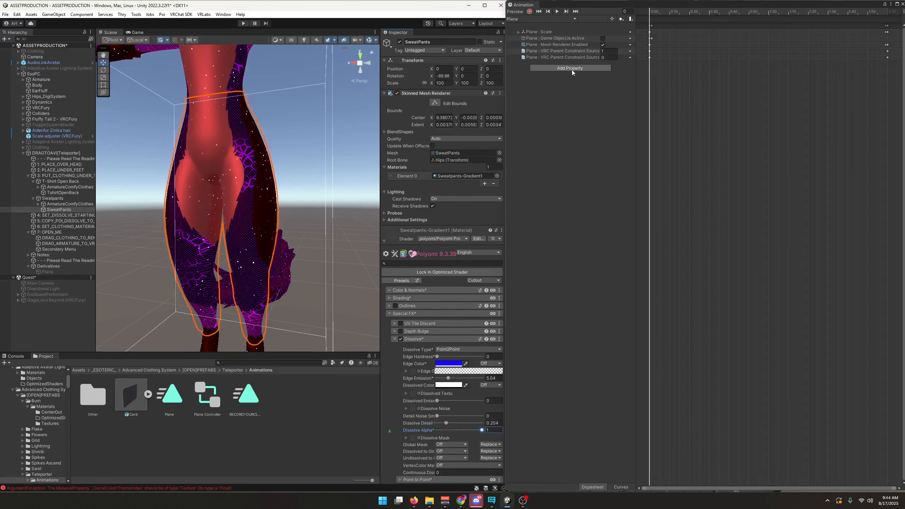
Resume recording the RECORDYOURCLOTHINGDISSOLVE120SEC clip and check the SweatPants and TshirtOpenBack Dissolve Alpha keys on frame 0
click(531, 19)
click(531, 42)
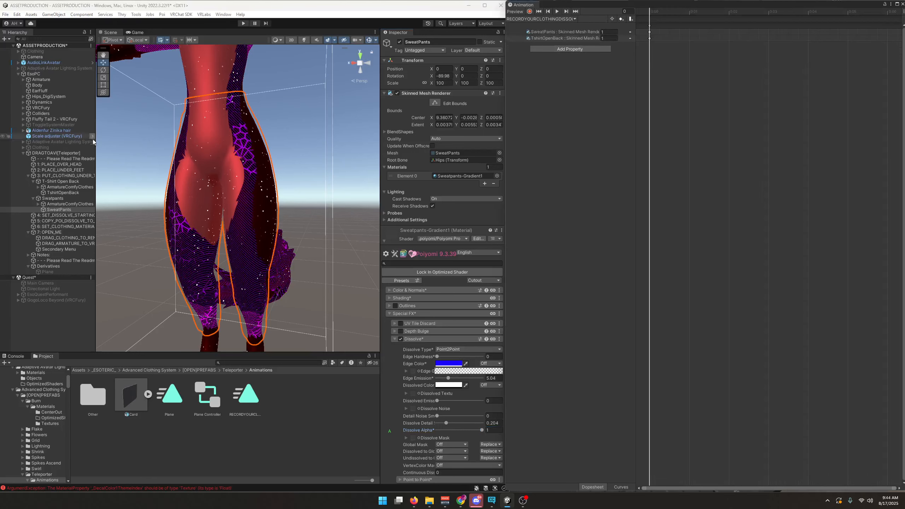
scroll(447, 349, down, 3)
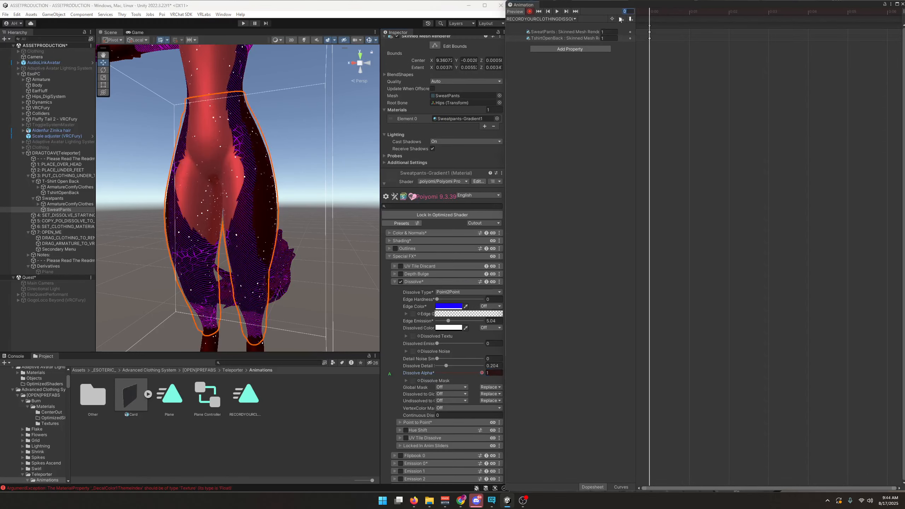
click(569, 93)
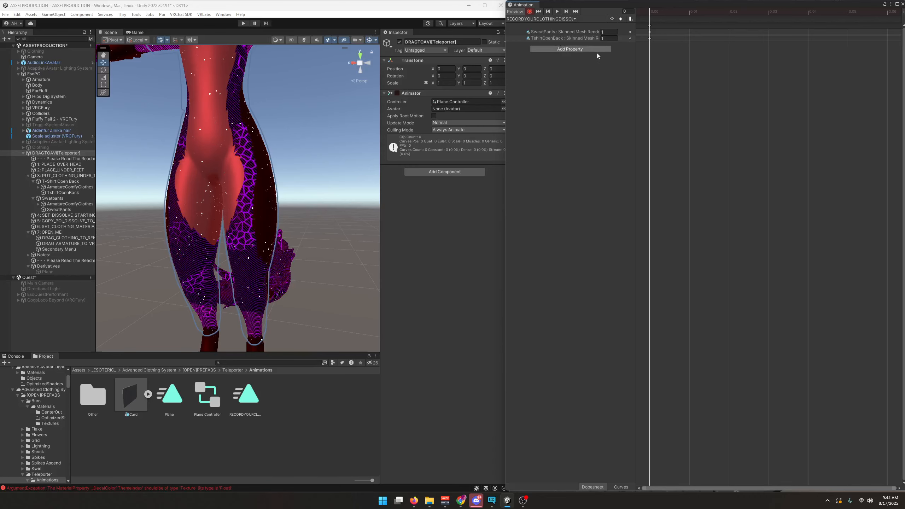
click(61, 195)
click(61, 210)
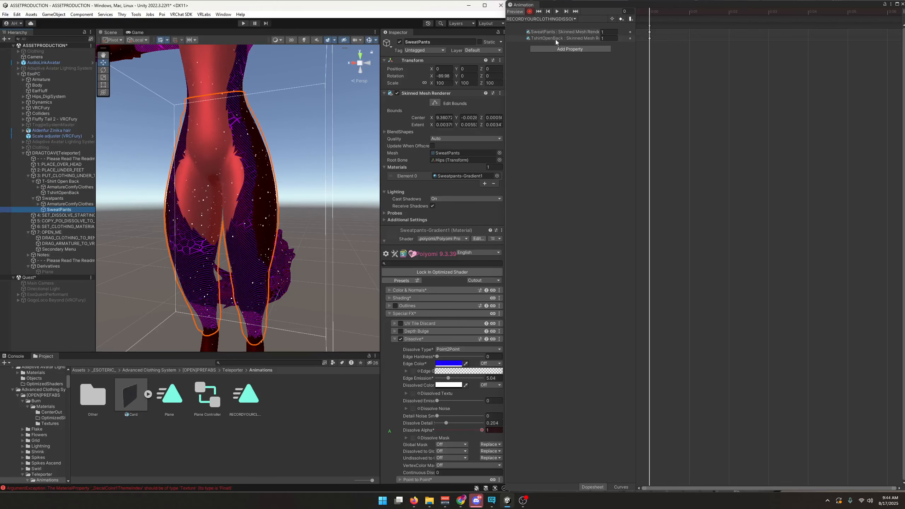
click(547, 33)
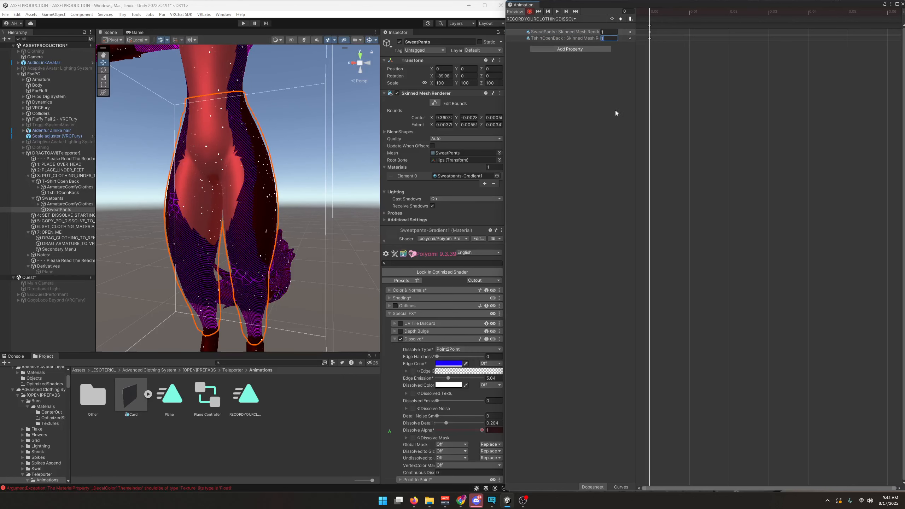
click(418, 432)
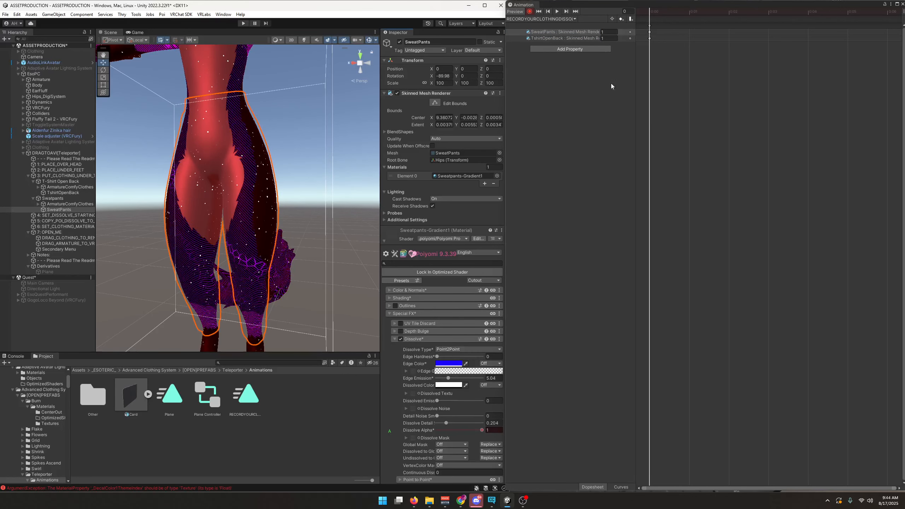
Key the Dissolve Alpha of both TshirtOpenBack and SweatPants at 0 on frame 120
click(626, 11)
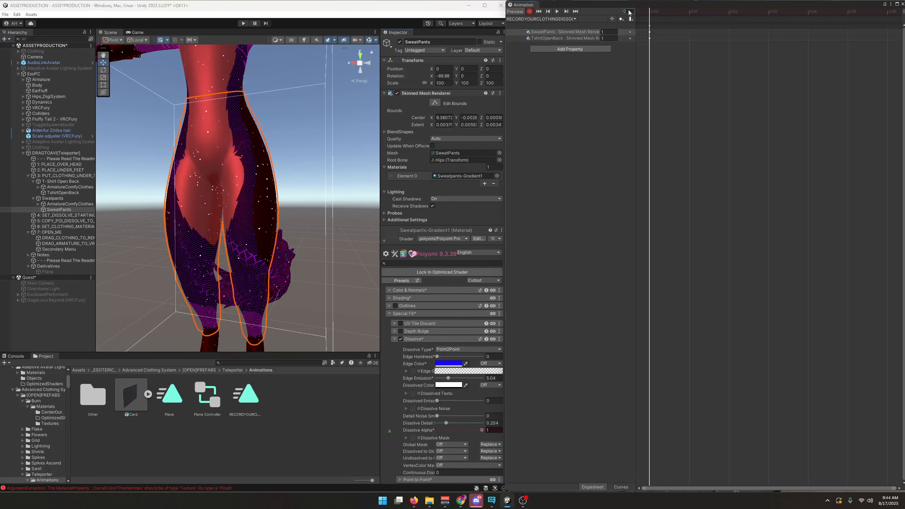
text(120)
click(584, 118)
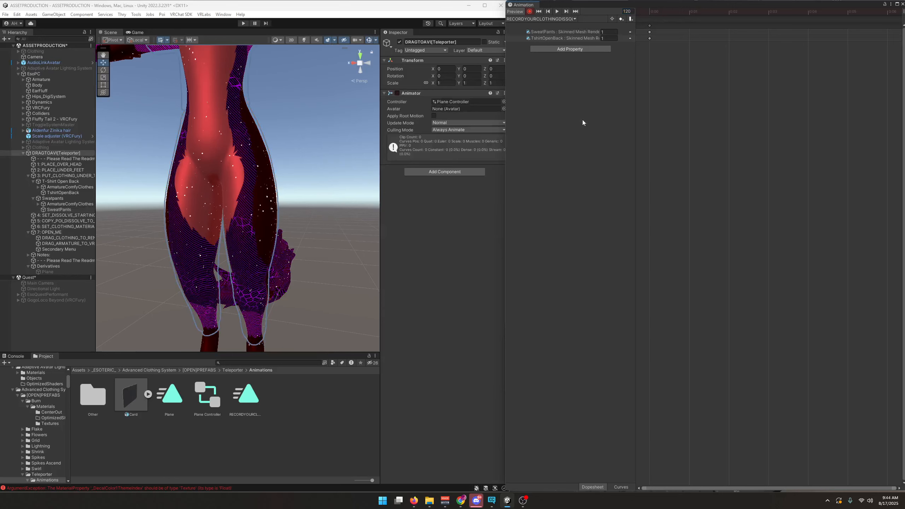
text(0)
key(Tab)
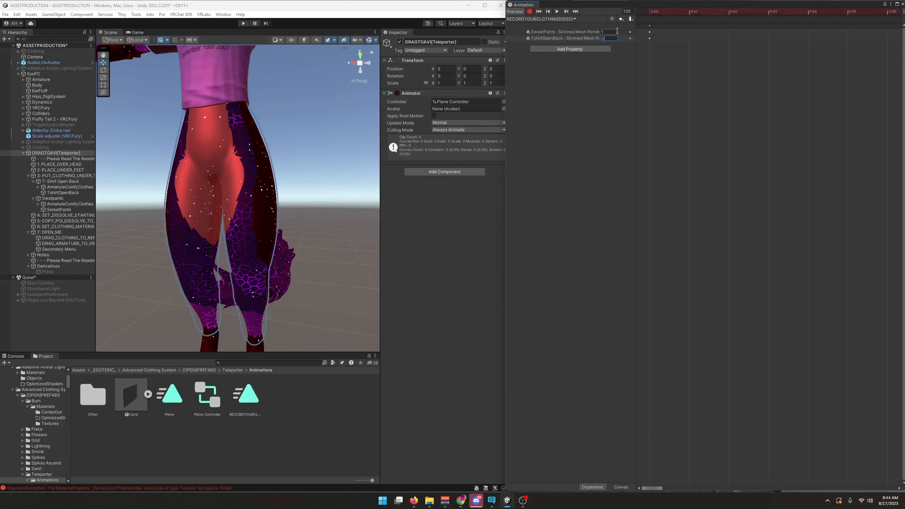
text(0)
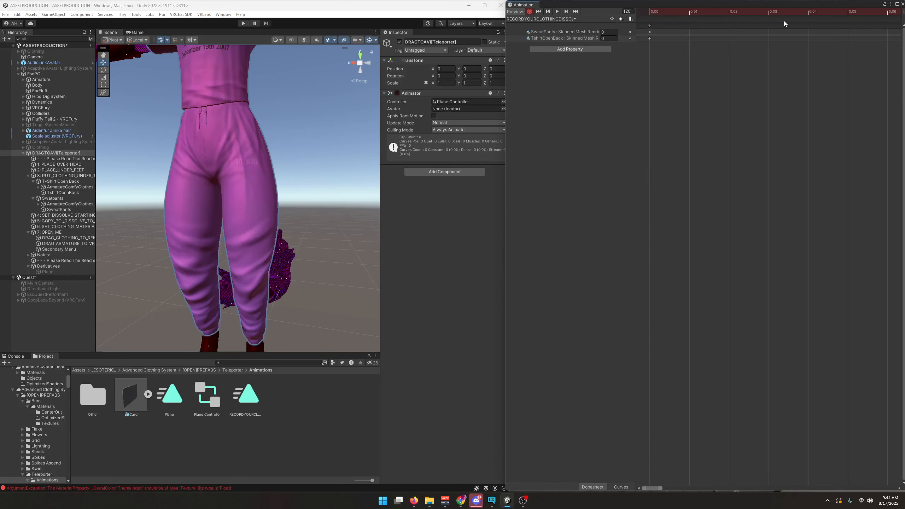
Preview the clothing dissolve by scrubbing the clip's full timeline between frame 0 and frame 120
drag(789, 4, 721, 6)
scroll(750, 107, down, 5)
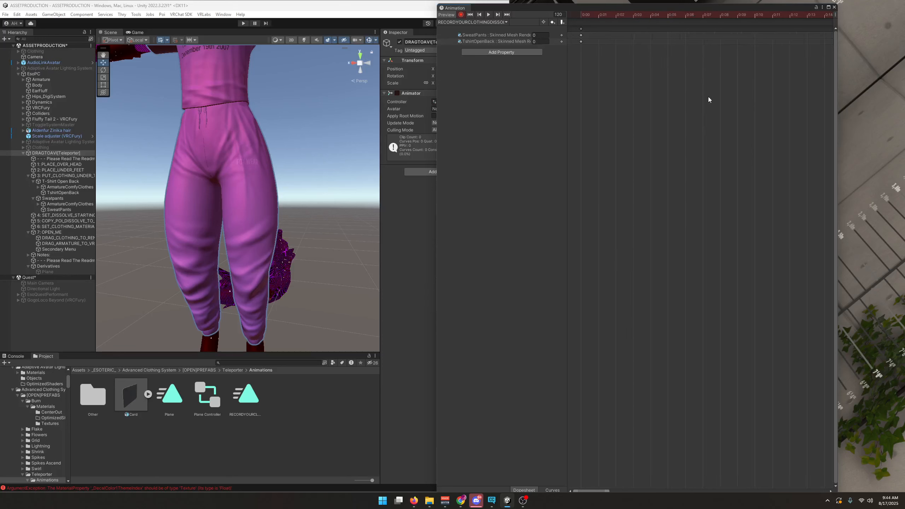
scroll(708, 99, down, 8)
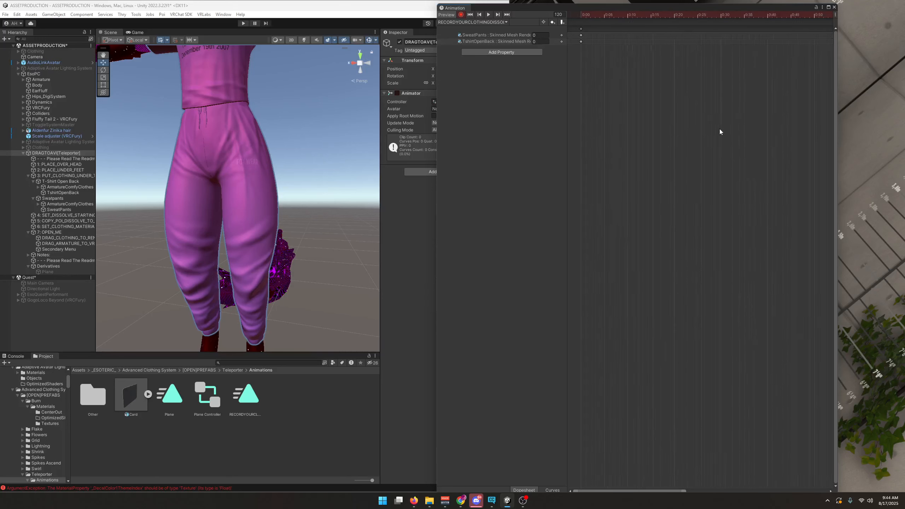
scroll(720, 130, down, 8)
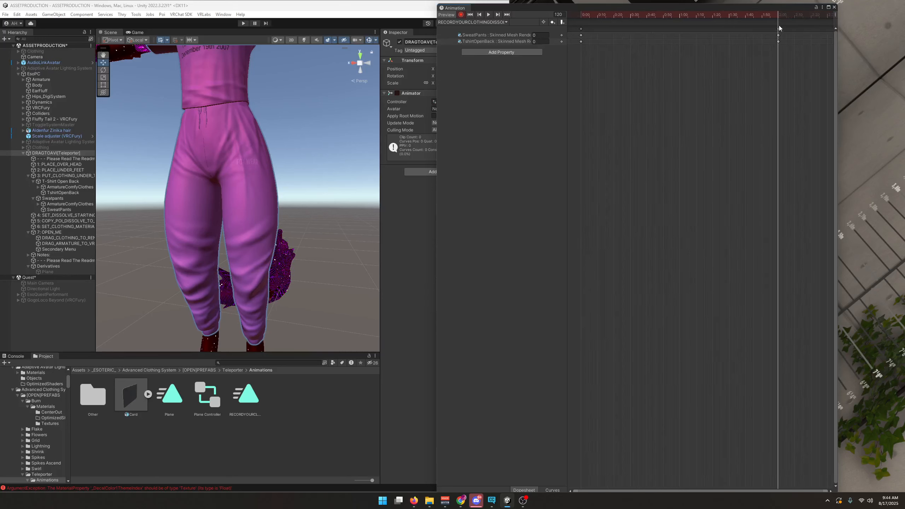
drag(753, 15, 776, 15)
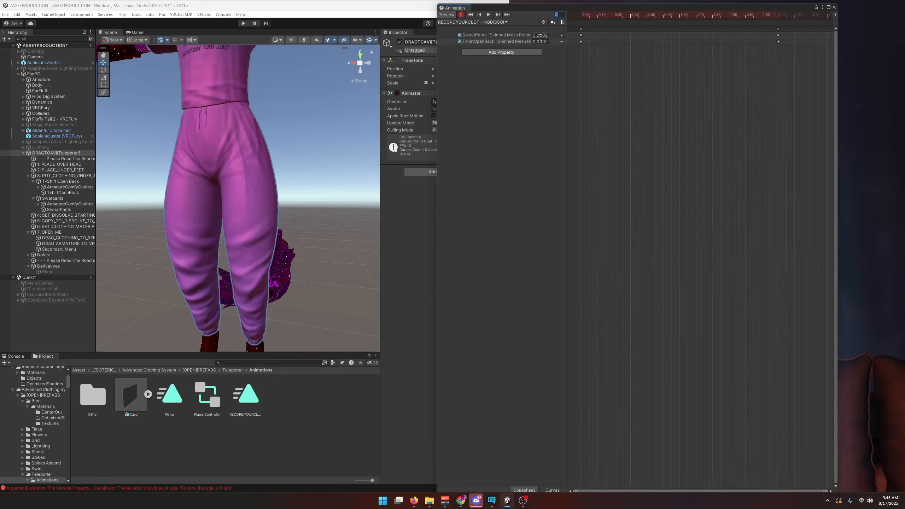
key(Return)
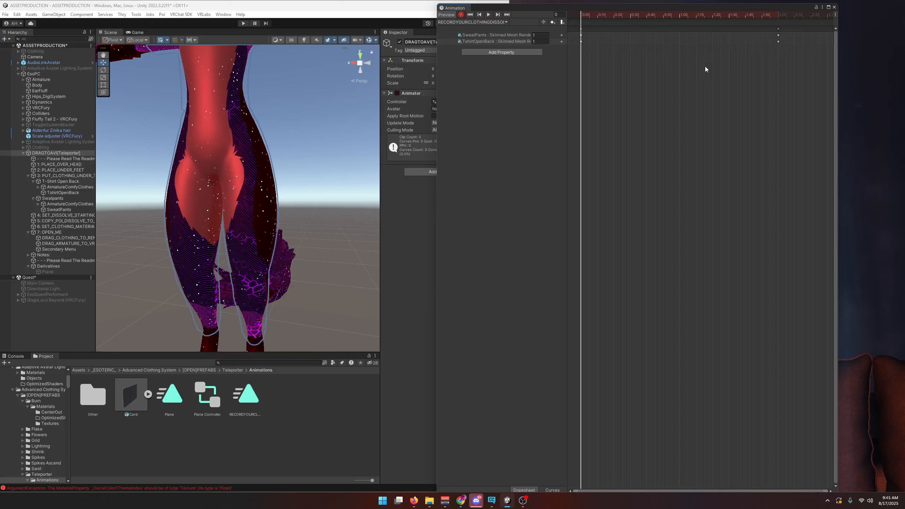
drag(746, 15, 779, 16)
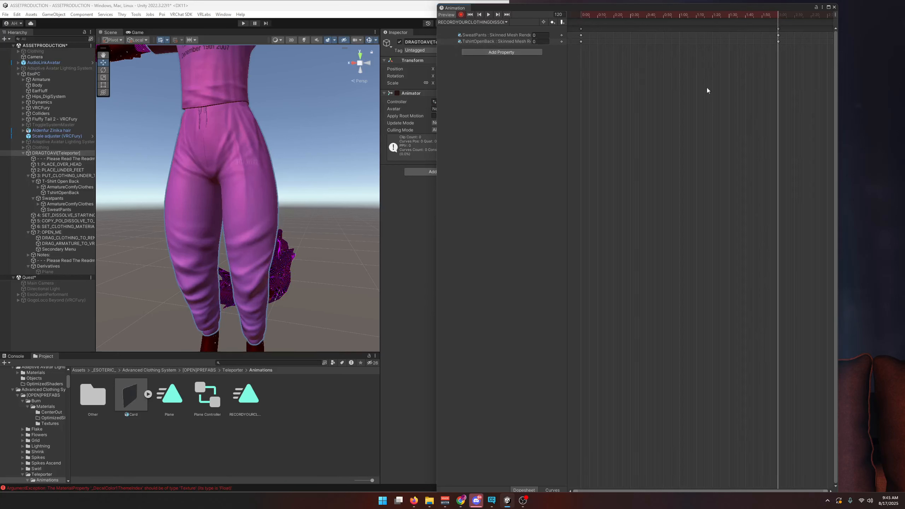
Stop recording and set both tangents of all the clip's keyframes to Linear
drag(795, 81, 579, 25)
click(462, 15)
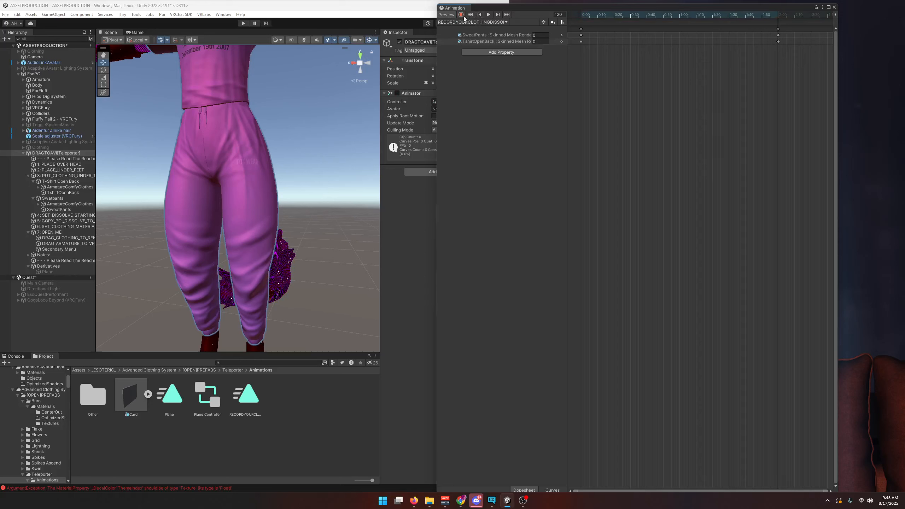
drag(804, 94, 572, 26)
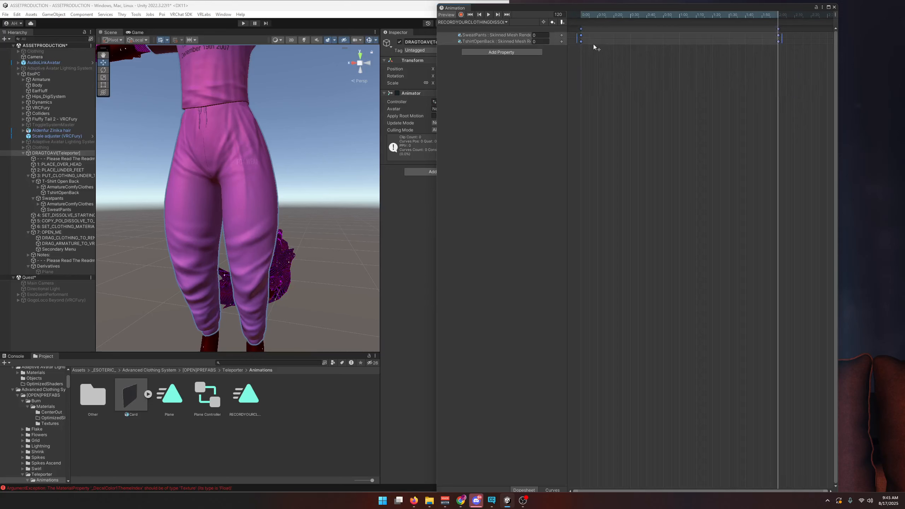
right_click(582, 40)
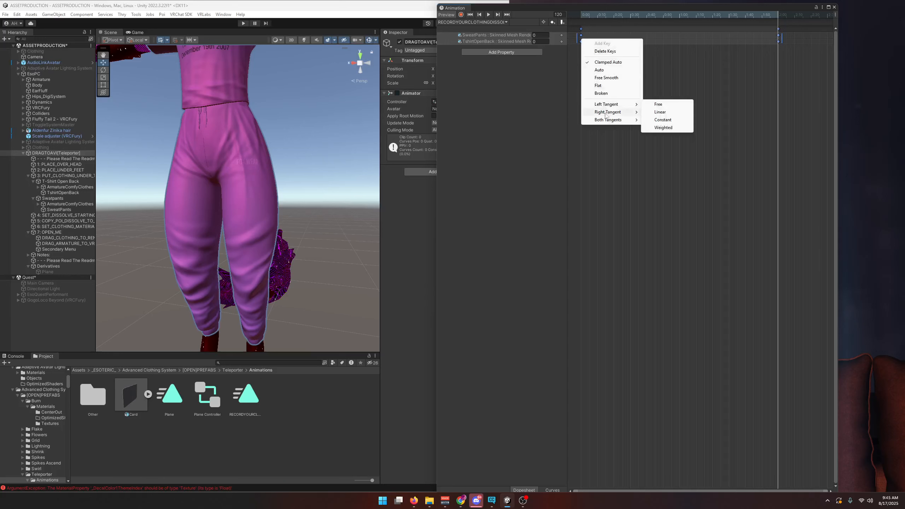
mouse_move(627, 120)
click(663, 128)
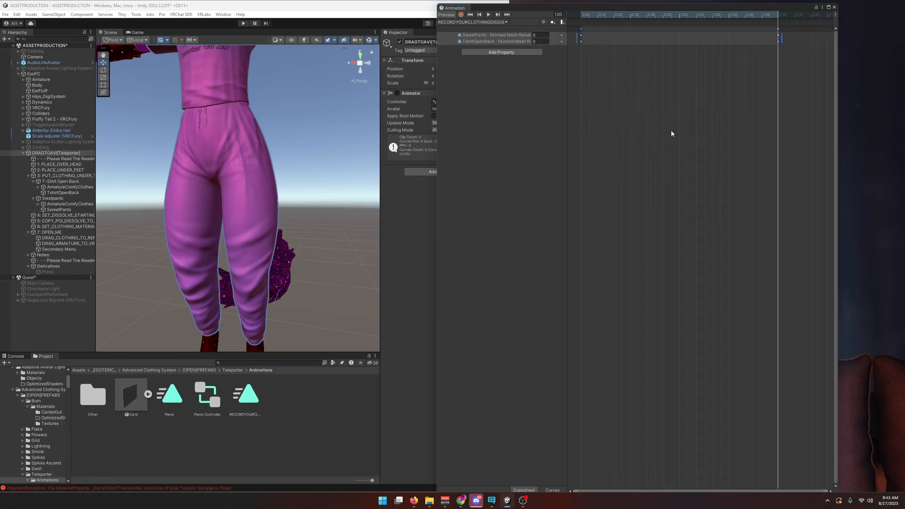
click(647, 121)
Move the Animation window clear of the Inspector and show the VRCFury Toggle settings of DRAG_CLOTHING_TO_RENDERER
drag(805, 11, 868, 9)
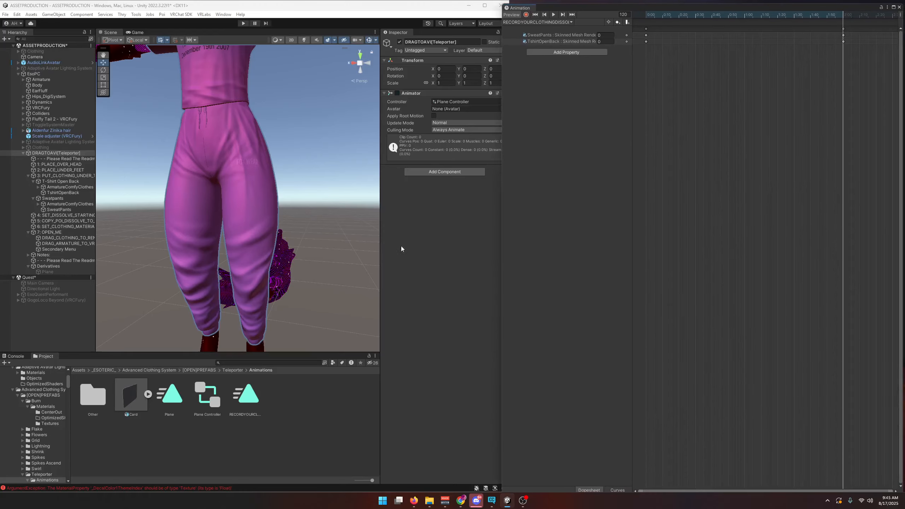
alt+drag(257, 231, 302, 259)
scroll(302, 259, down, 6)
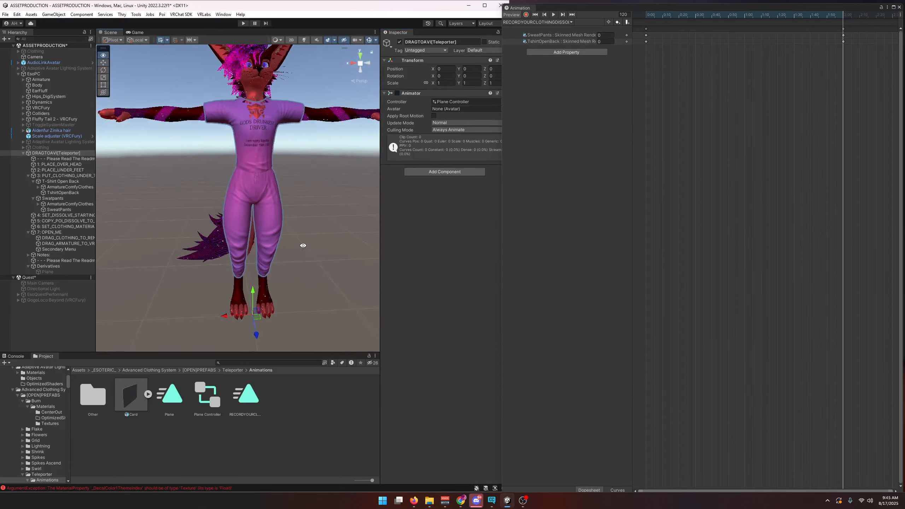
middle_drag(303, 245, 286, 299)
scroll(270, 252, up, 3)
middle_drag(260, 264, 286, 237)
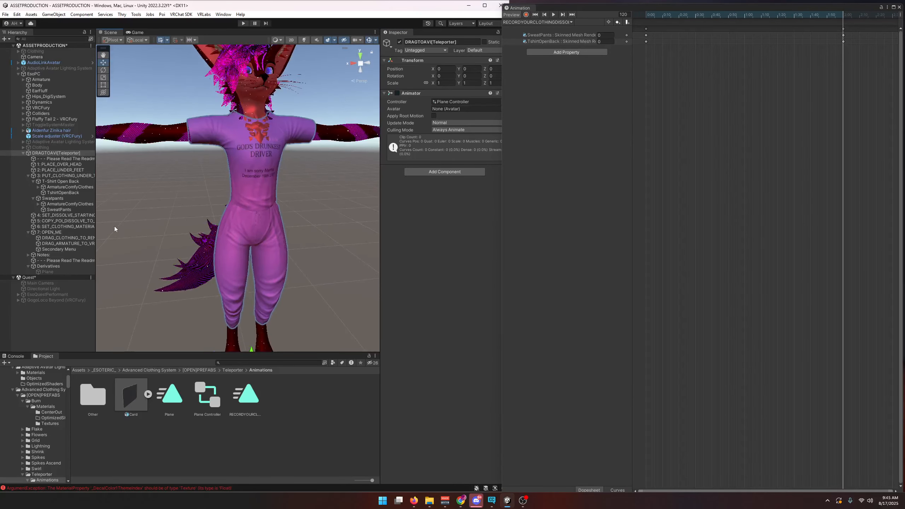
click(56, 240)
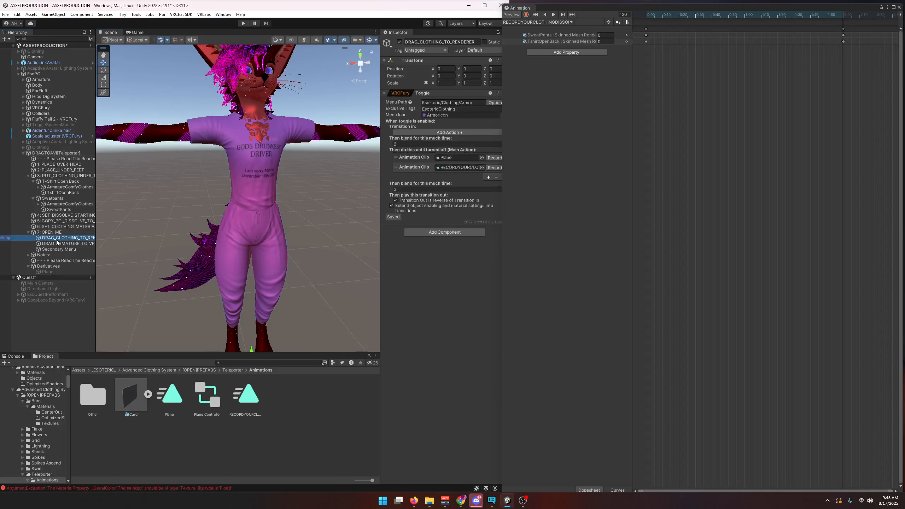
mouse_move(500, 225)
mouse_down()
mouse_move(534, 225)
mouse_move(509, 225)
mouse_up()
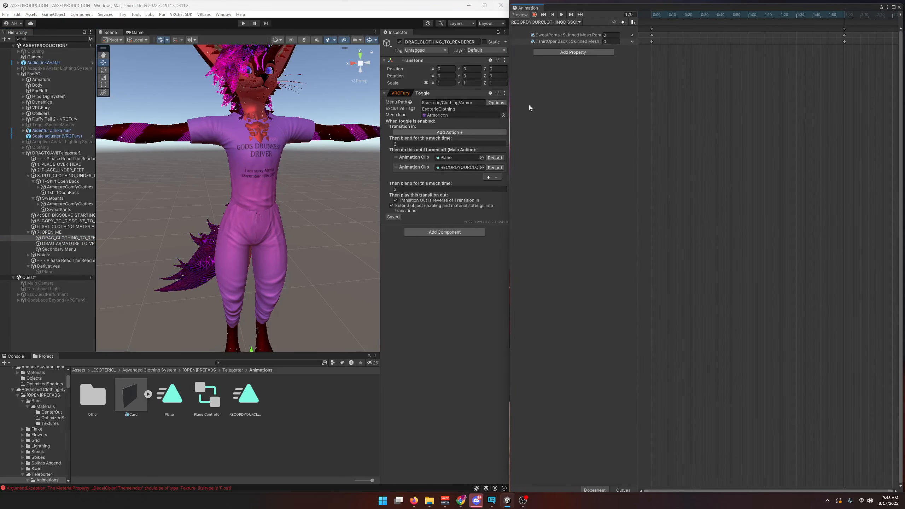
Switch the Animation window to the ExperimentalBodyDissolve clip
click(549, 22)
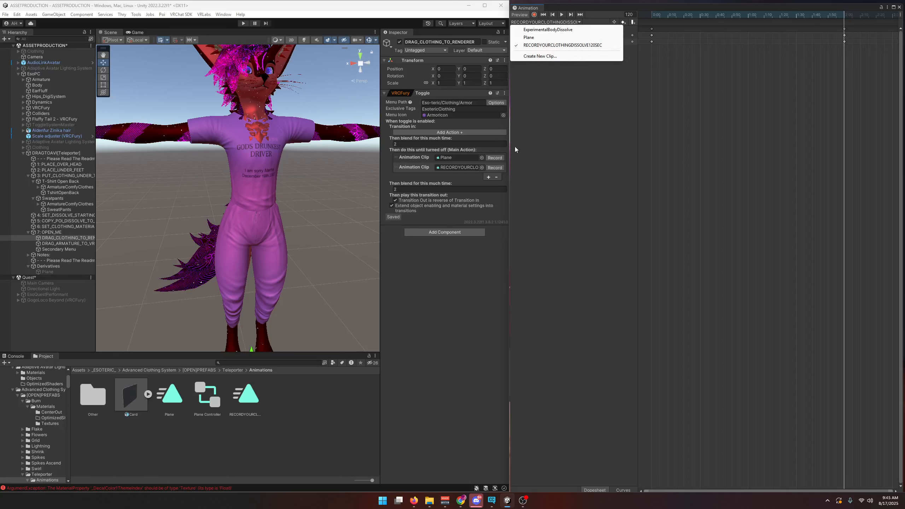
click(478, 330)
click(545, 22)
click(545, 28)
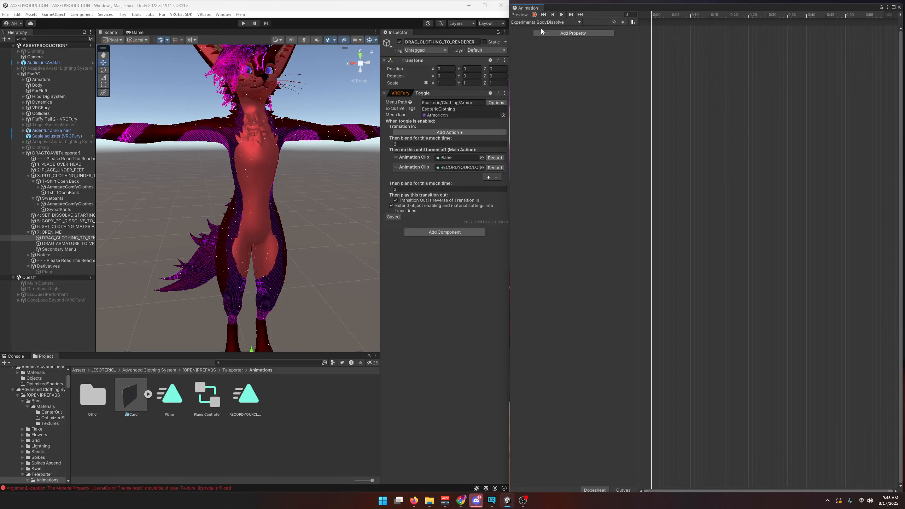
Add another Animation Clip to the toggle's main action and assign it a duplicate of the RECORDYOURCLOTHINGDISSOLVE120SEC clip
click(488, 176)
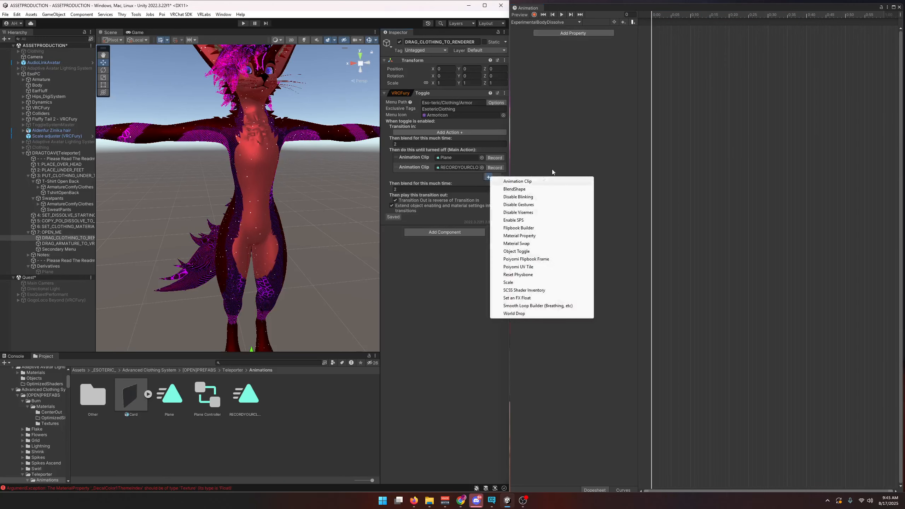
click(518, 181)
click(463, 167)
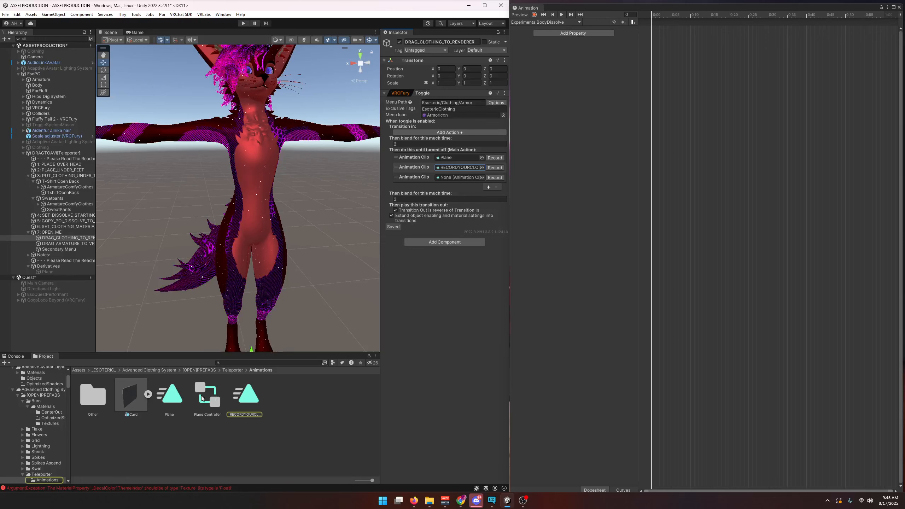
click(252, 395)
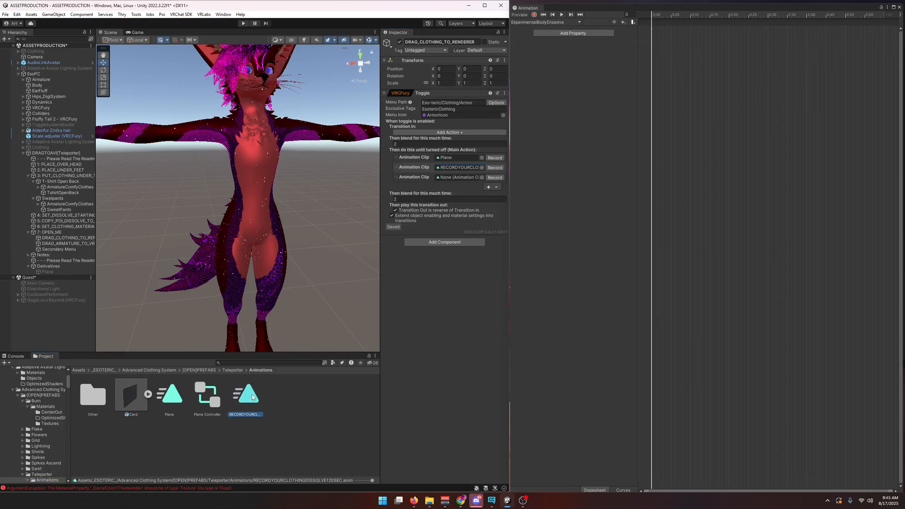
key(ctrl+d)
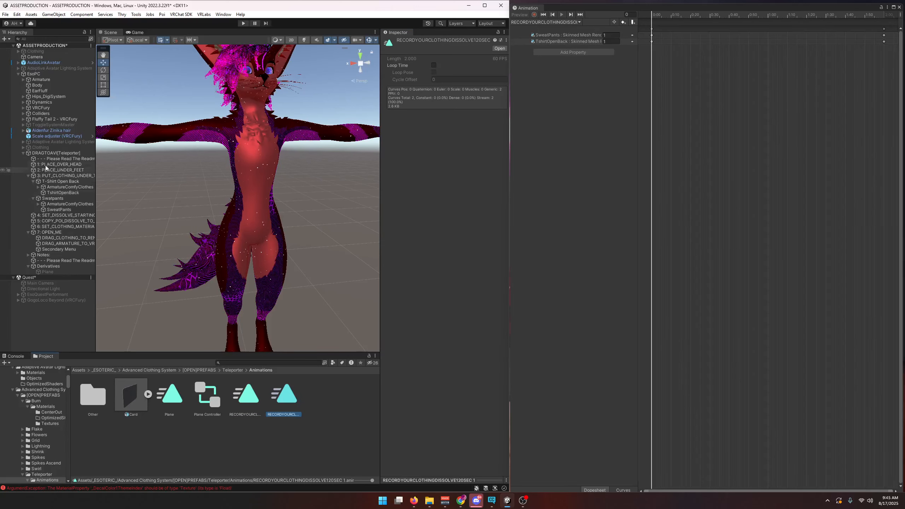
click(56, 153)
click(68, 238)
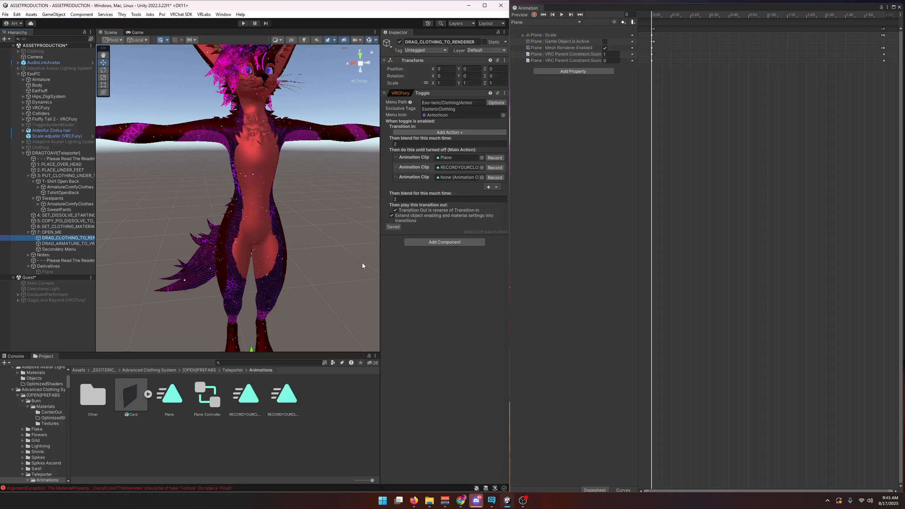
drag(285, 395, 453, 177)
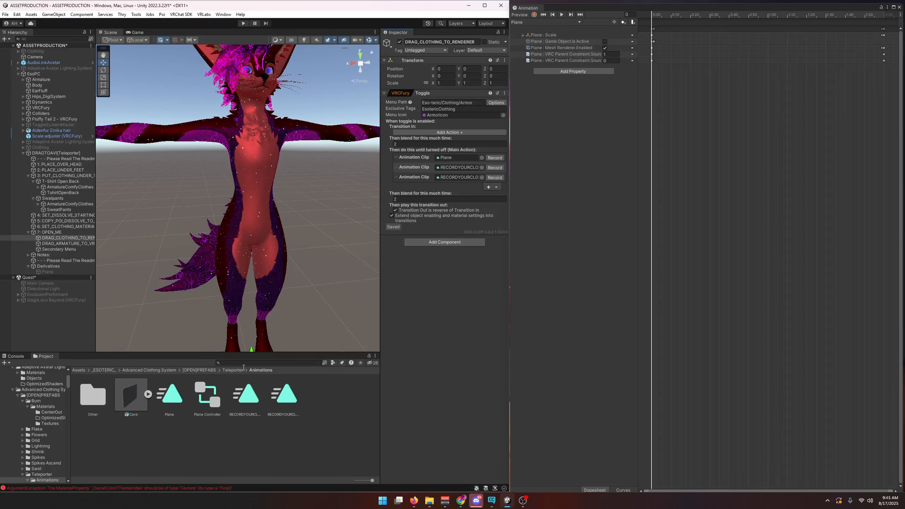
Open the Animator window, dock it with the Animation window, and shift the combined window over the Inspector's edge
click(223, 14)
mouse_move(264, 41)
click(331, 46)
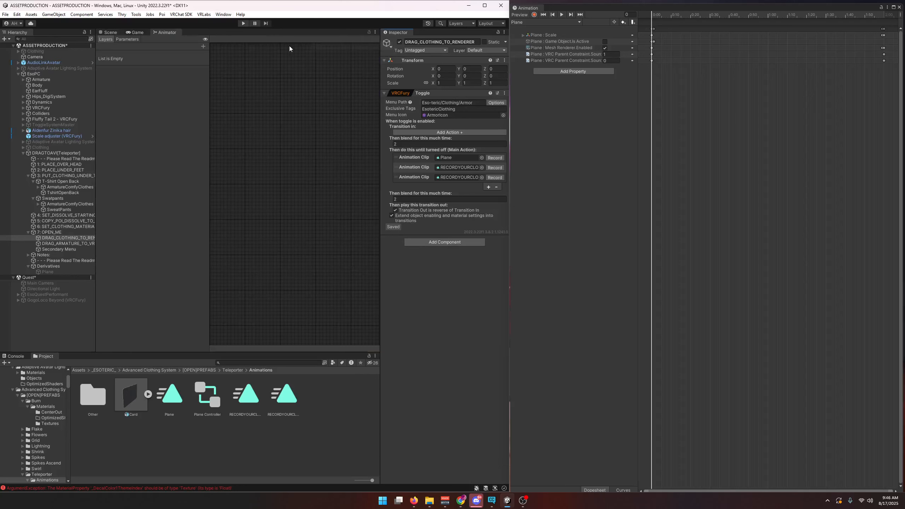
drag(170, 32, 549, 21)
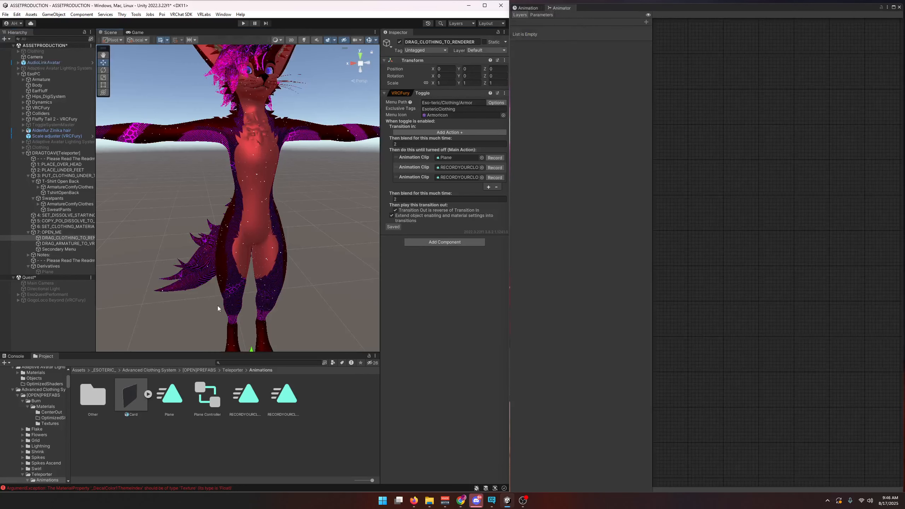
click(541, 15)
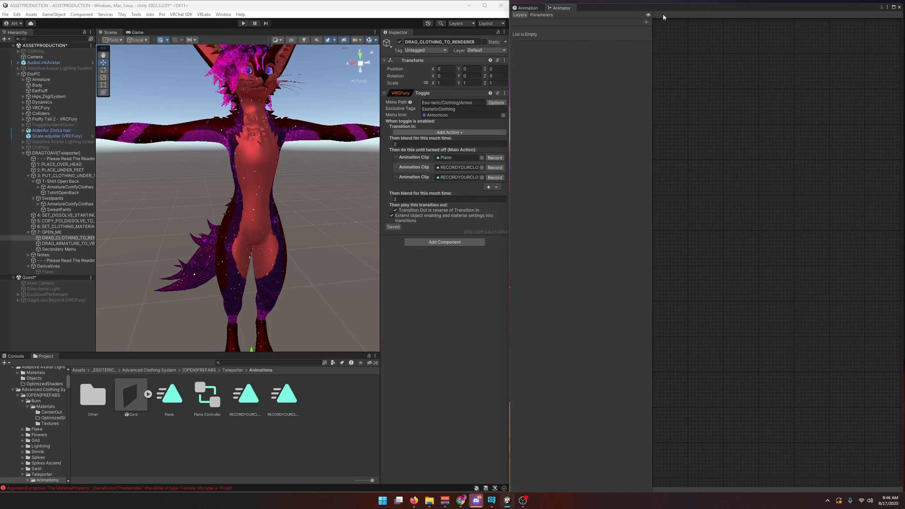
drag(661, 10, 632, 10)
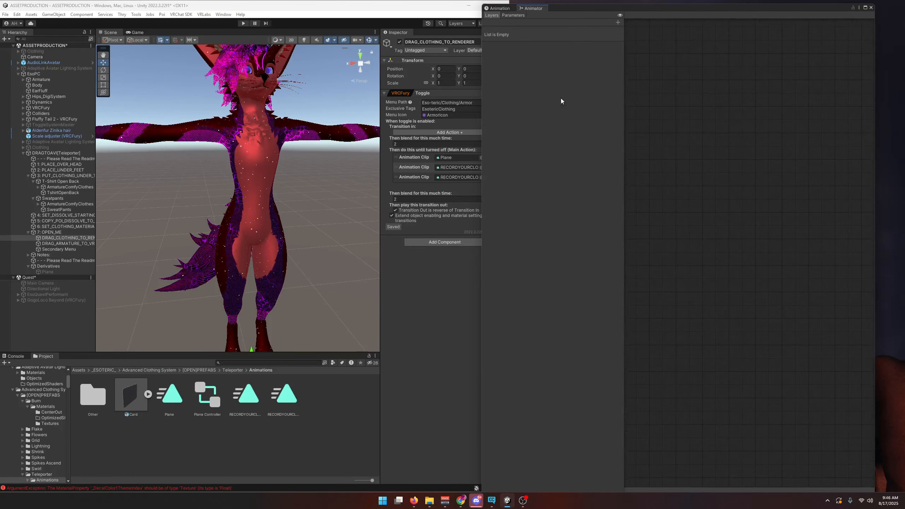
Add the duplicated clip as a state in Plane Controller and show RECORDYOURCLOTHINGDISSOLVE120SEC 1 in the Animation window
click(208, 395)
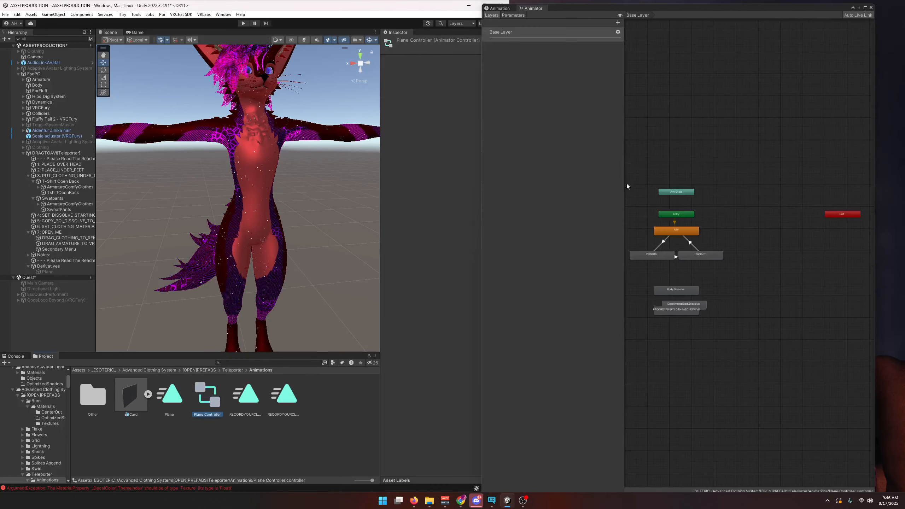
drag(286, 400, 678, 321)
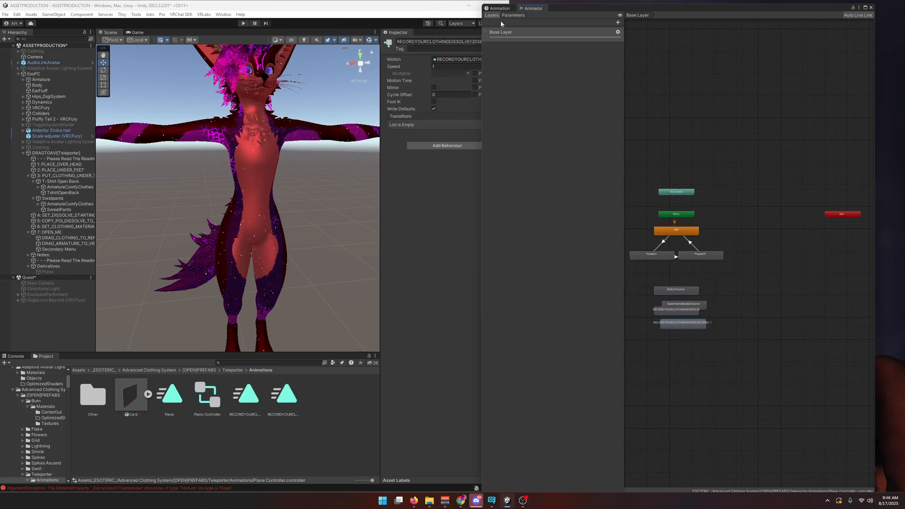
click(498, 8)
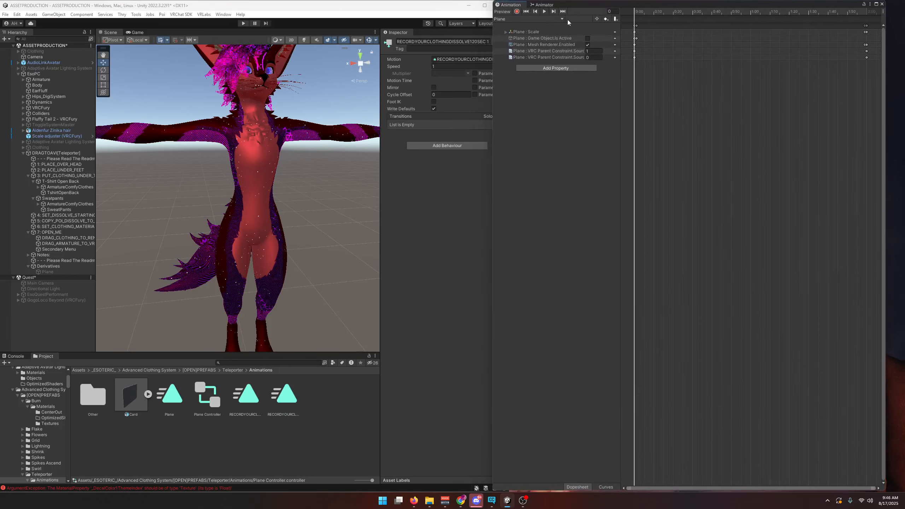
click(530, 20)
click(526, 49)
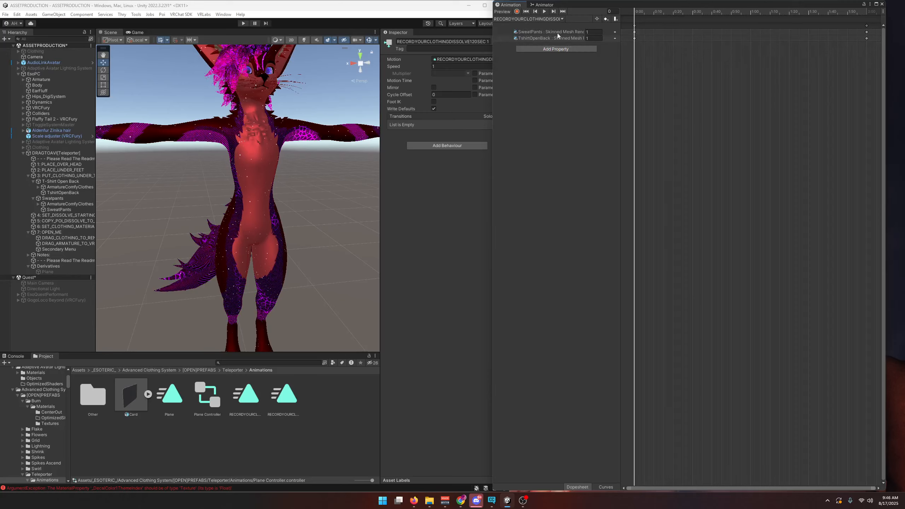
Delete the SweatPants and TshirtOpenBack renderer properties from the duplicated clip
click(559, 34)
shift+click(558, 37)
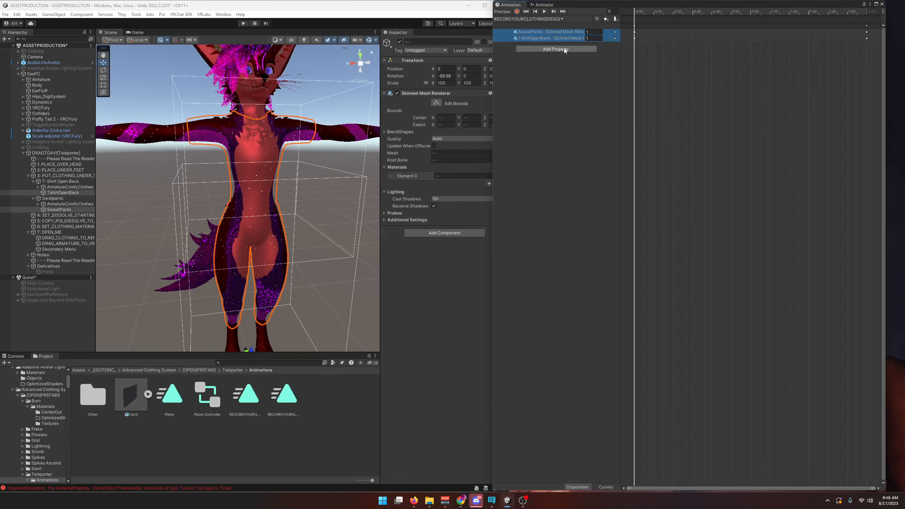
key(Delete)
scroll(304, 181, down, 5)
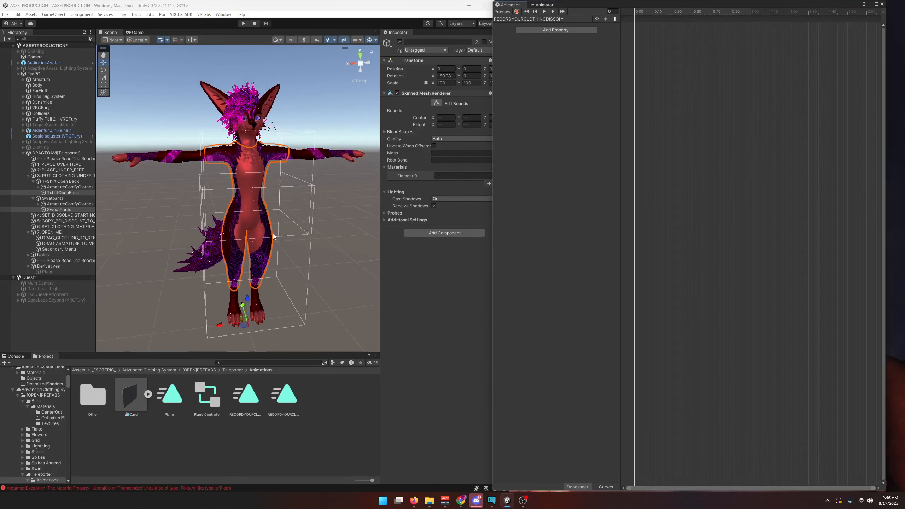
Examine the Special FX Dissolve settings of the SweatPants material, with the Animation window moved clear of the Inspector
click(66, 237)
click(59, 210)
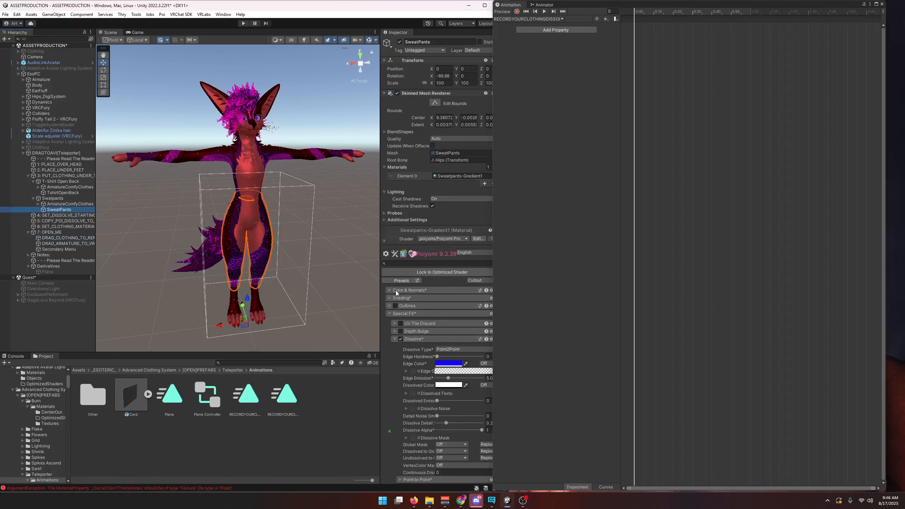
click(447, 313)
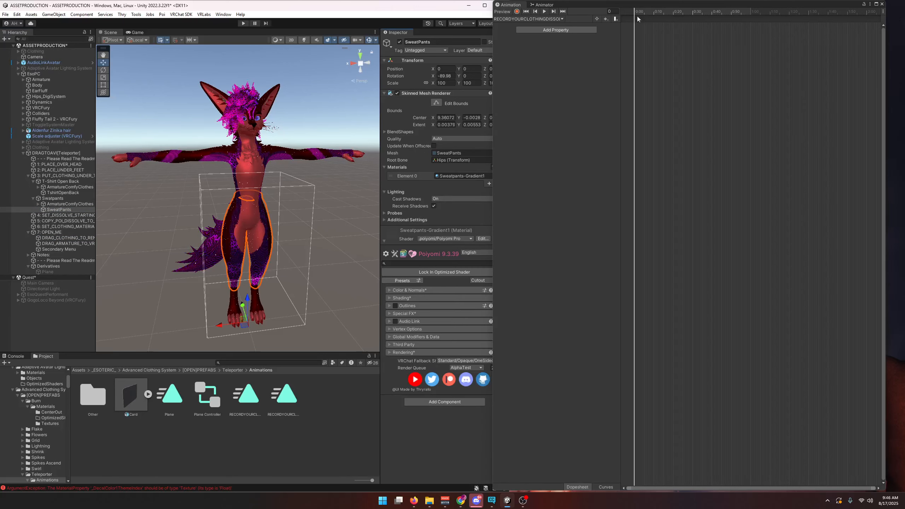
drag(645, 5, 667, 6)
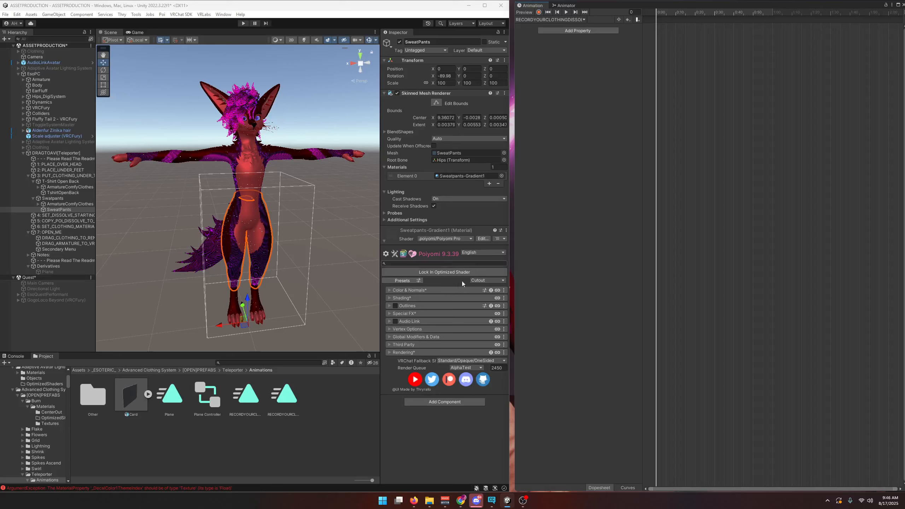
click(407, 315)
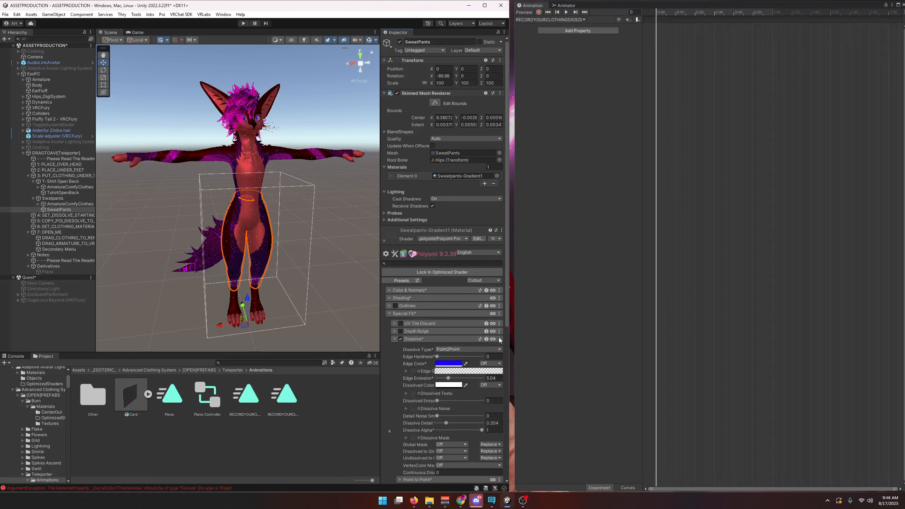
click(499, 339)
Select the Body mesh and expand the Dissolve settings of its BodyMatt material
click(199, 262)
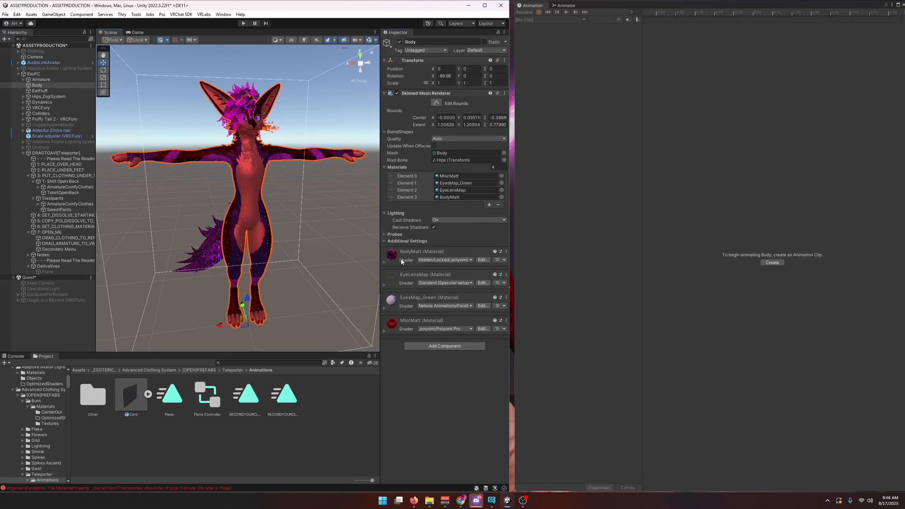
click(401, 262)
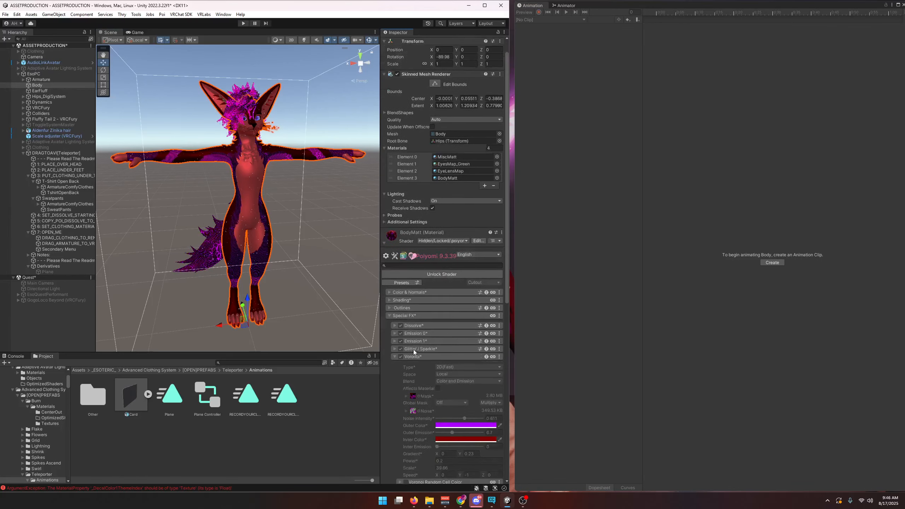
scroll(413, 325, down, 3)
click(415, 270)
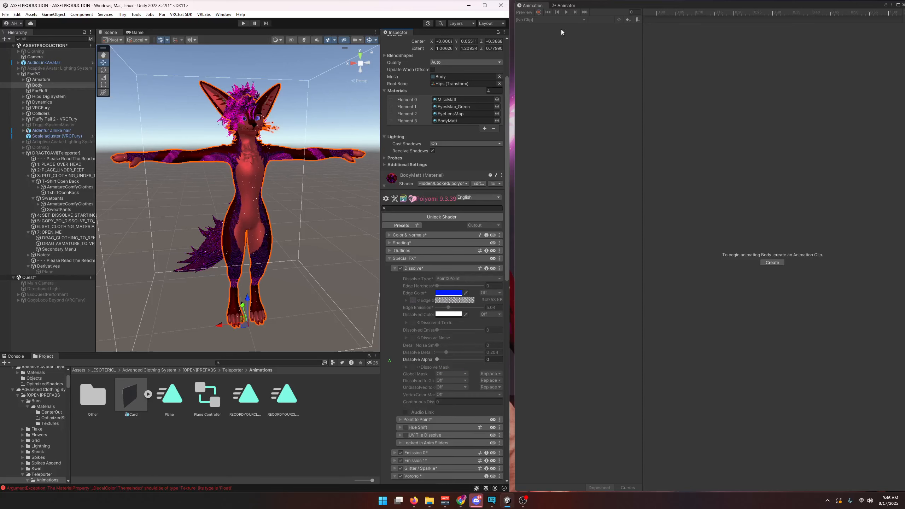
drag(584, 7, 579, 7)
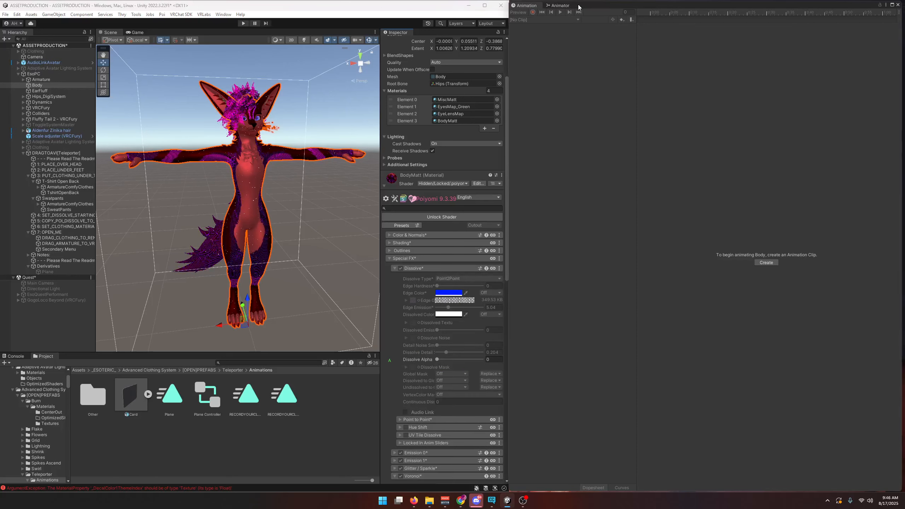
Turn on recording for DRAGTOAVI[Teleporter], try BodyMatt's Dissolve Alpha at 1, and undo the change
click(61, 153)
click(533, 12)
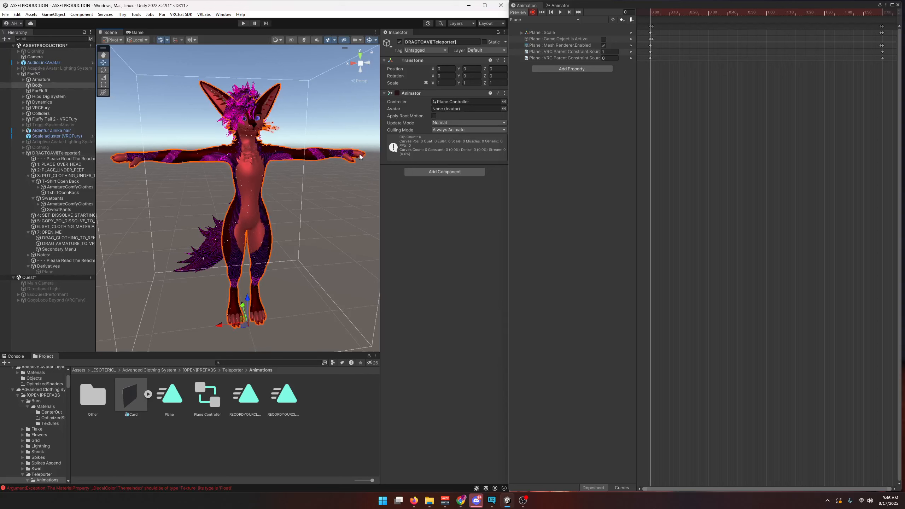
click(249, 185)
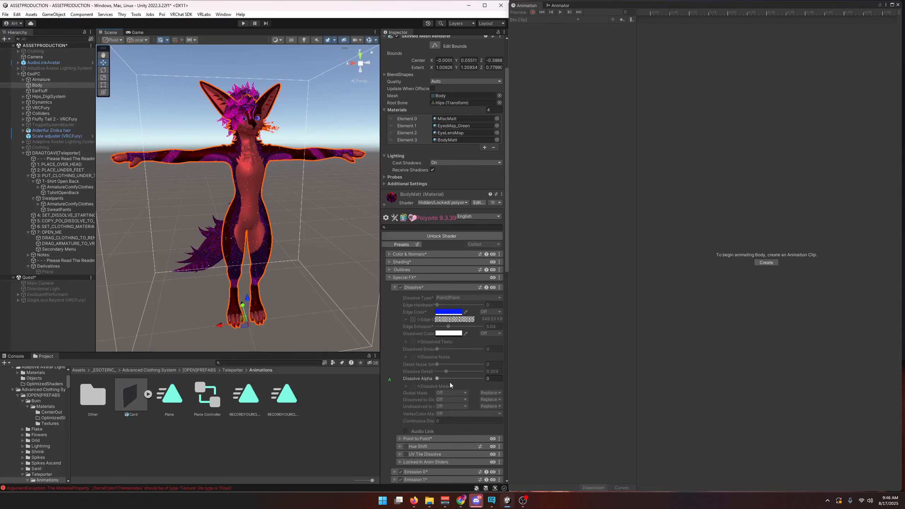
click(434, 379)
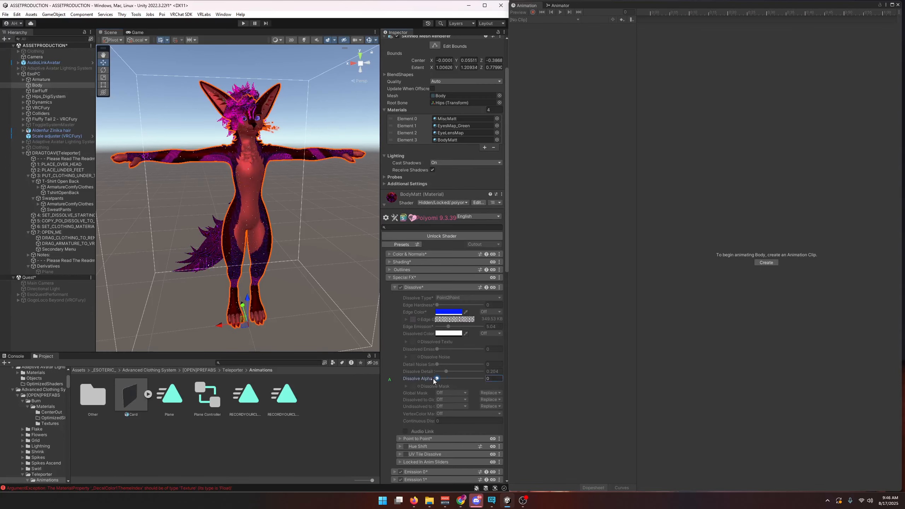
drag(434, 381, 491, 389)
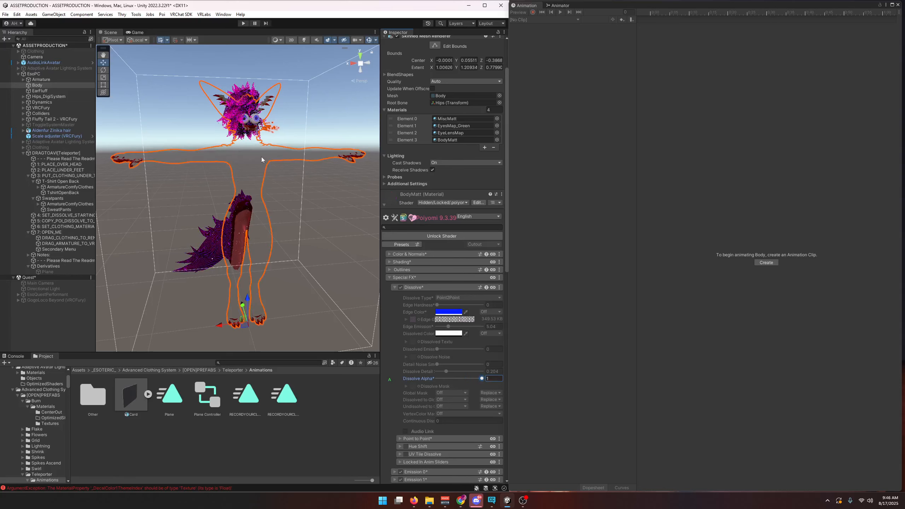
key(ctrl+z)
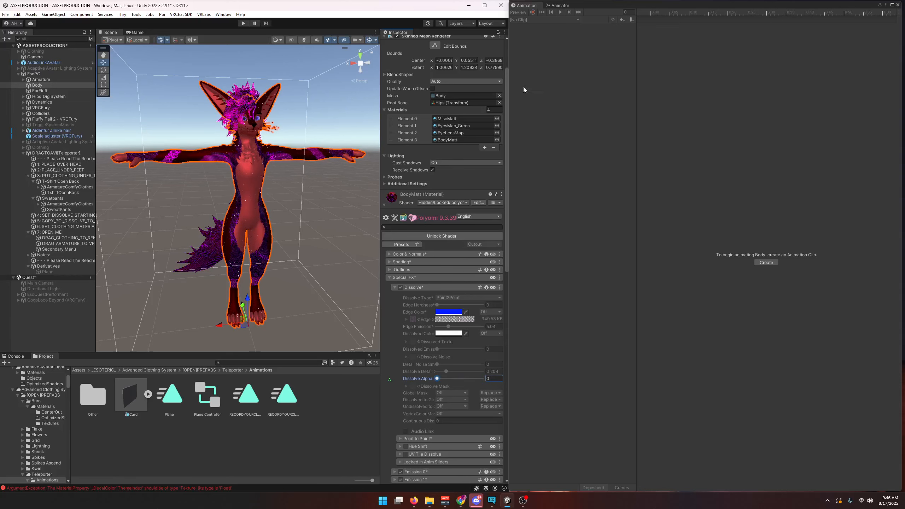
Delete the duplicated clip RECORDYOURCLOTHINGDISSOLVE120SEC 1 from the Teleporter Animations folder
click(42, 153)
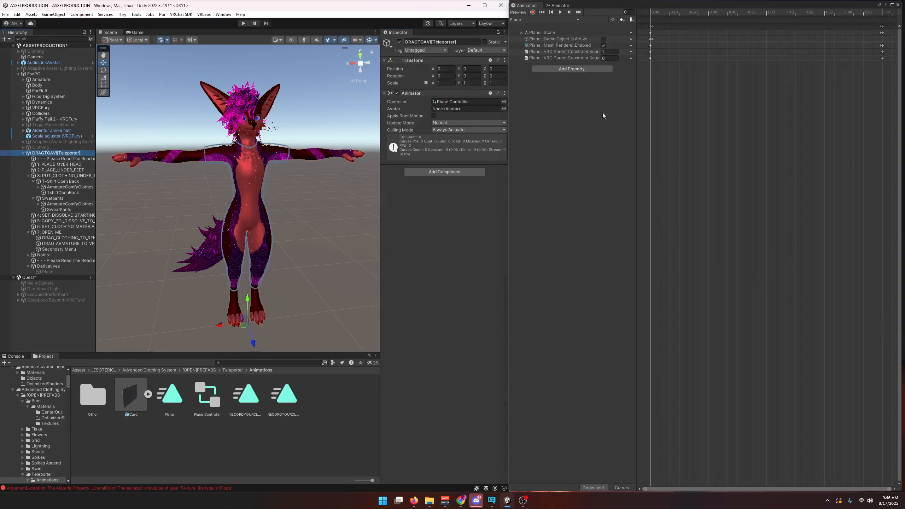
click(539, 21)
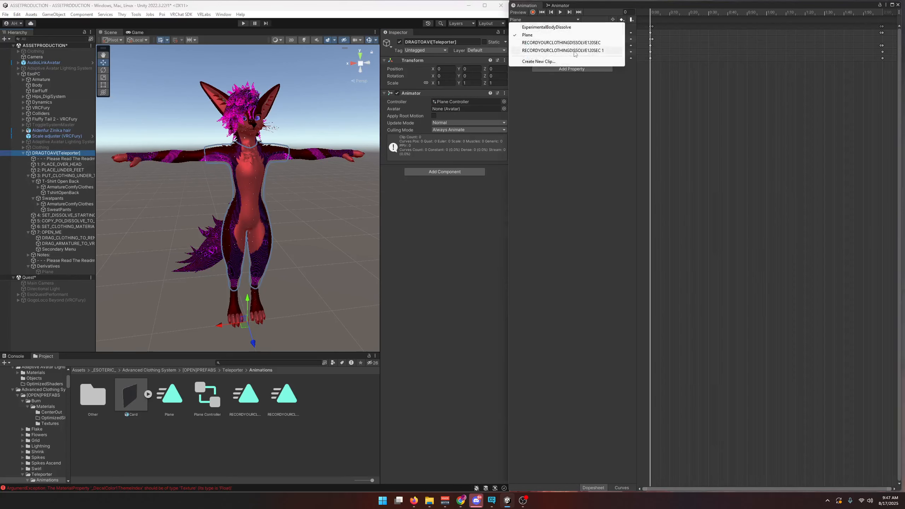
click(544, 26)
click(285, 395)
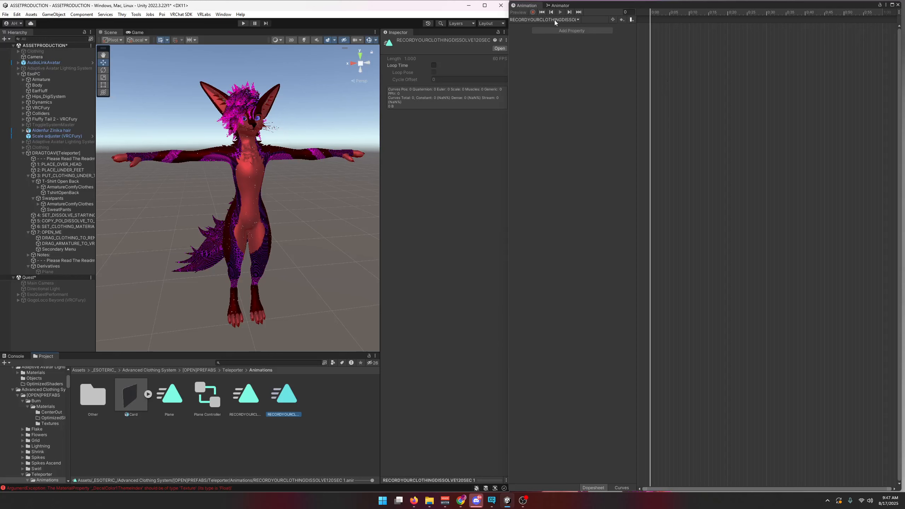
key(shift+Delete)
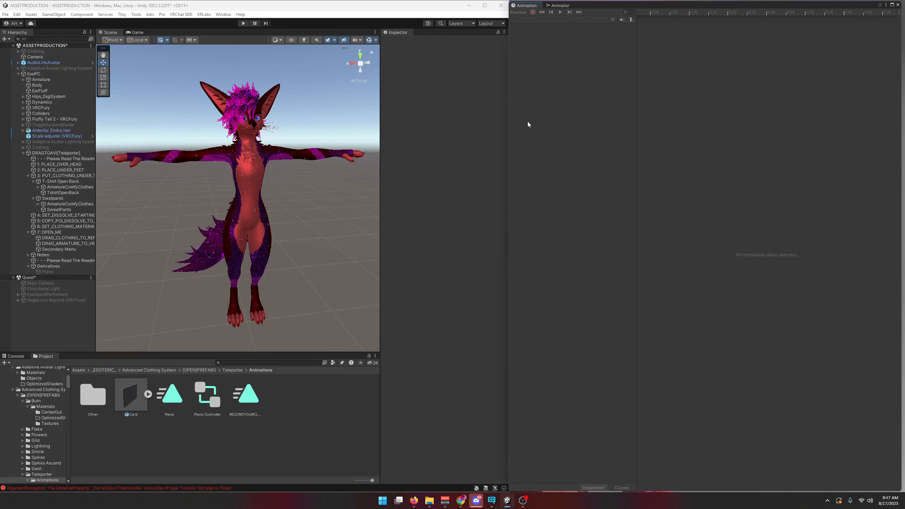
drag(615, 9, 615, 9)
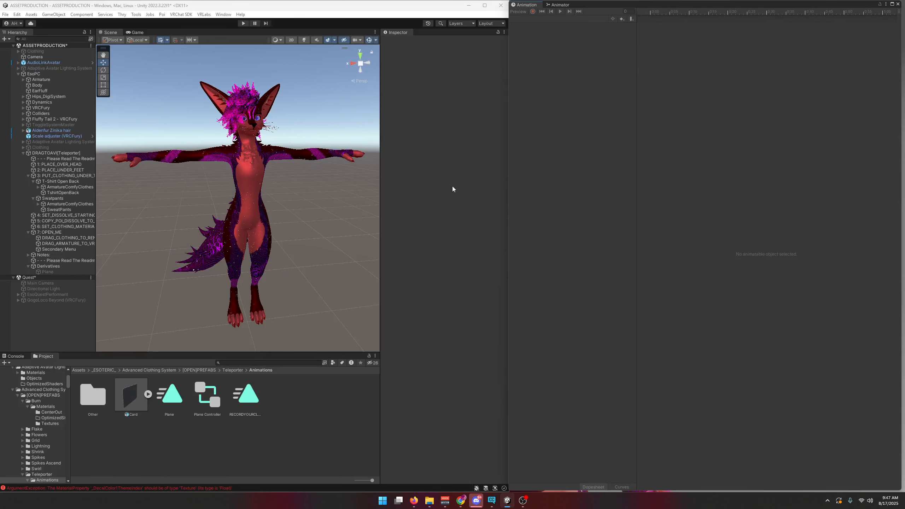
drag(504, 202, 503, 198)
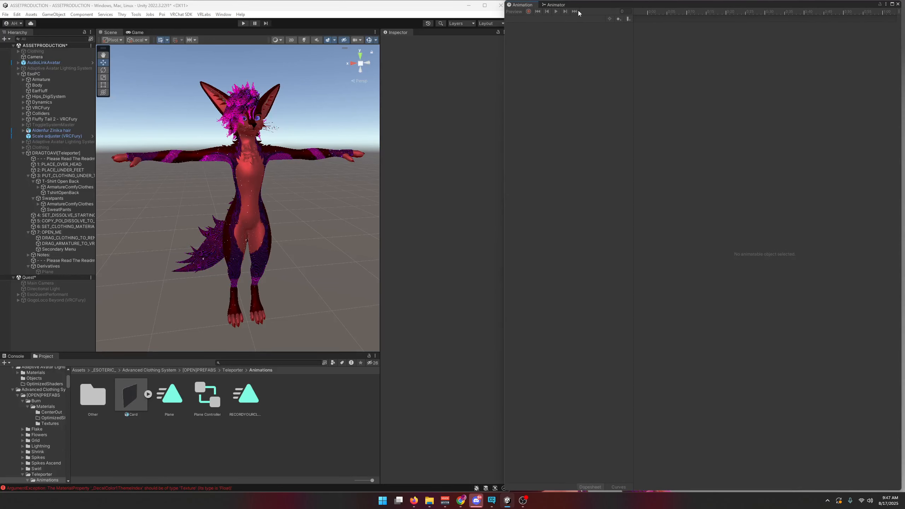
Examine the avatar up close from several angles and check the materials on its Body mesh
drag(584, 7, 588, 7)
scroll(315, 146, up, 10)
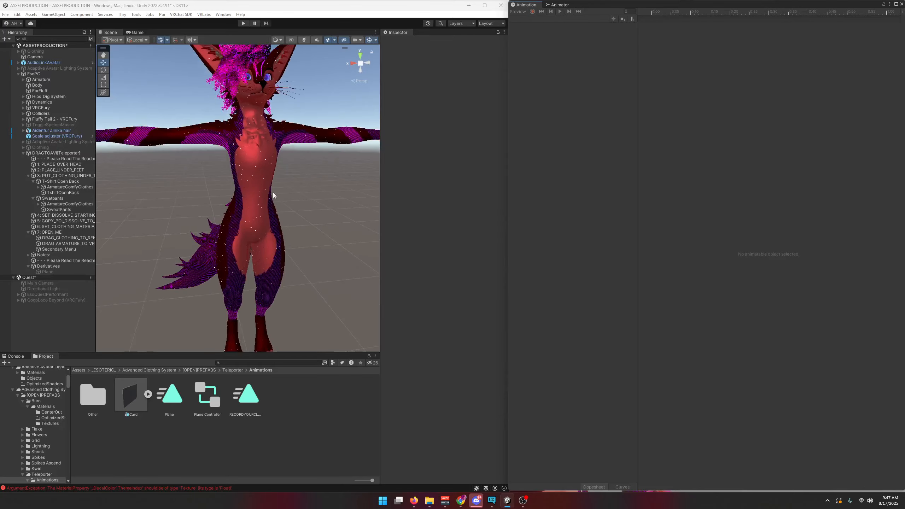
scroll(260, 217, down, 9)
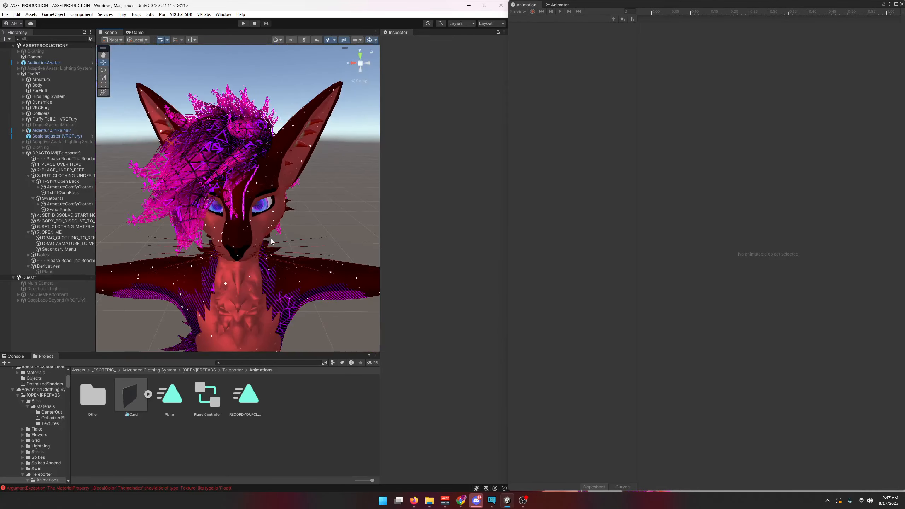
alt+drag(281, 232, 211, 222)
scroll(210, 181, up, 3)
scroll(211, 181, up, 3)
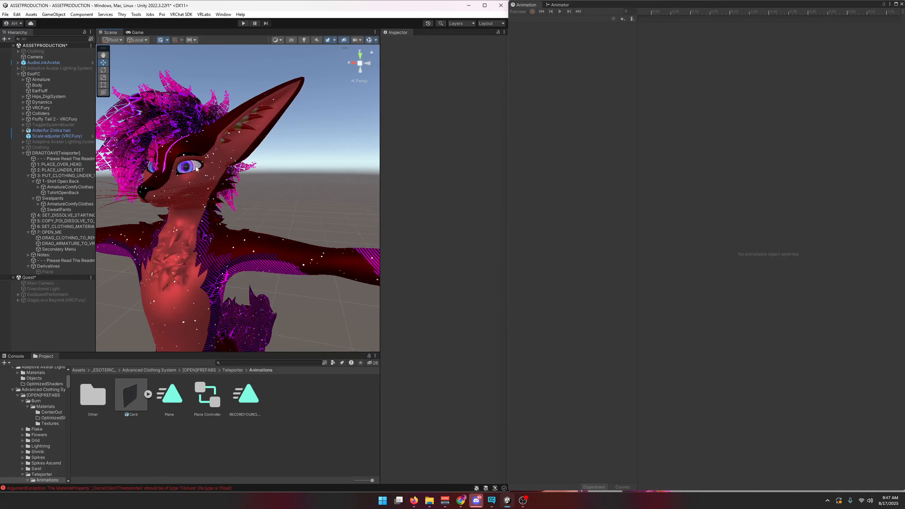
click(283, 202)
click(420, 260)
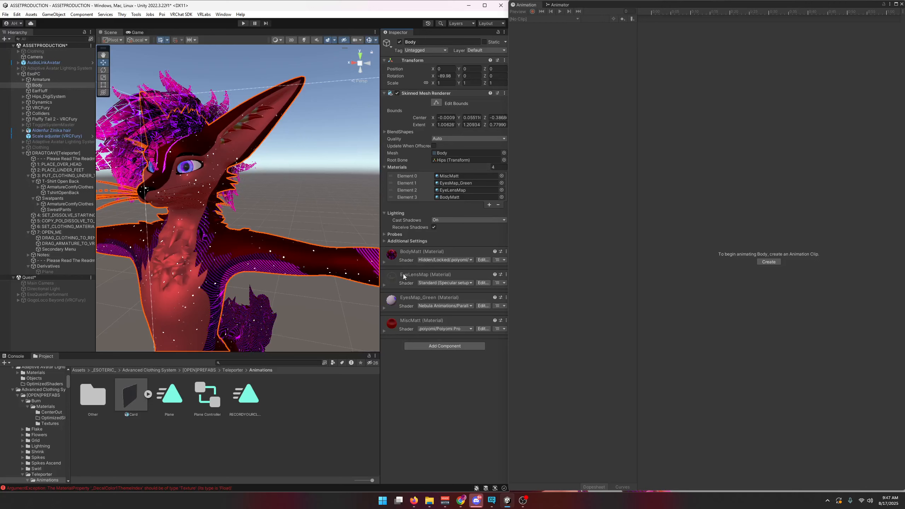
click(296, 305)
scroll(291, 301, down, 10)
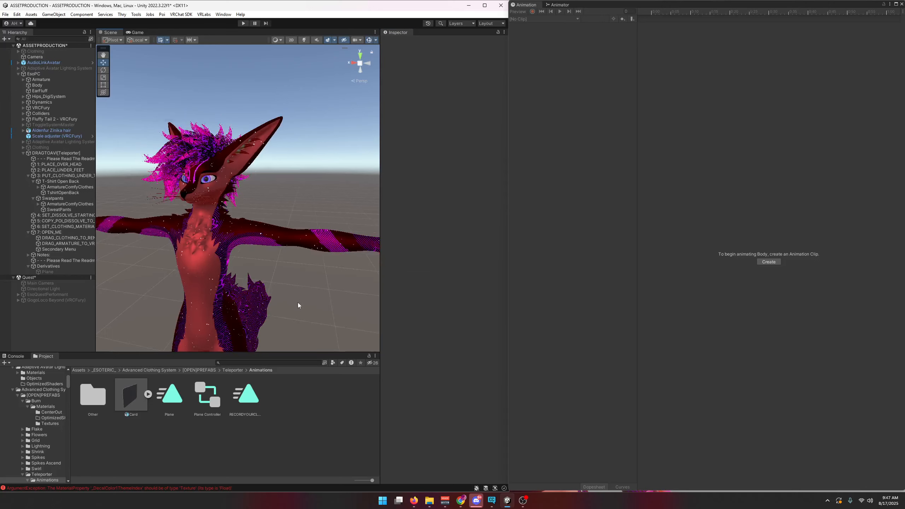
scroll(301, 267, up, 2)
alt+drag(301, 267, 274, 260)
Collapse the PUT_CLOTHING_UNDER folder and view the Armature Link settings of the DRAG_ARMATURE_TO_VRCFURY object
click(28, 176)
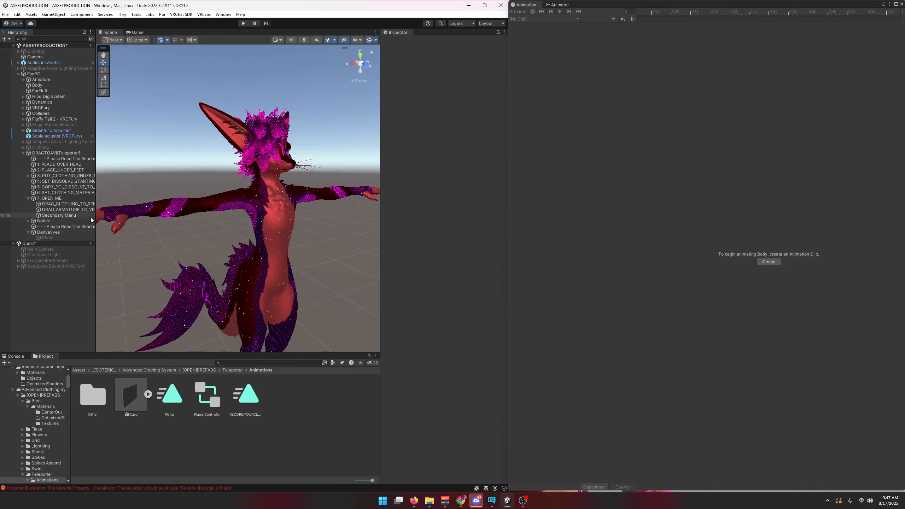
click(63, 210)
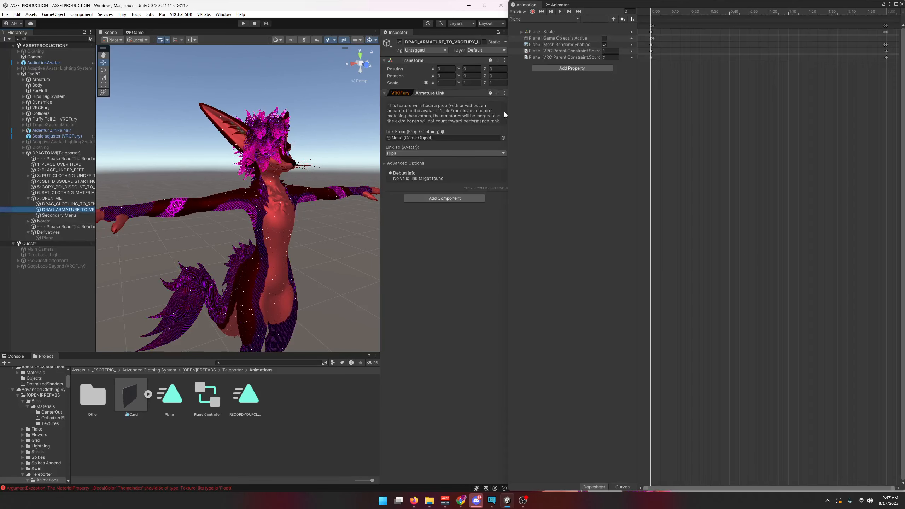
mouse_move(508, 113)
mouse_down()
mouse_move(531, 113)
mouse_move(509, 113)
mouse_up()
Review the menu path, exclusive tag and menu icon of the DRAG_CLOTHING_TO_RENDERER toggle, copying its menu path
click(66, 204)
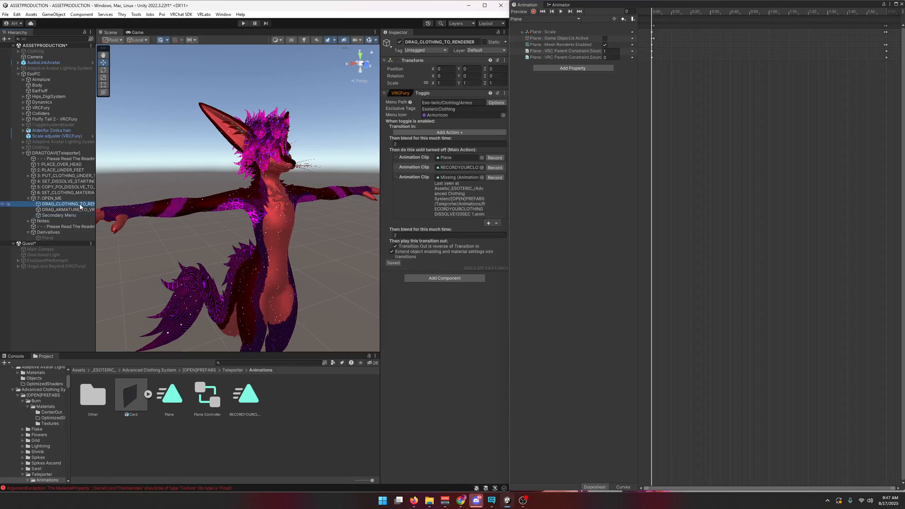
click(464, 104)
key(ctrl+c)
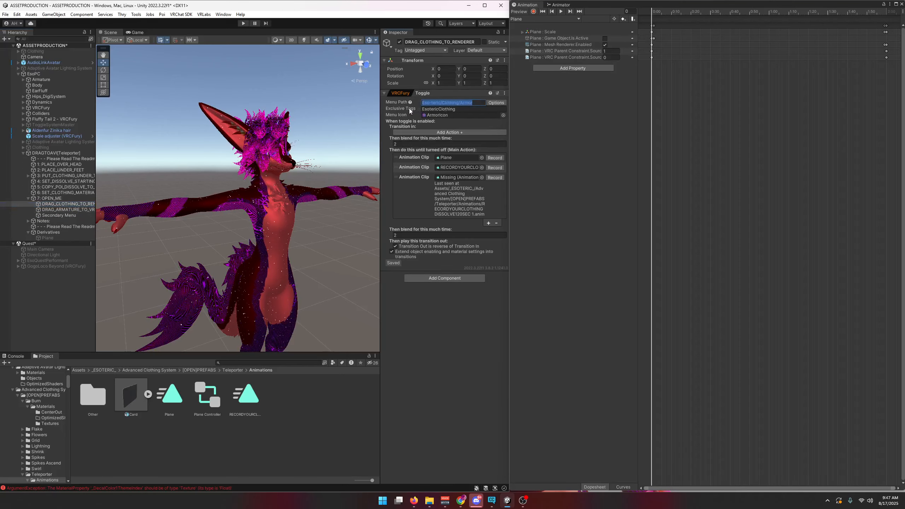
click(441, 109)
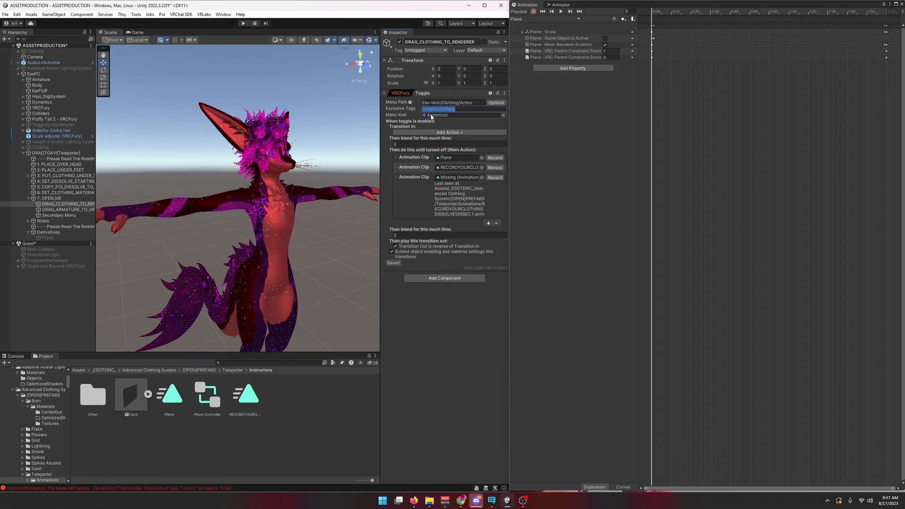
click(449, 116)
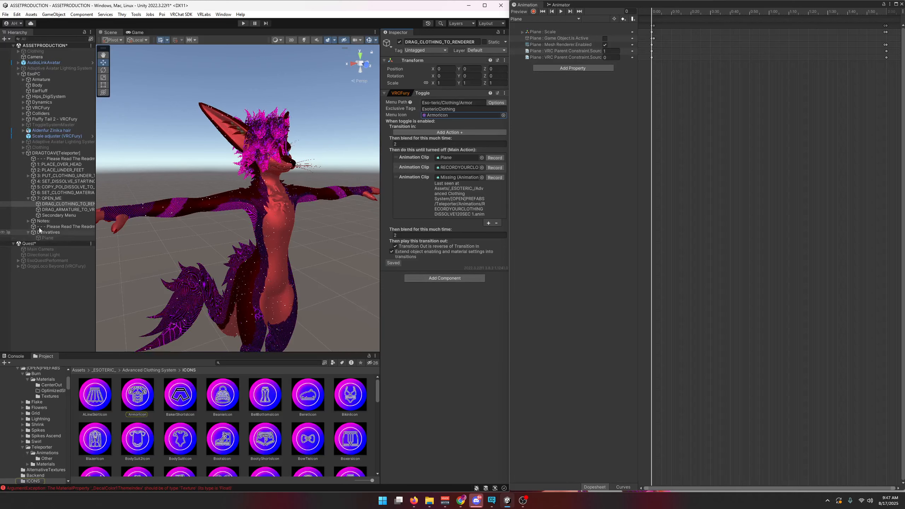
click(67, 214)
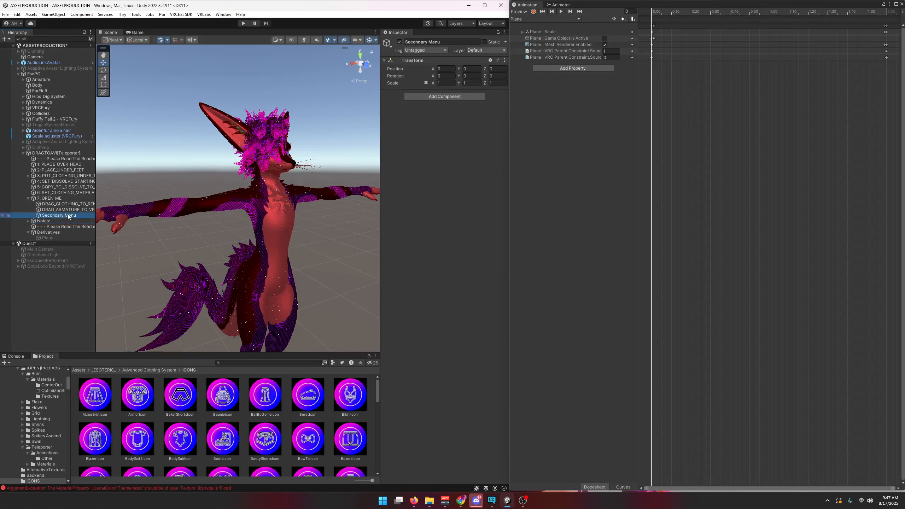
click(67, 209)
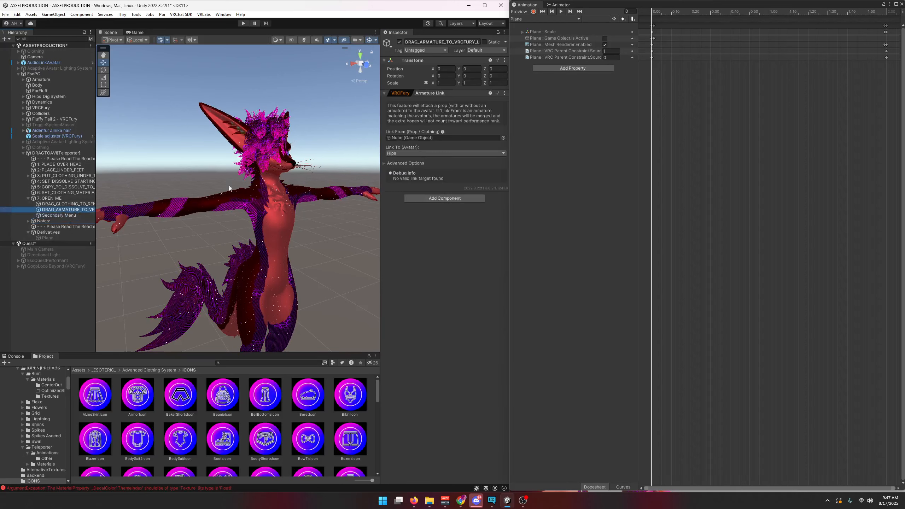
Add a VRCFury Override Menu Icon component to DRAG_CLOTHING_TO_RENDERER with the menu path Eso-teric/Clothing/Armor
click(76, 204)
click(447, 280)
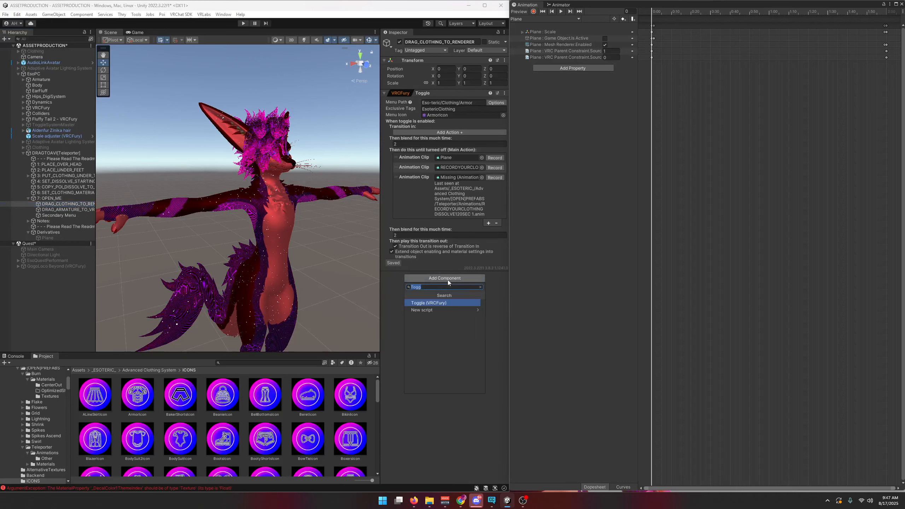
text(menu)
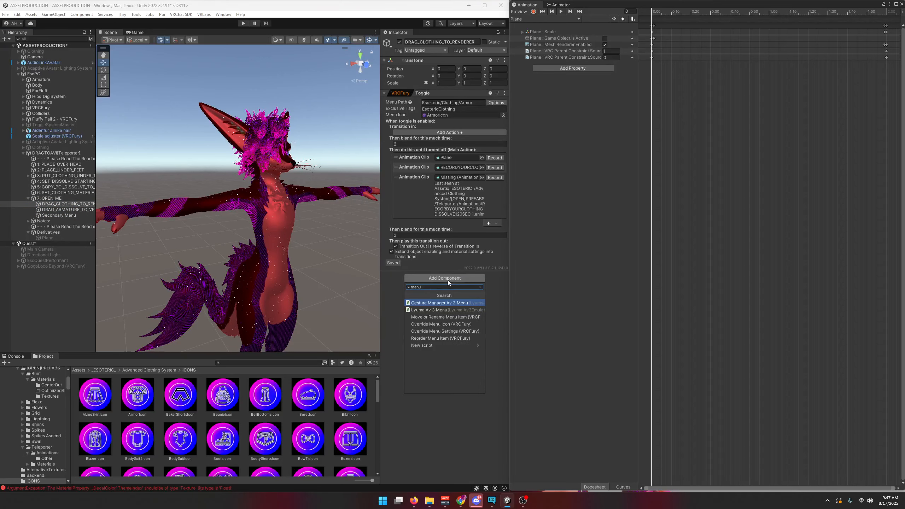
click(453, 324)
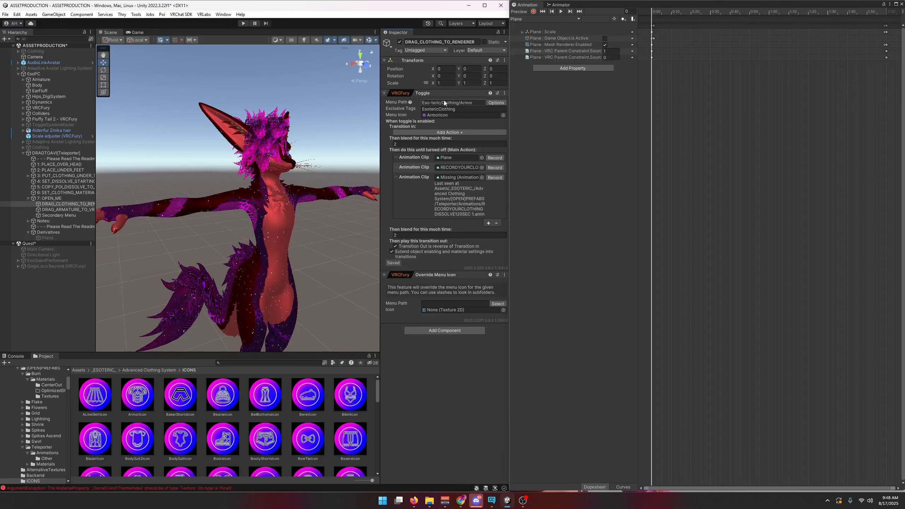
click(450, 302)
key(ctrl+v)
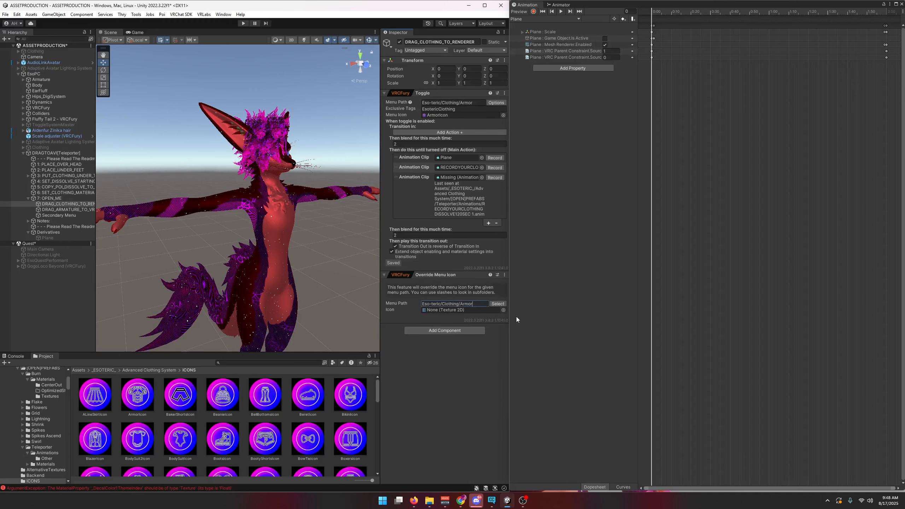
Shorten the override's menu path to Eso-teric/Clothing and try assigning the bikini icon to it
key(BackSpace)
key(BackSpace)
key(BackSpace)
key(BackSpace)
key(BackSpace)
key(BackSpace)
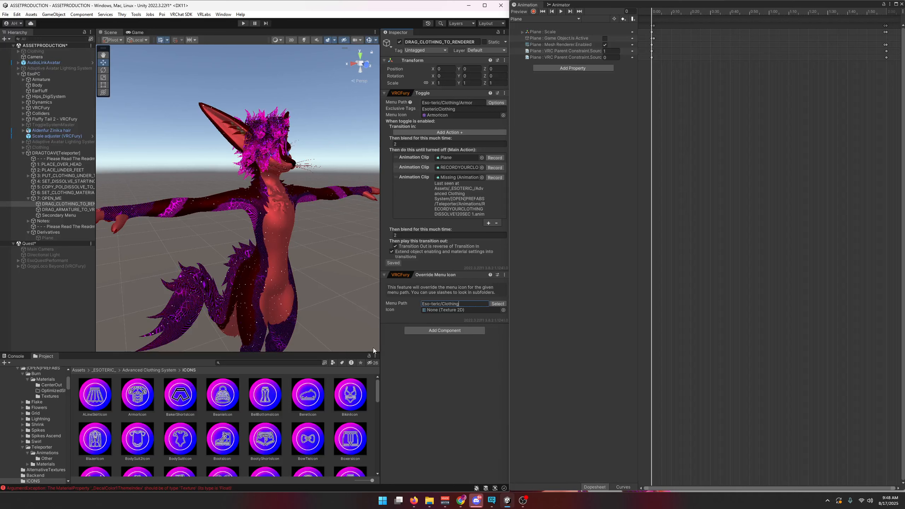
drag(350, 395, 463, 310)
Remove the Override Menu Icon component and restore the toggle's menu path to Eso-teric/Clothing/Armor
key(ctrl+z)
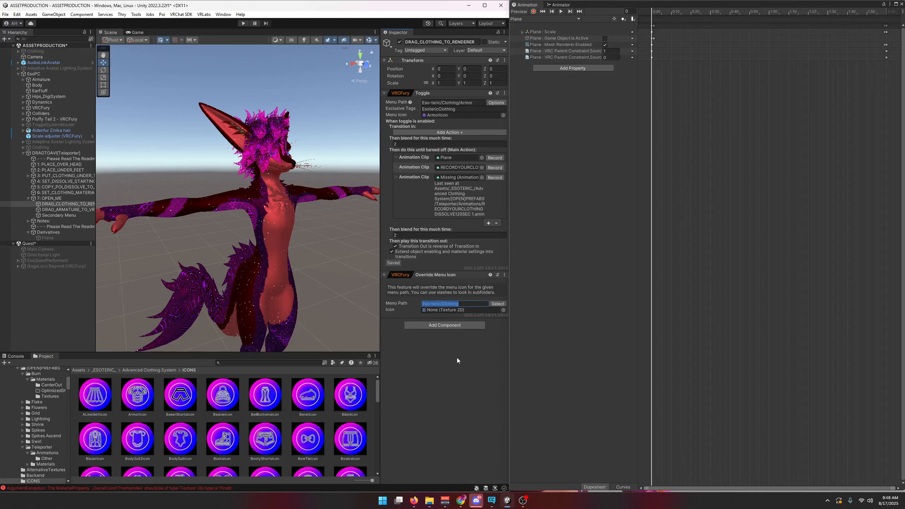
key(BackSpace)
click(458, 103)
key(BackSpace)
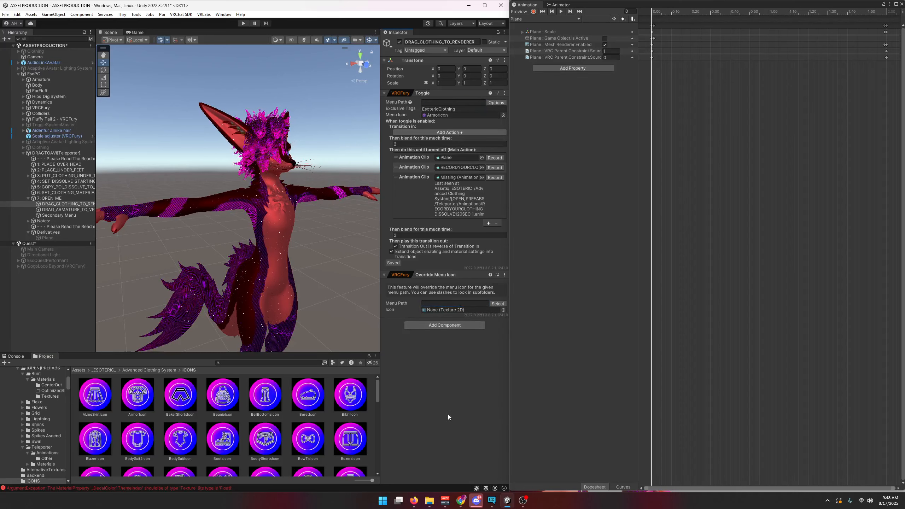
click(504, 274)
click(534, 293)
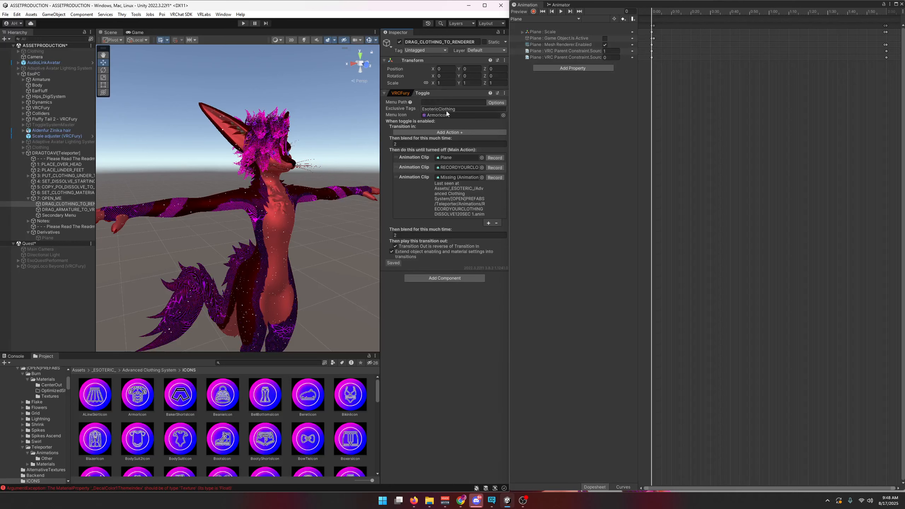
key(ctrl+z)
key(ctrl+z)
click(504, 274)
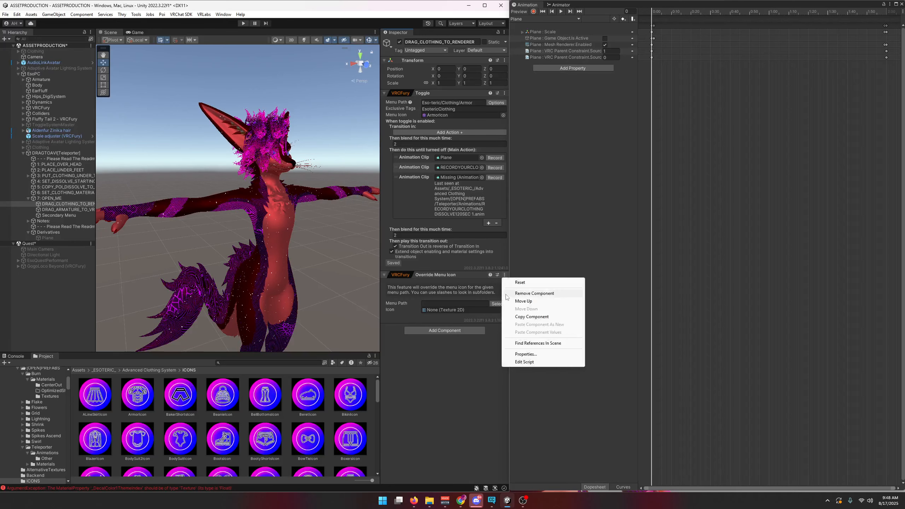
click(534, 294)
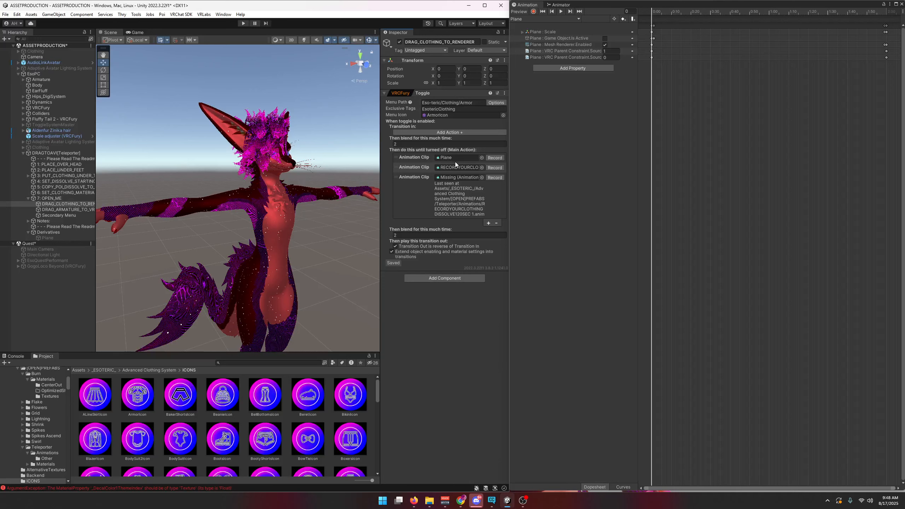
Delete the missing animation clip entry from the DRAG_CLOTHING_TO_RENDERER toggle's main action
right_click(414, 178)
click(445, 232)
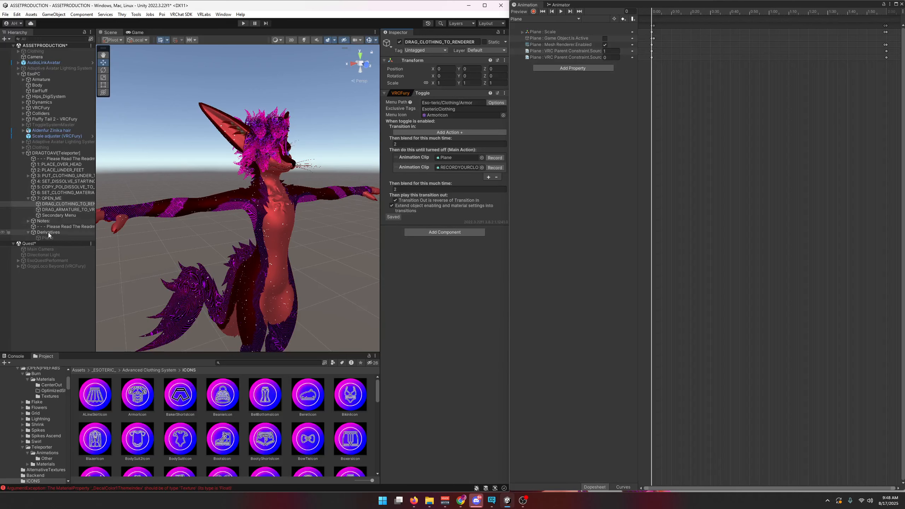
Assign the Hips bone of the Swatpants' ArmatureComfyClothes as the Armature Link's Link From object, and collapse both garments in the hierarchy
click(63, 209)
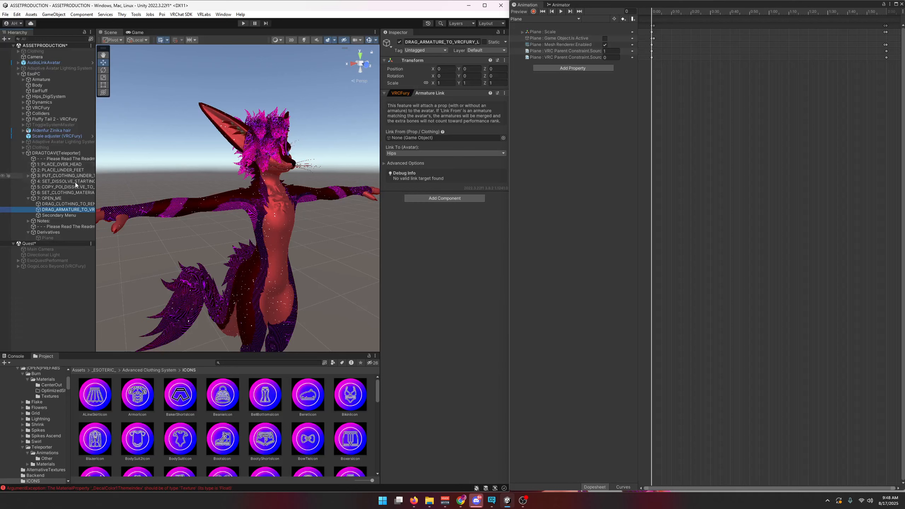
click(28, 175)
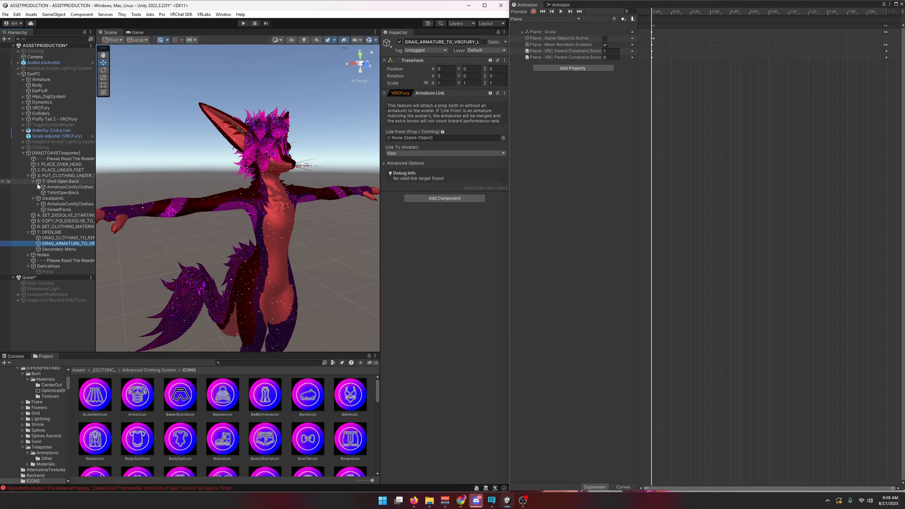
click(38, 204)
drag(55, 209, 445, 137)
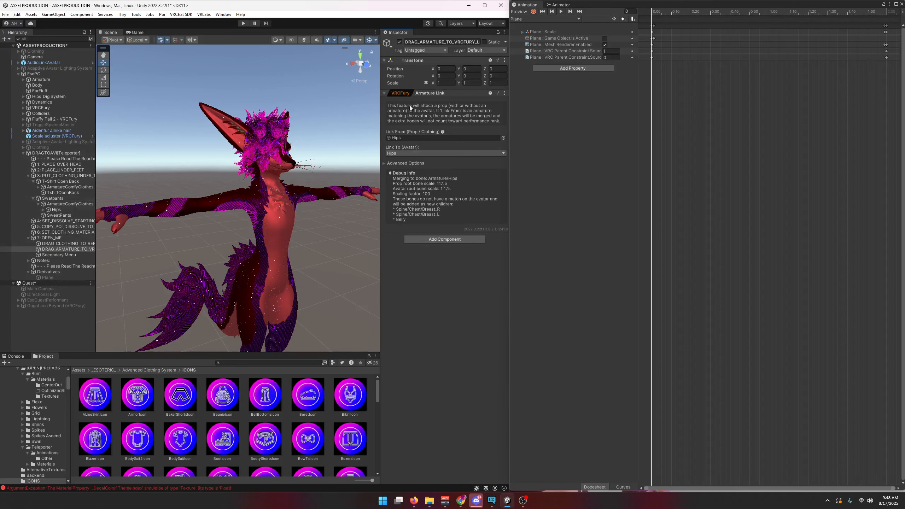
click(61, 186)
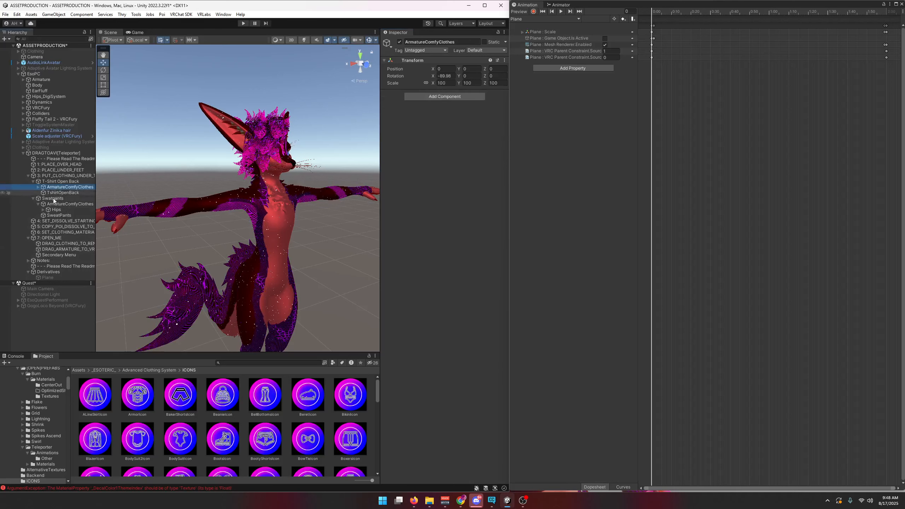
click(46, 249)
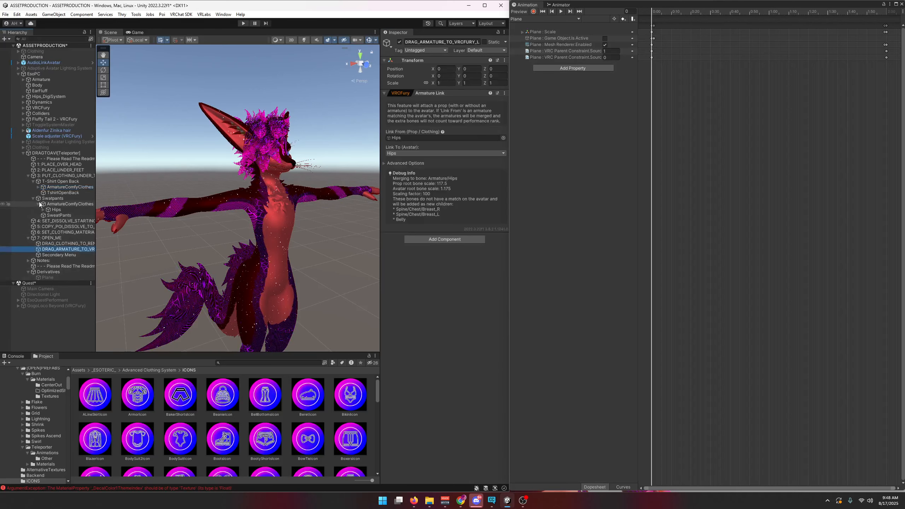
click(42, 199)
click(38, 204)
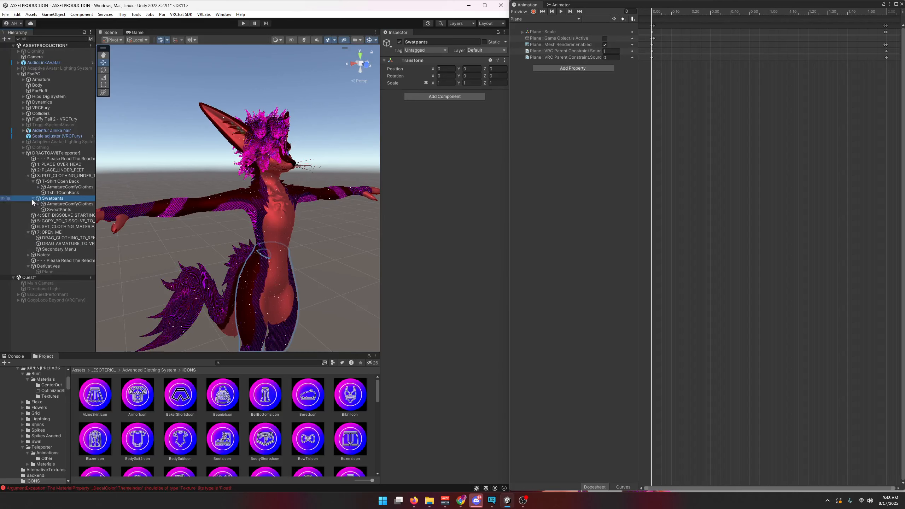
click(33, 198)
click(33, 180)
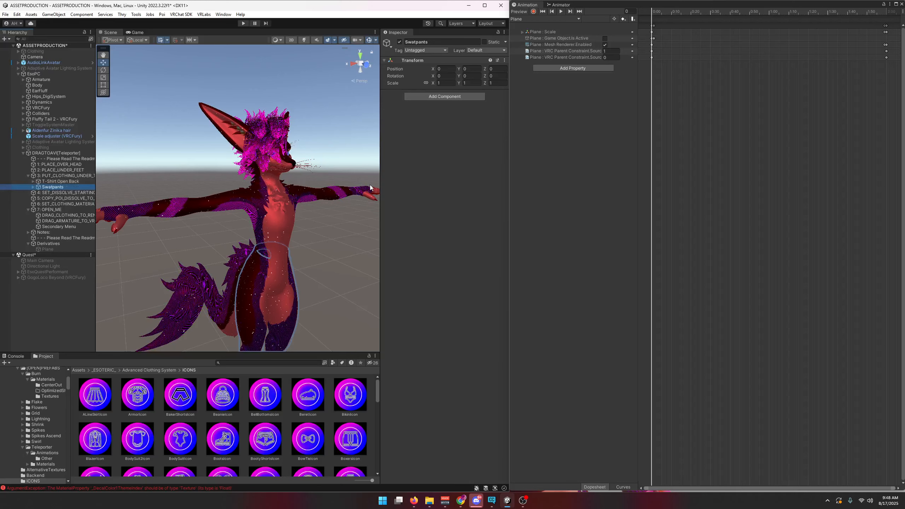
Check the DRAGTOAVI[Teleporter] object's Animator, and select the SweatPants mesh under Swatpants to show its Dissolve settings
click(509, 162)
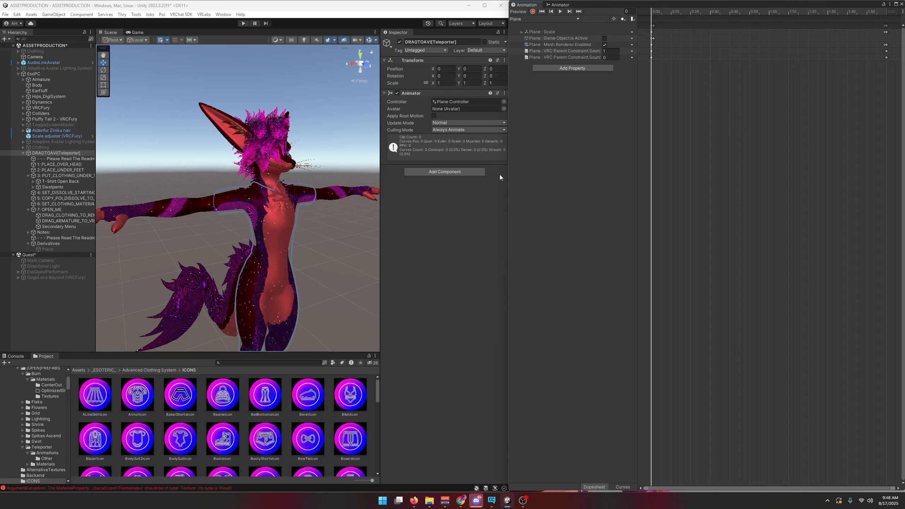
click(66, 188)
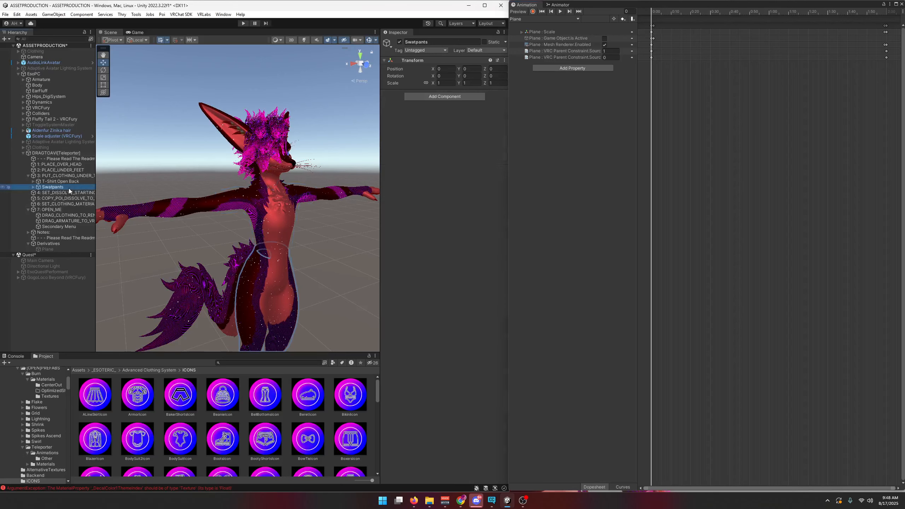
click(34, 186)
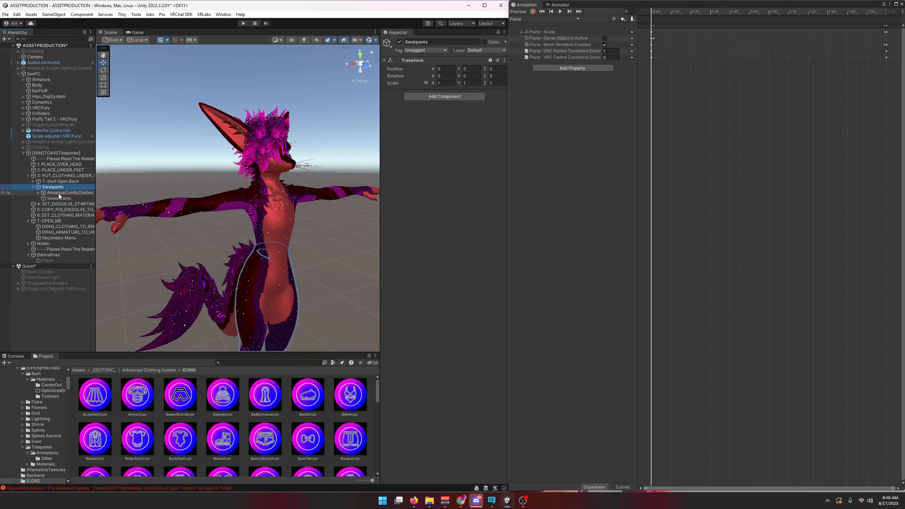
click(59, 193)
click(57, 199)
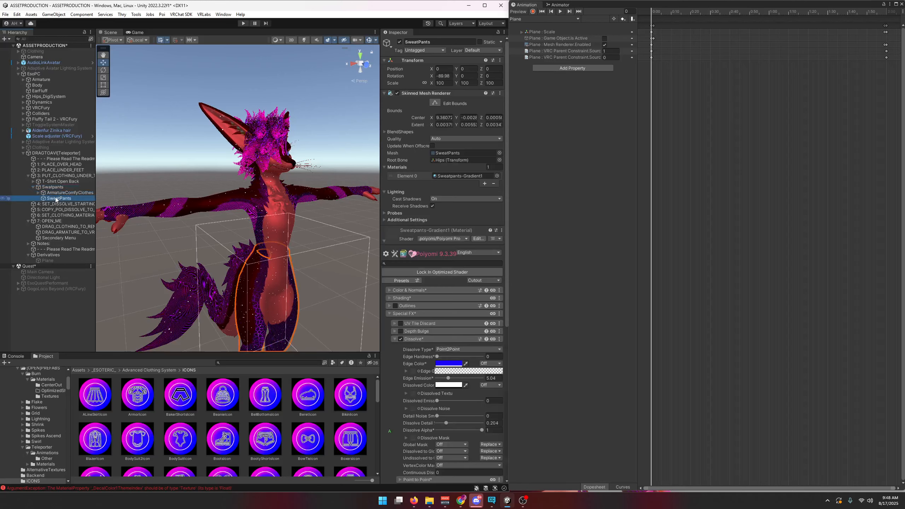
Review the VRCFury Toggle on DRAG_CLOTHING_TO_RENDERER and the Armature Link on the armature object under 7: OPEN_ME
click(52, 193)
click(49, 221)
click(53, 227)
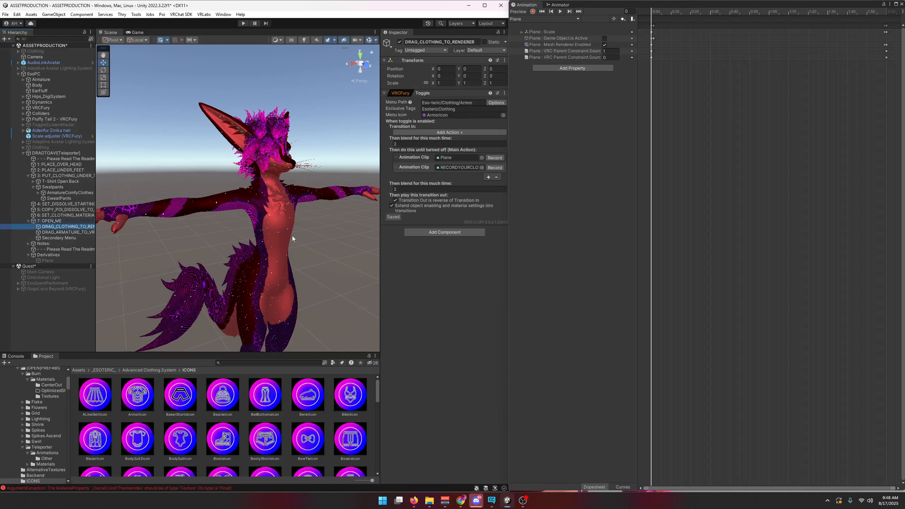
click(49, 232)
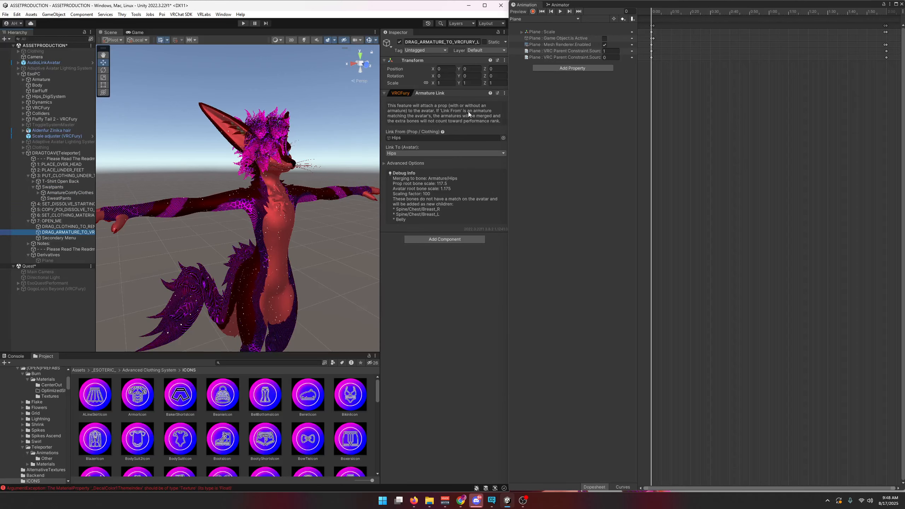
key(Up)
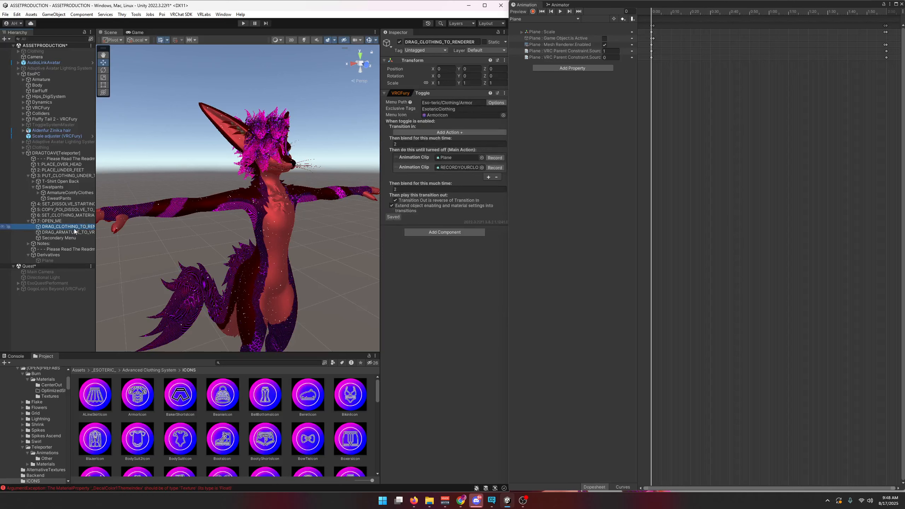
Try deleting the armature link object under 7: OPEN_ME, and restore it by undoing the deletion
click(75, 230)
key(Delete)
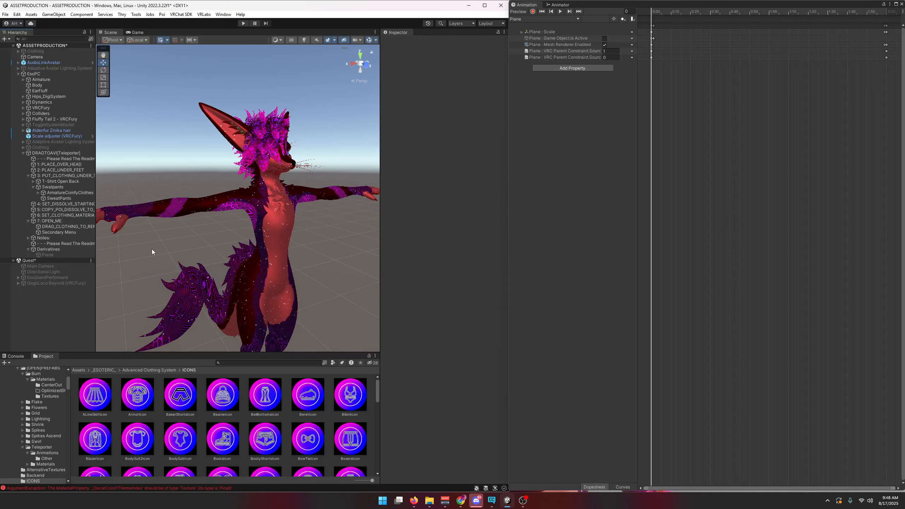
click(65, 231)
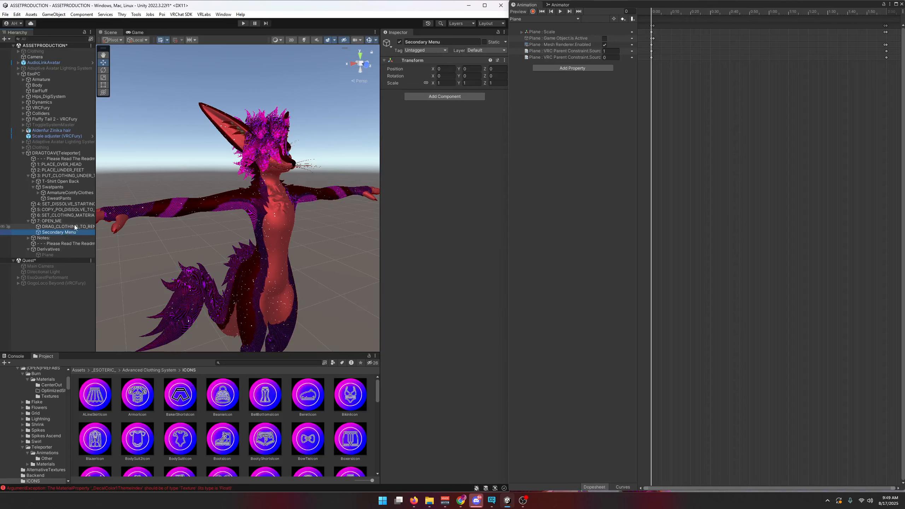
key(ctrl+z)
key(ctrl+z)
Compare the Secondary Menu, armature link and DRAG_CLOTHING_TO_RENDERER objects under 7: OPEN_ME
click(67, 237)
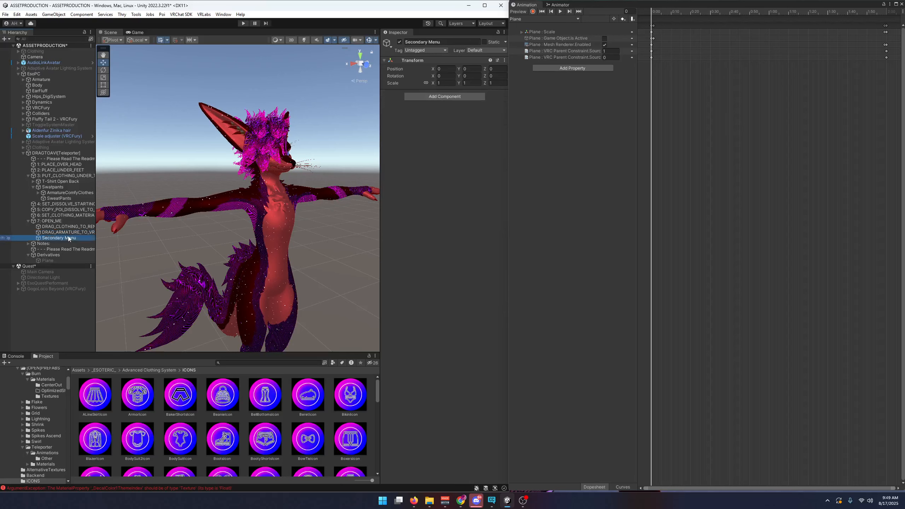
click(76, 231)
click(87, 226)
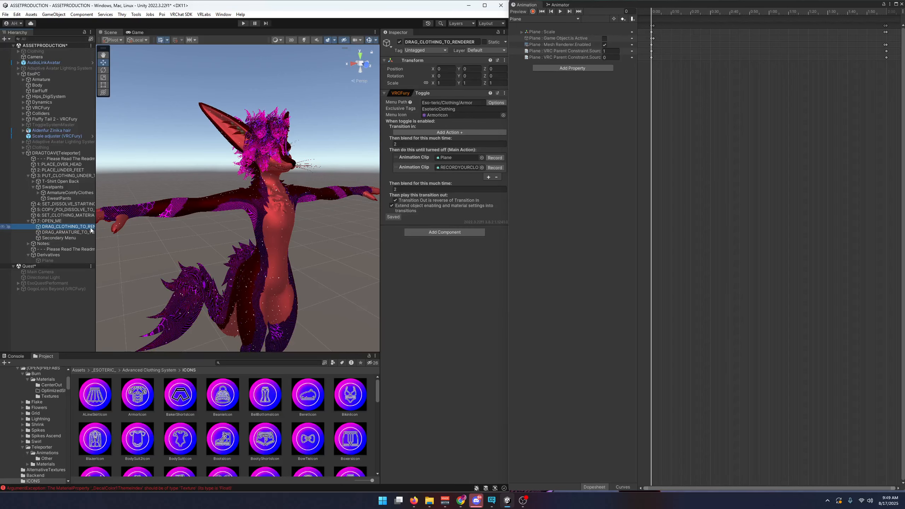
click(78, 237)
click(78, 234)
click(79, 226)
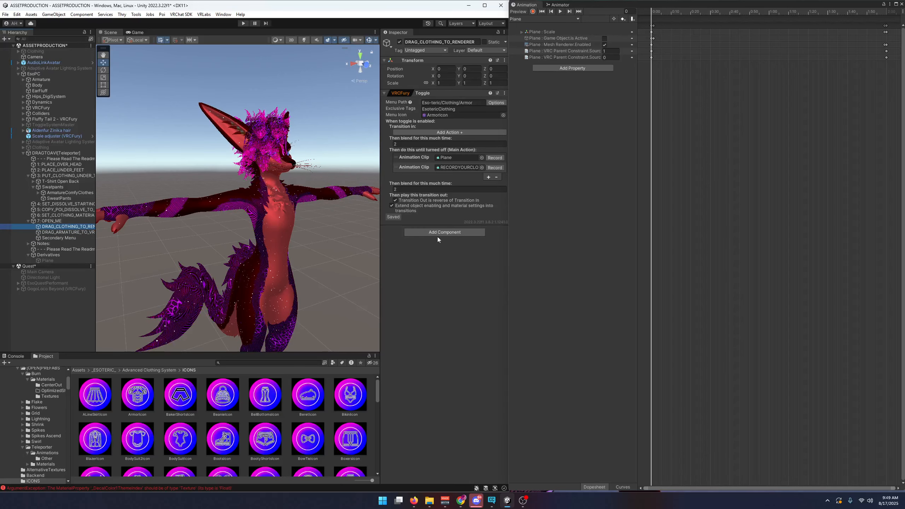
Unlock the PlaneMaterial shader of the Plane object under Derivatives and activate the Plane
drag(508, 253, 509, 252)
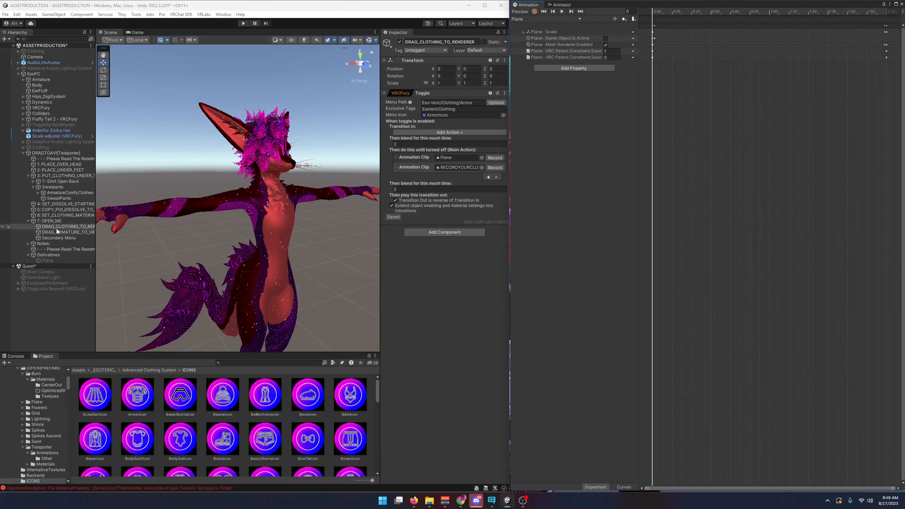
click(28, 249)
click(40, 261)
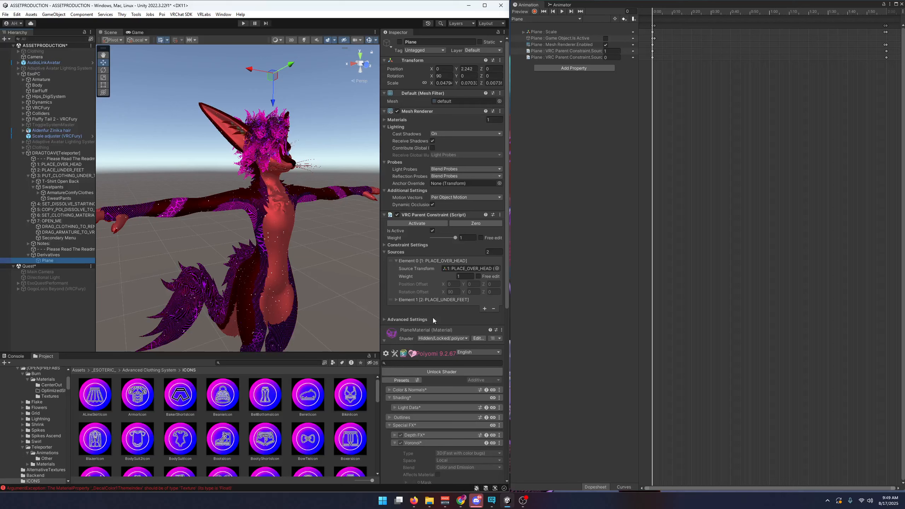
drag(512, 308, 529, 308)
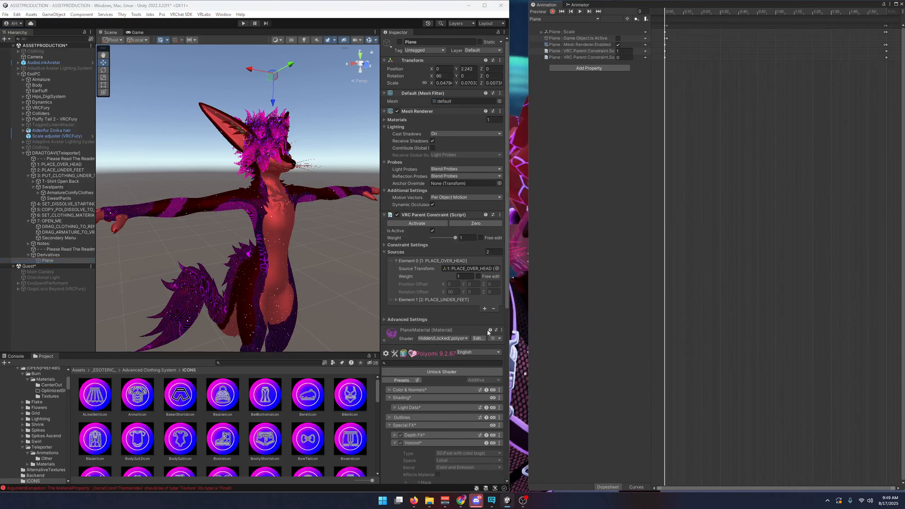
click(456, 371)
click(399, 41)
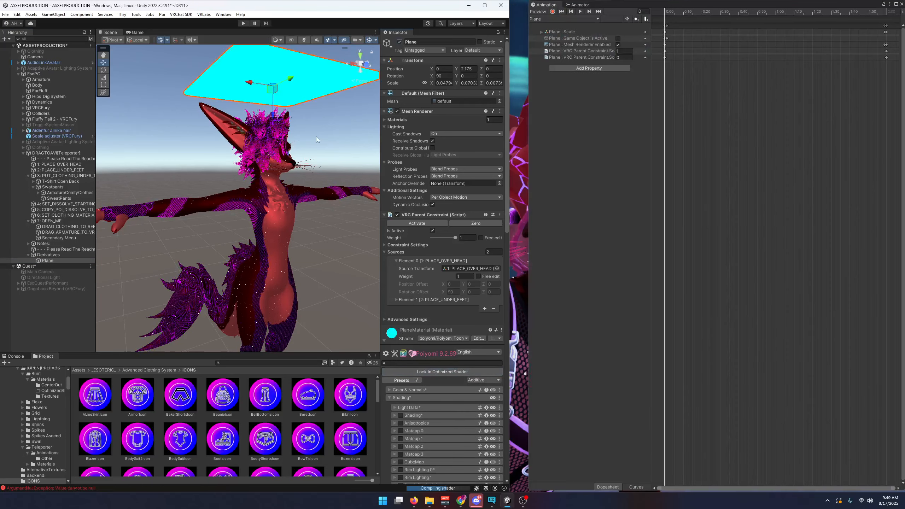
Try a Voronoi Power of 34.1 and a Scale of 11.9 on the PlaneMaterial, and restore the original look
scroll(424, 349, down, 9)
alt+drag(317, 217, 370, 309)
scroll(440, 332, down, 10)
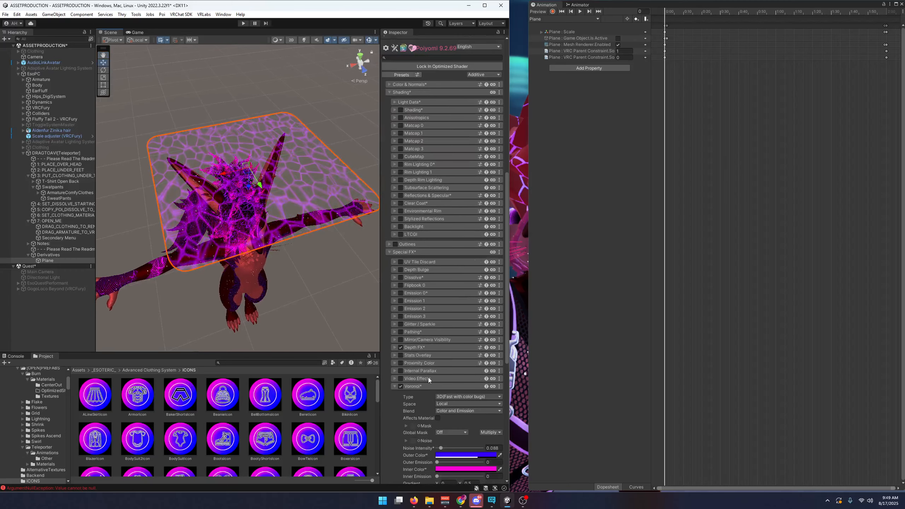
drag(438, 361, 658, 378)
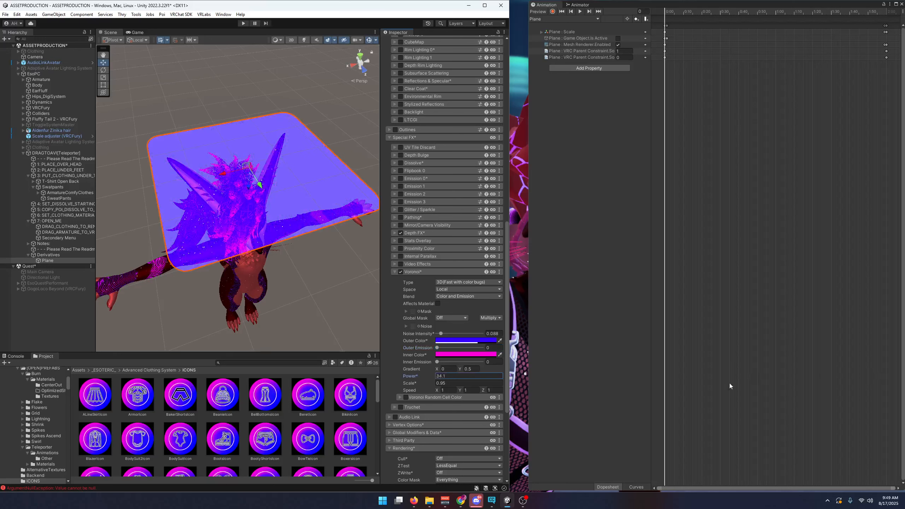
drag(459, 374, 416, 385)
click(416, 384)
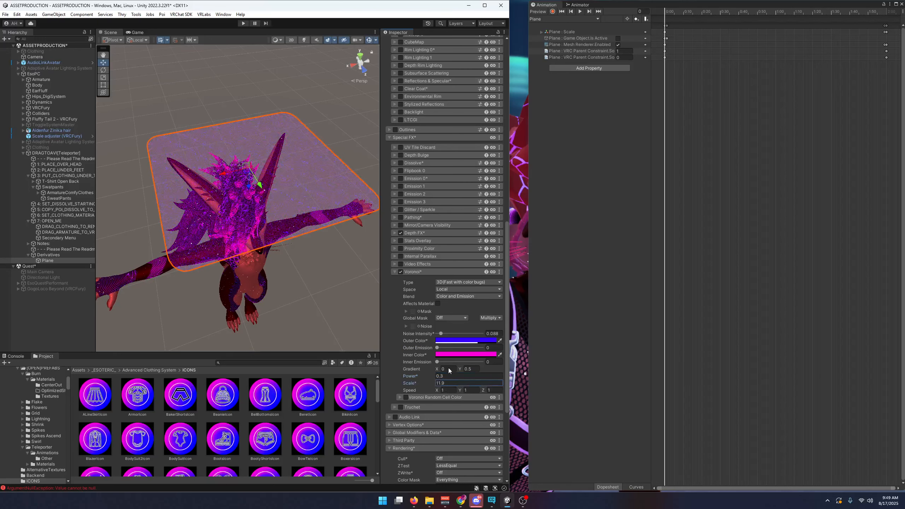
click(317, 274)
click(205, 247)
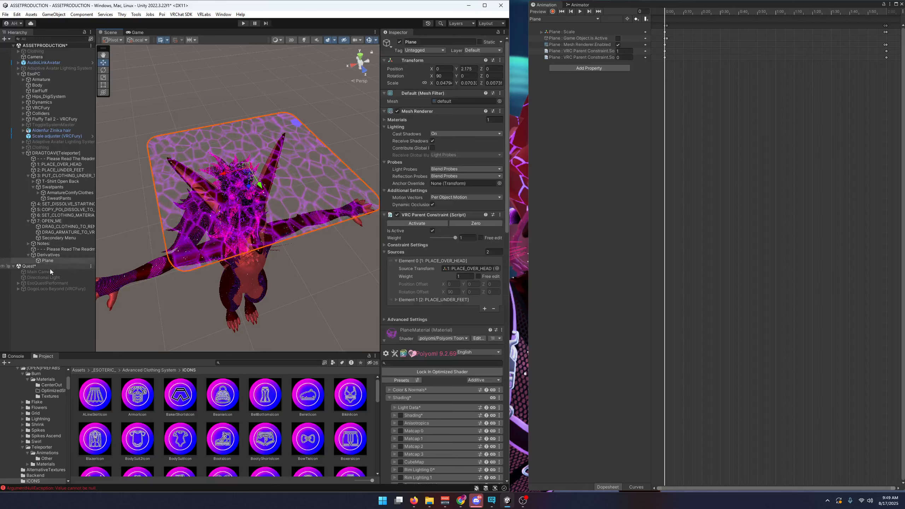
Toggle the Plane object off and on to check it above the avatar, and leave it deactivated
click(399, 42)
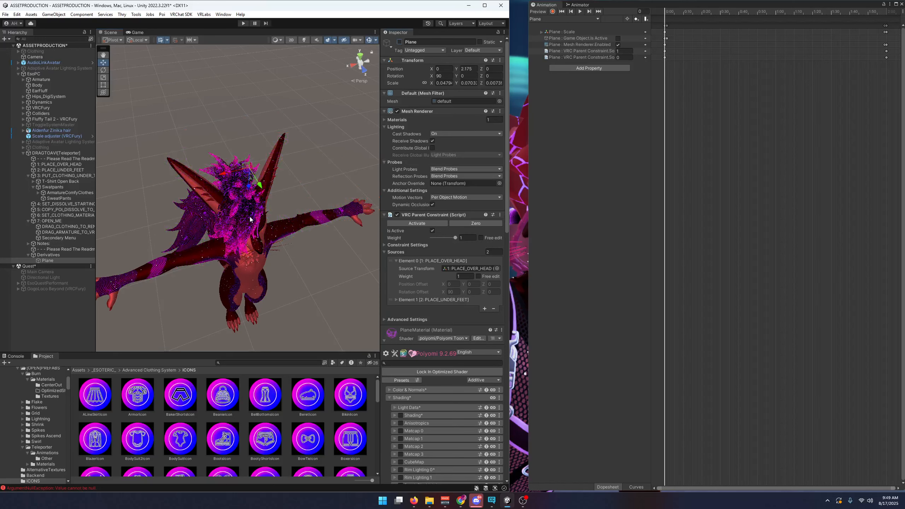
click(399, 42)
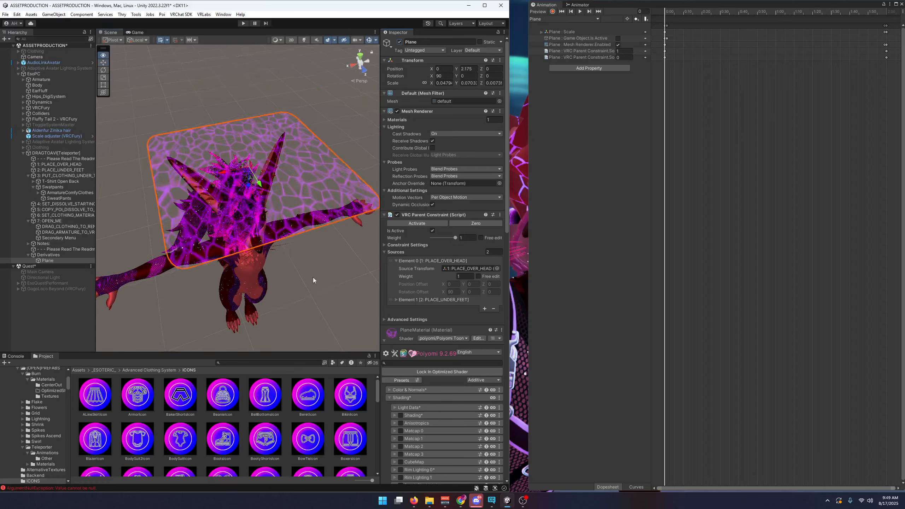
alt+drag(313, 278, 276, 193)
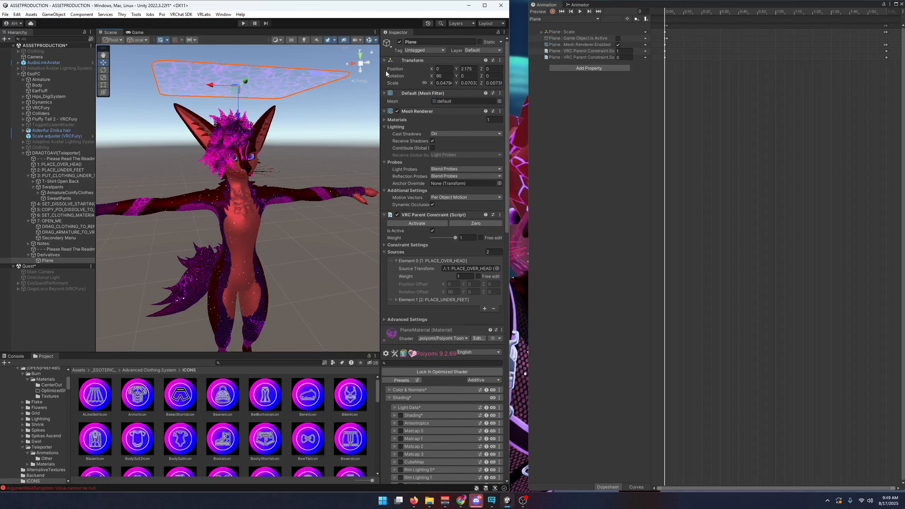
click(398, 42)
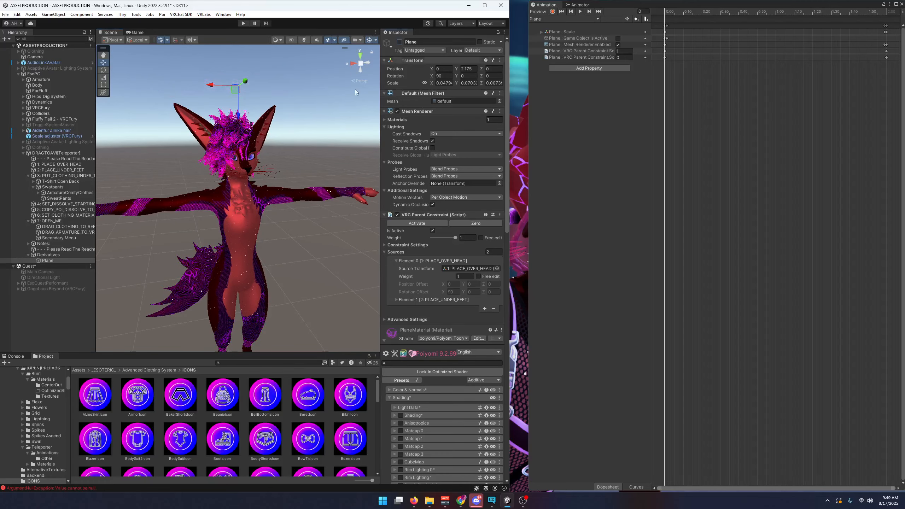
Check the DRAG_CLOTHING_TO_RENDERER toggle once more and collapse the DRAGTOAVI[Teleporter] object with its expanded children in the hierarchy
click(29, 255)
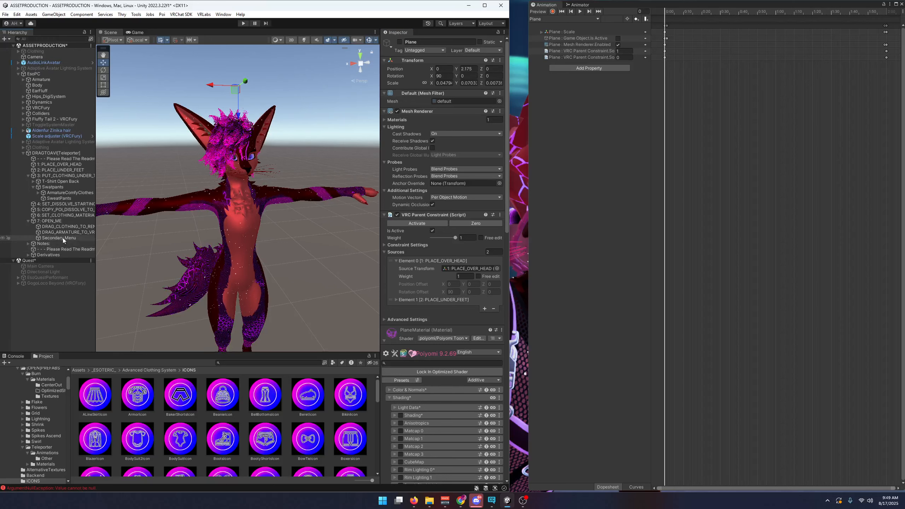
click(53, 232)
click(53, 226)
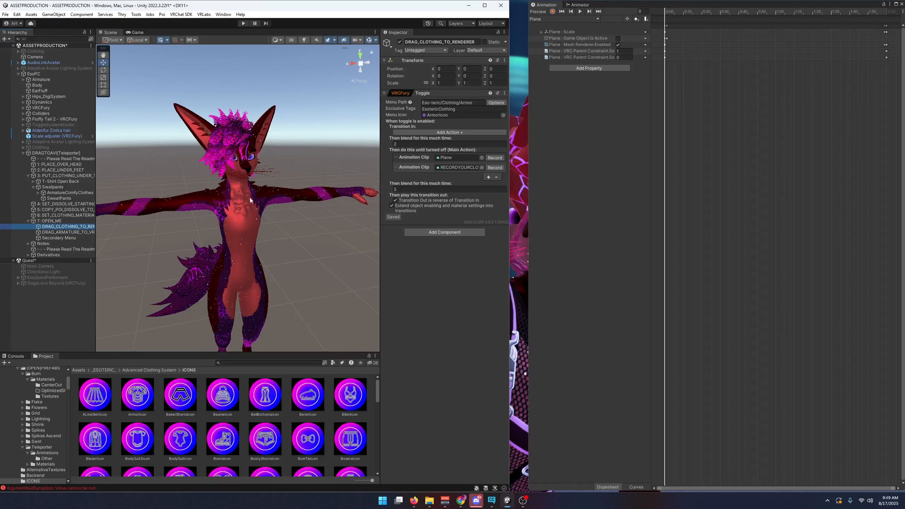
click(29, 221)
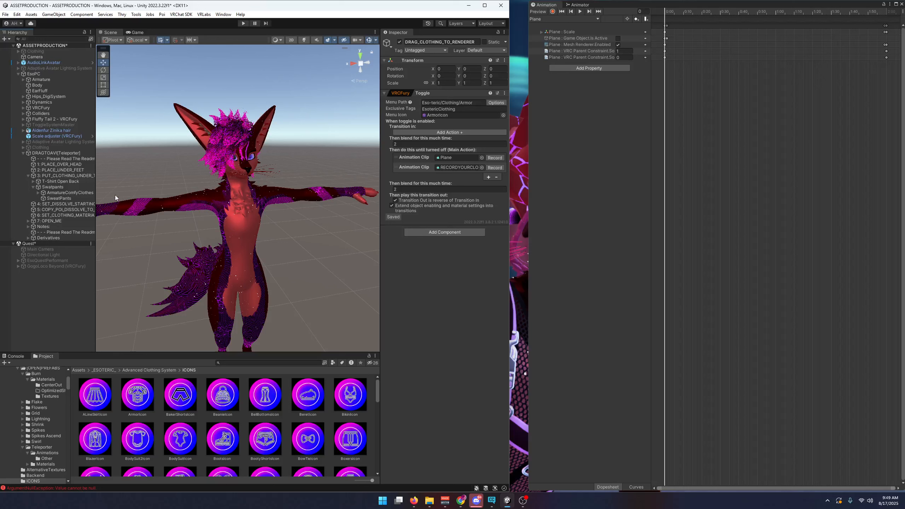
click(33, 187)
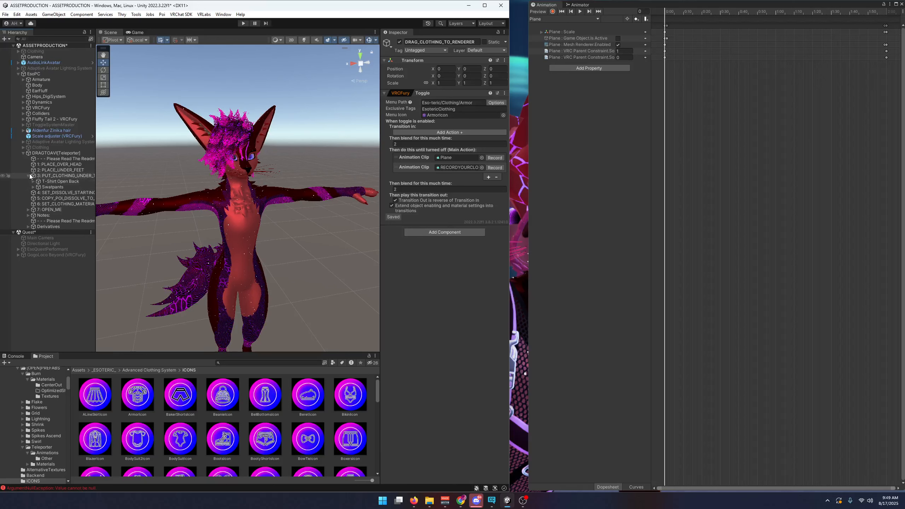
click(29, 176)
click(24, 153)
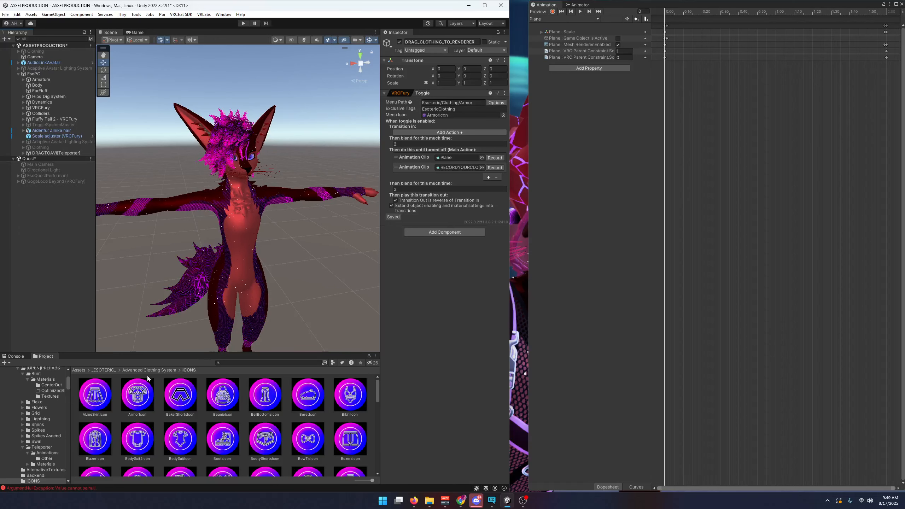
Browse the Advanced Clothing System's [OPEN]PREFABS folder and look inside the Flake and Teleporter prefab folders
click(104, 370)
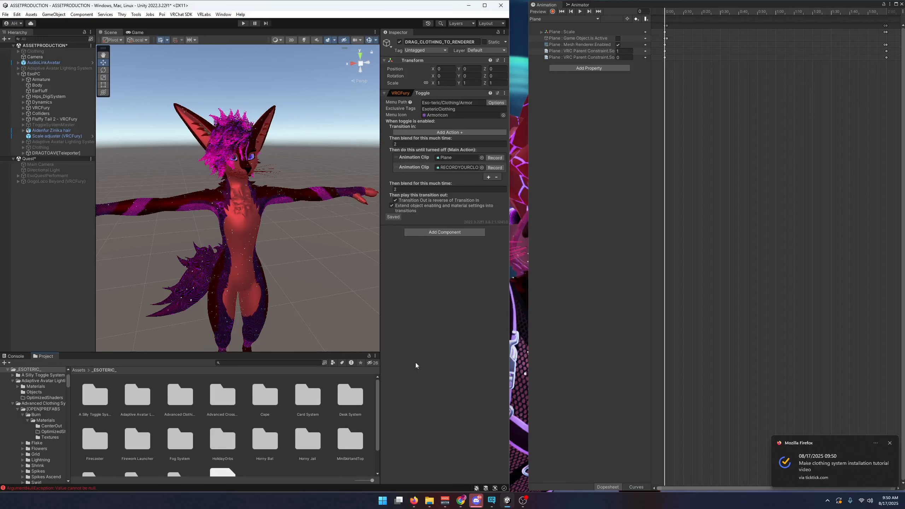
click(889, 443)
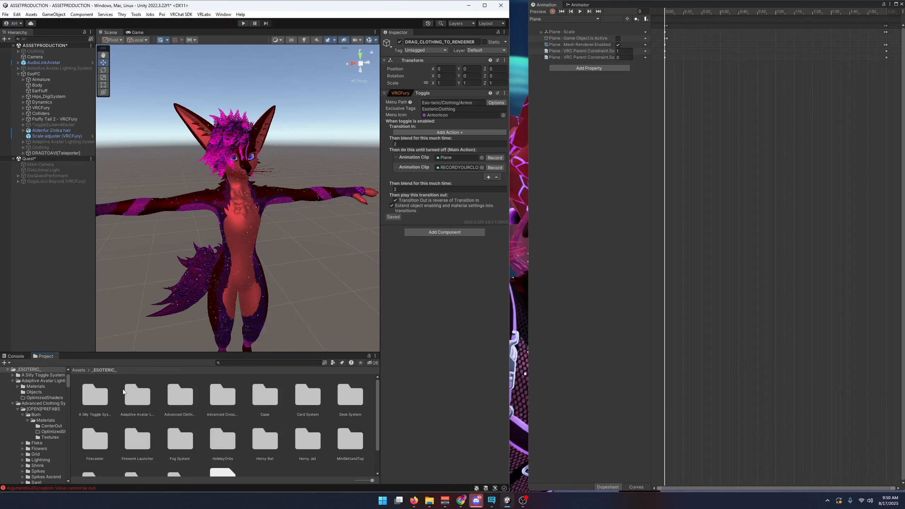
double_click(181, 398)
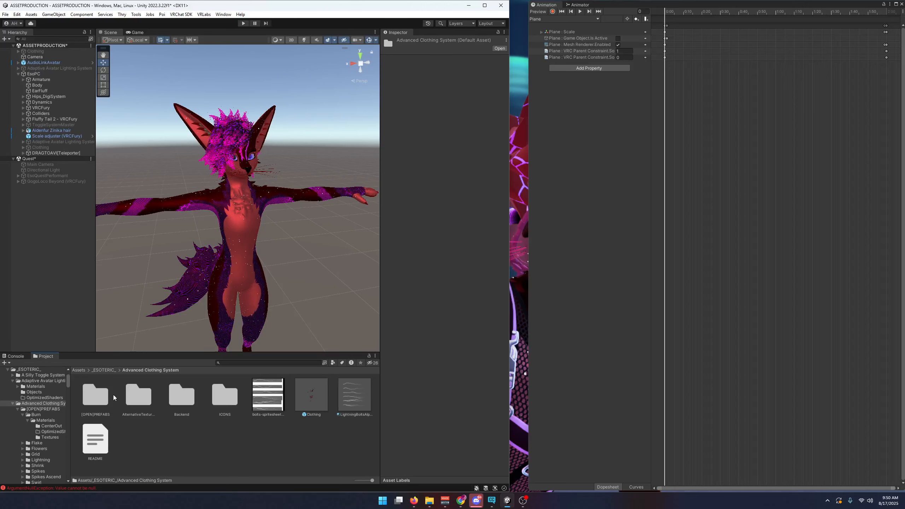
double_click(96, 396)
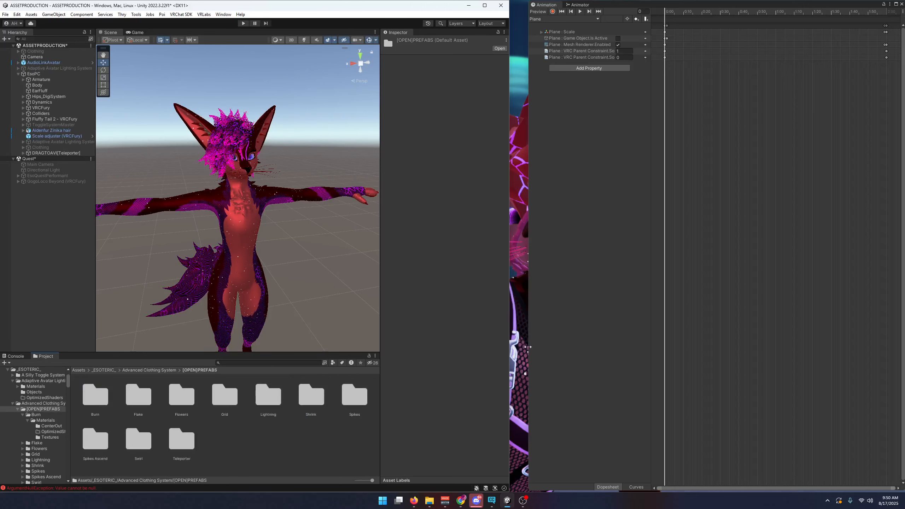
drag(529, 350, 507, 351)
click(293, 443)
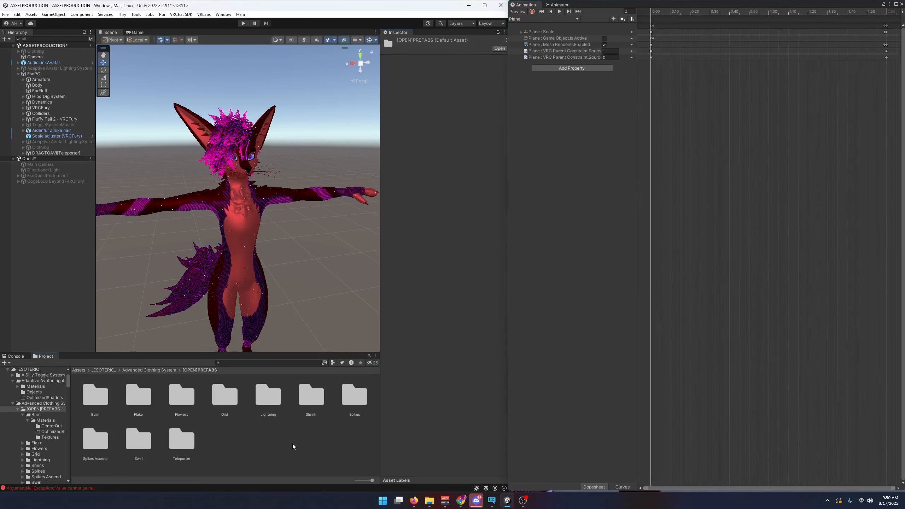
double_click(142, 396)
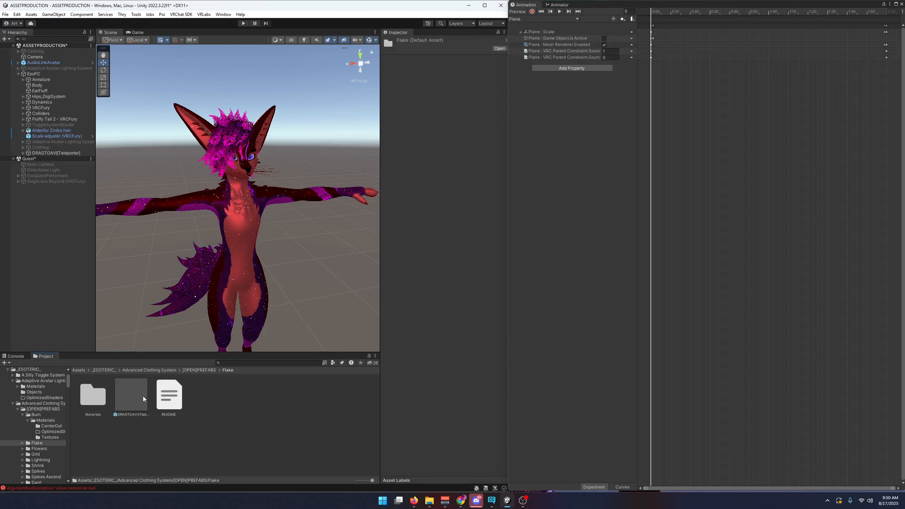
click(199, 370)
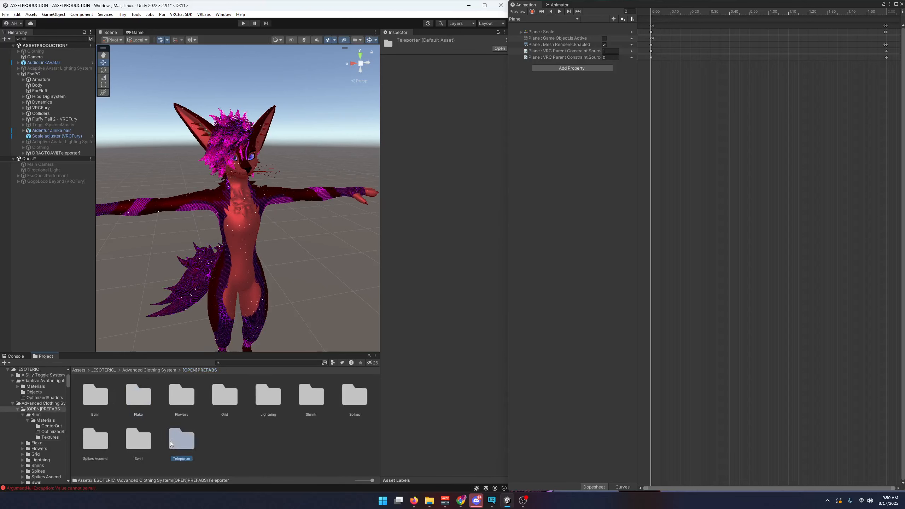
double_click(181, 435)
click(198, 370)
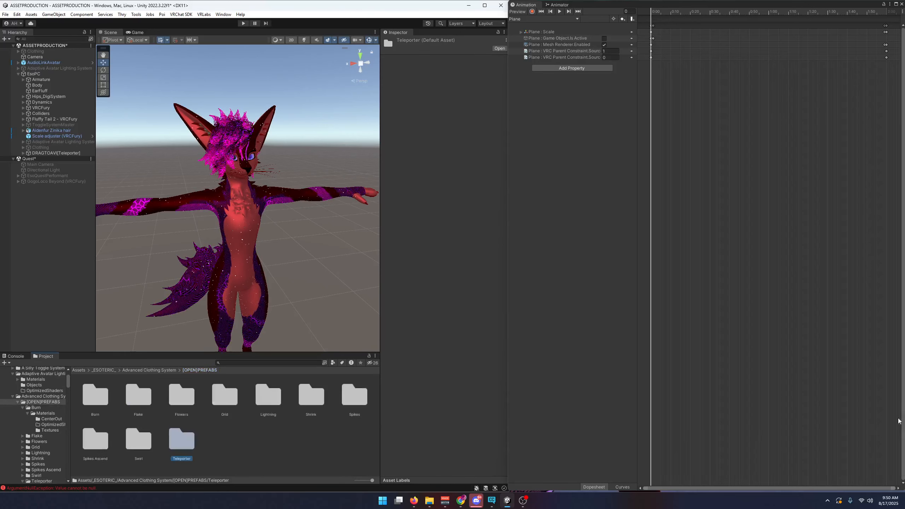
Select the DRAGTOAVI[Teleporter] object on the avatar to show its Animator component
click(318, 293)
alt+drag(198, 301, 199, 256)
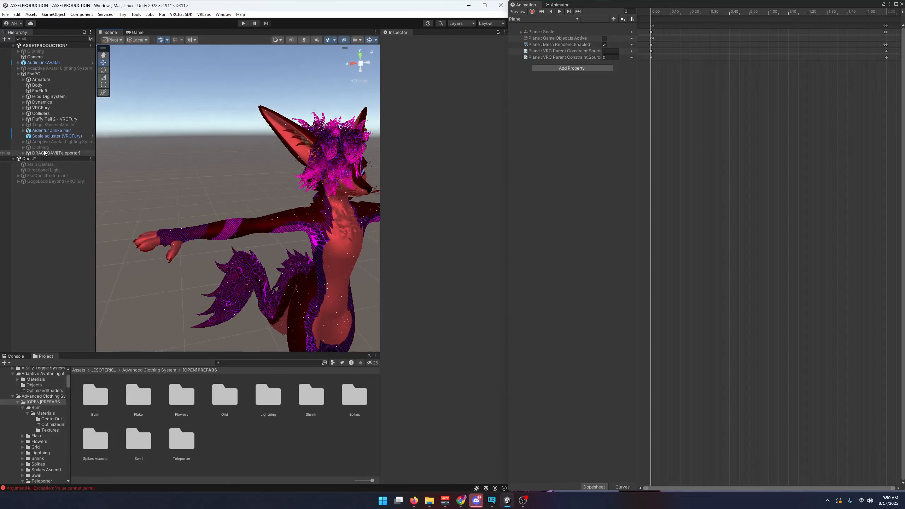
click(42, 147)
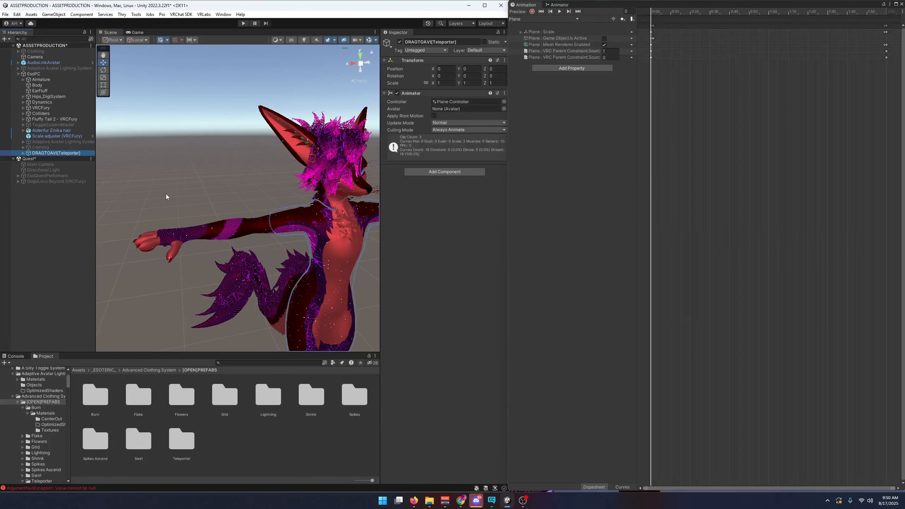